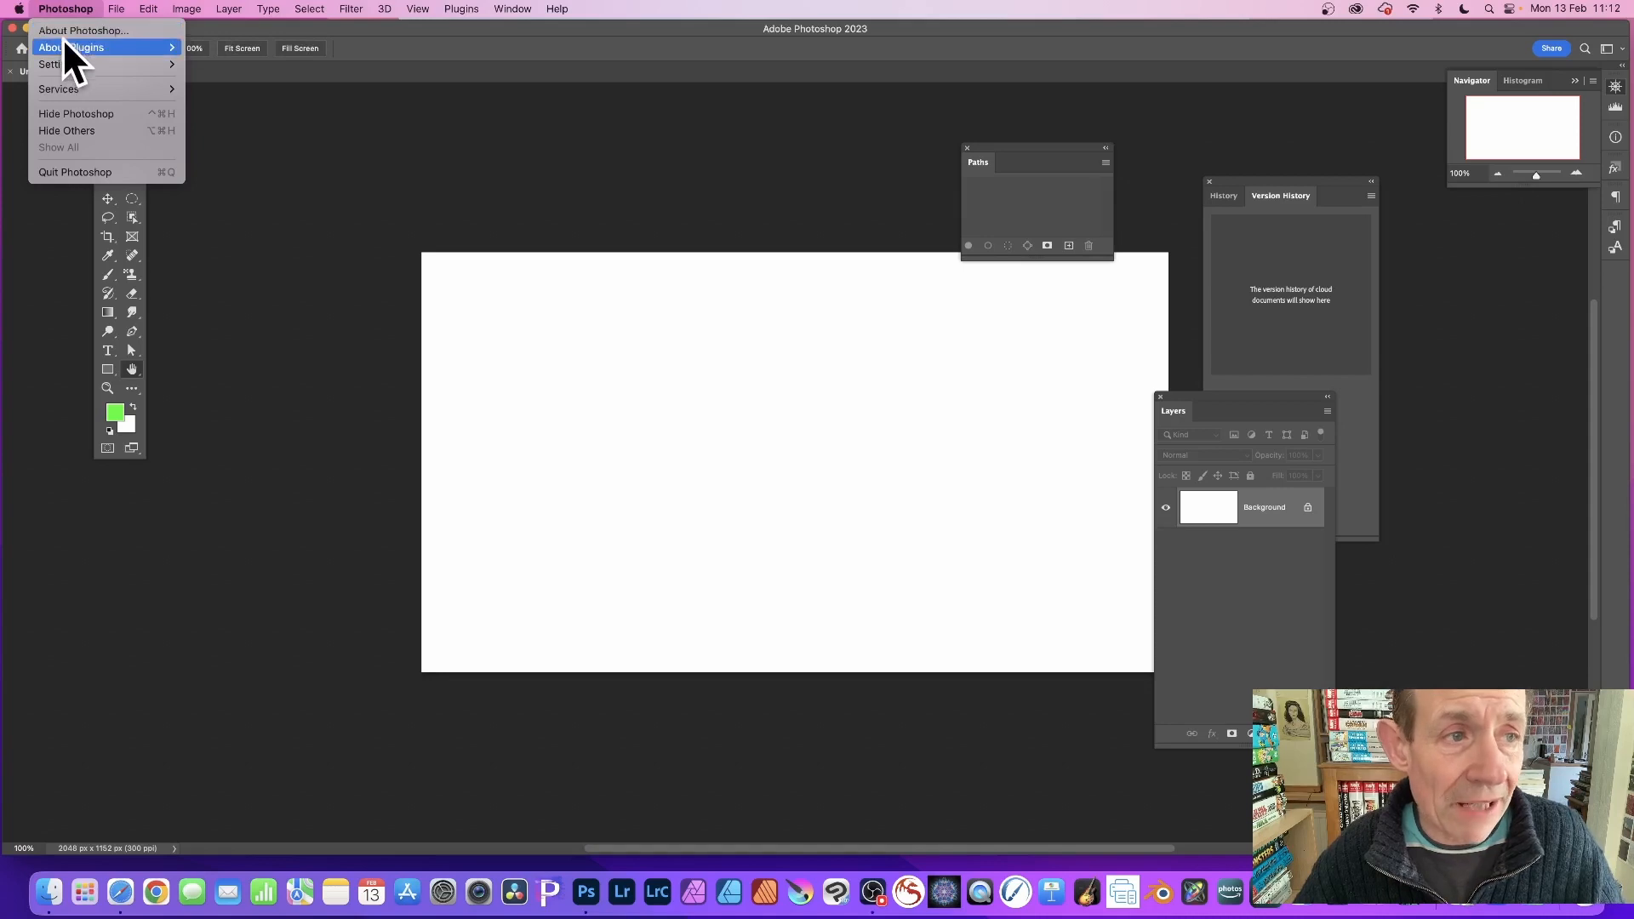
mouse_move(65, 63)
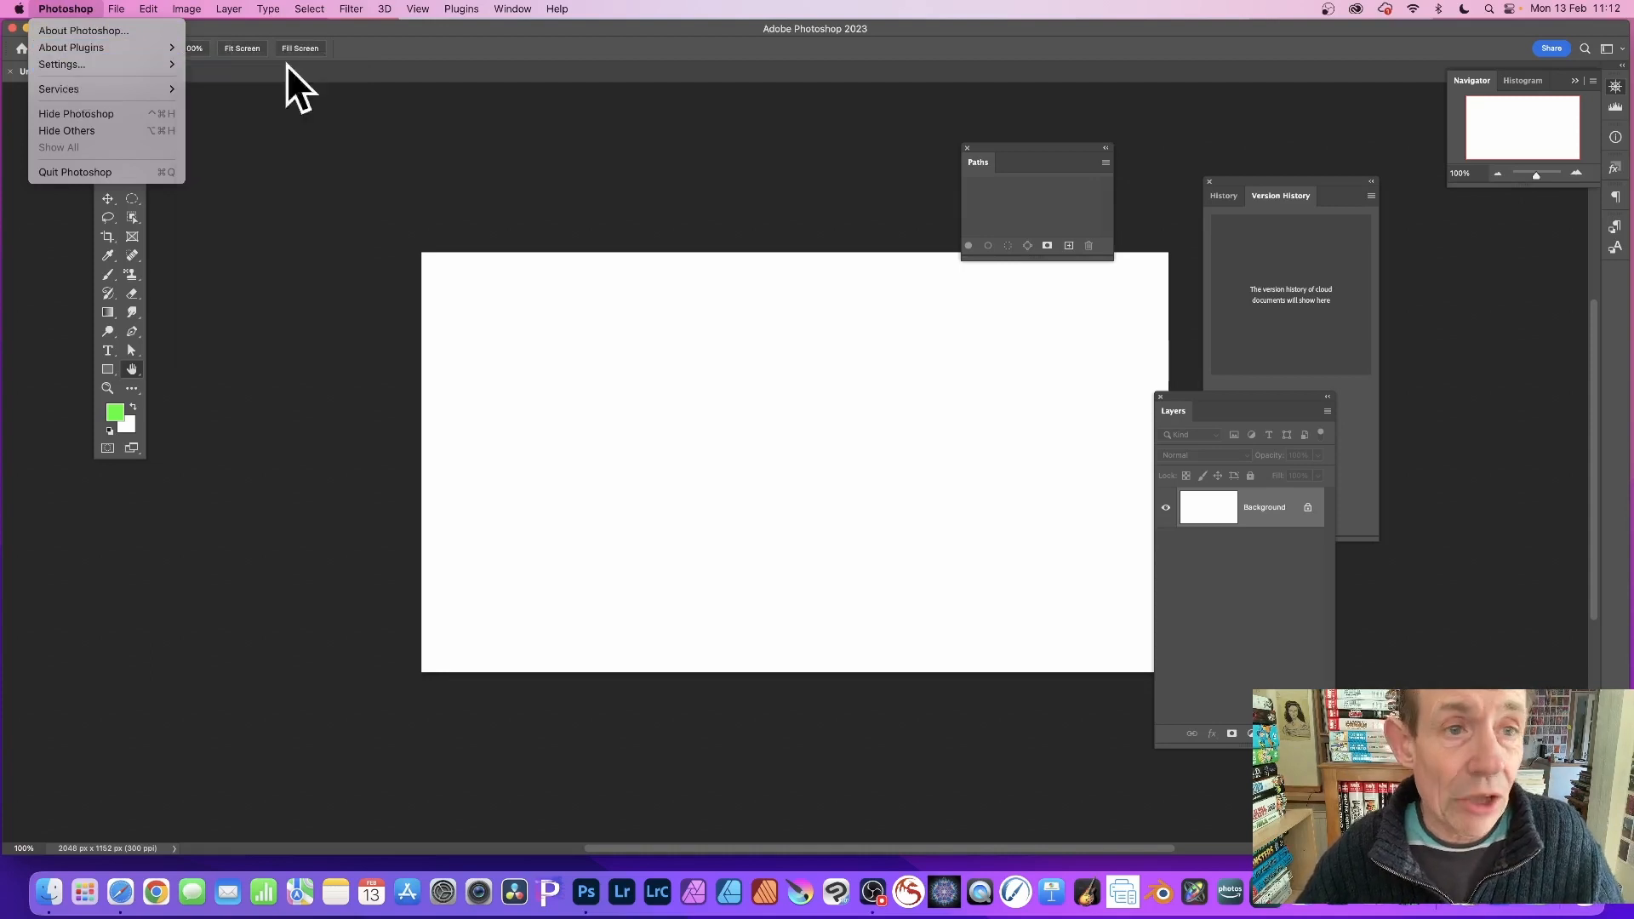
left_click(683, 47)
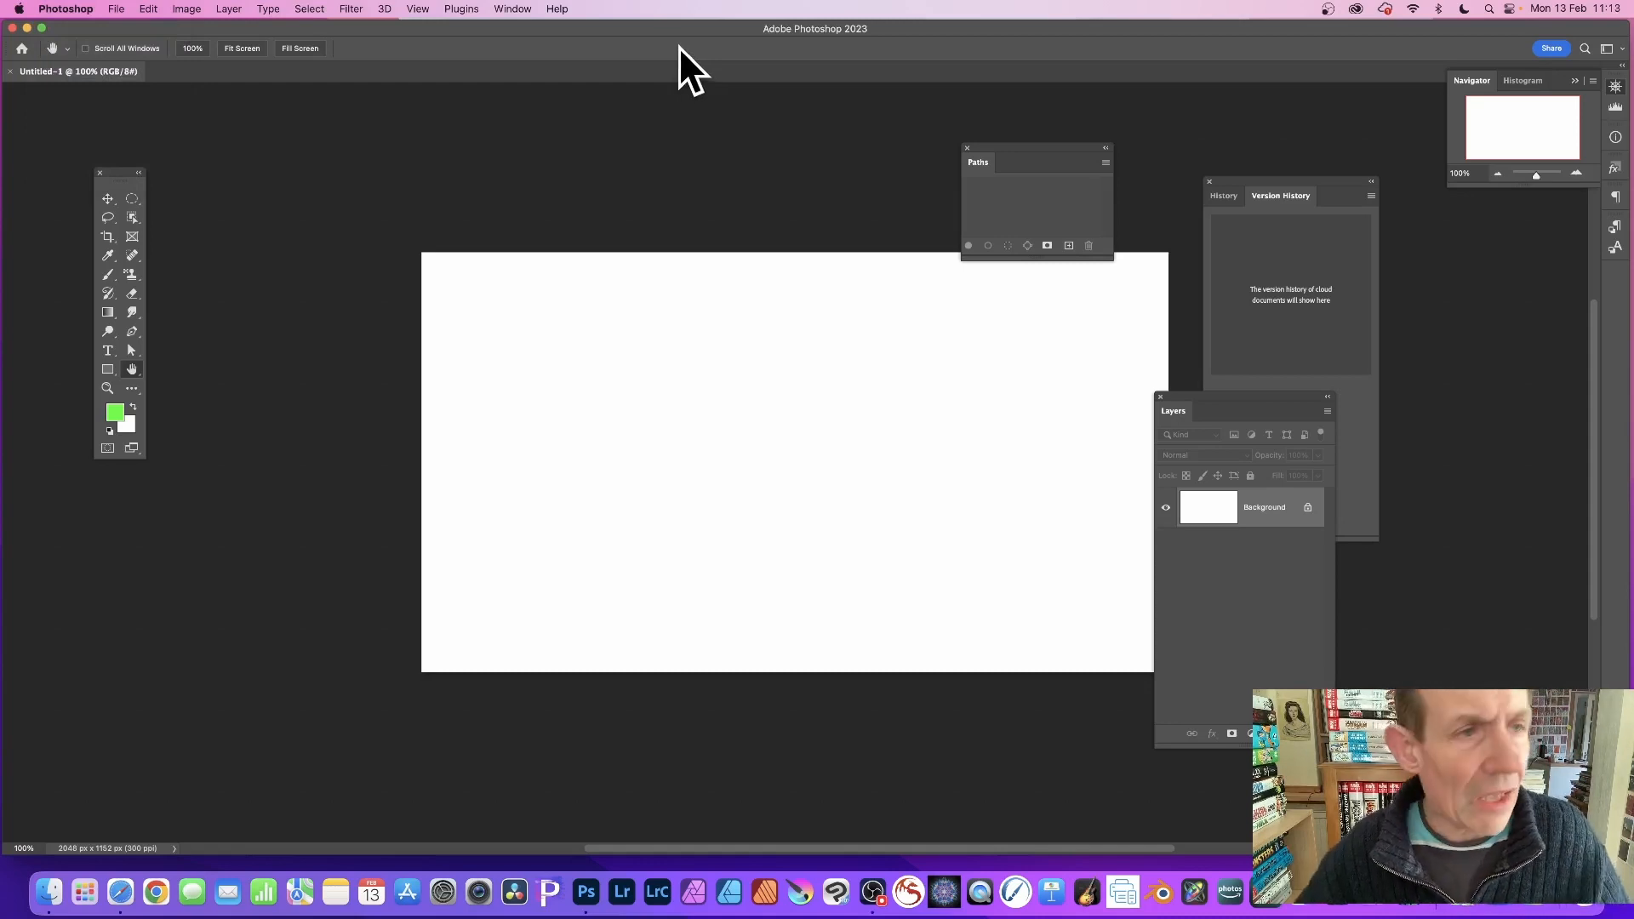
- Open the blank document's File Info, look over its Basic metadata, and close it without changes
left_click(110, 7)
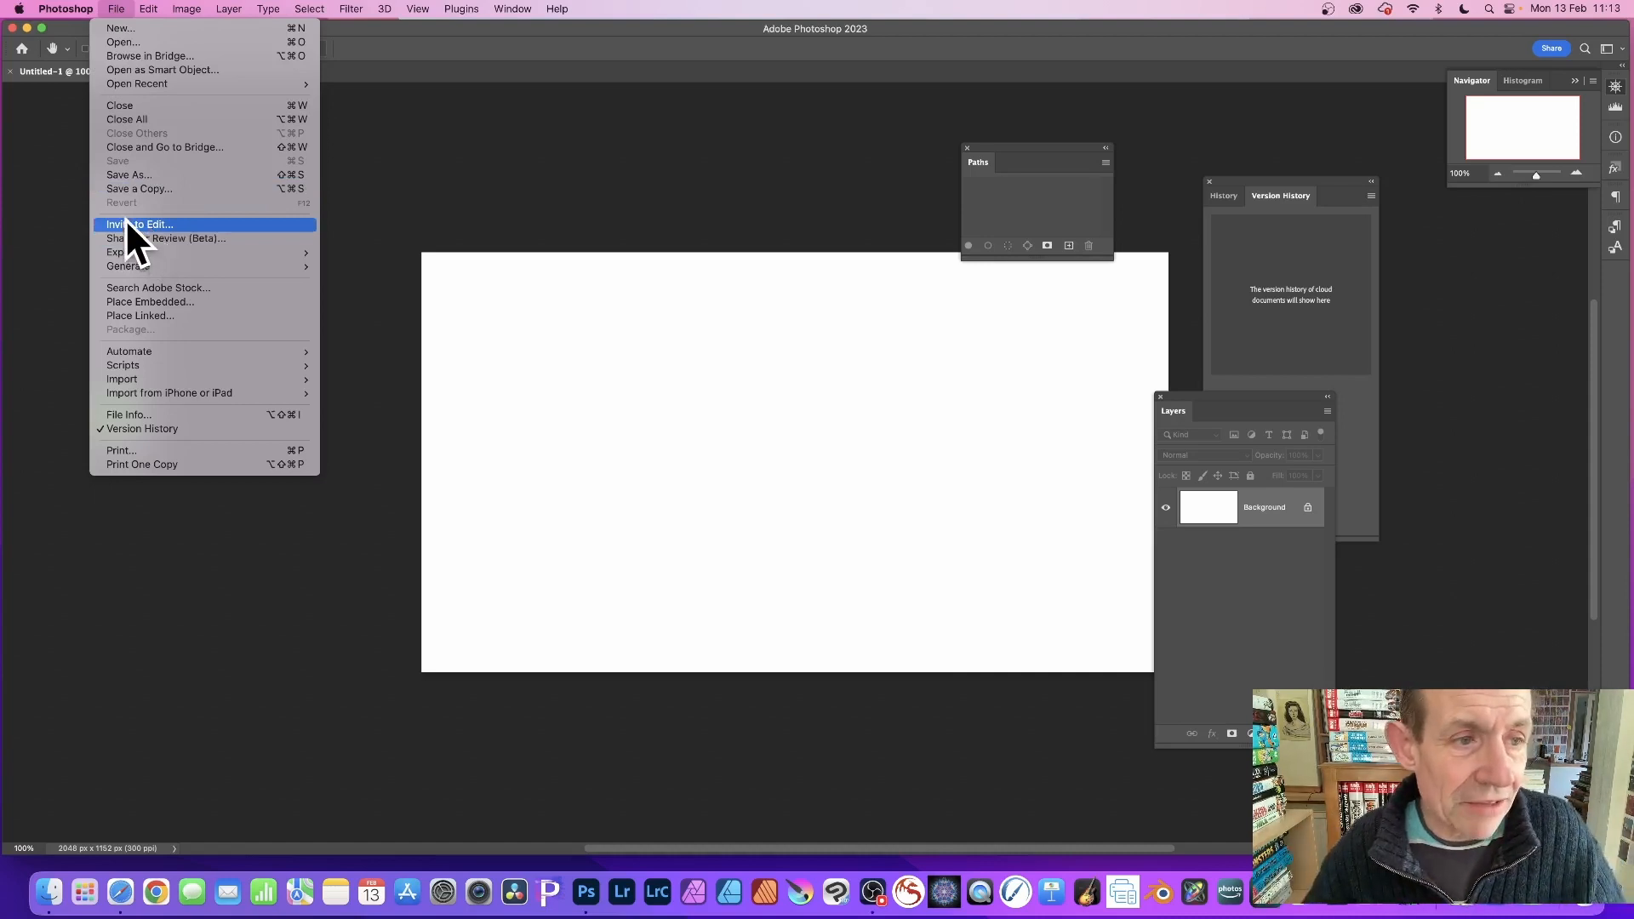
mouse_move(137, 249)
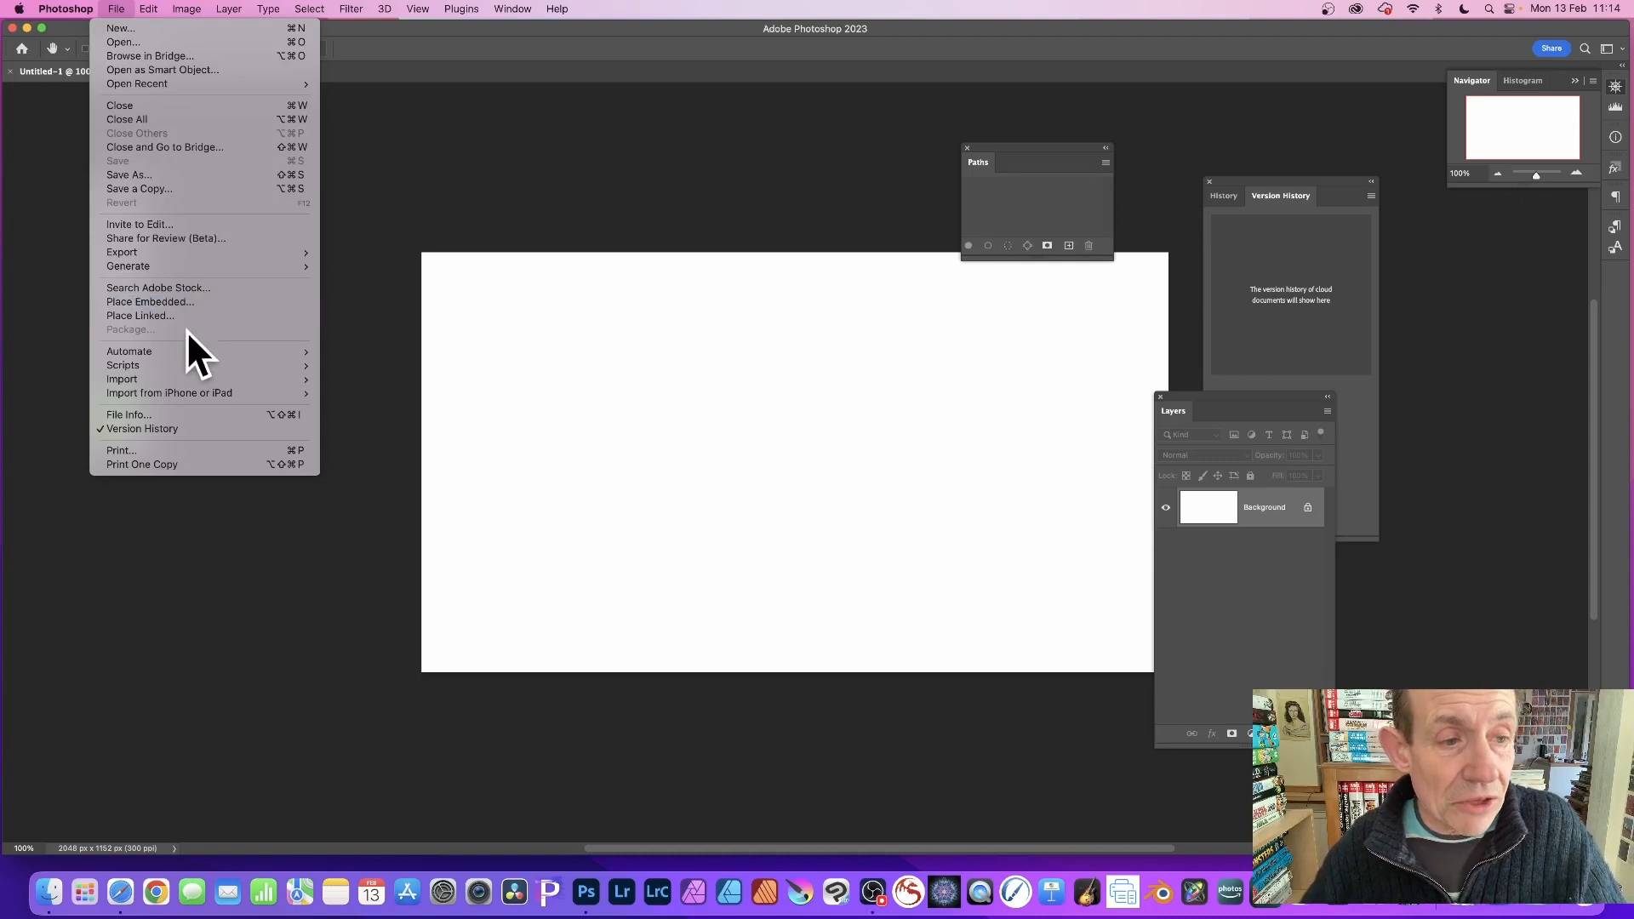
mouse_move(182, 349)
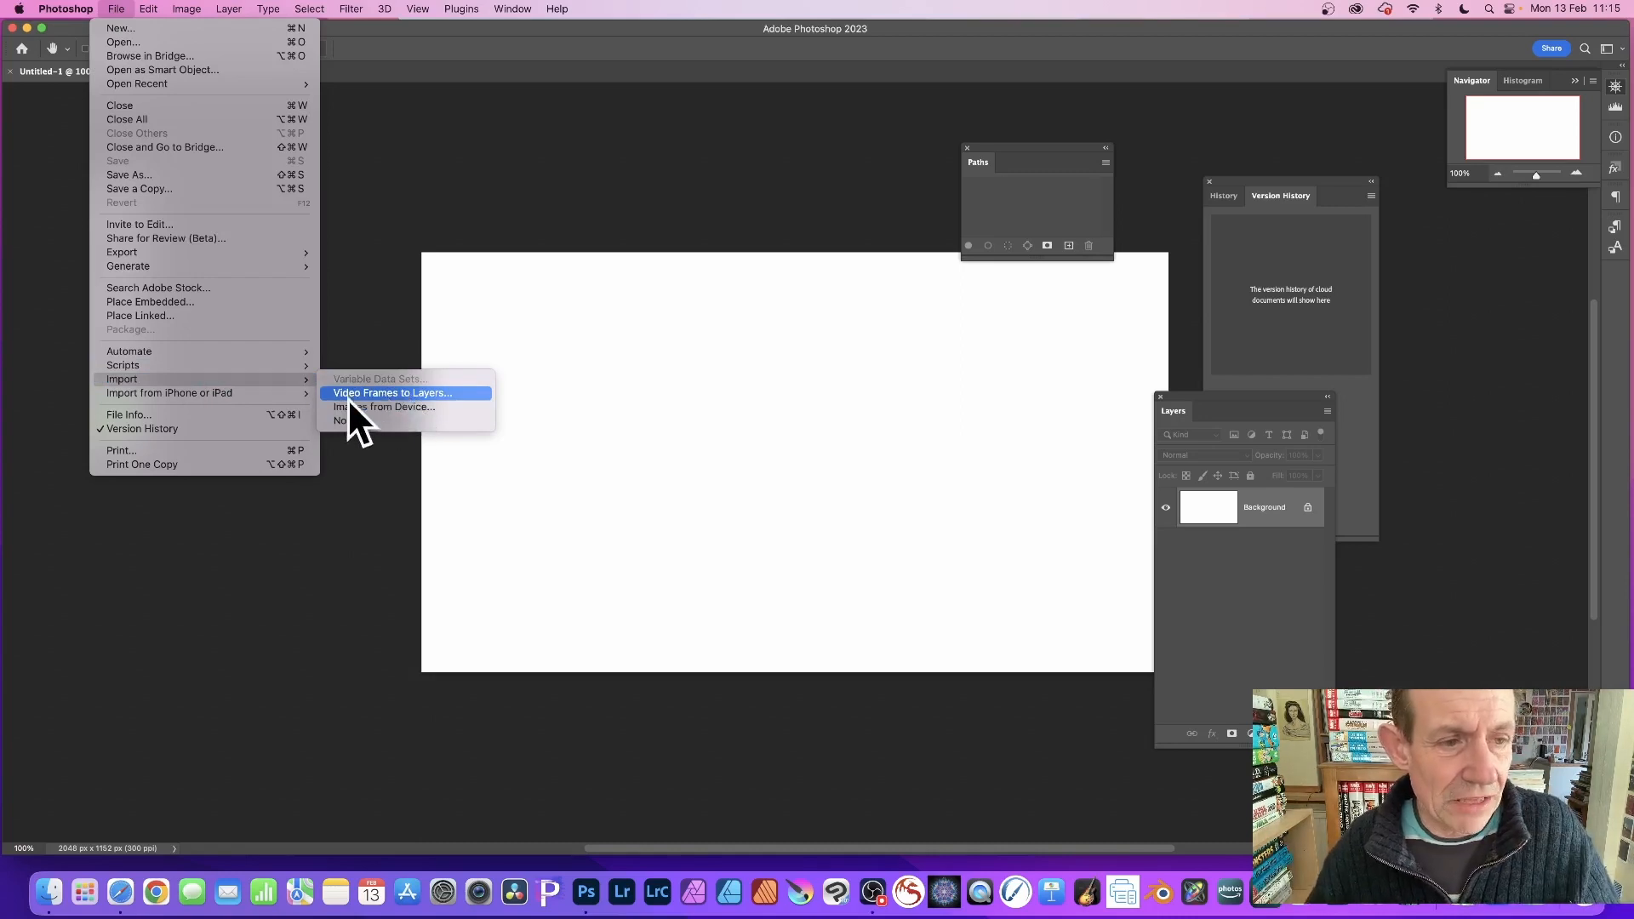
mouse_move(257, 390)
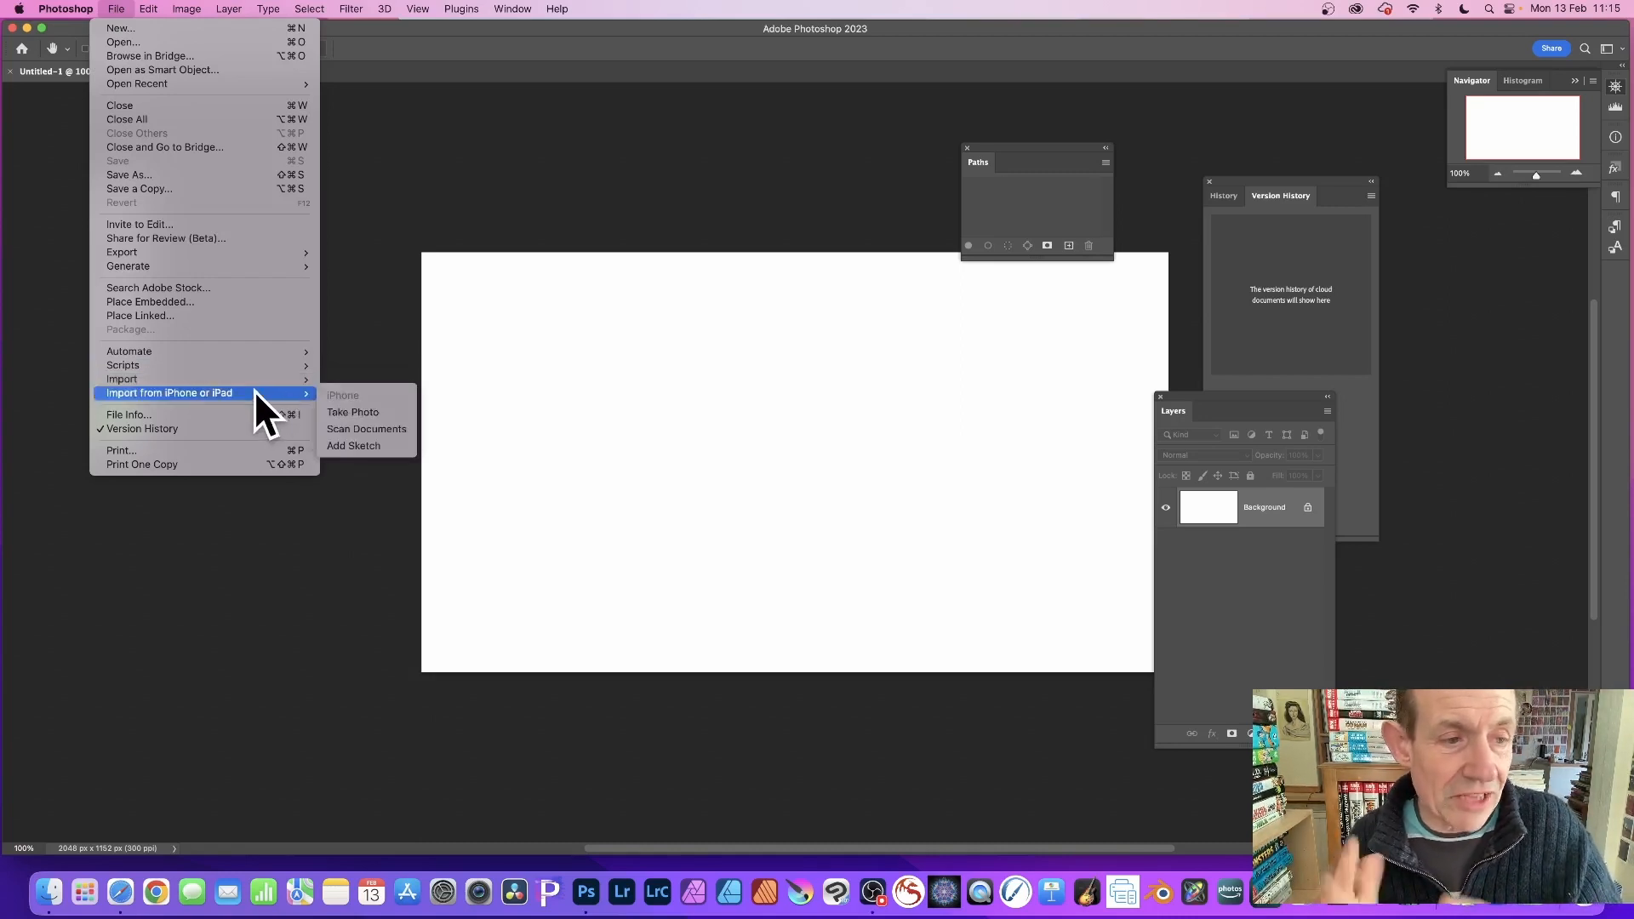
left_click(220, 418)
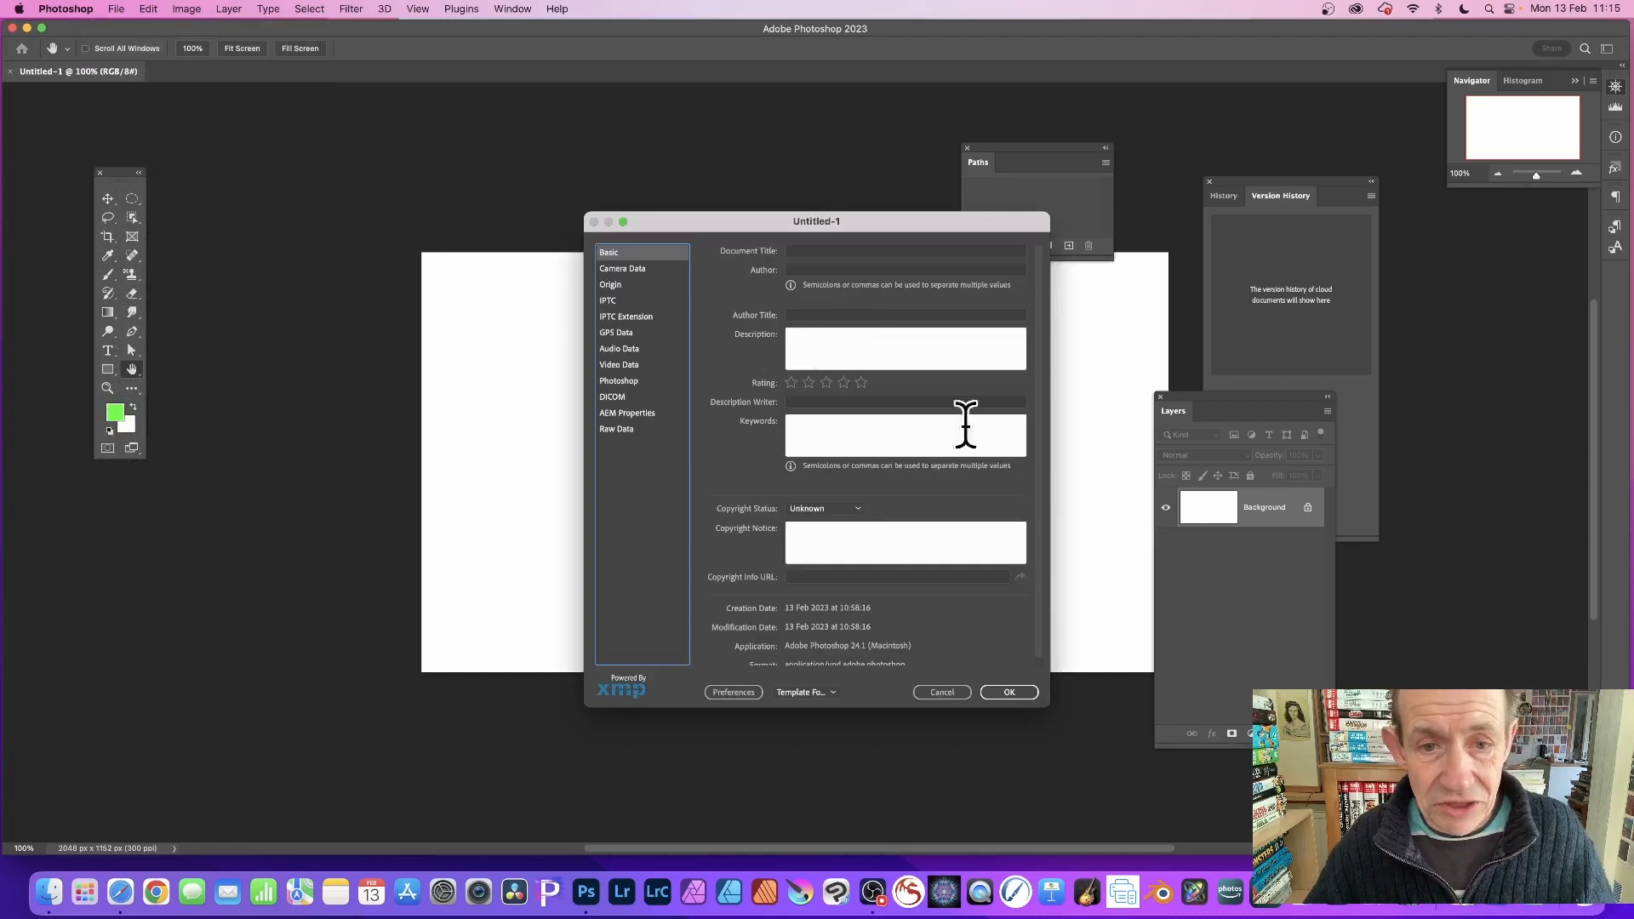
left_click_drag(759, 221, 580, 133)
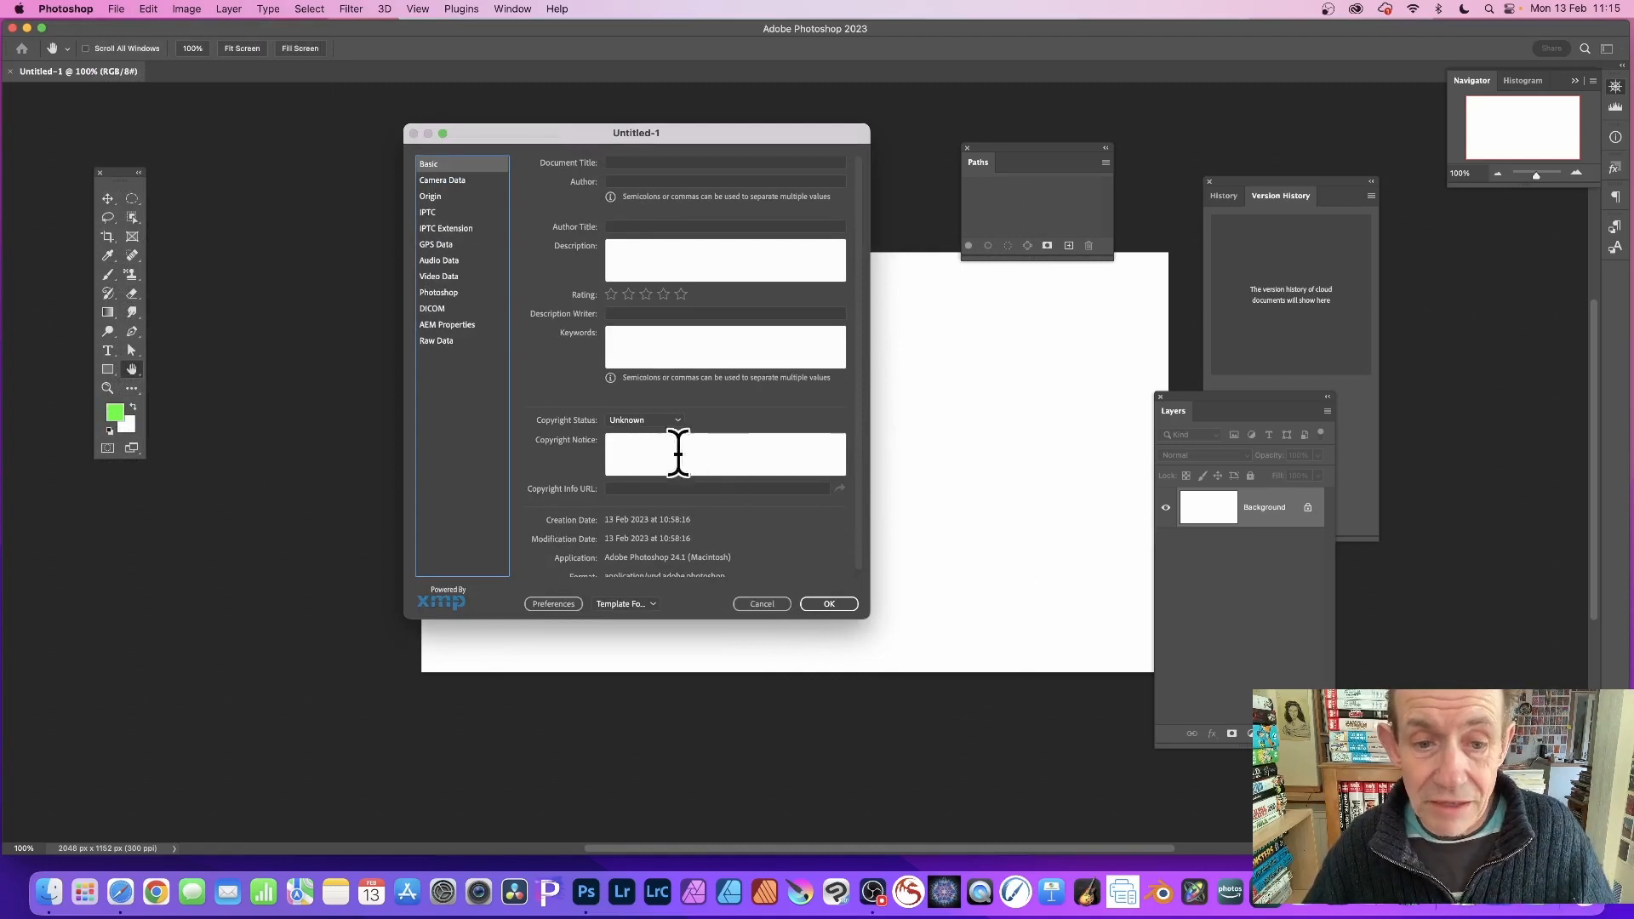
left_click(771, 604)
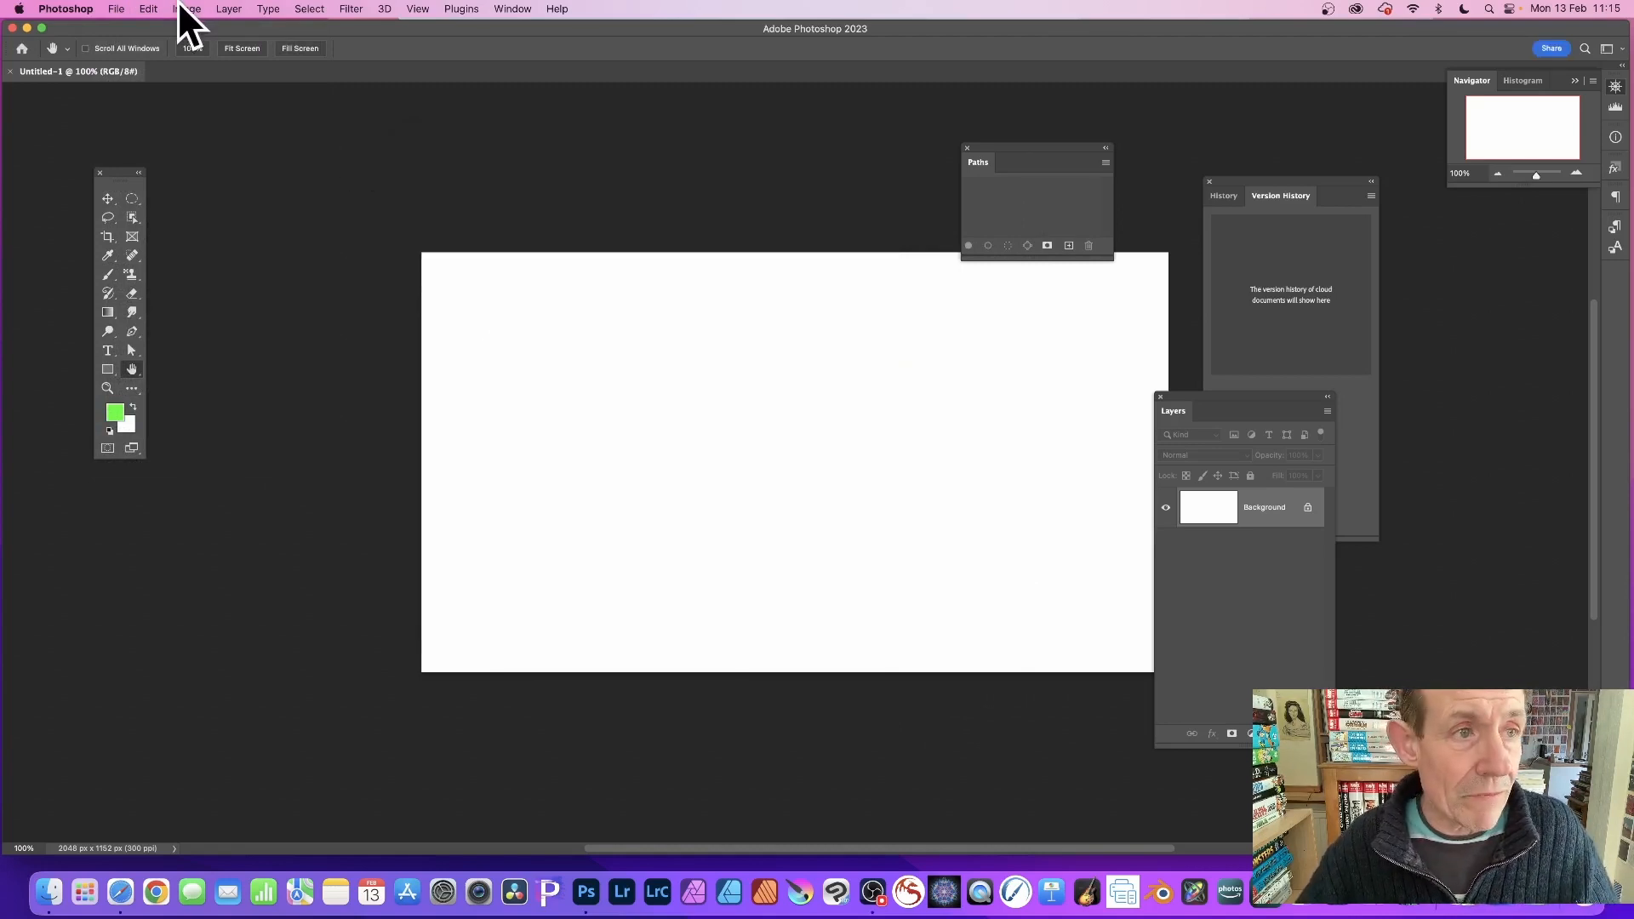
left_click(116, 8)
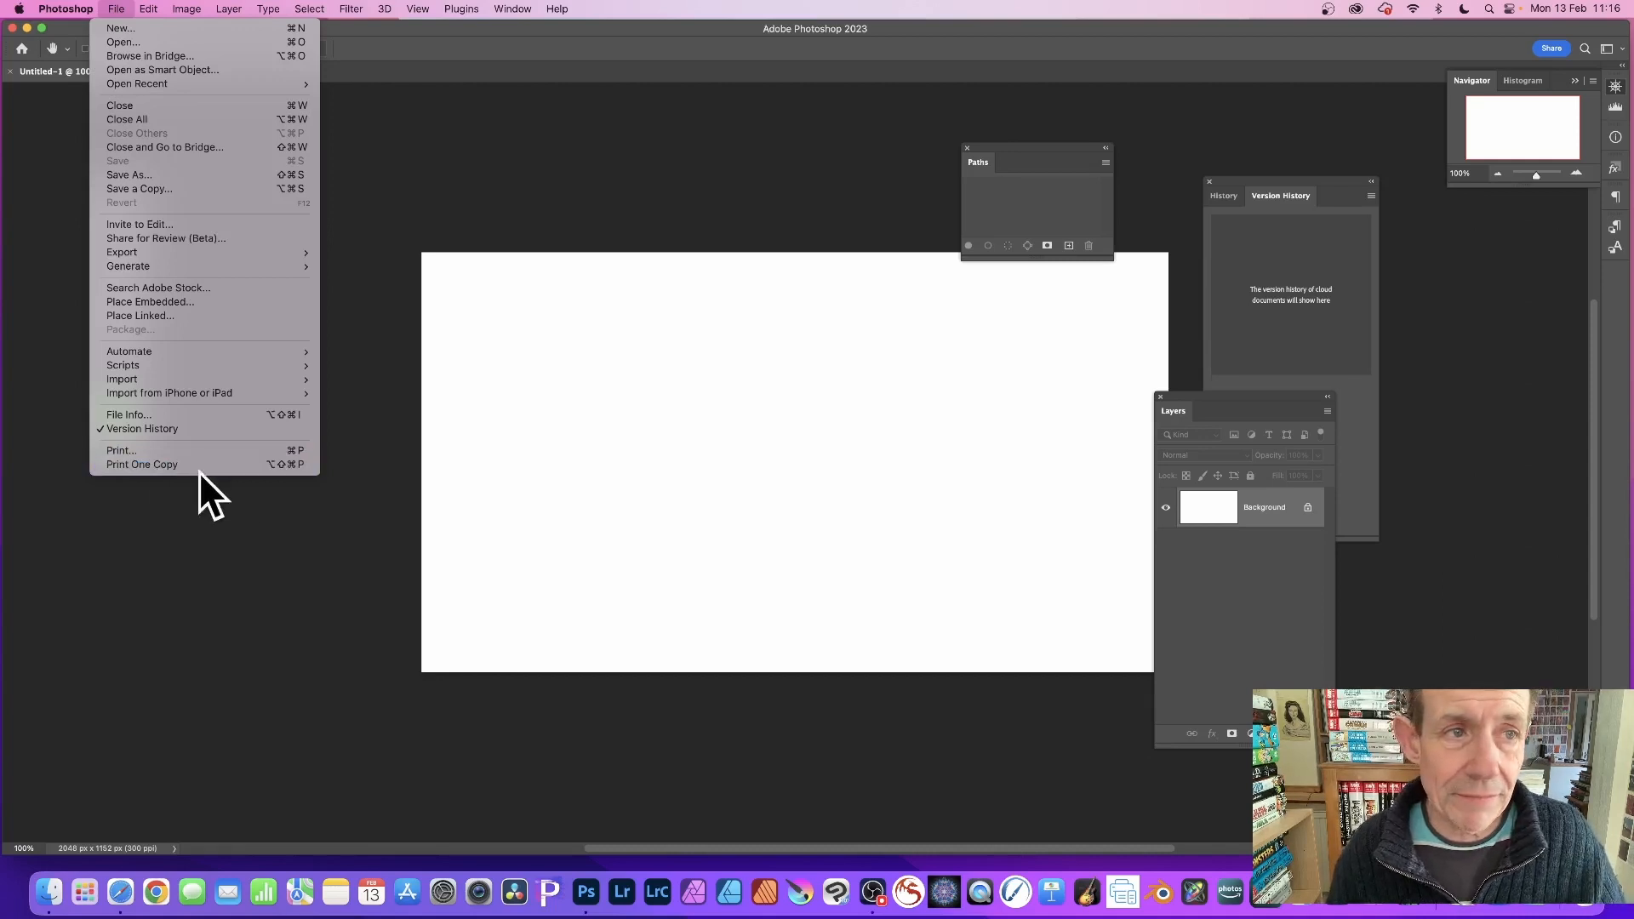
left_click(800, 49)
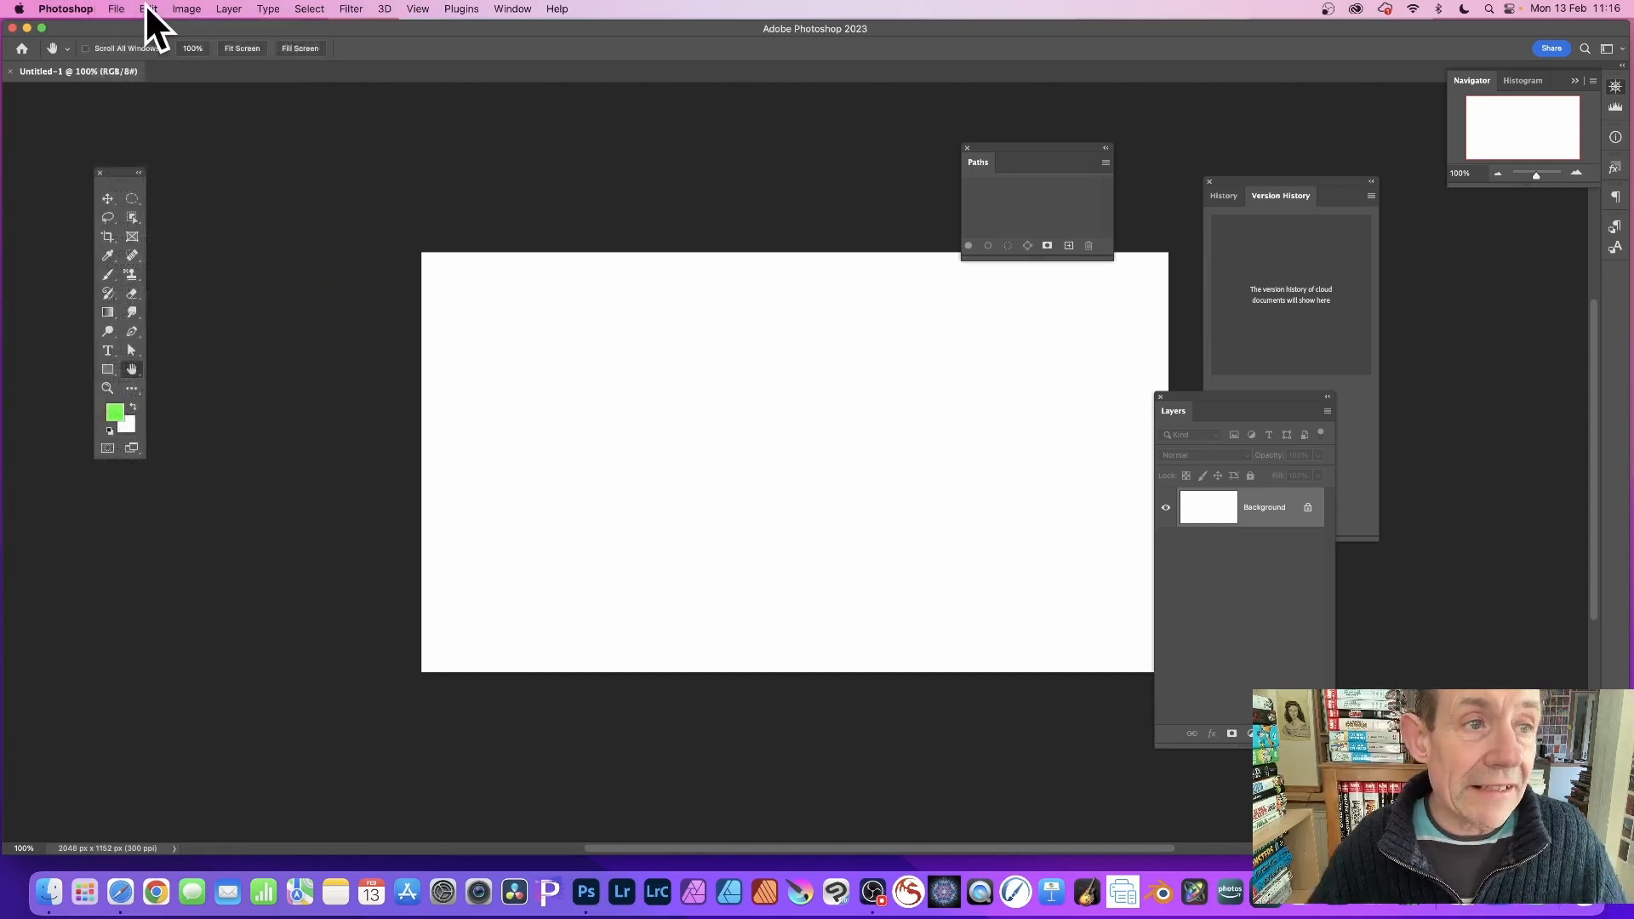
- Search the Discover help for "image" and close the search window
left_click(146, 5)
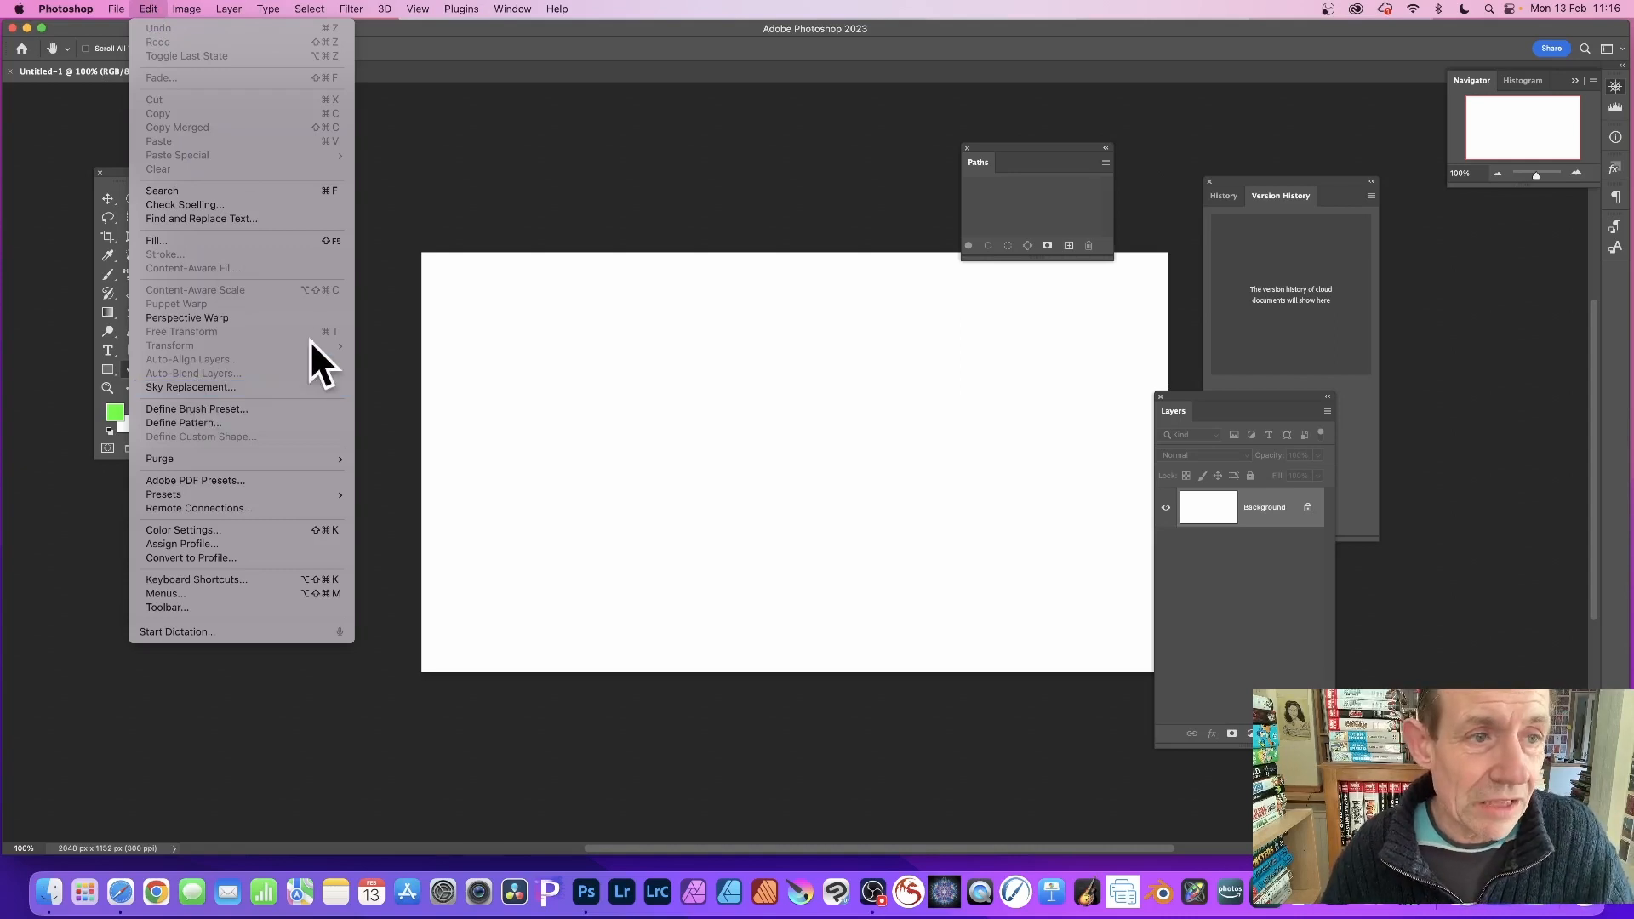
left_click(176, 192)
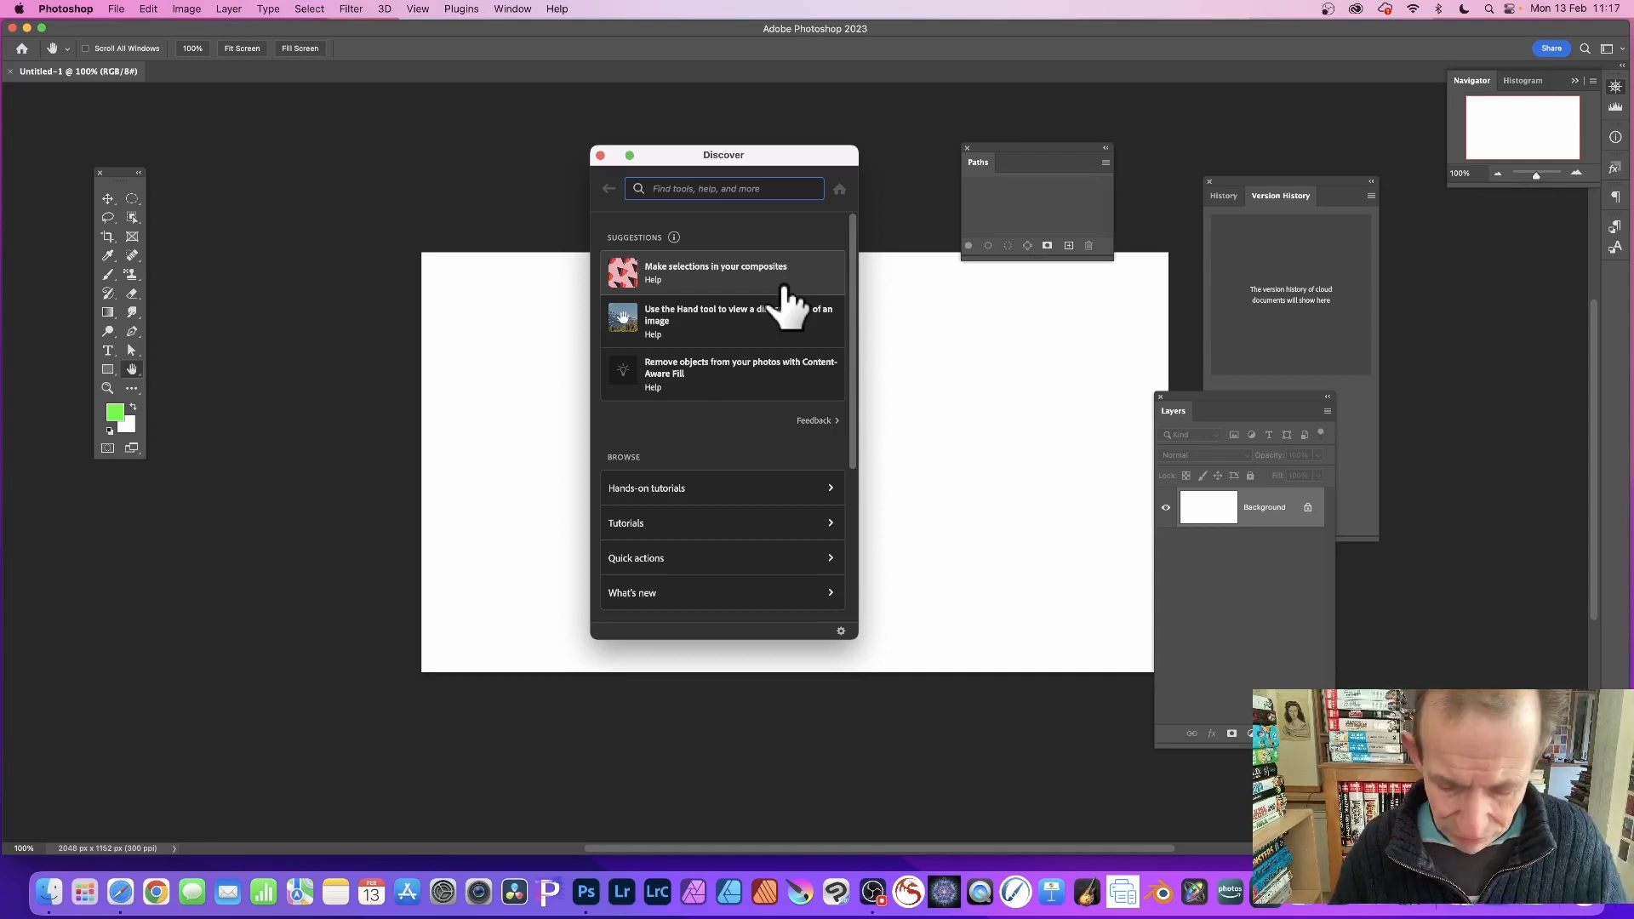
type("image")
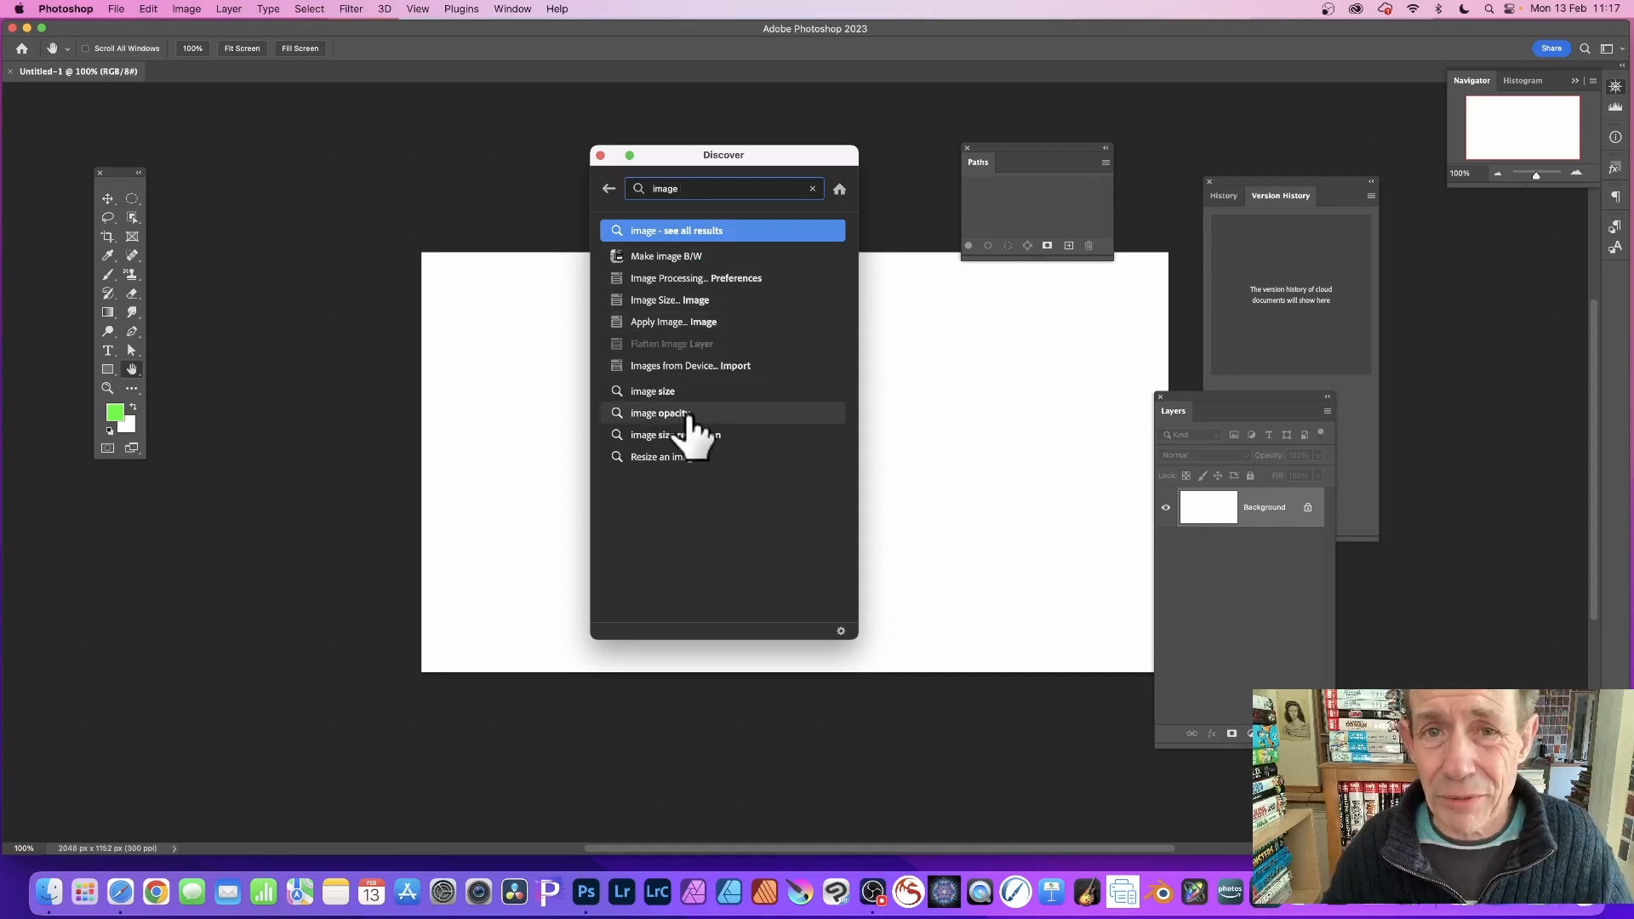
left_click(600, 156)
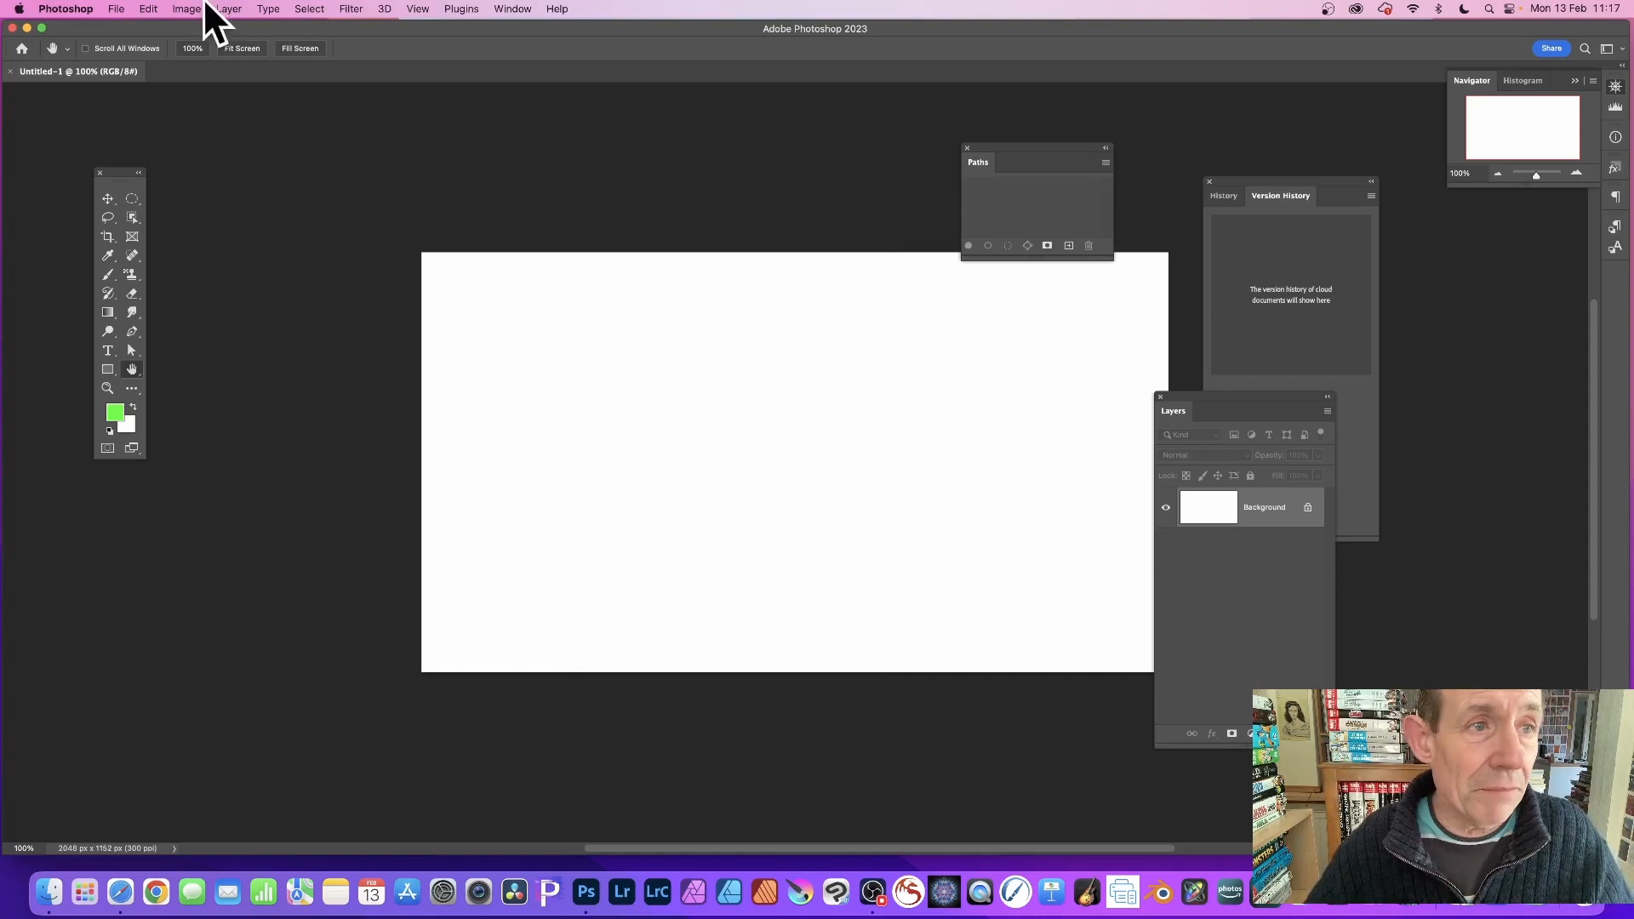
- Draw a slanted linear multicolour gradient across the white Background layer with the Gradient tool
left_click(155, 5)
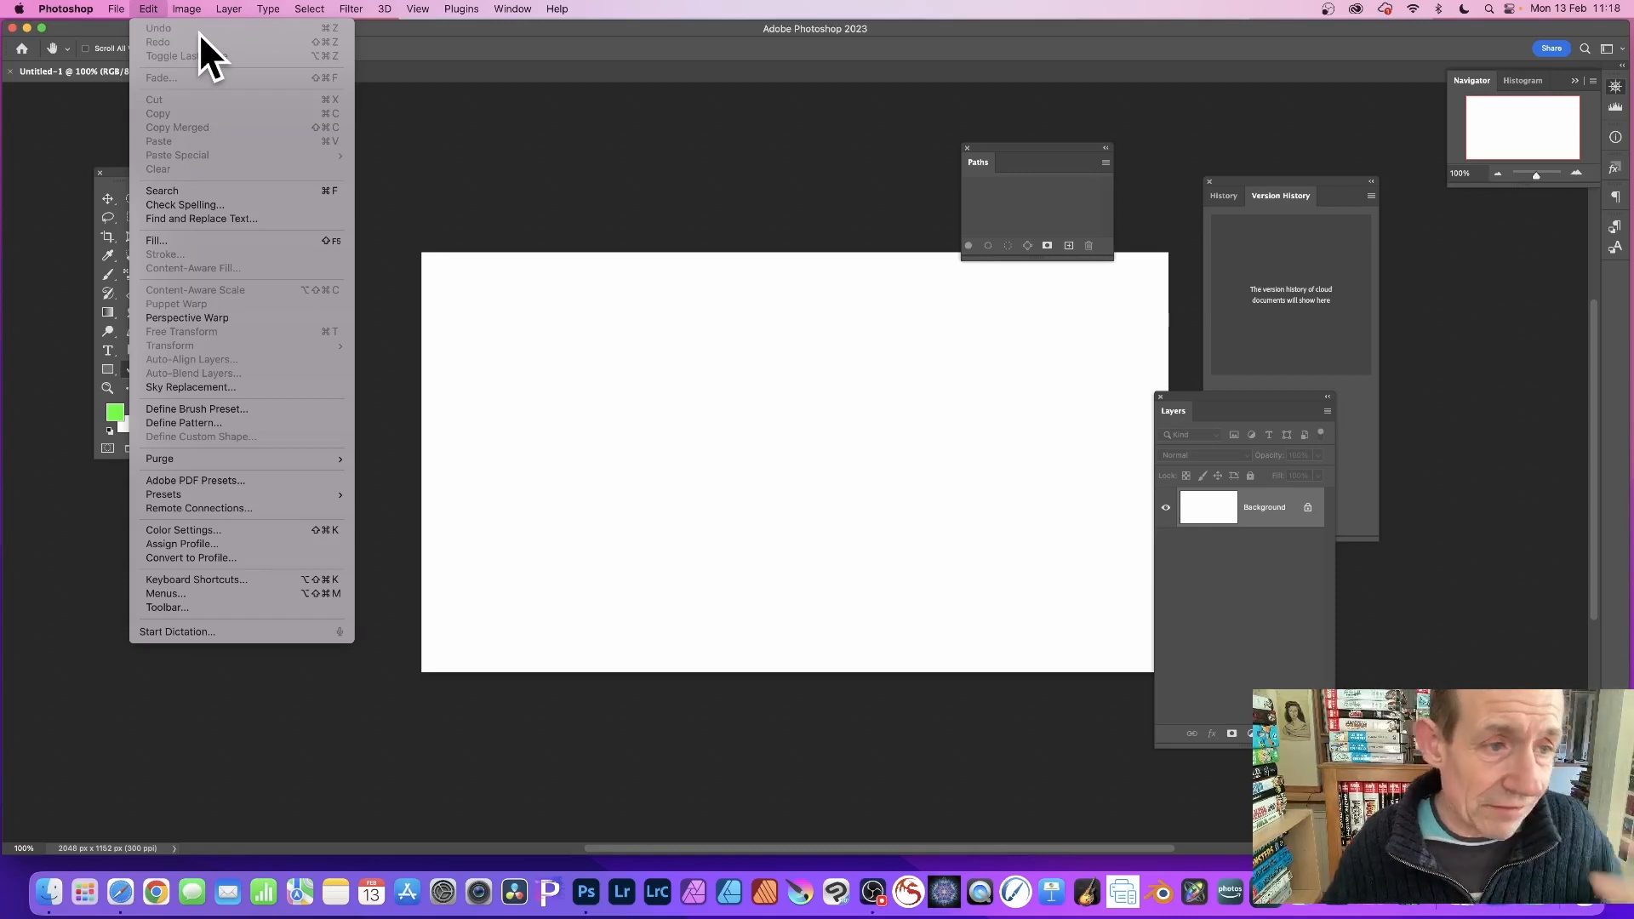
left_click(116, 172)
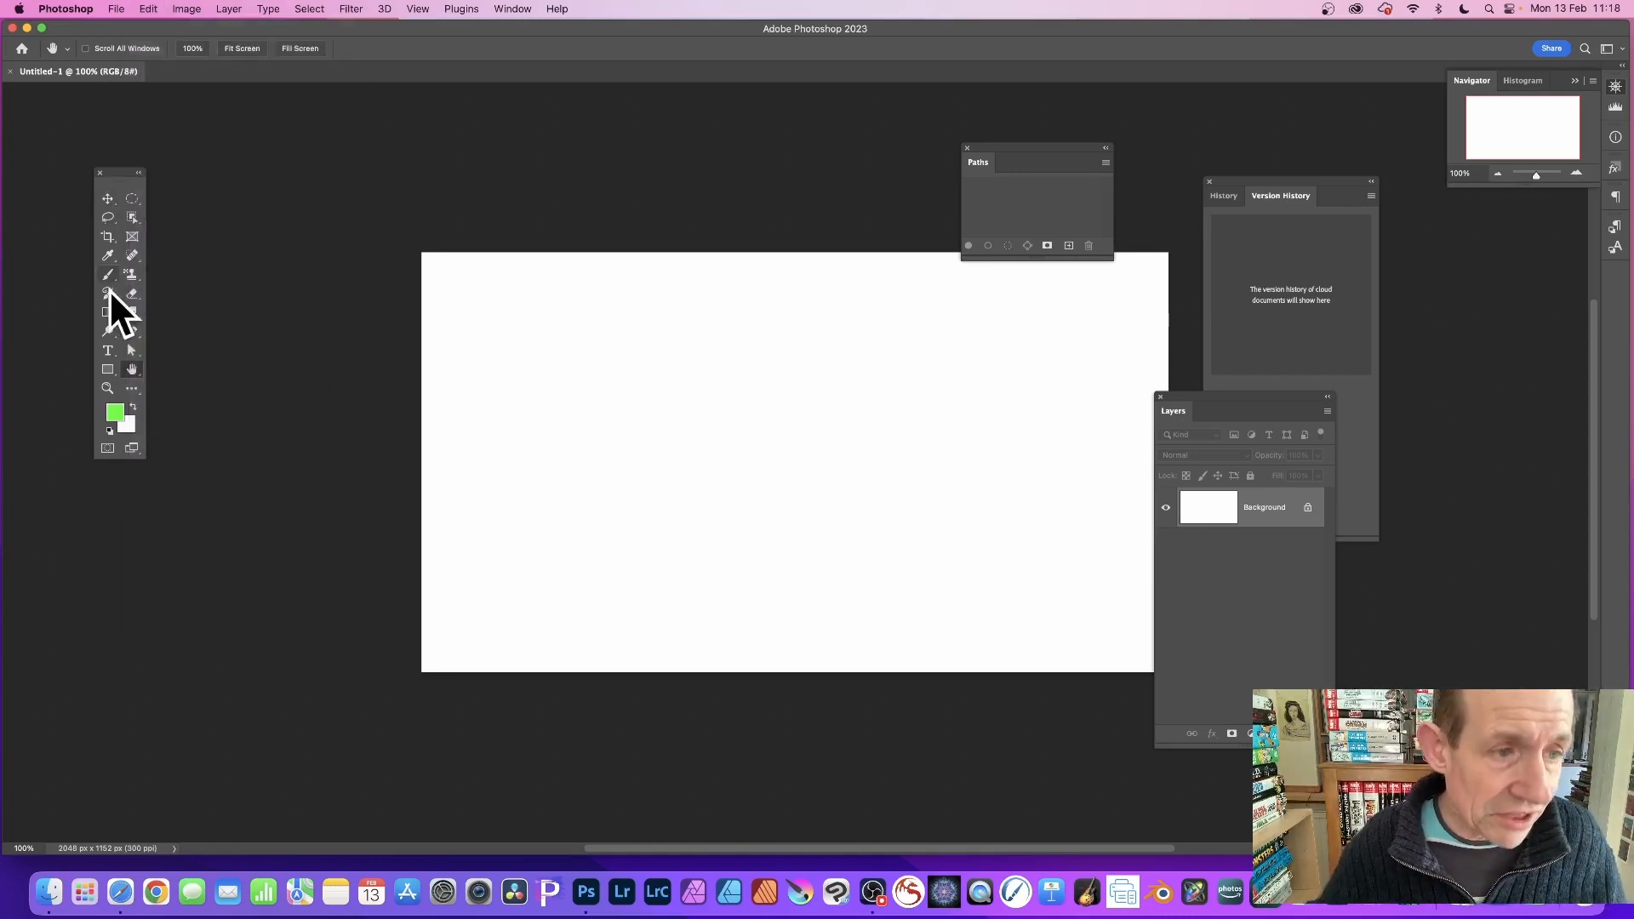
left_click(110, 310)
left_click_drag(615, 325, 952, 421)
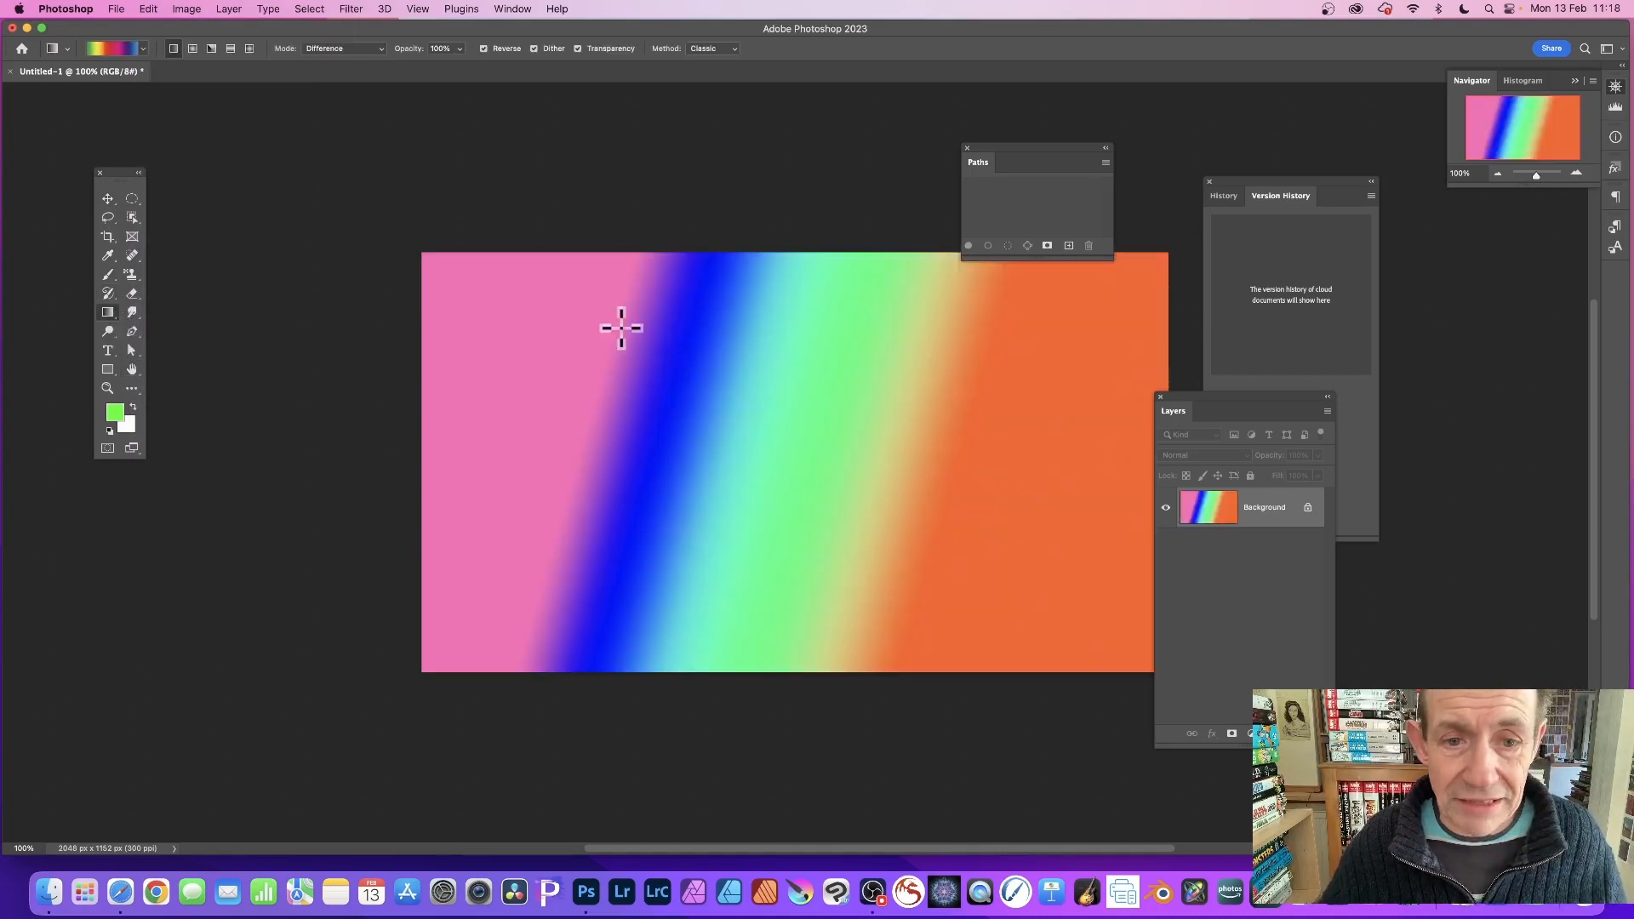
- Make an elliptical selection over the pink and blue bands of the gradient and copy its contents
left_click(142, 4)
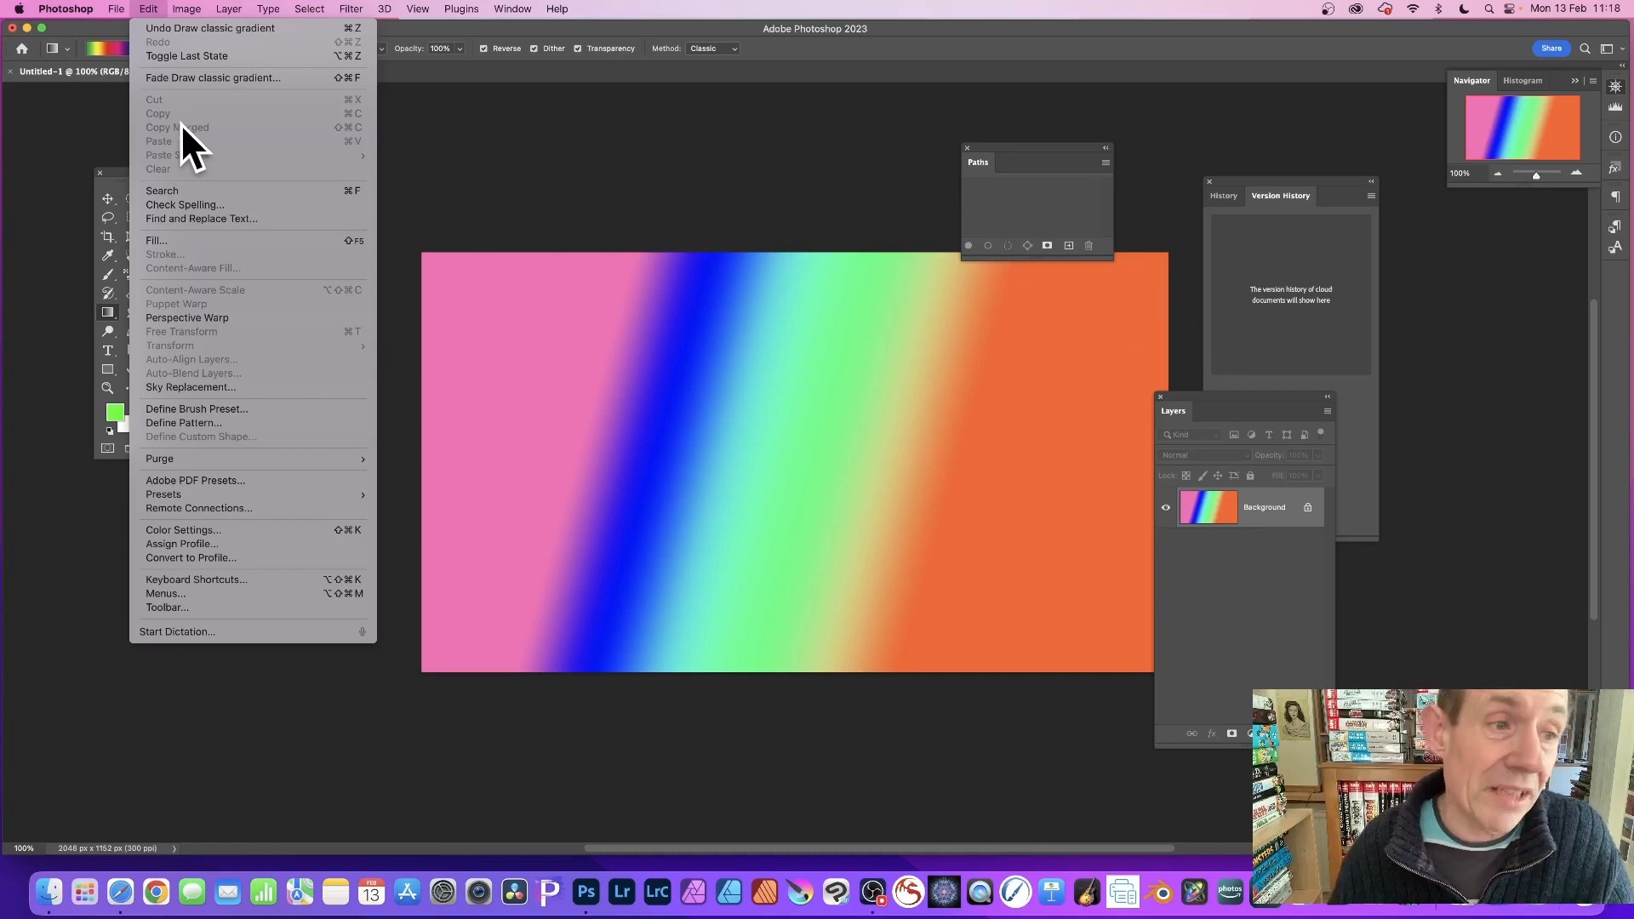
left_click(115, 170)
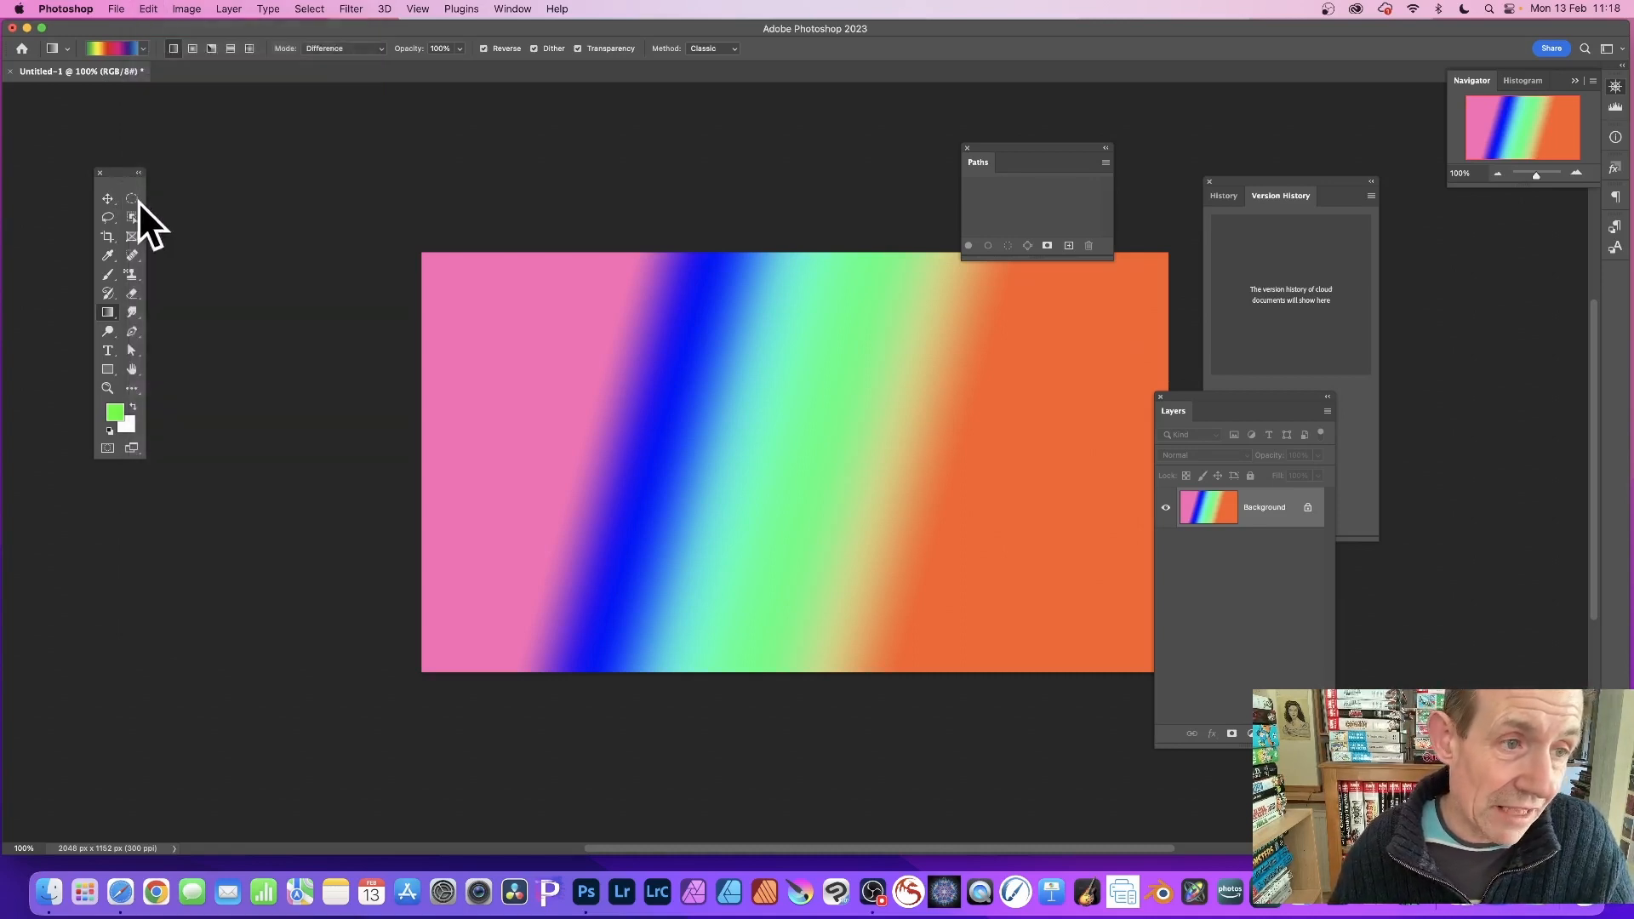
left_click(133, 200)
left_click_drag(528, 312, 742, 475)
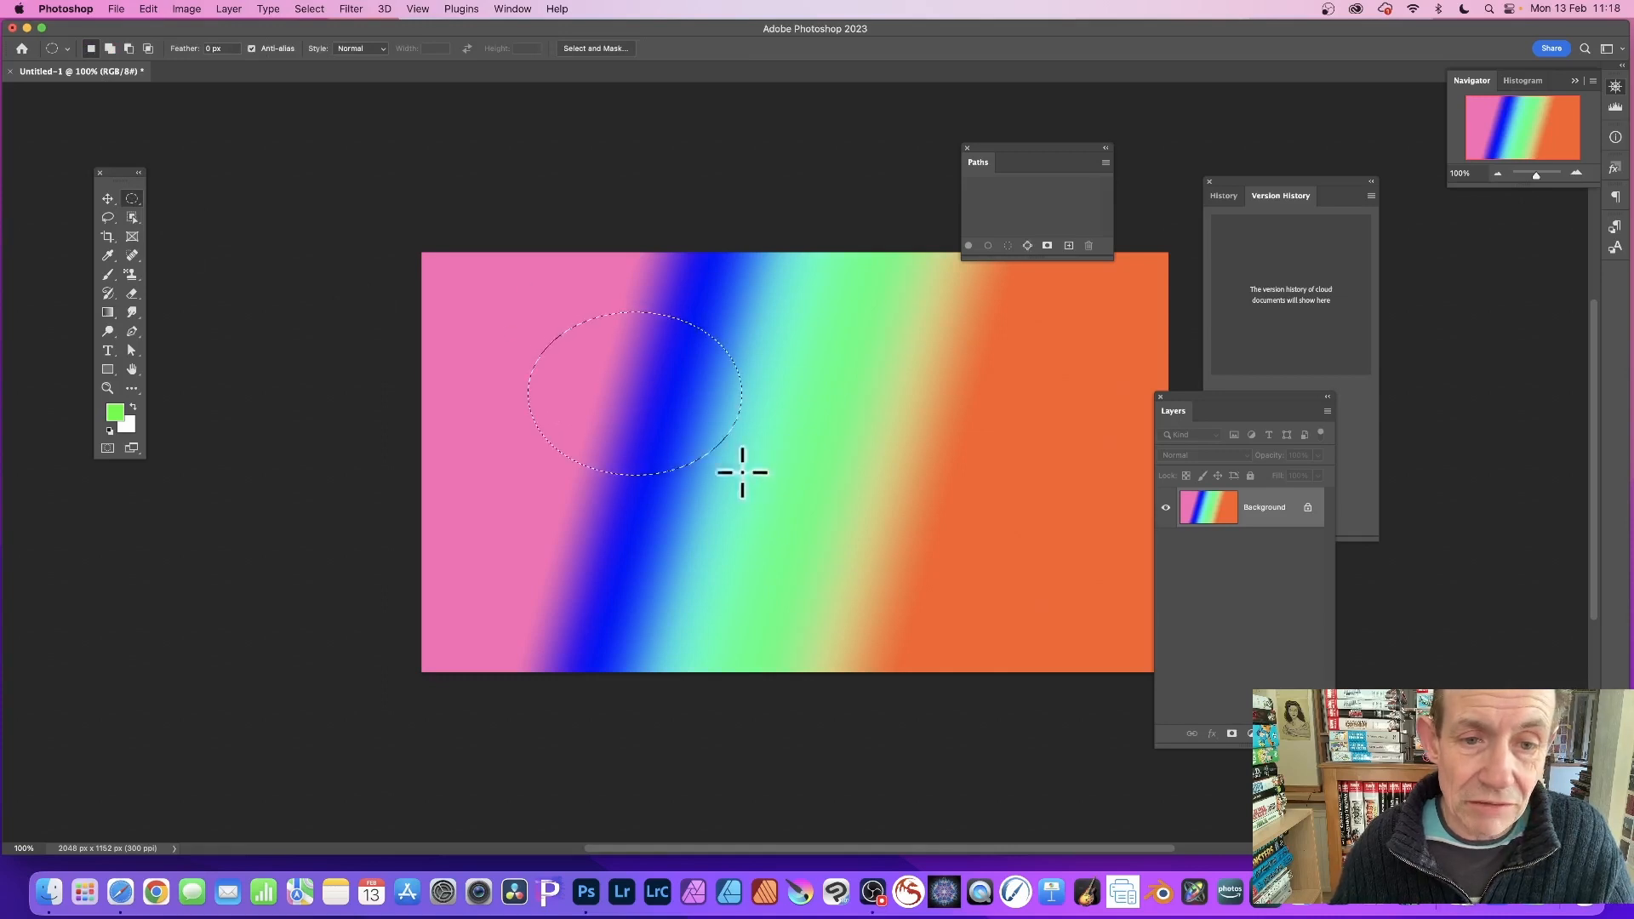
left_click(147, 8)
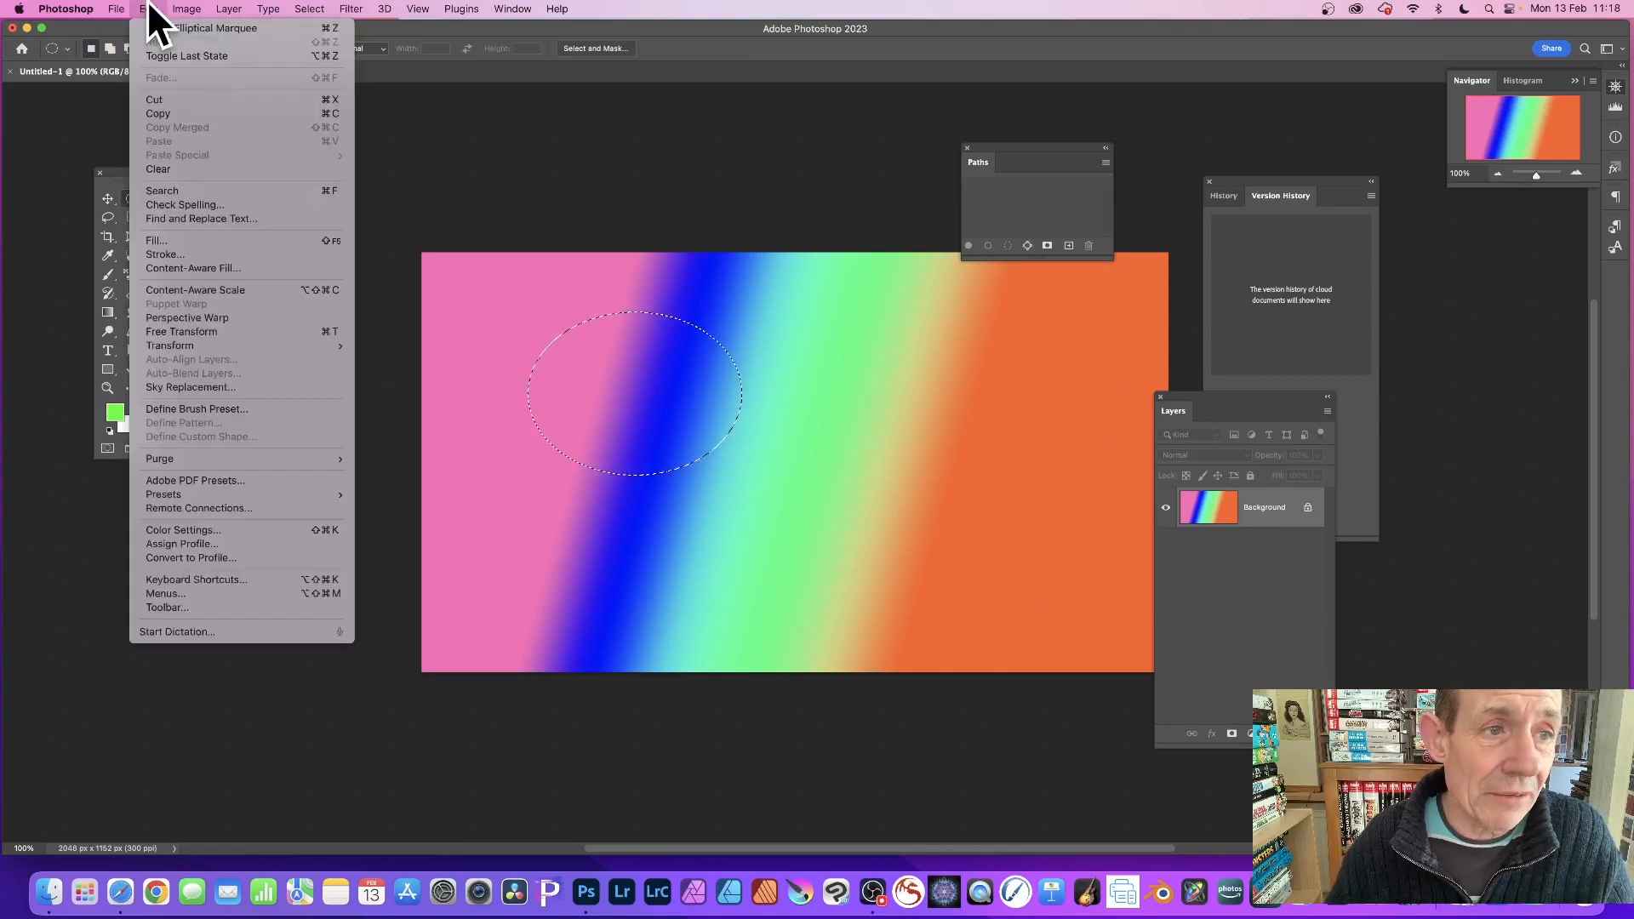
left_click(152, 113)
- Look at the Paste Special options, and deselect the elliptical area
left_click(155, 9)
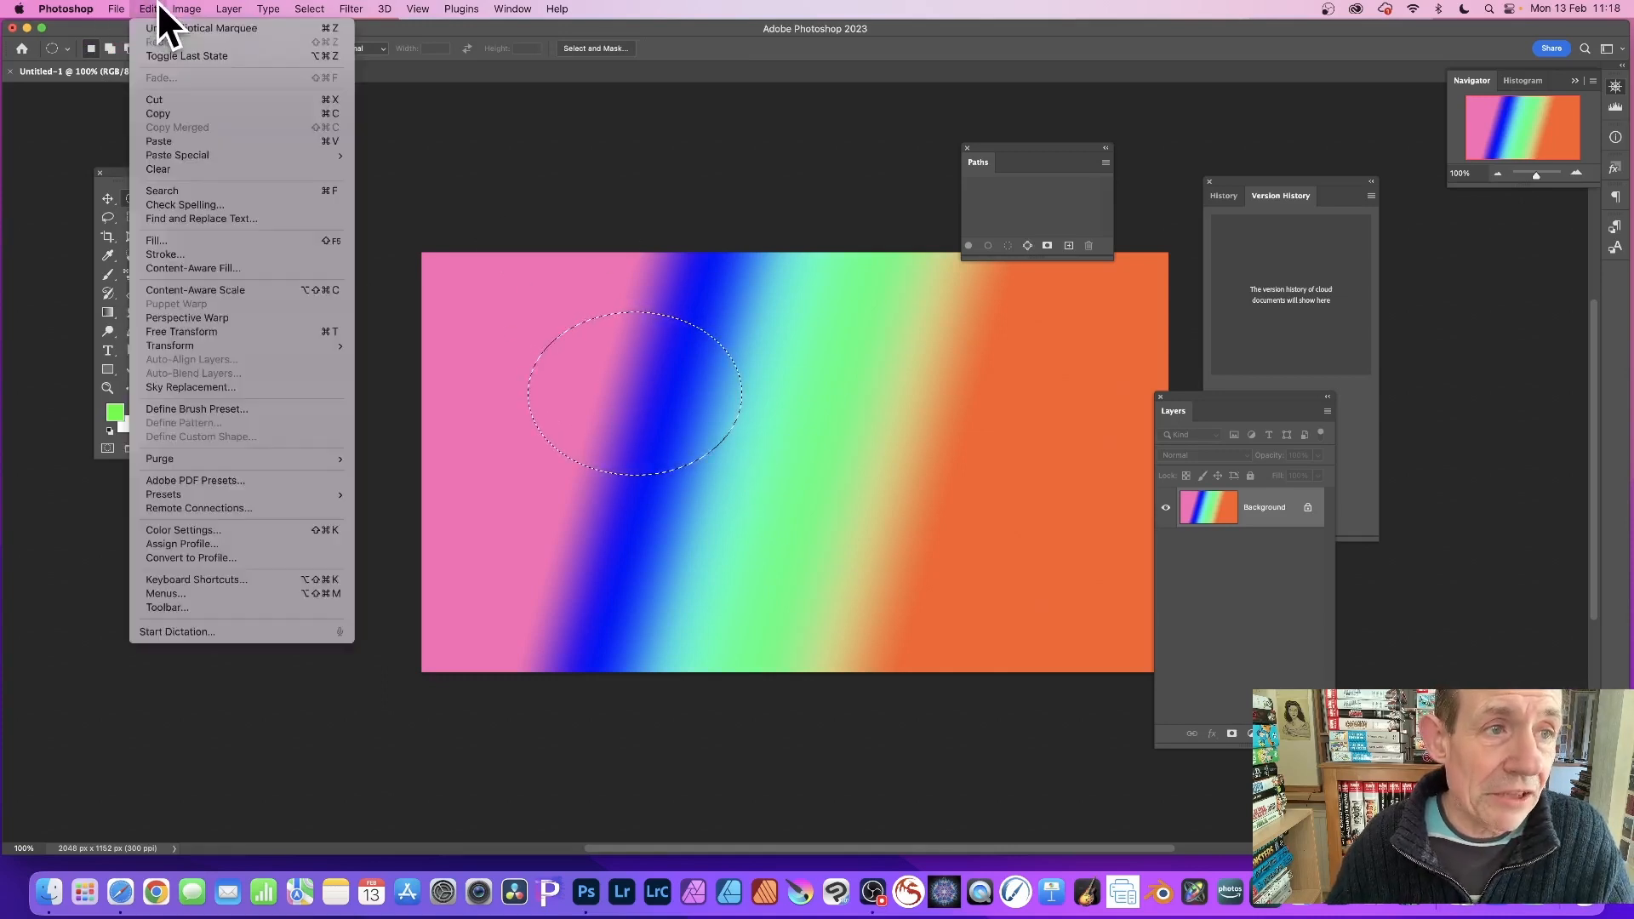
mouse_move(177, 152)
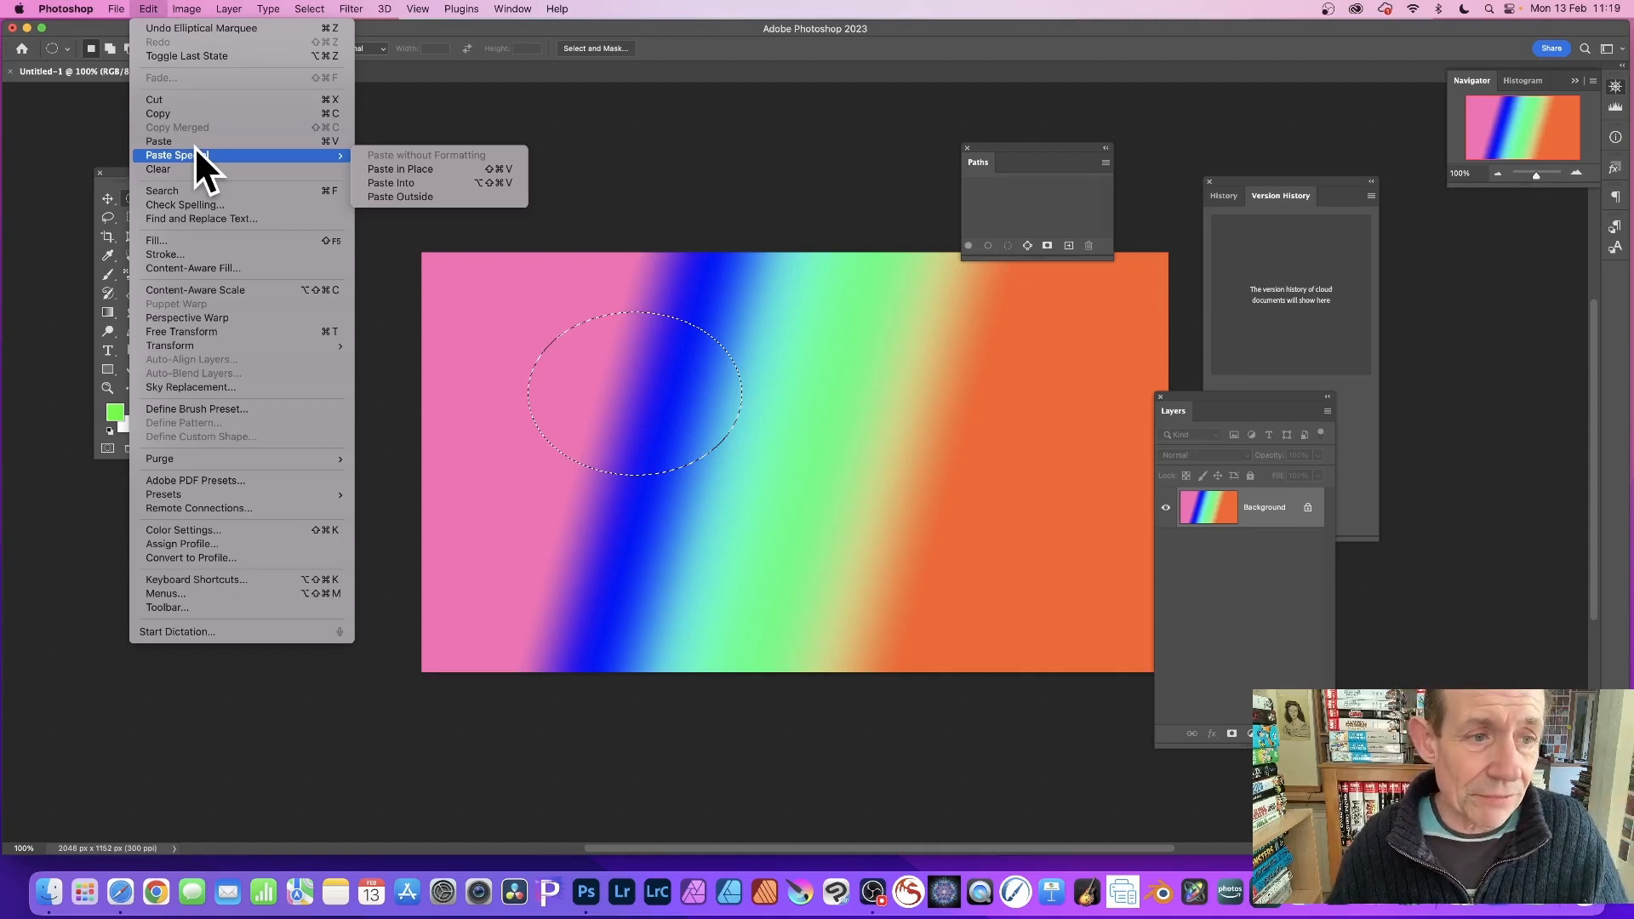
mouse_move(313, 7)
left_click(309, 41)
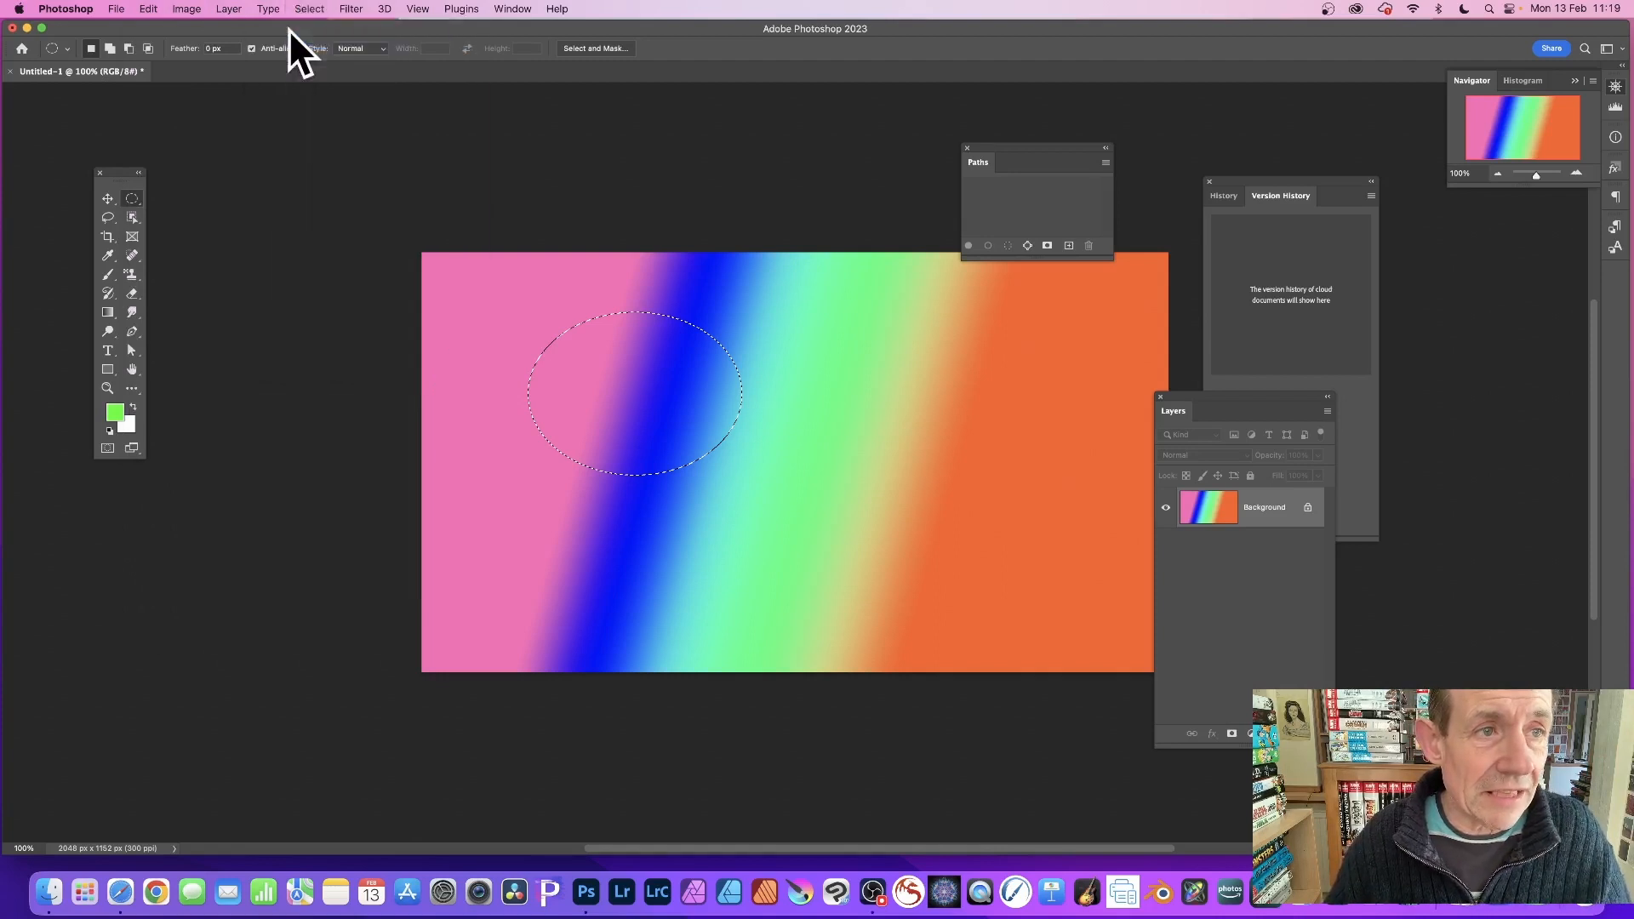
- Open the Preset Manager, switch the preset type to Tools, look through the list of tool presets, and close it
left_click(152, 10)
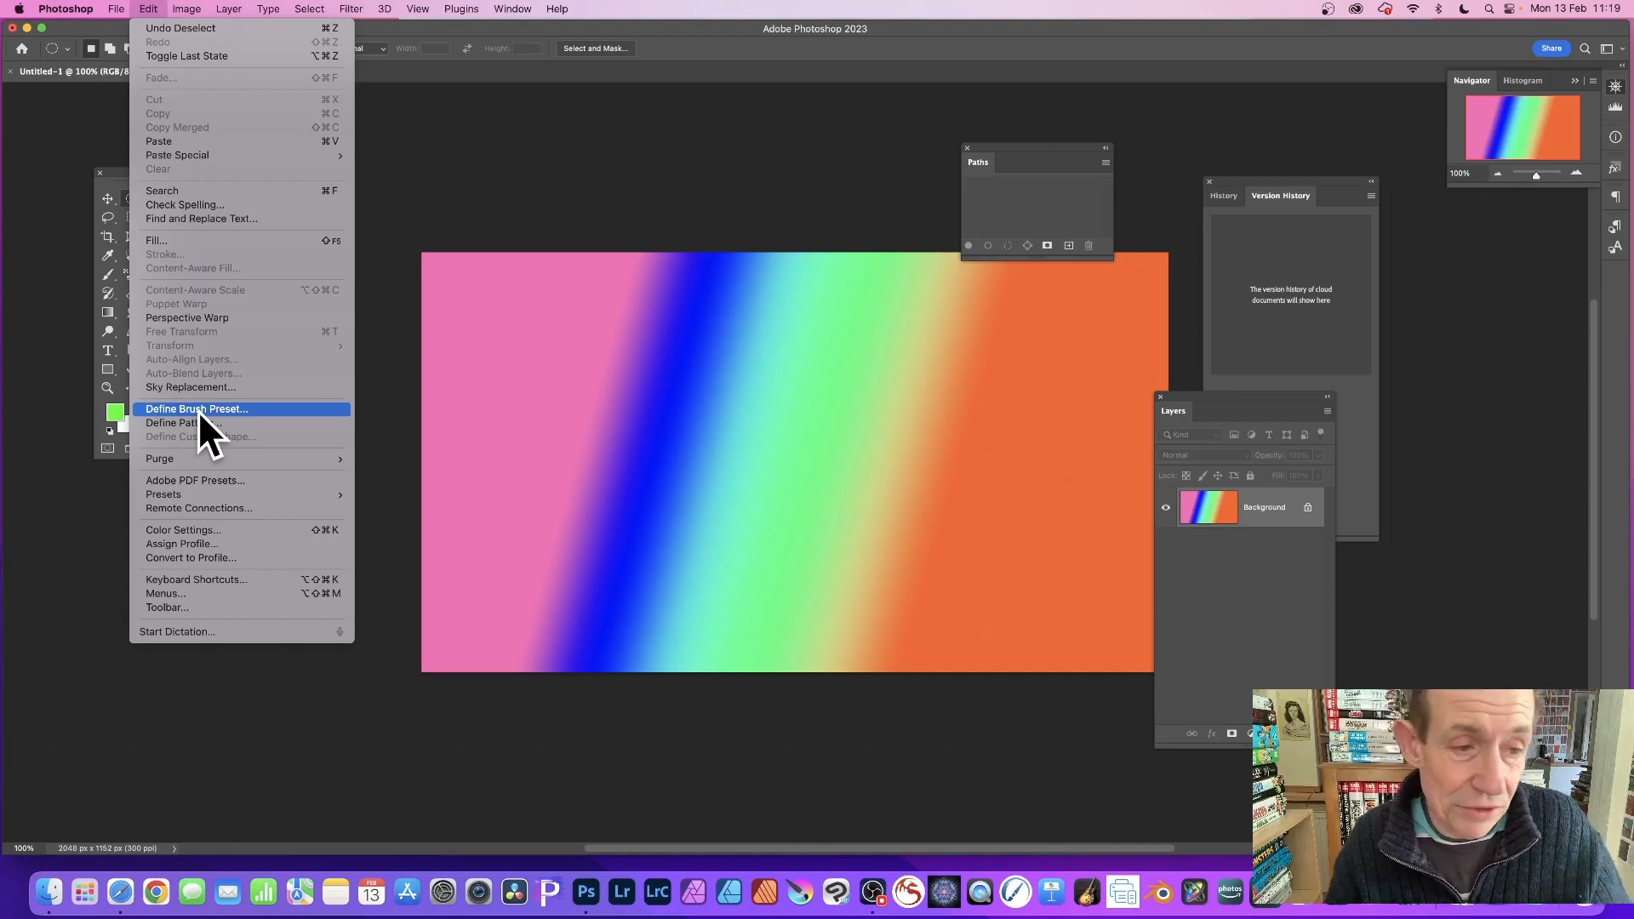
mouse_move(208, 456)
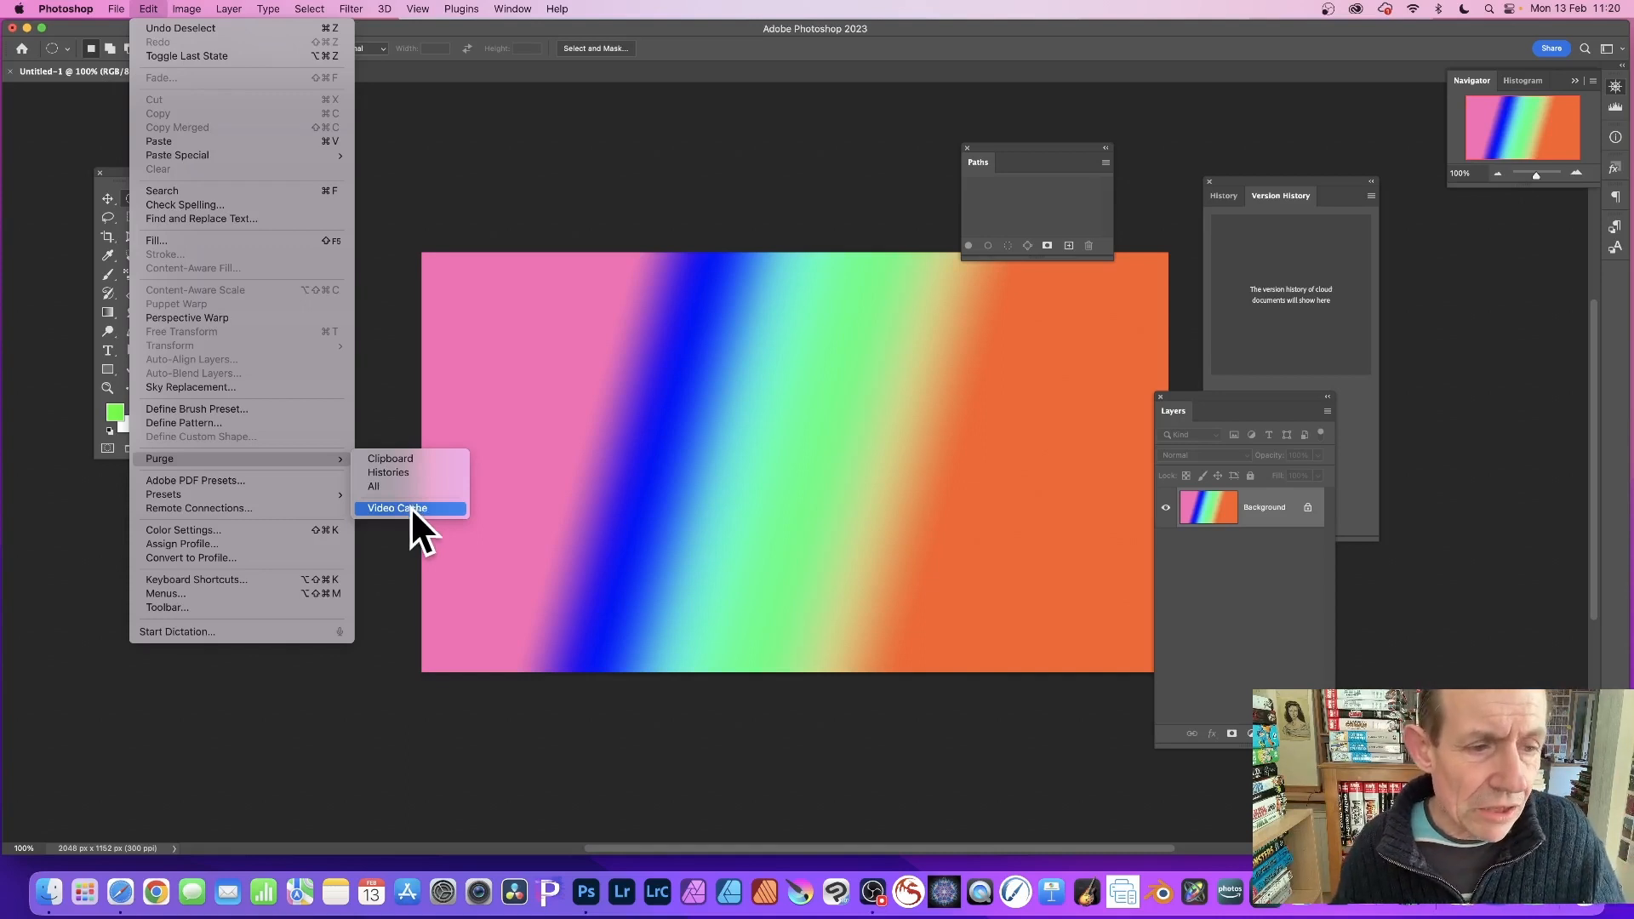
mouse_move(218, 492)
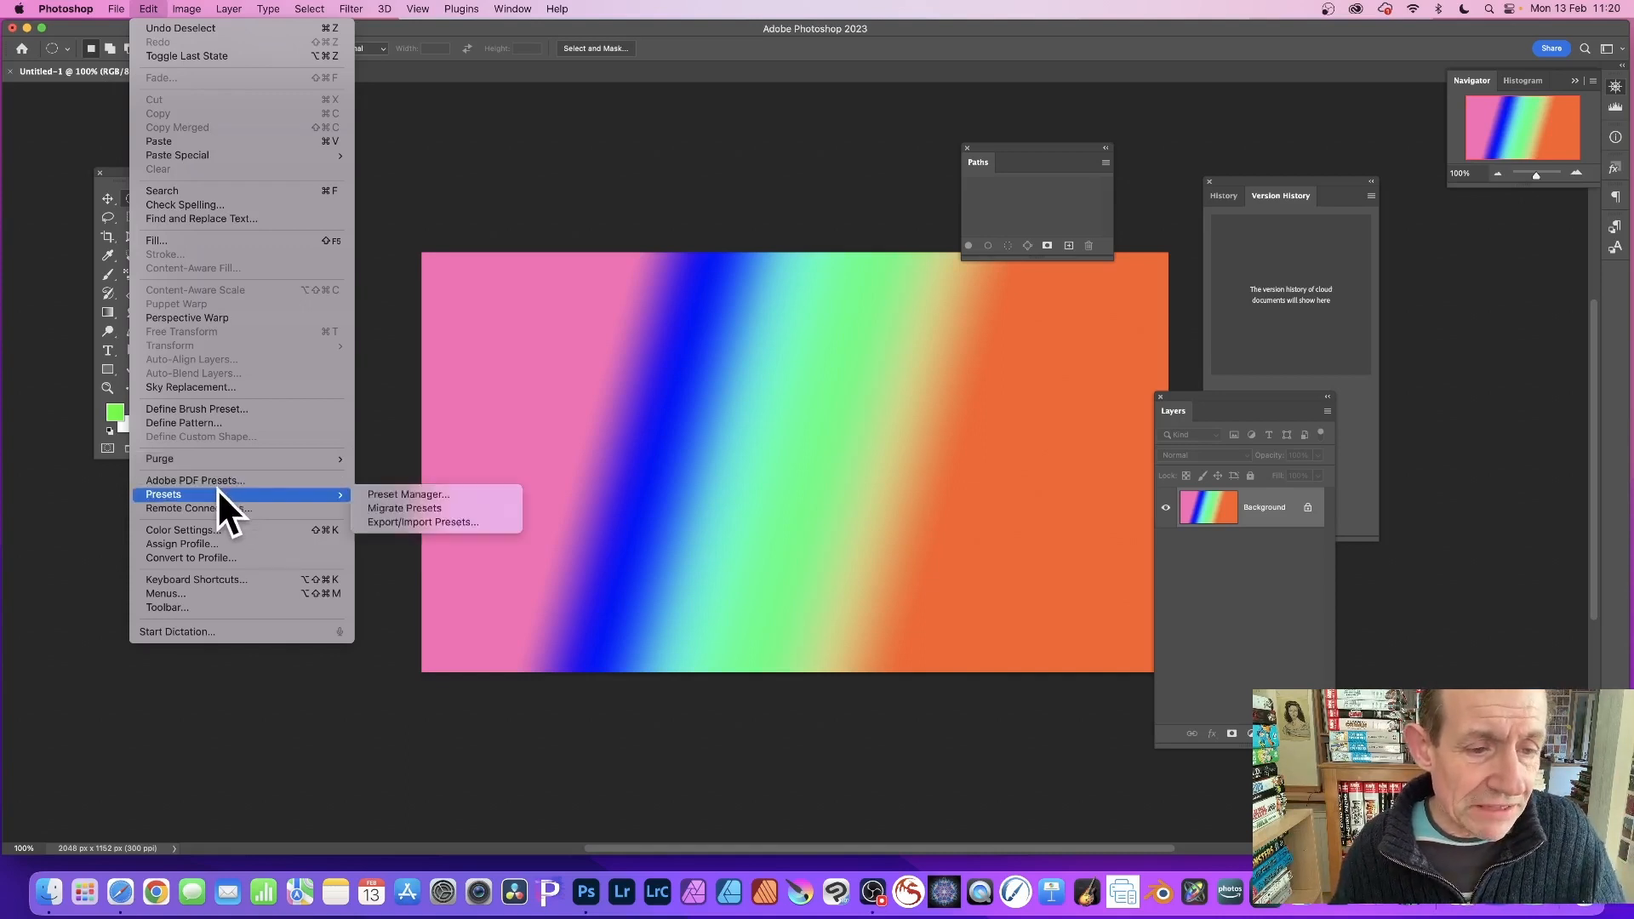
left_click(431, 494)
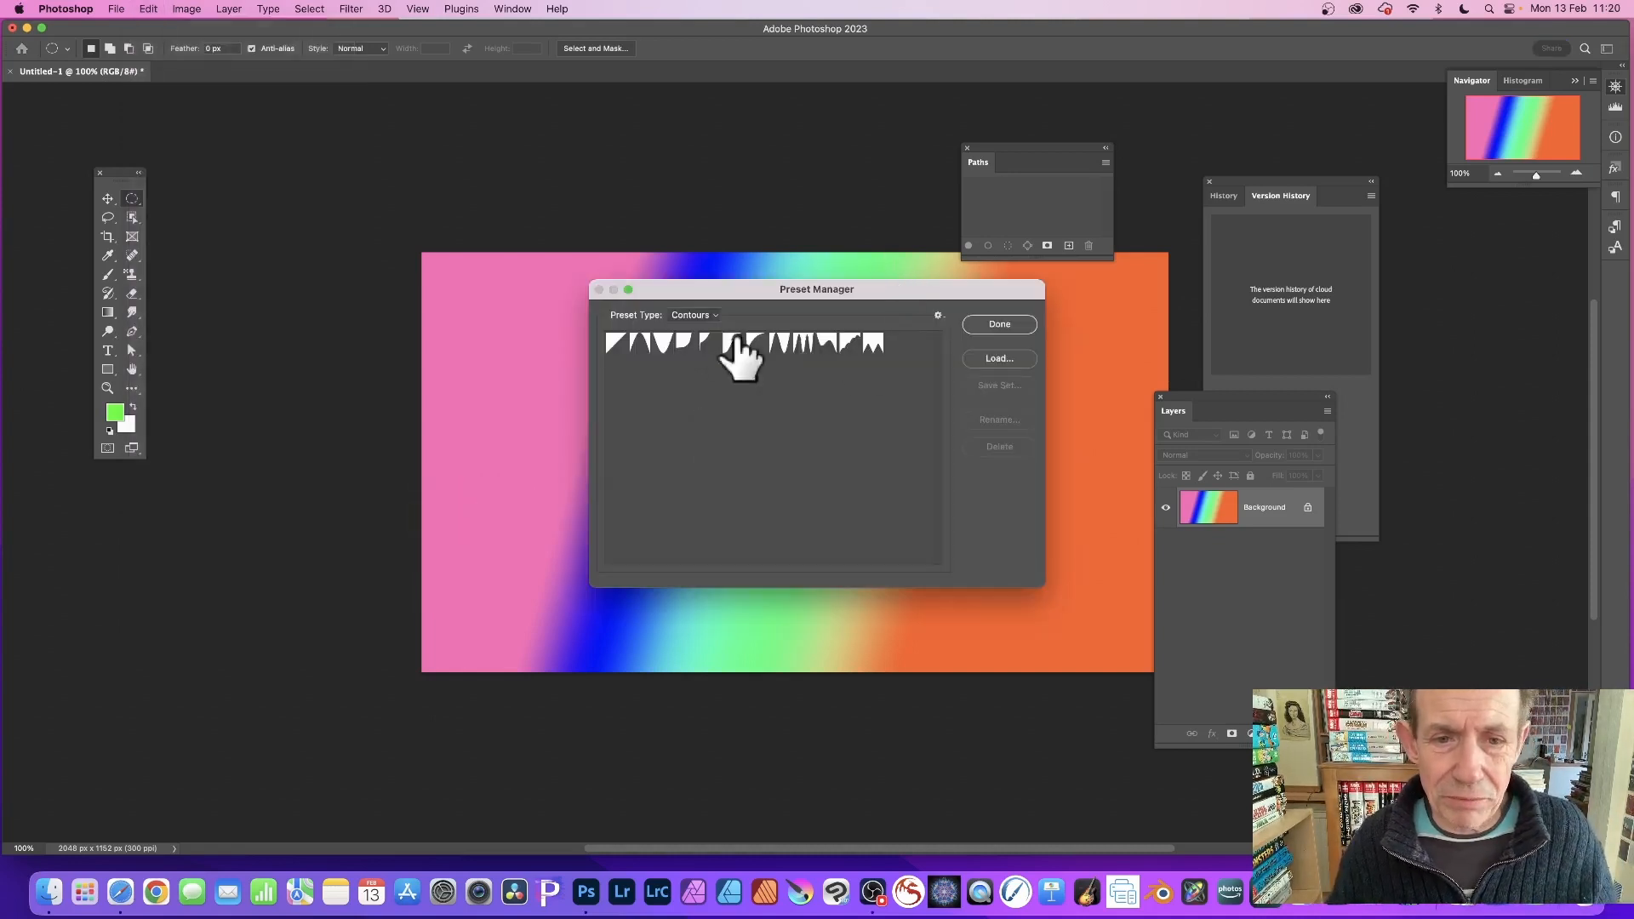
left_click(703, 315)
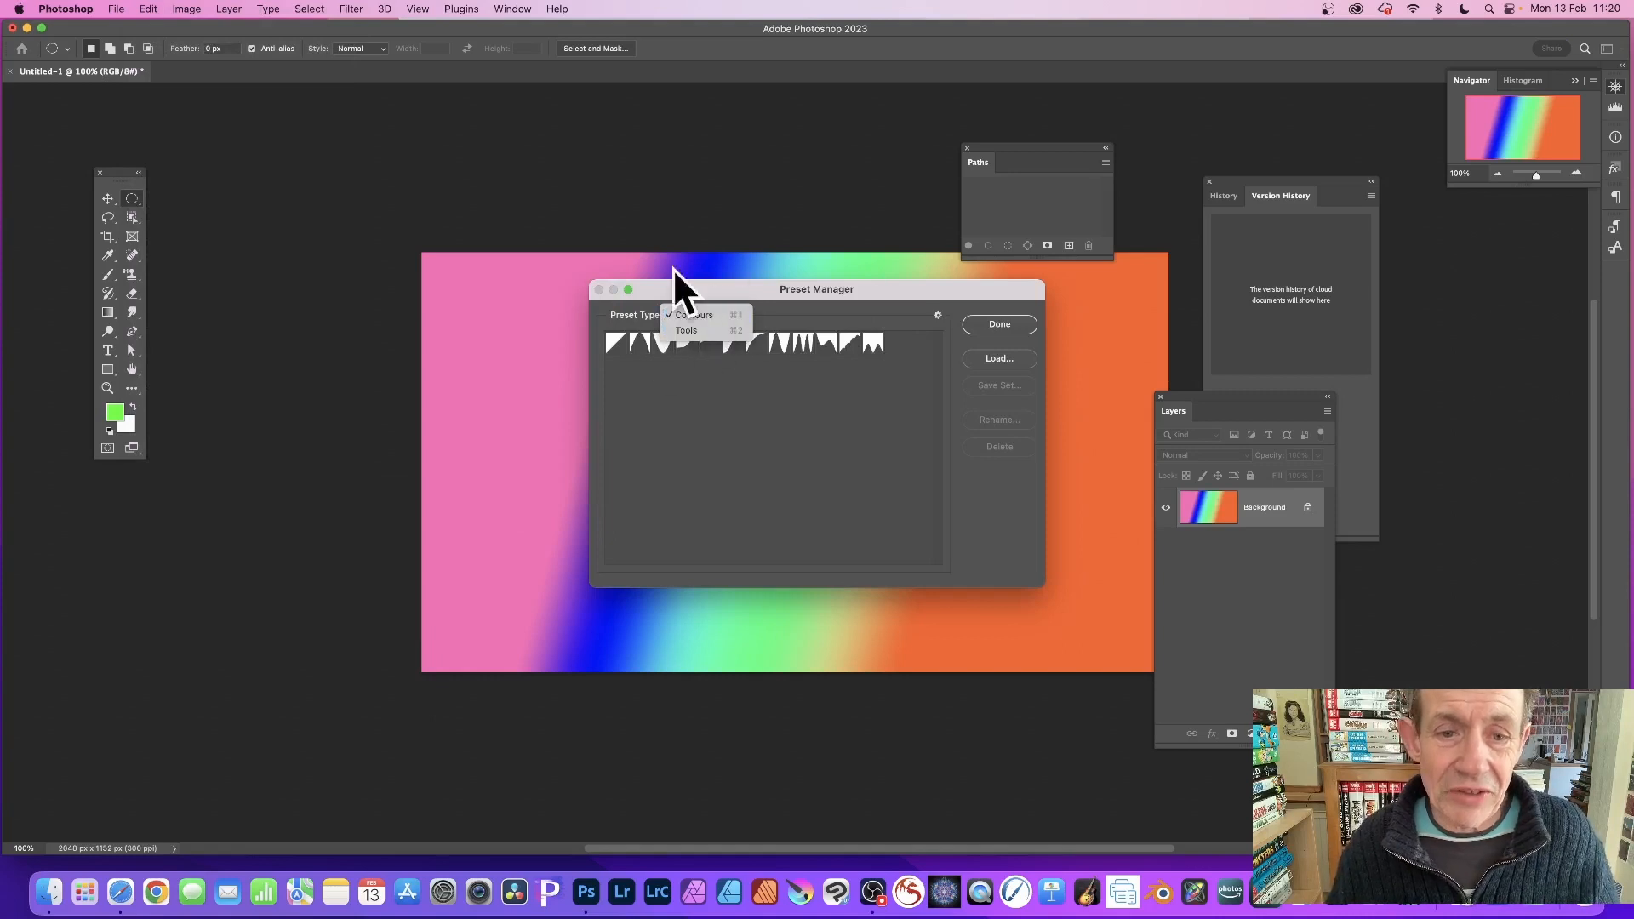
left_click(693, 330)
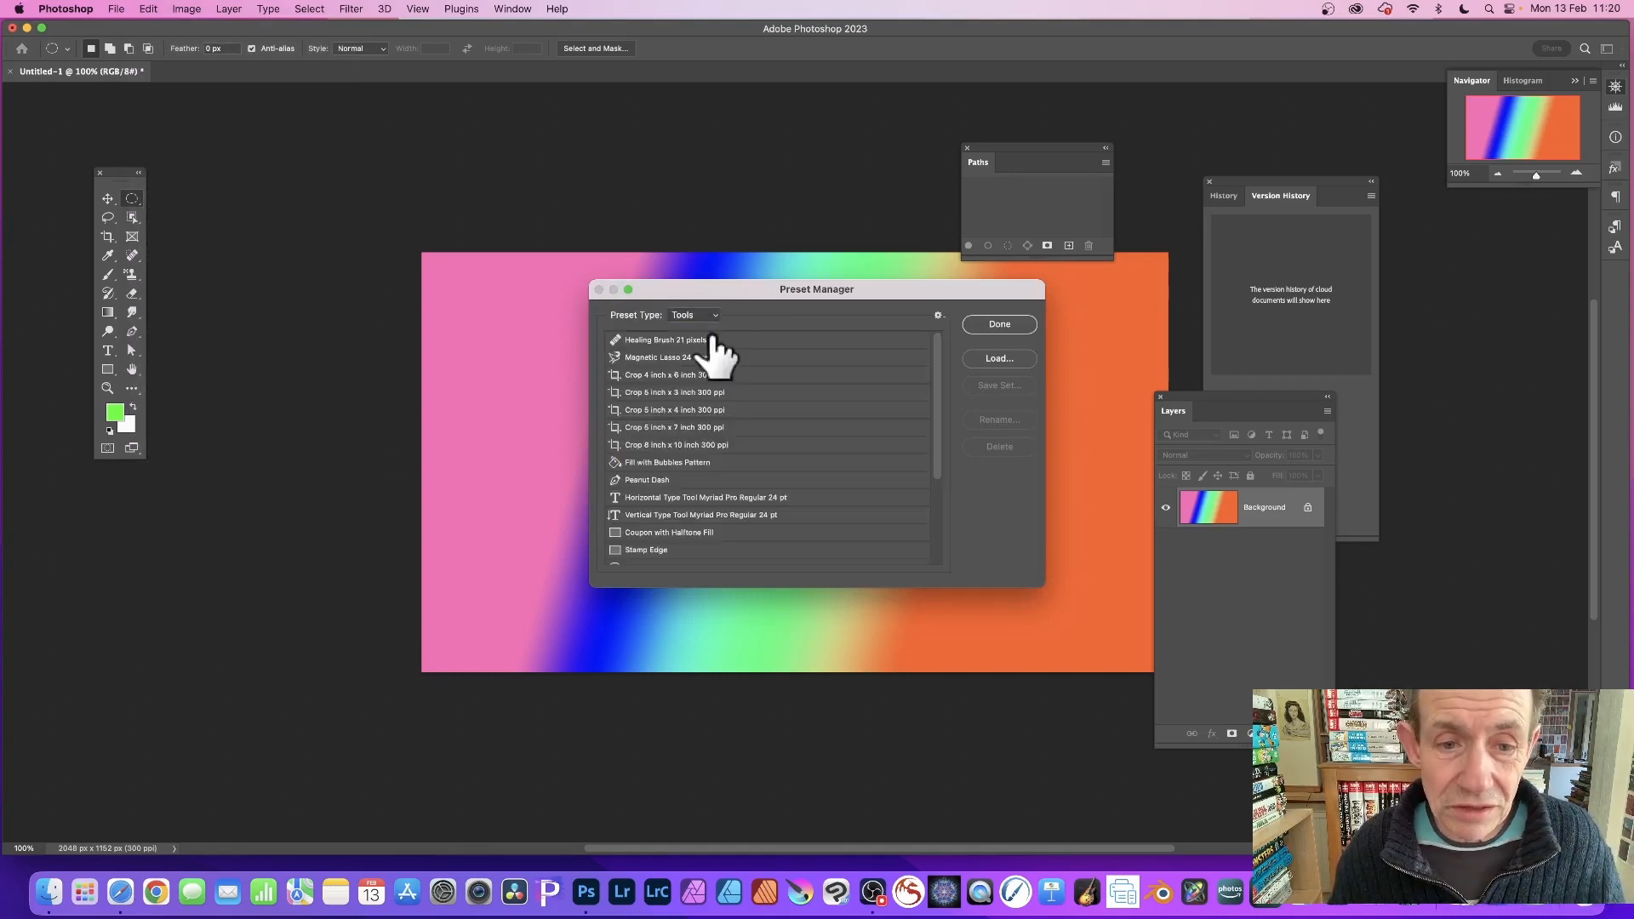
scroll(838, 498, "down", 5)
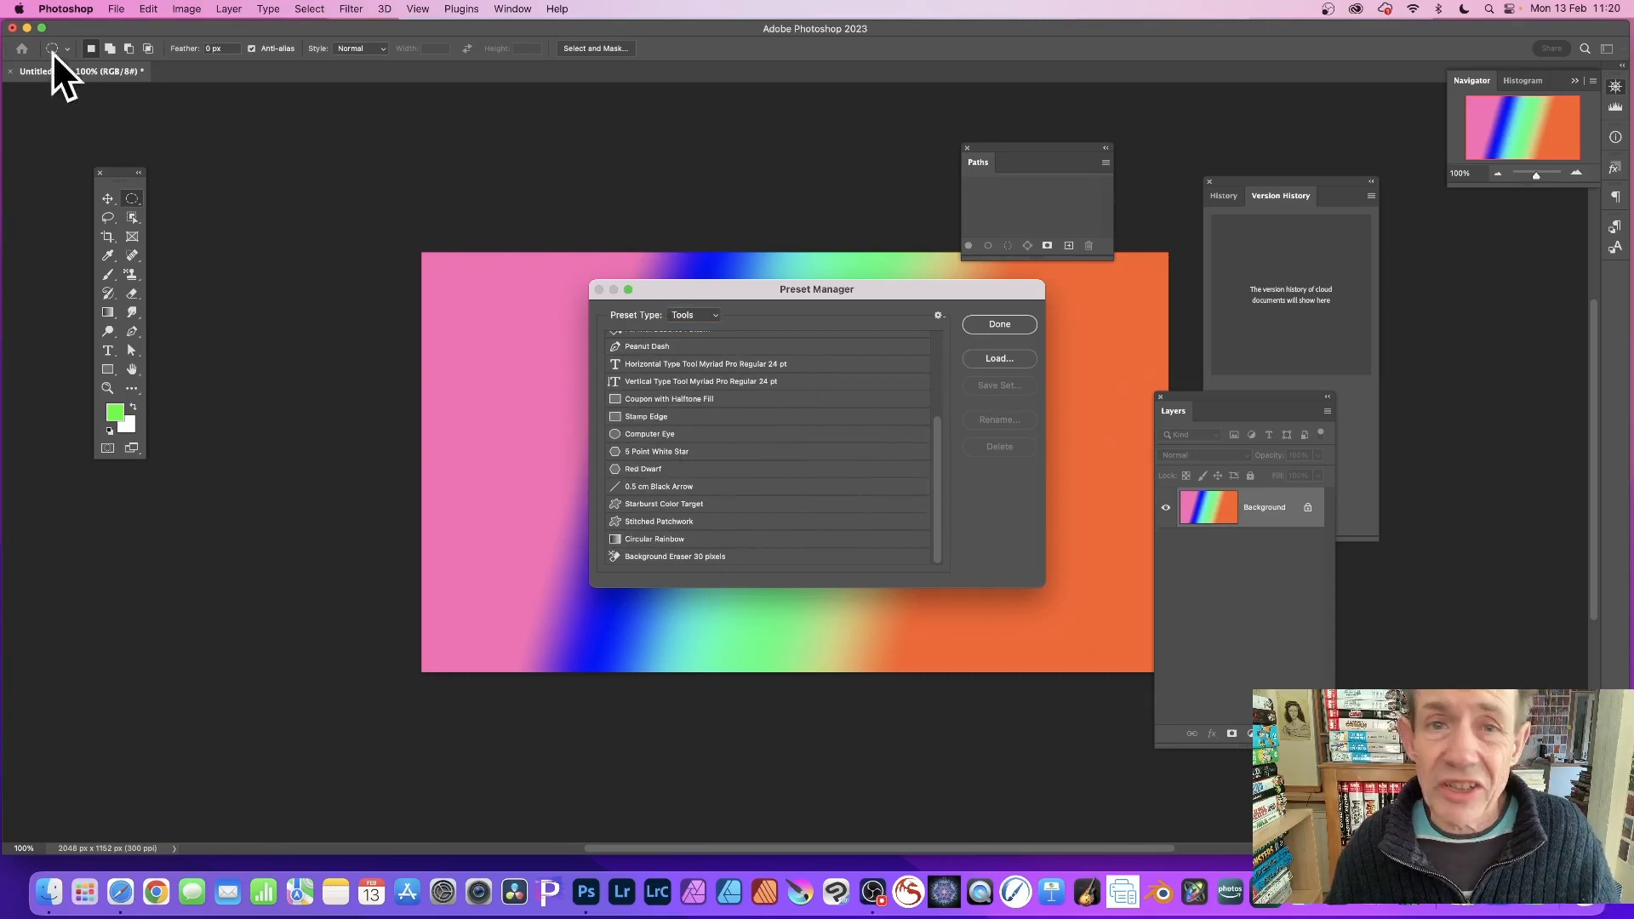
left_click(992, 325)
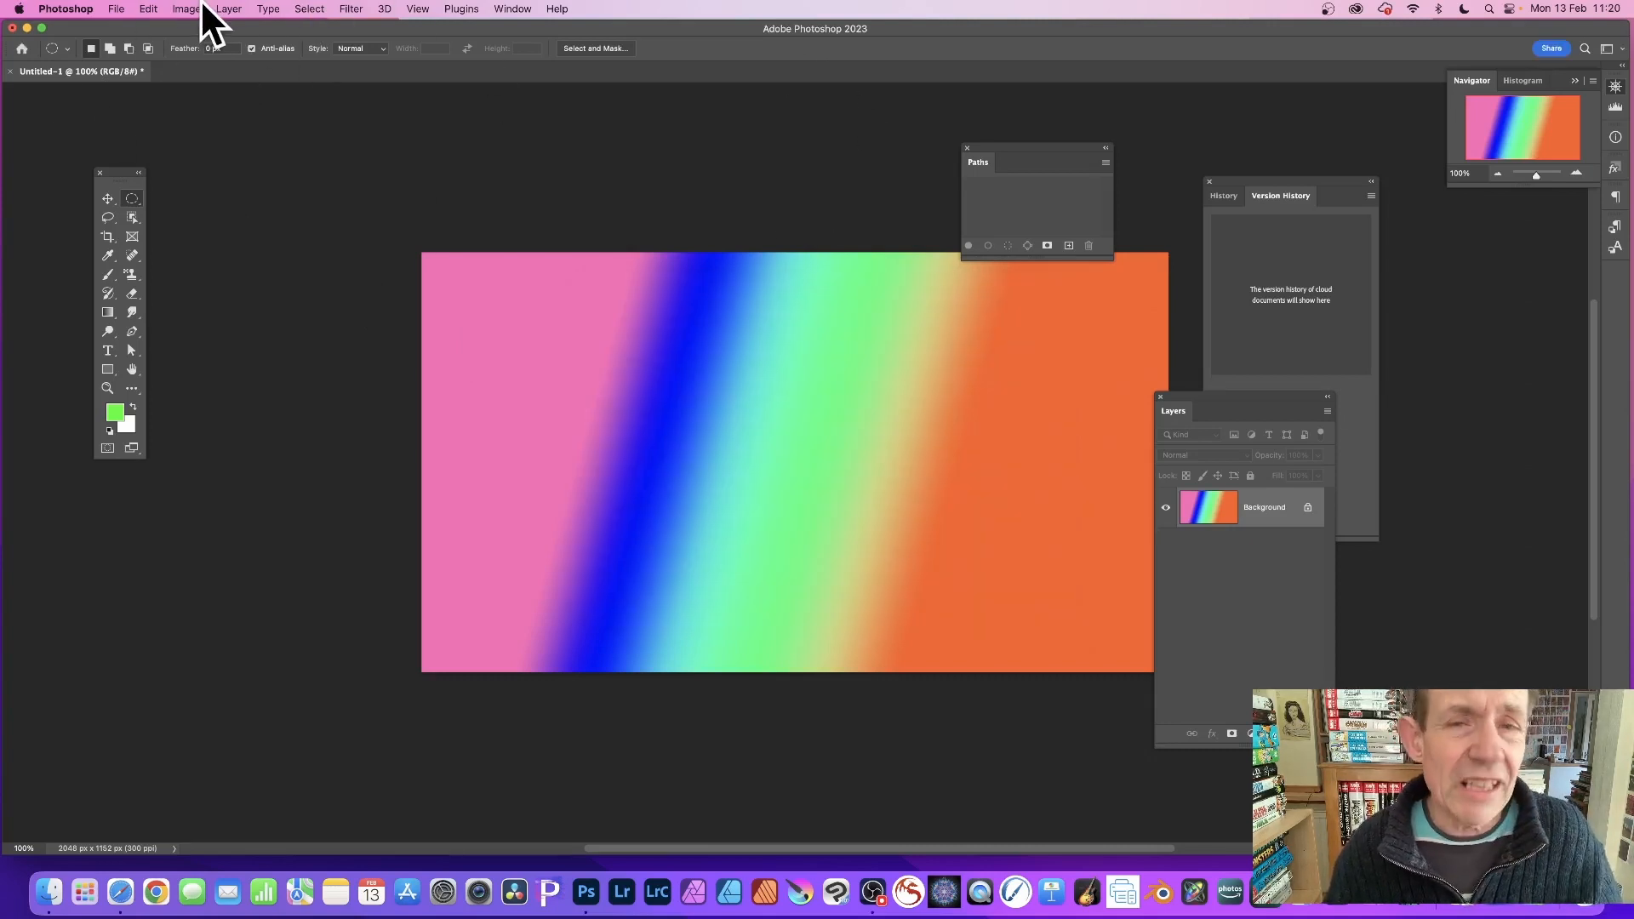
- Open the menu customization settings and expand the File command list for the Application Menus
left_click(151, 8)
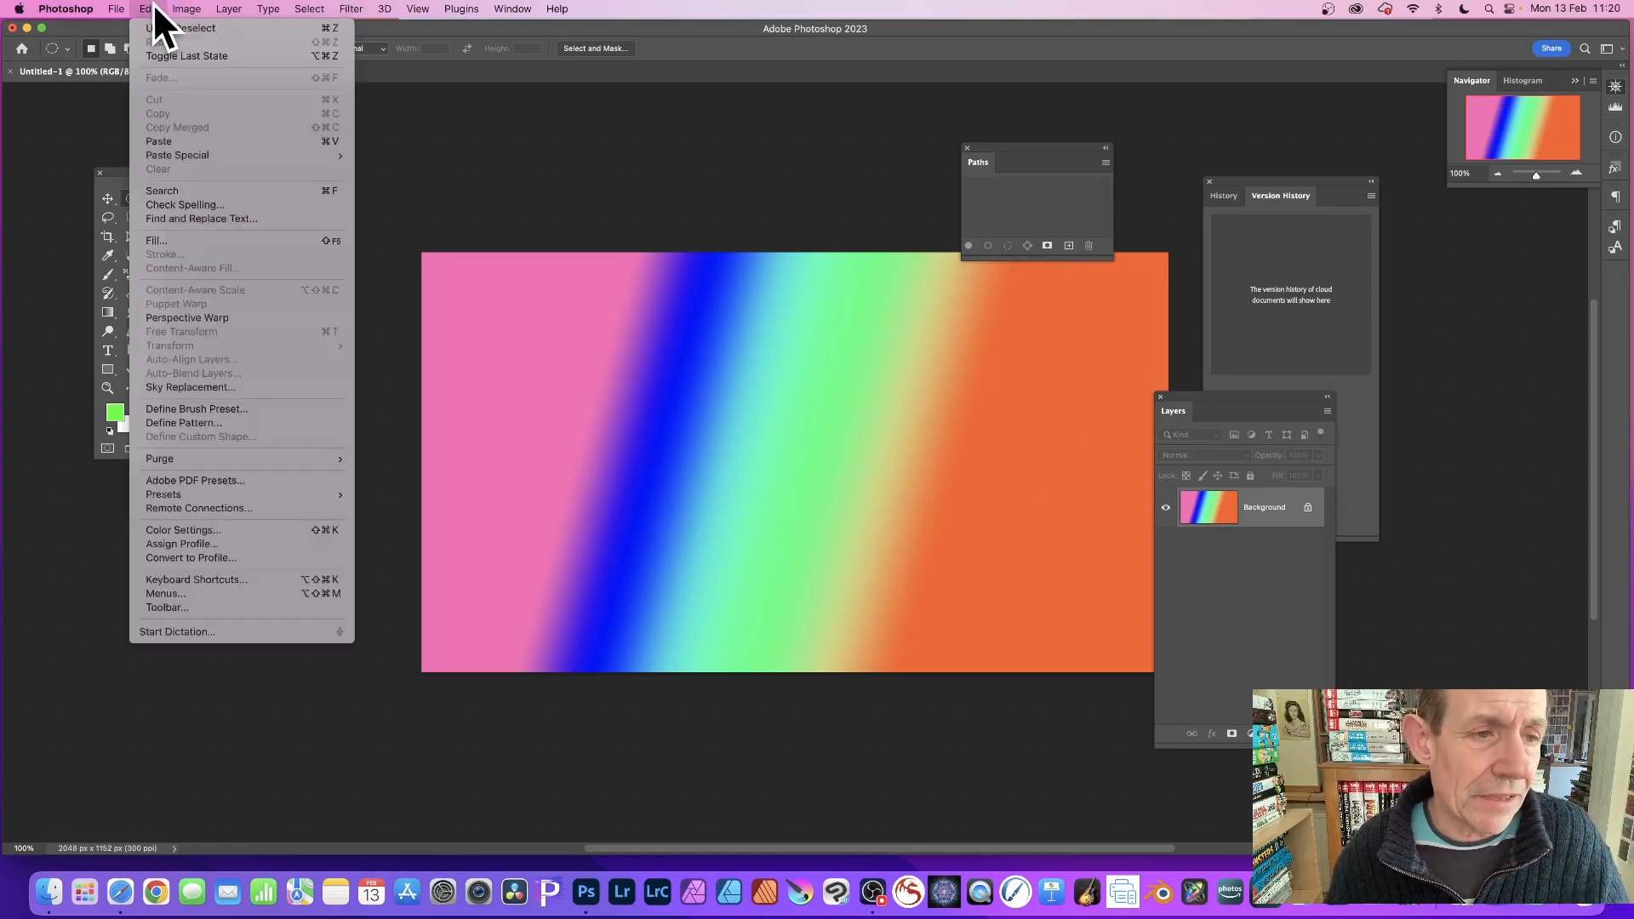
left_click(201, 591)
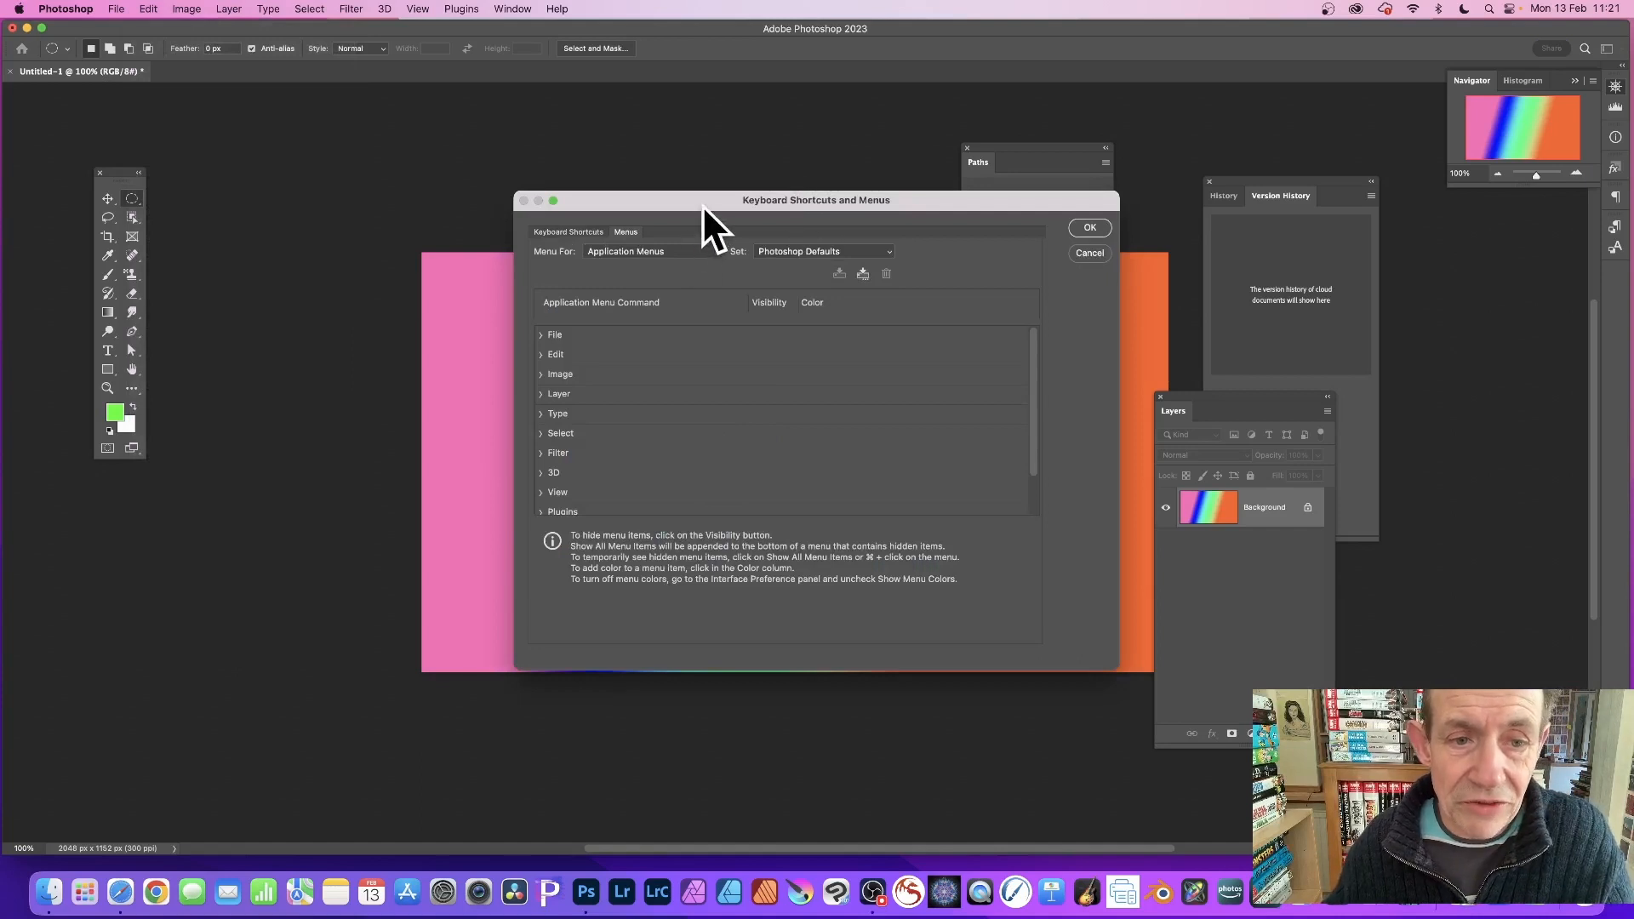
left_click_drag(703, 205, 595, 126)
left_click(545, 171)
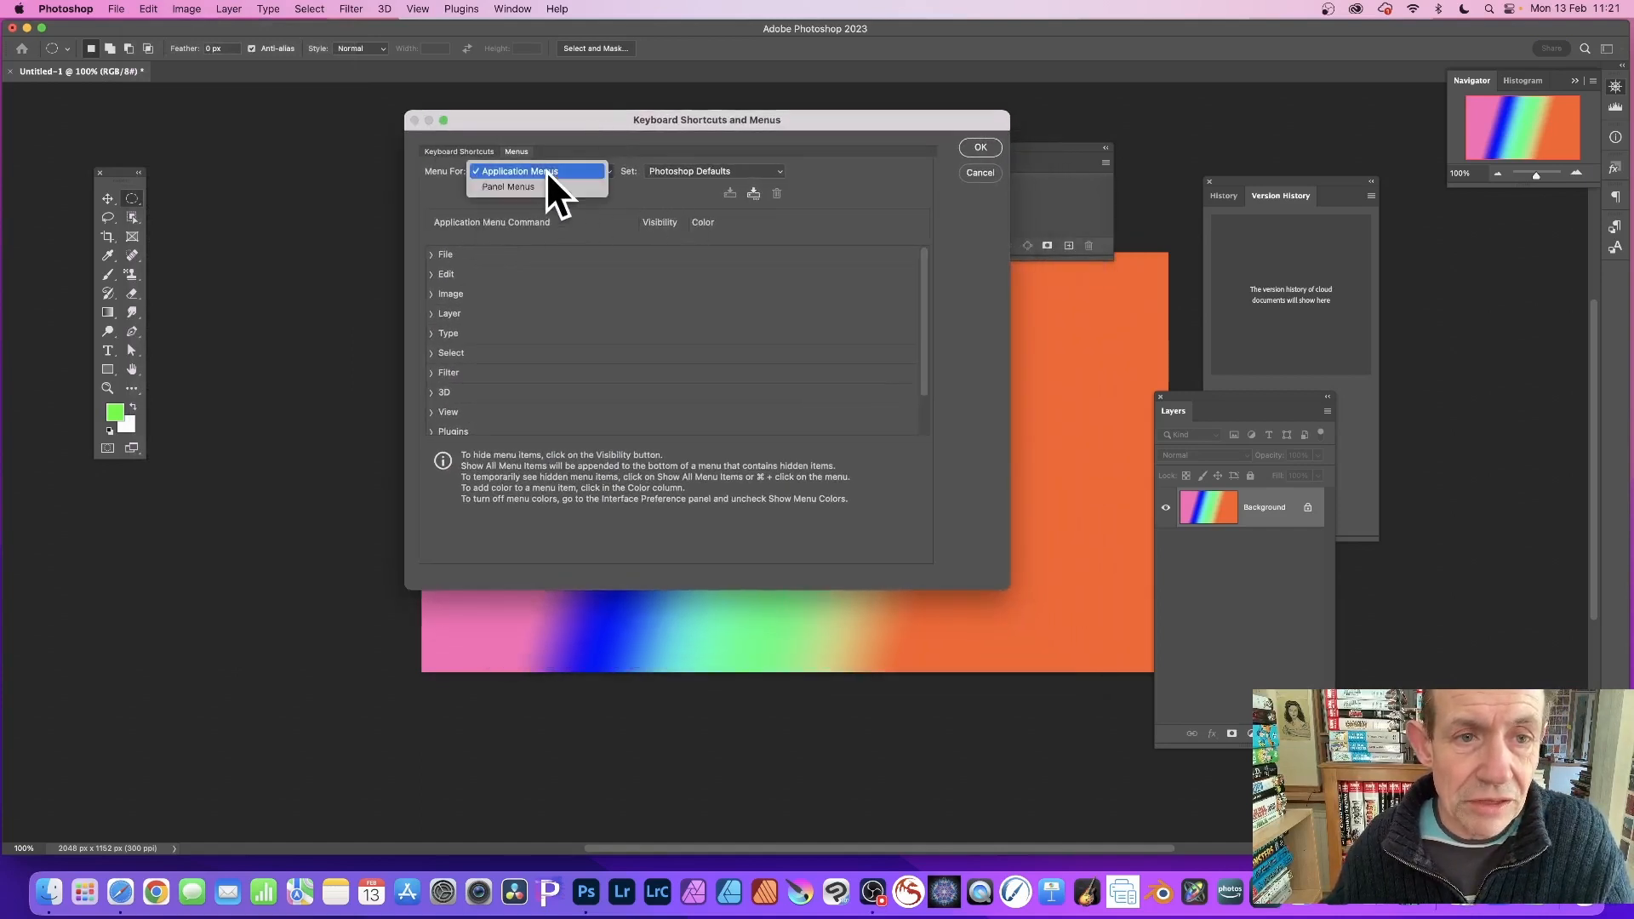
left_click(535, 170)
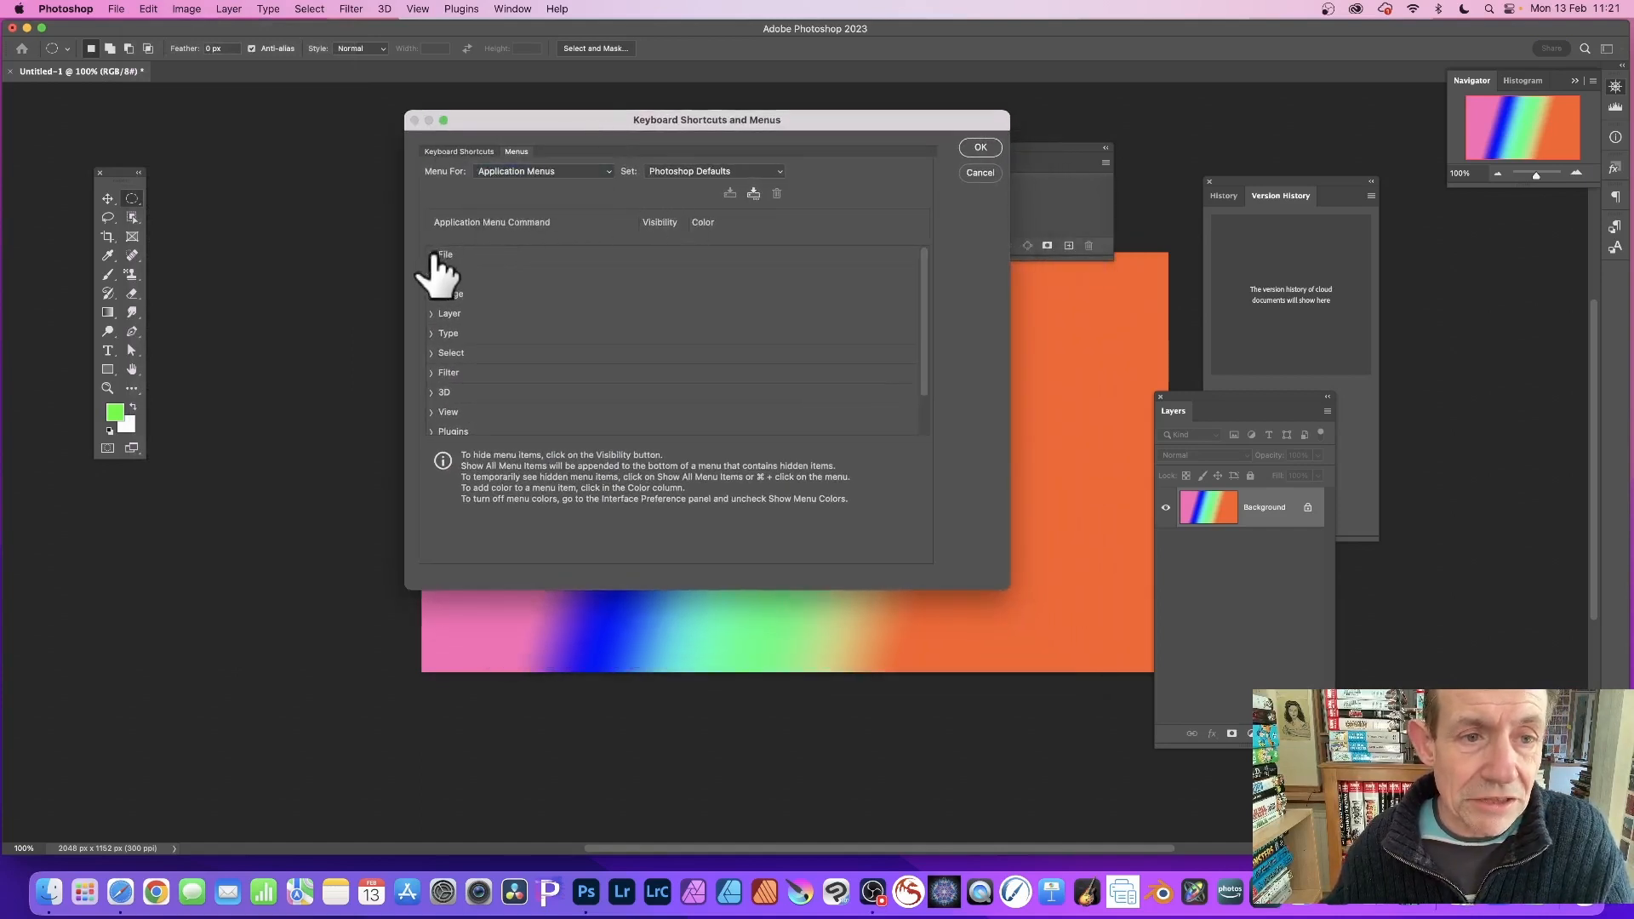
left_click(431, 255)
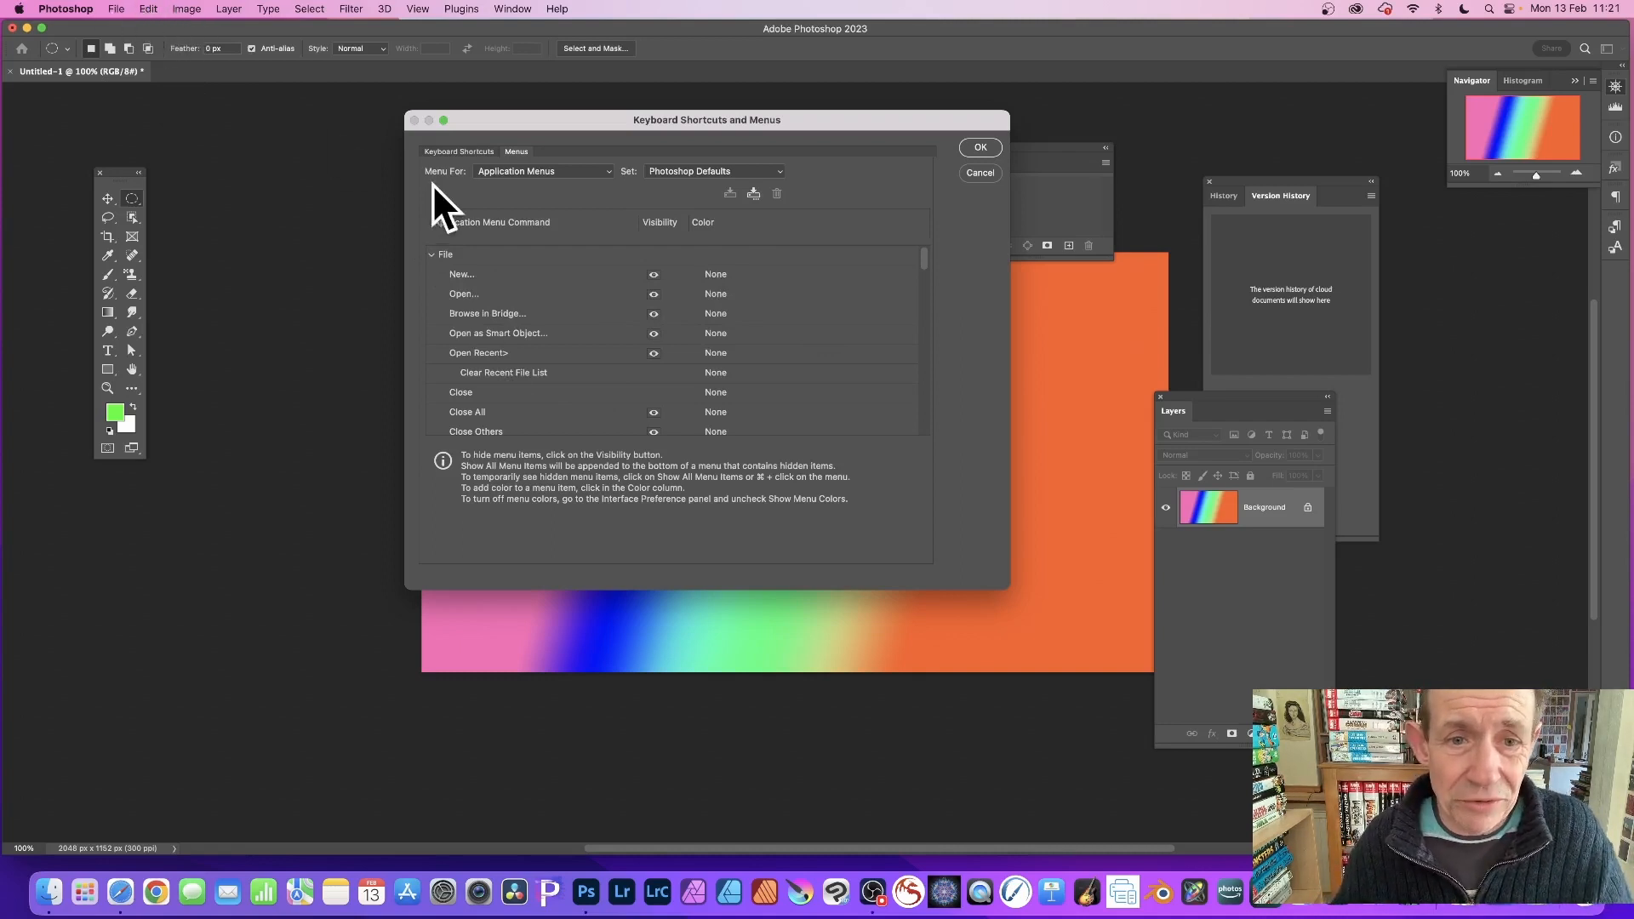
- Hide the New command, look over the File menu, and restore the command's visibility
left_click(654, 275)
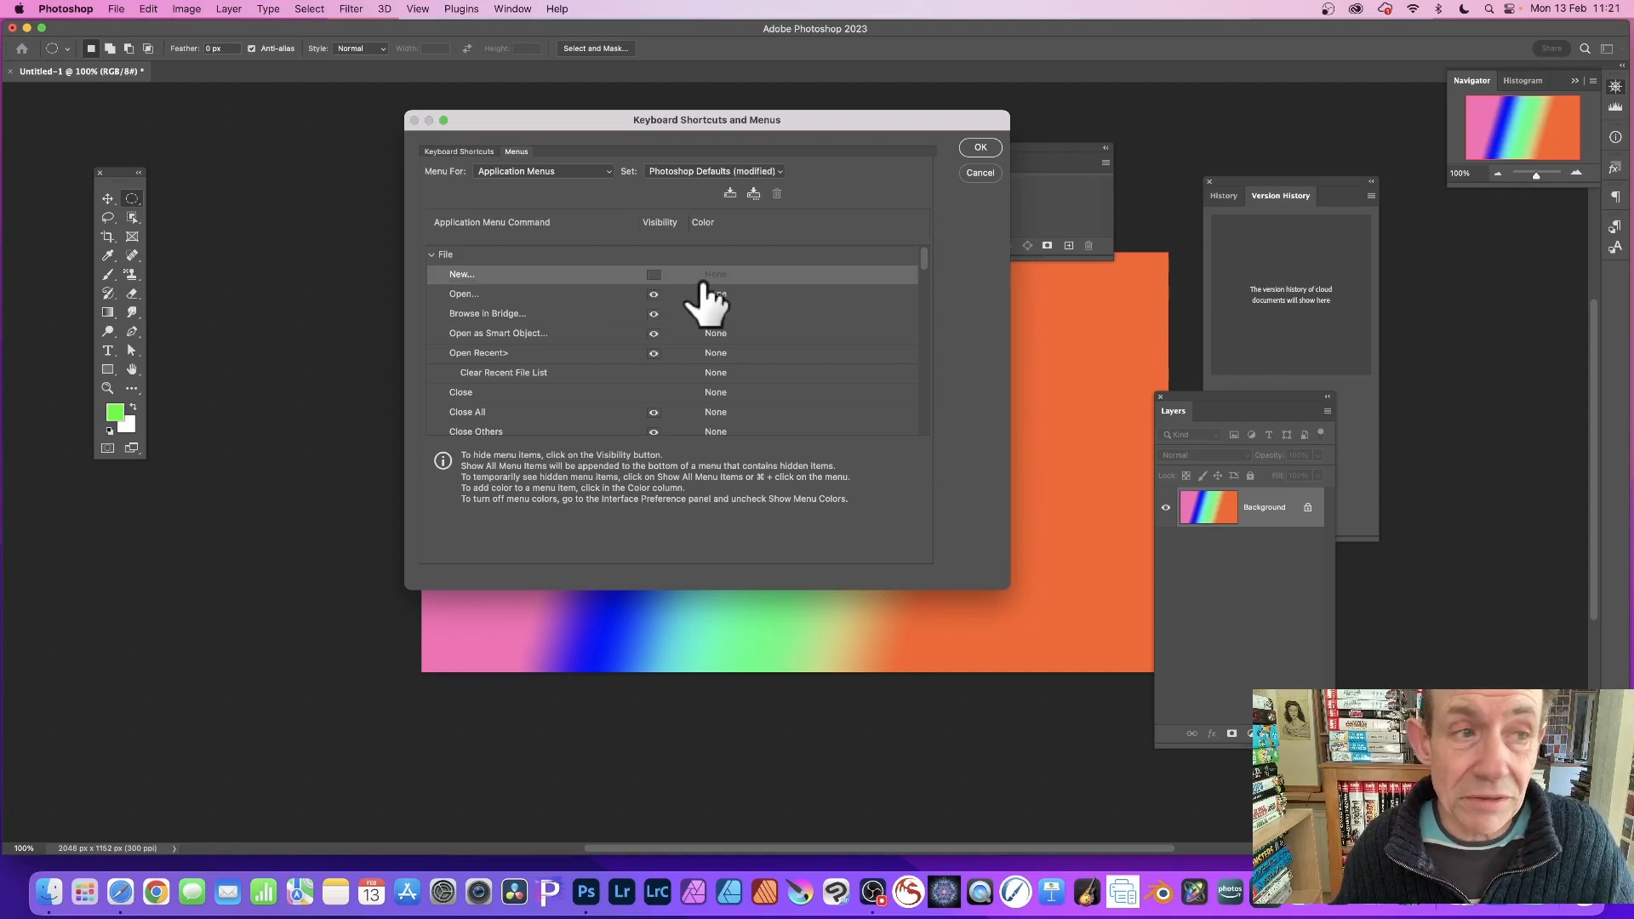
left_click(126, 8)
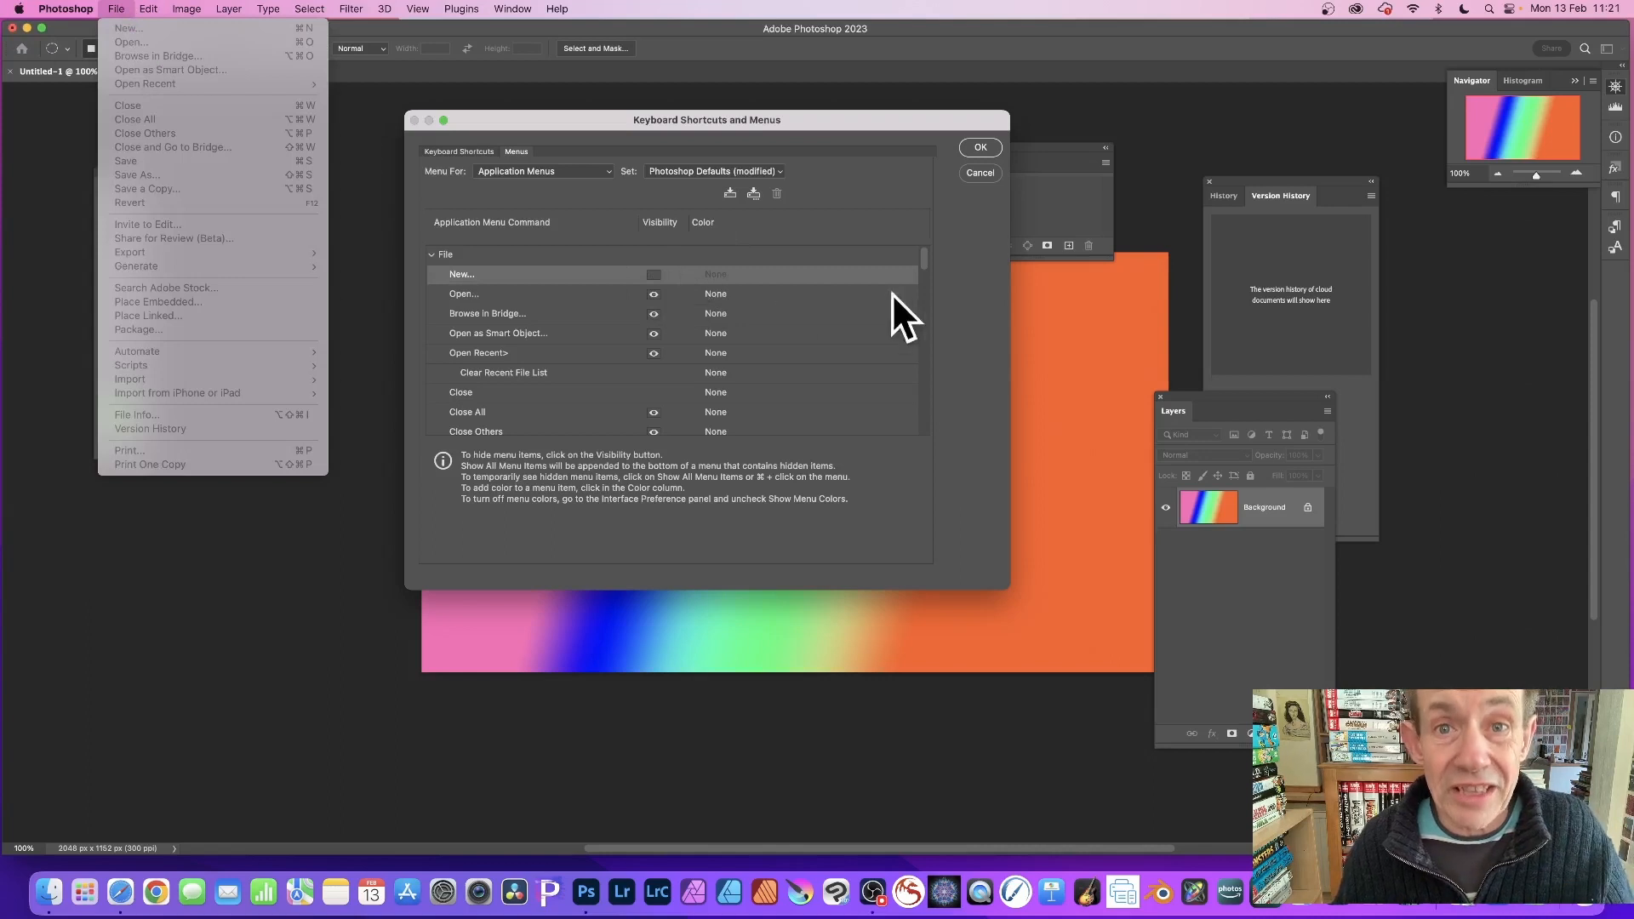
left_click(861, 173)
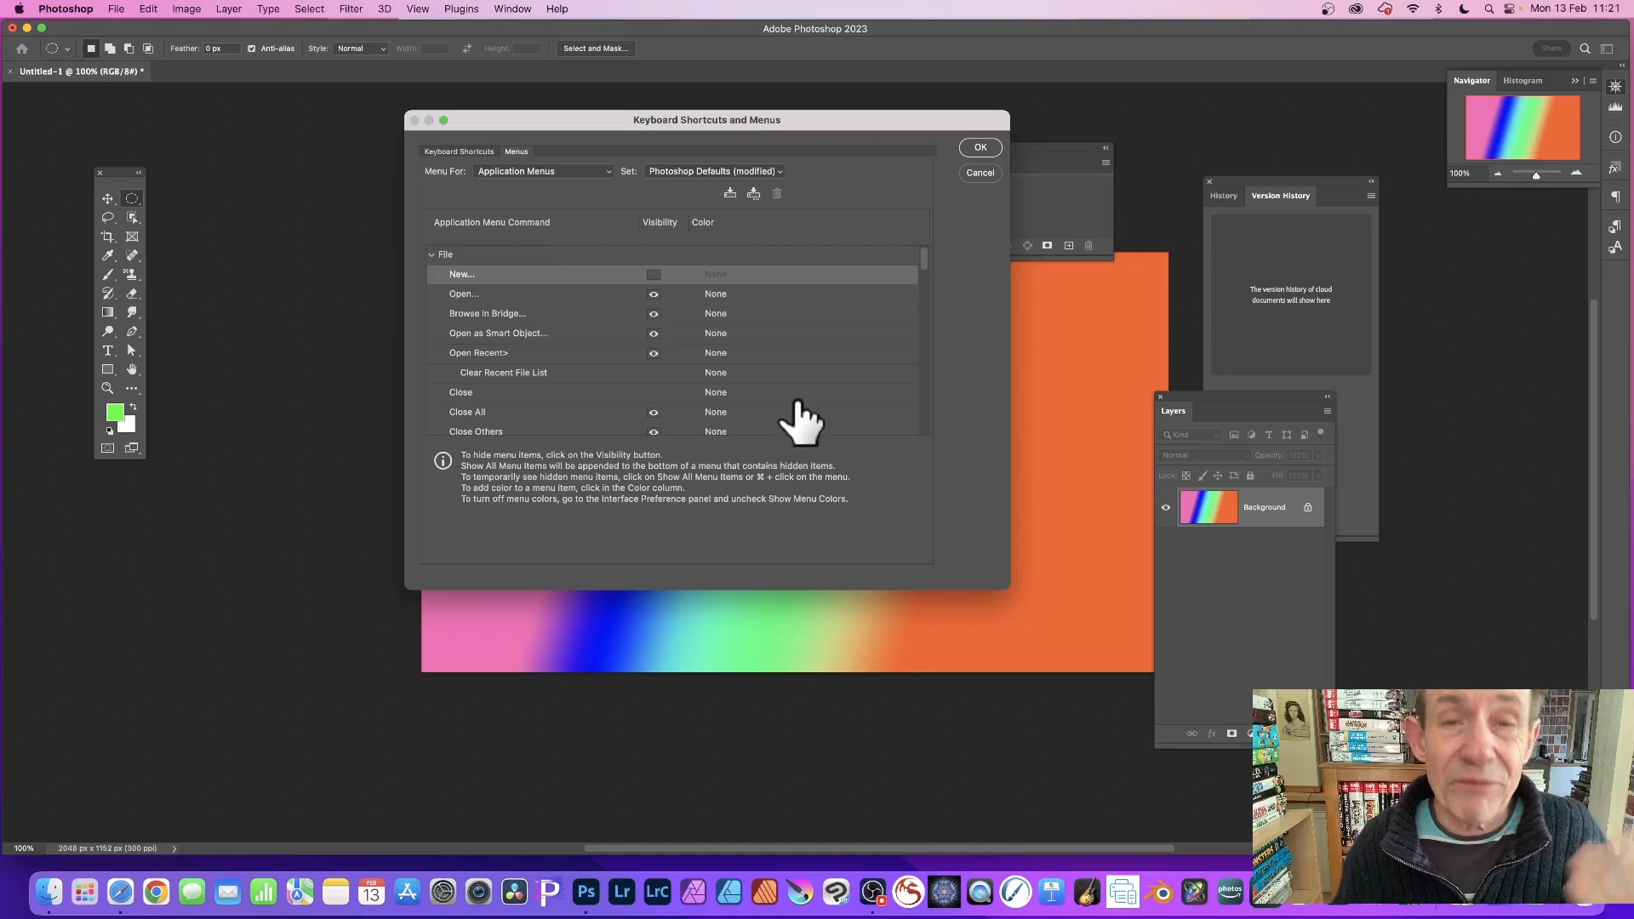
left_click(657, 276)
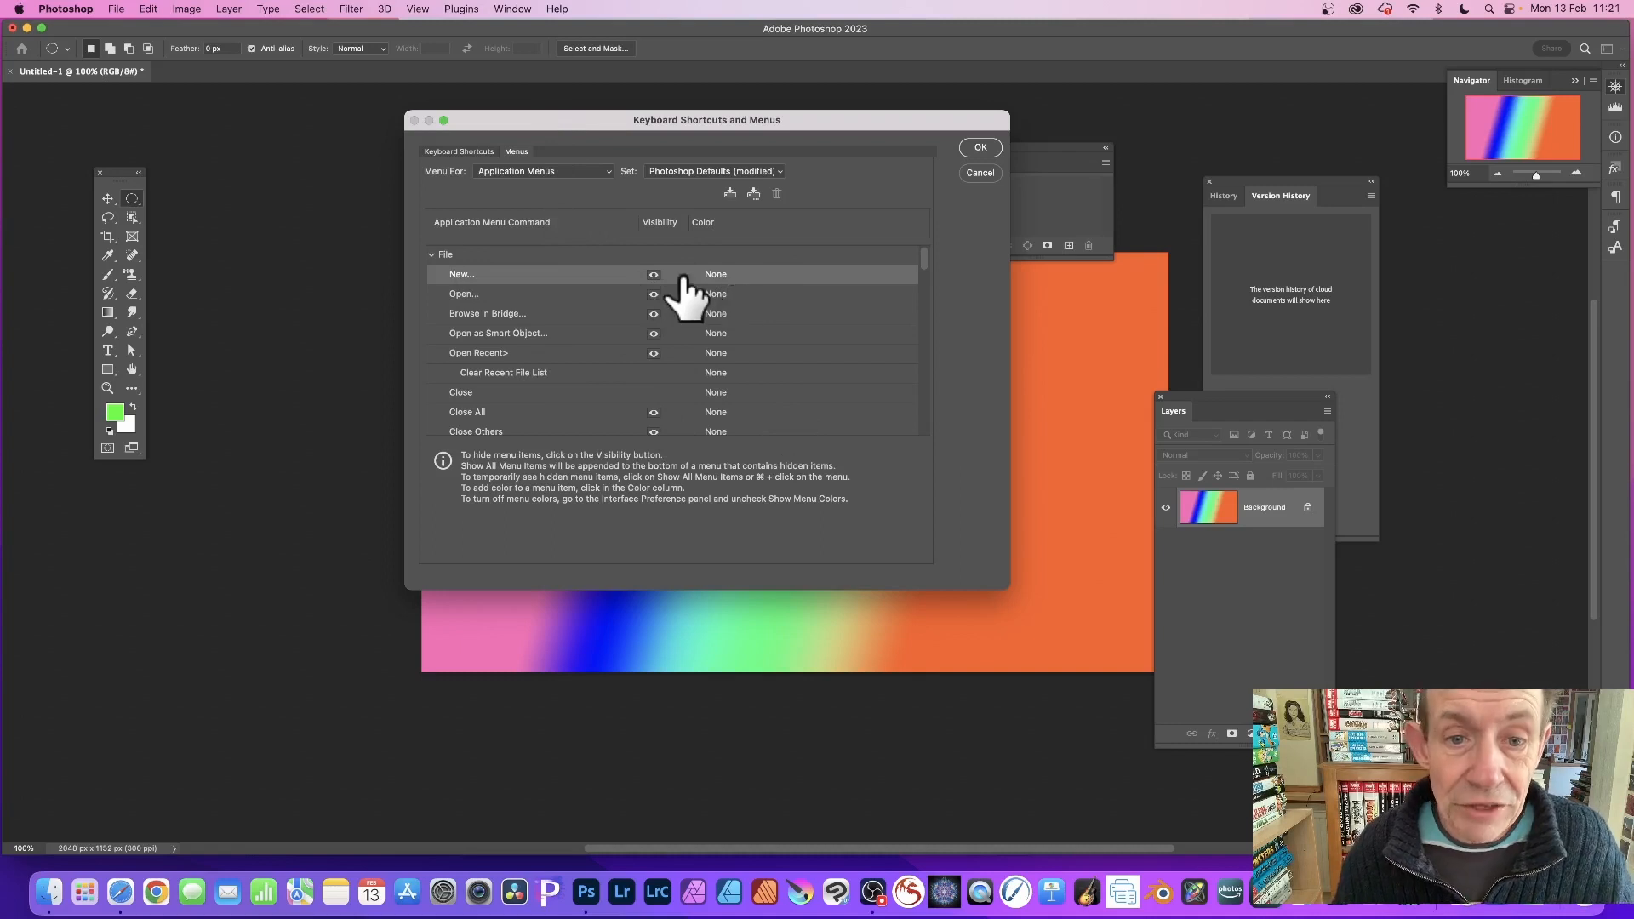
- Assign the Blue colour to the File menu's New command, accept the menu settings, and view the File menu
left_click(739, 275)
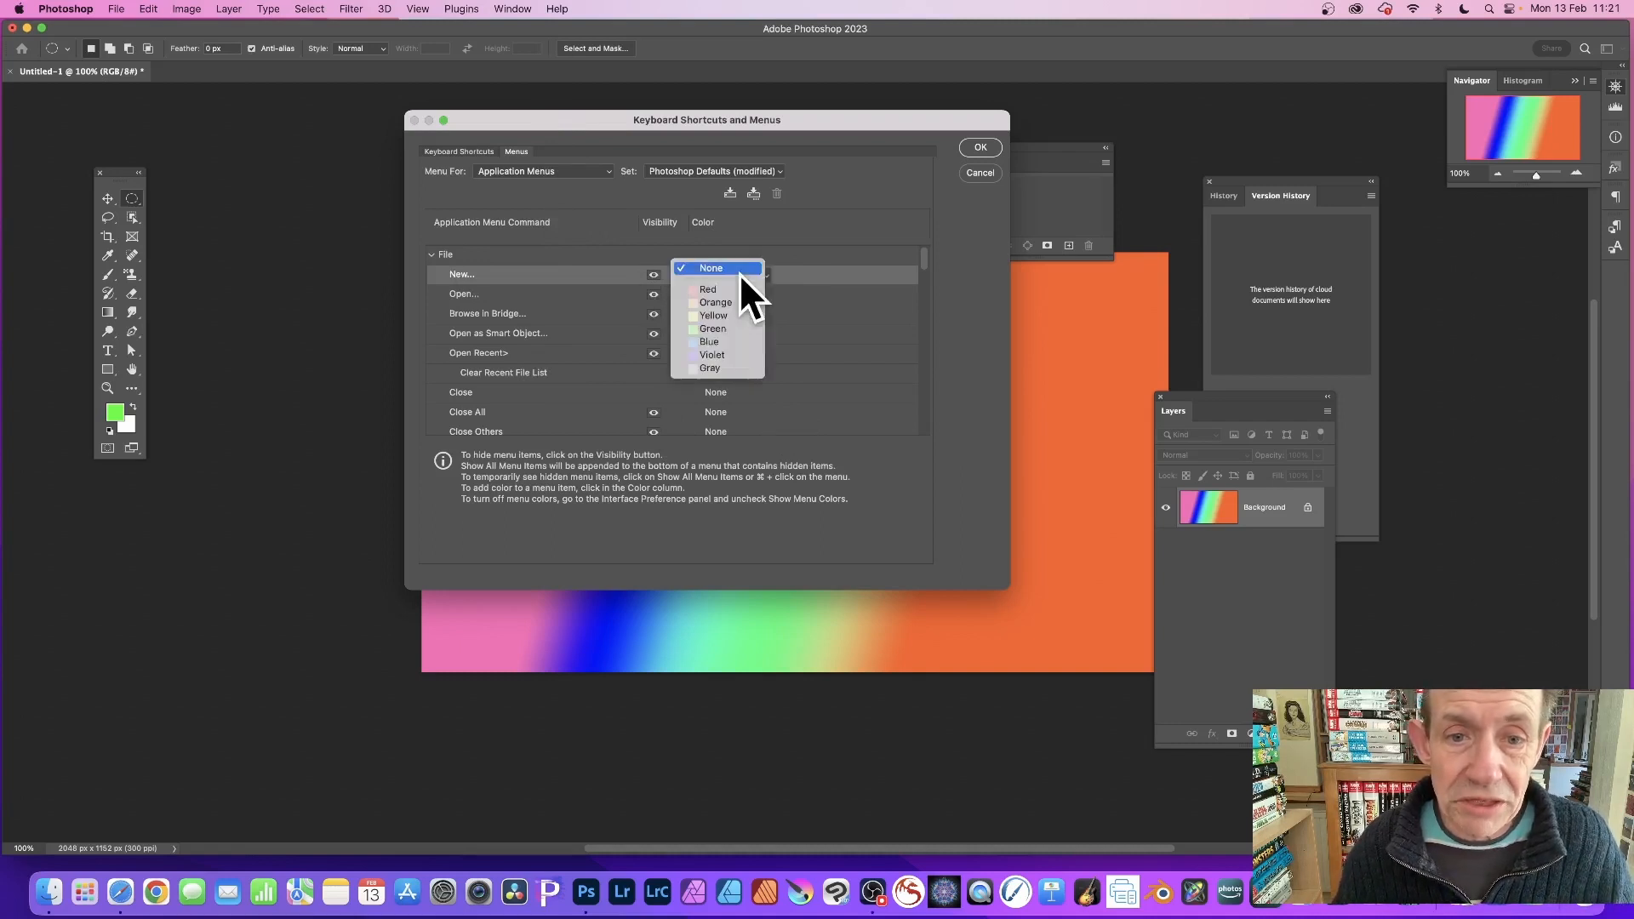
left_click(717, 341)
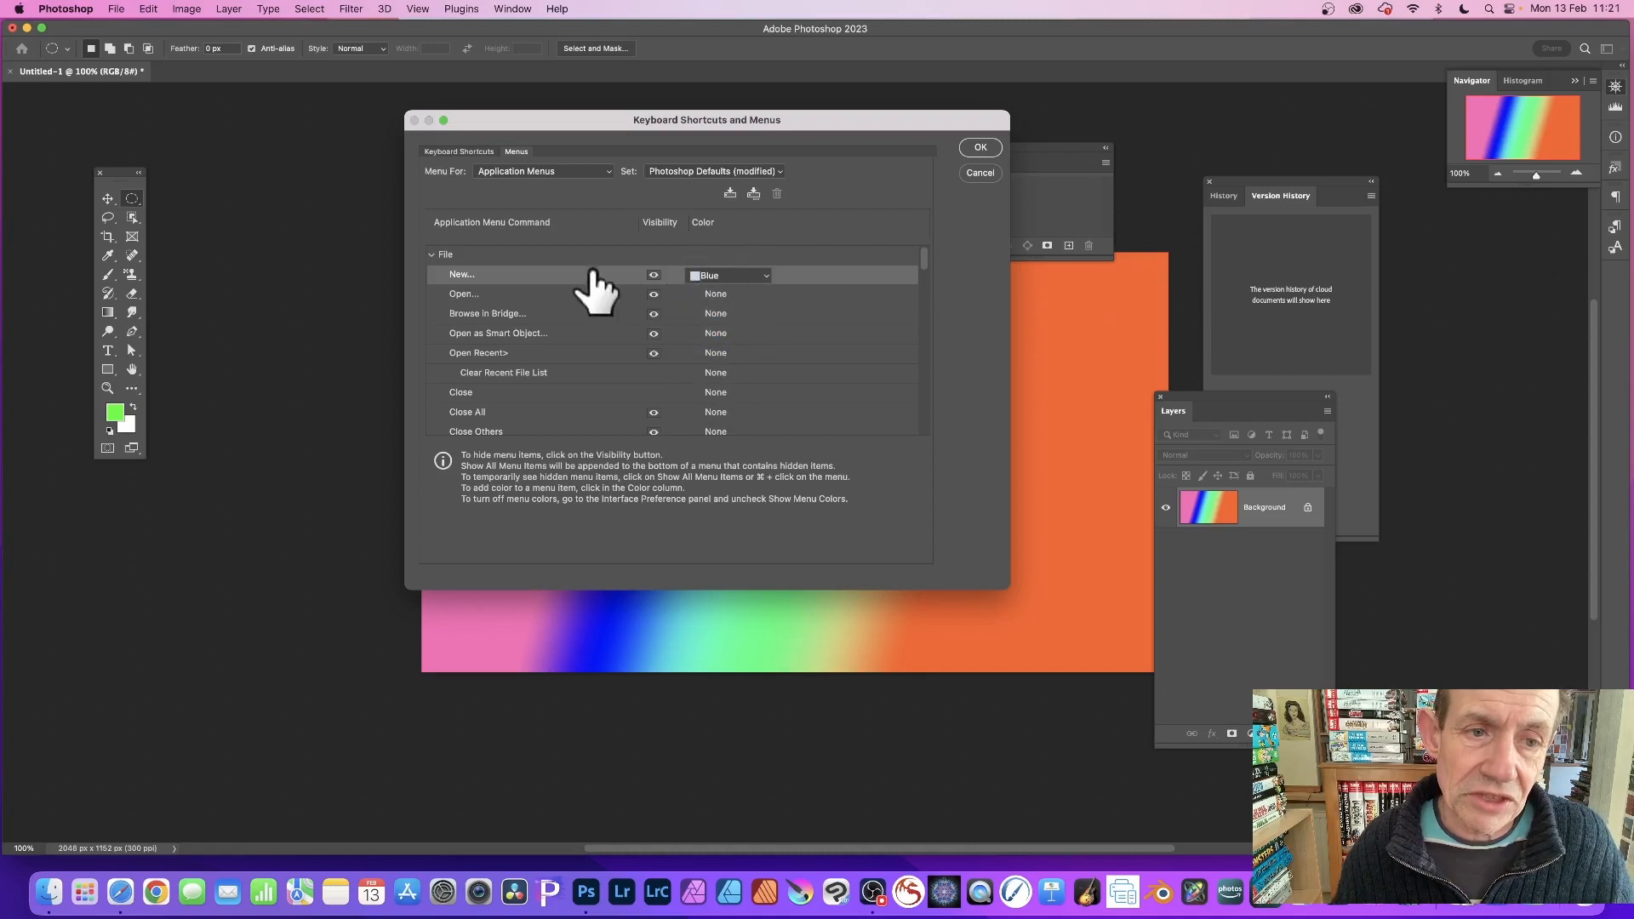
left_click(975, 146)
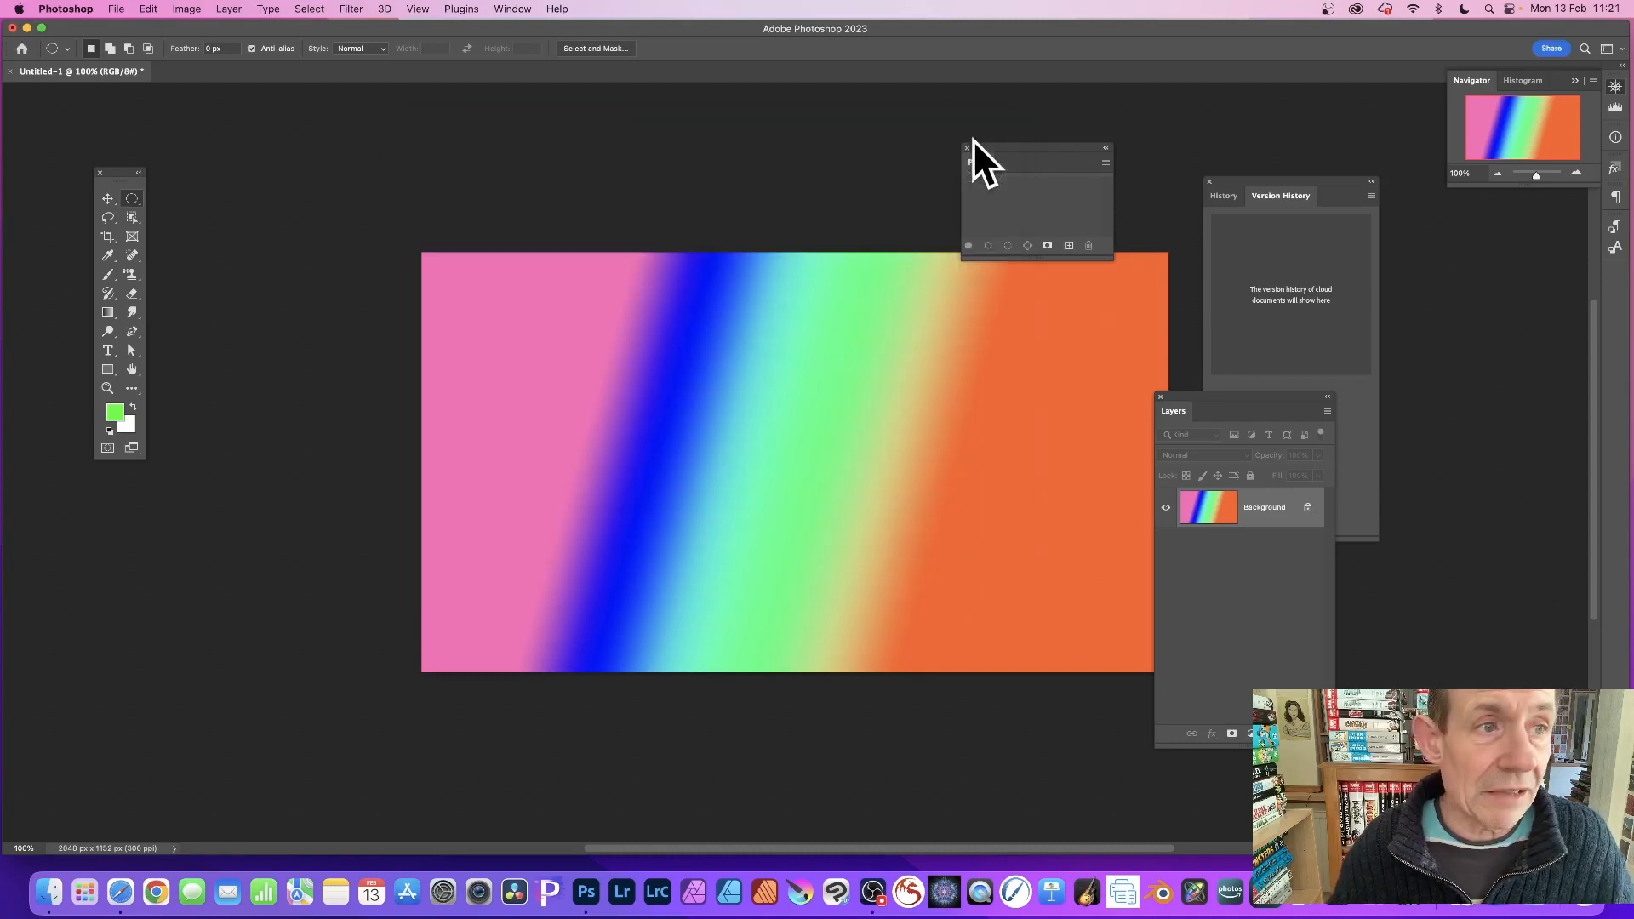
left_click(117, 9)
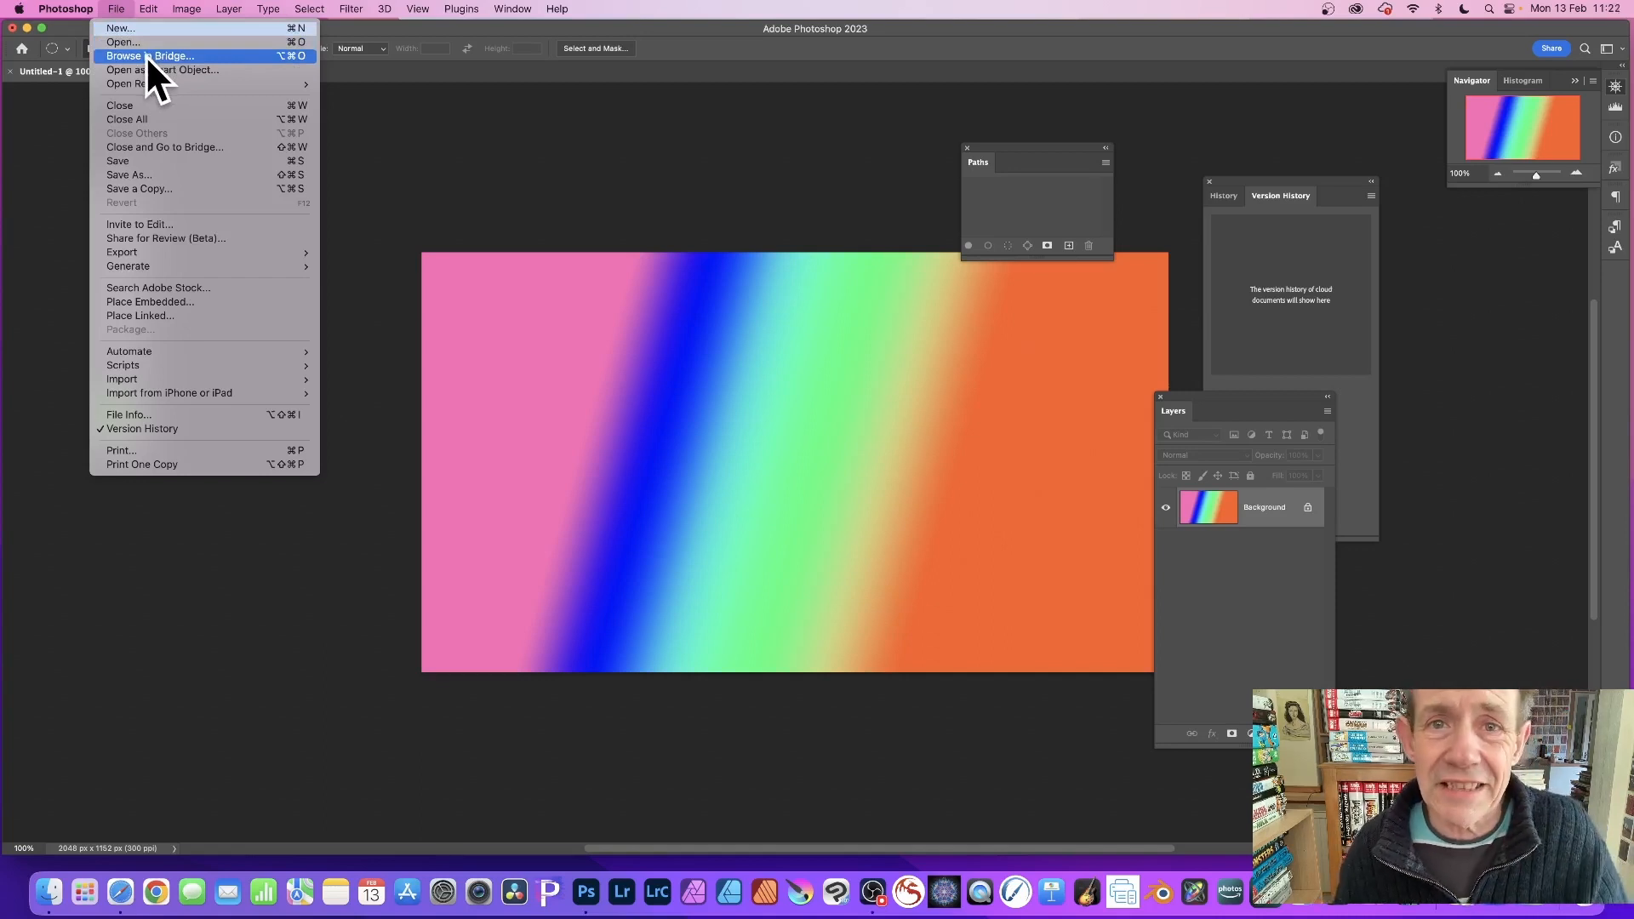
- Apply the Black & White adjustment with the Default preset to the gradient, and undo it
mouse_move(145, 7)
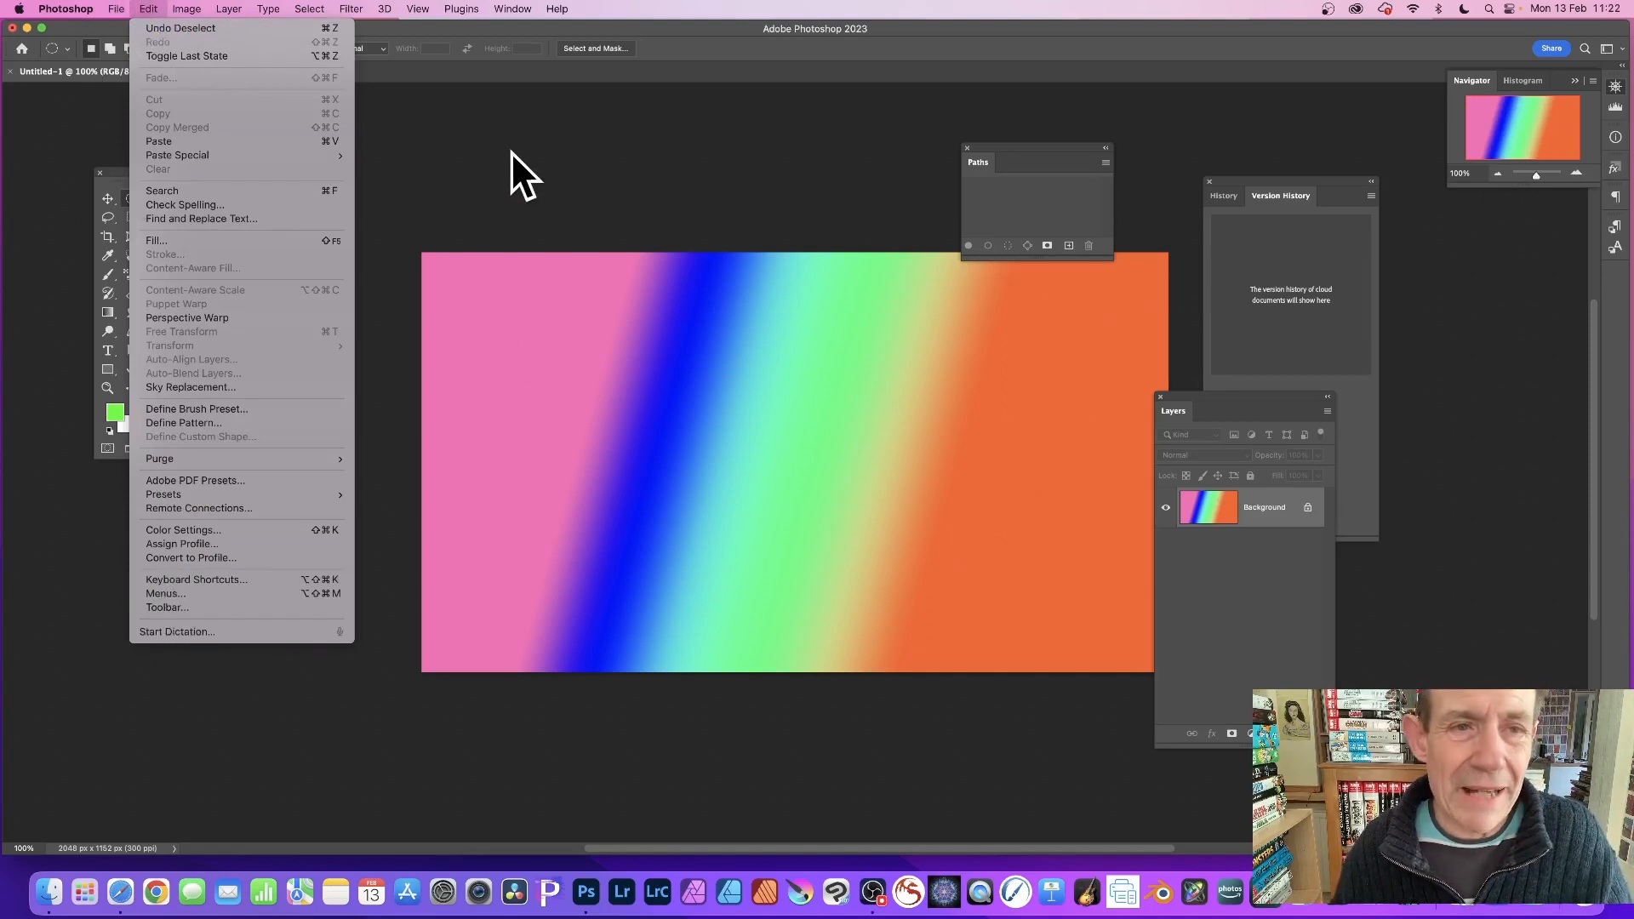
mouse_move(196, 10)
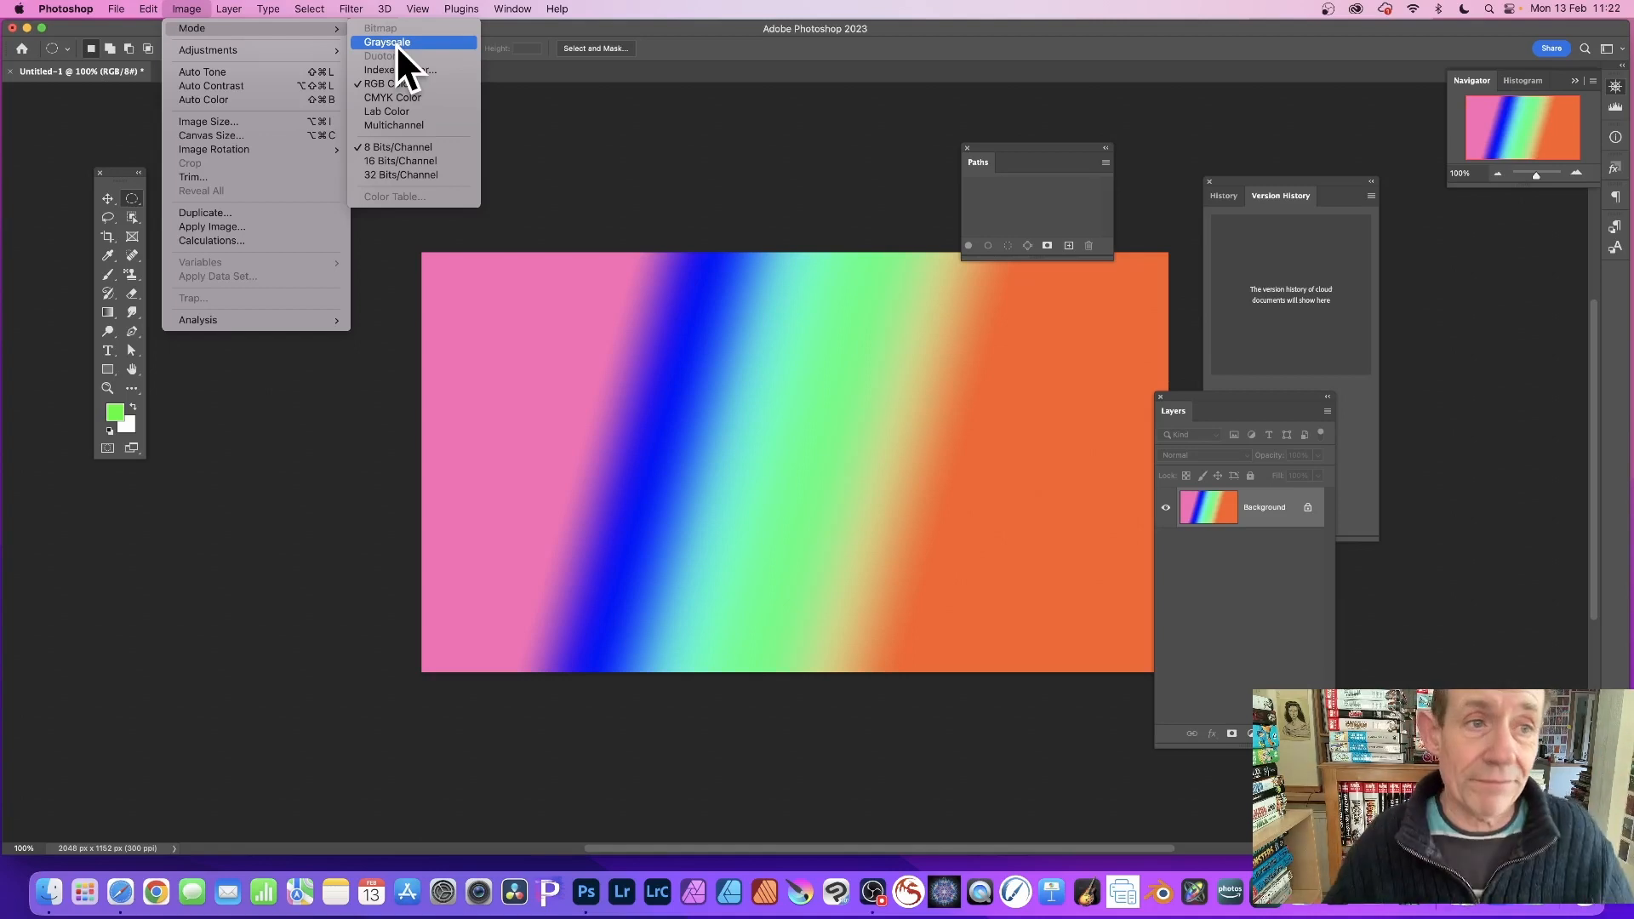
mouse_move(263, 49)
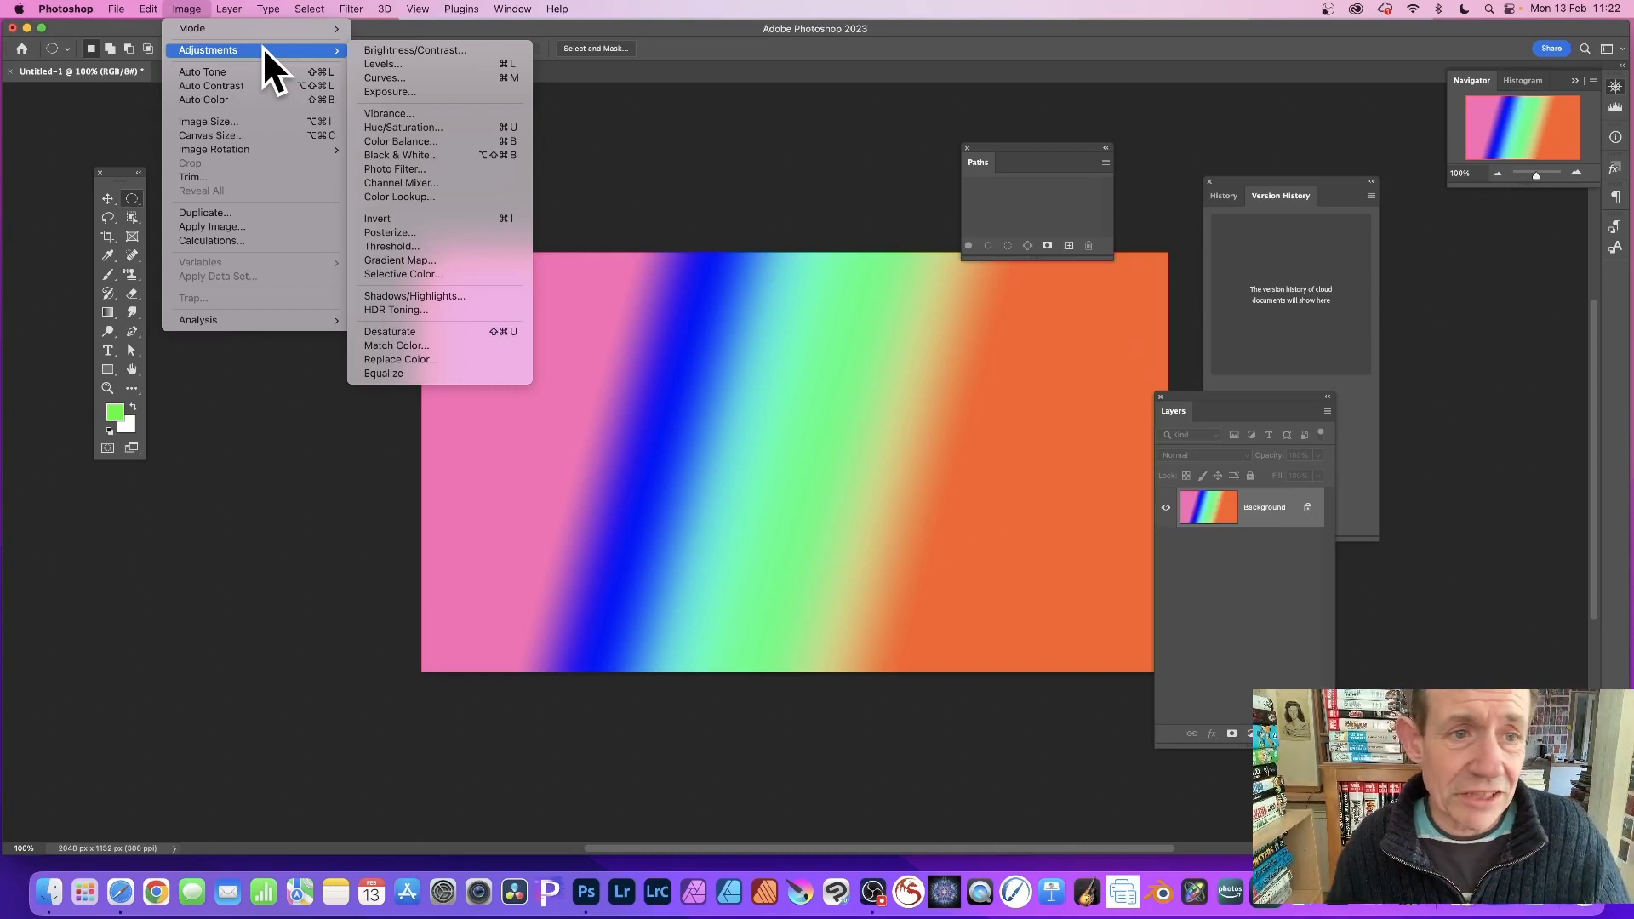
left_click(417, 154)
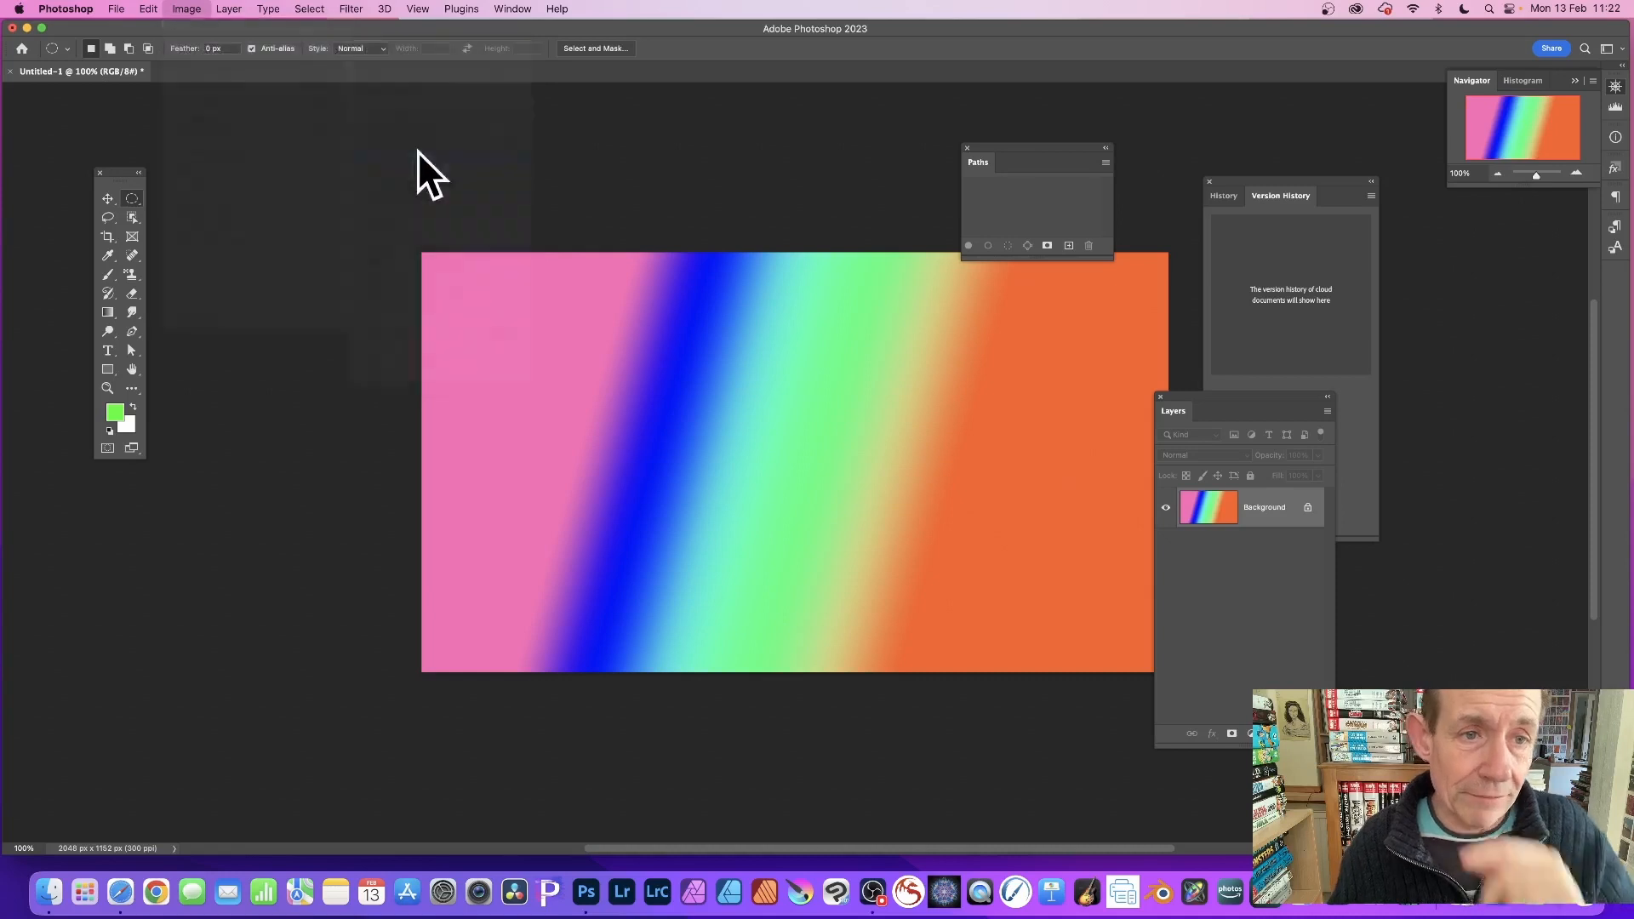
left_click_drag(1271, 204, 872, 75)
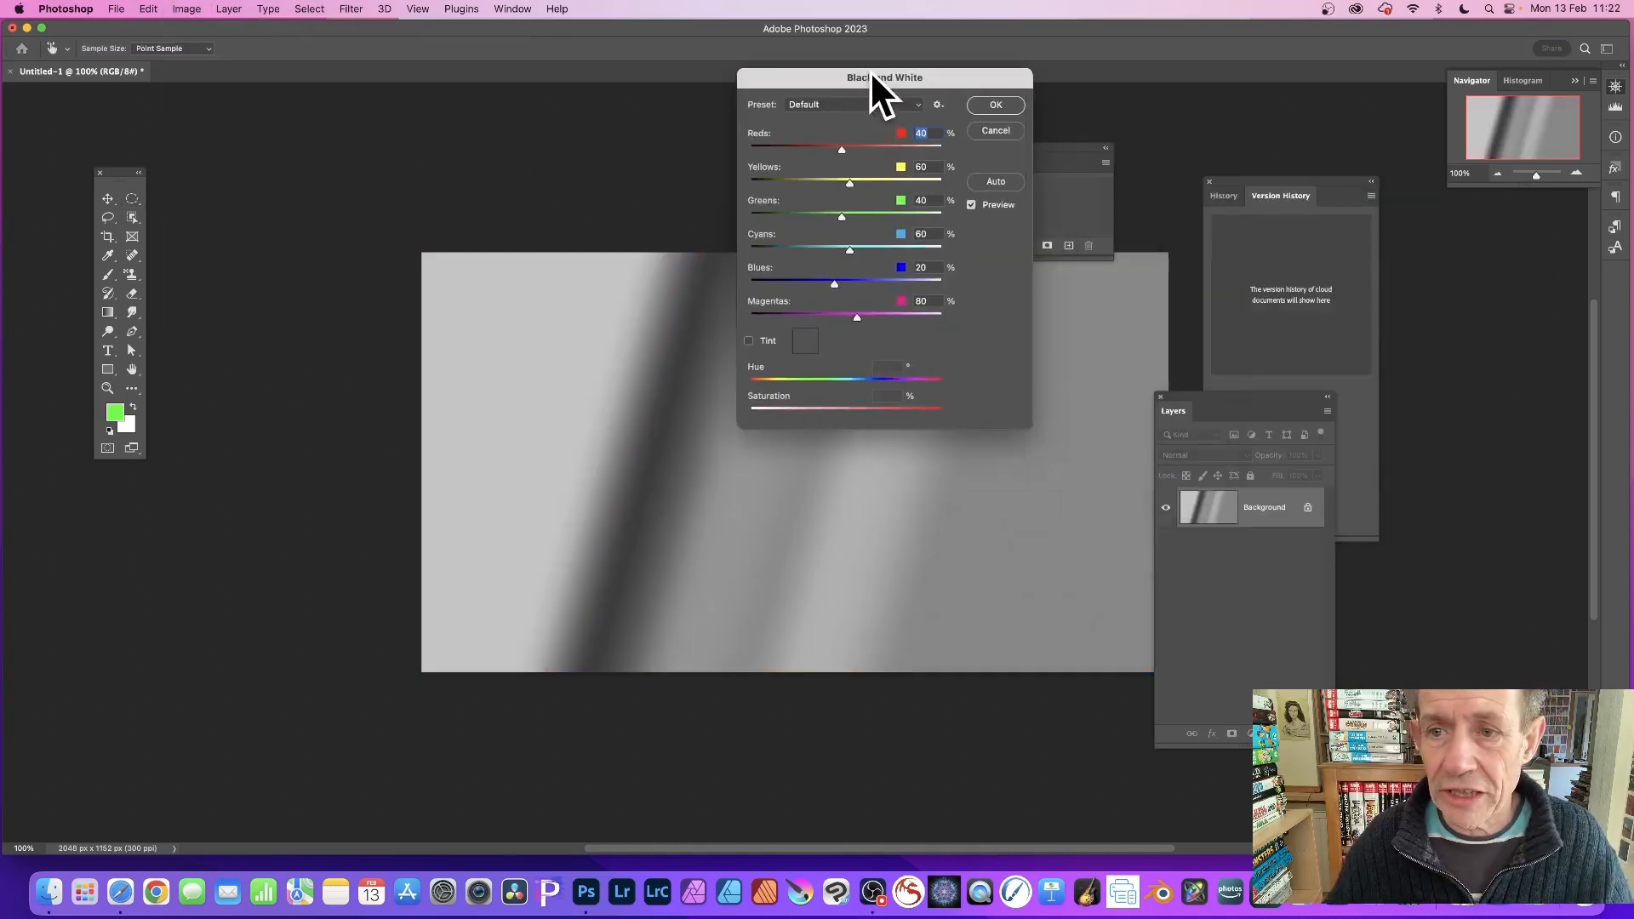
left_click(1011, 104)
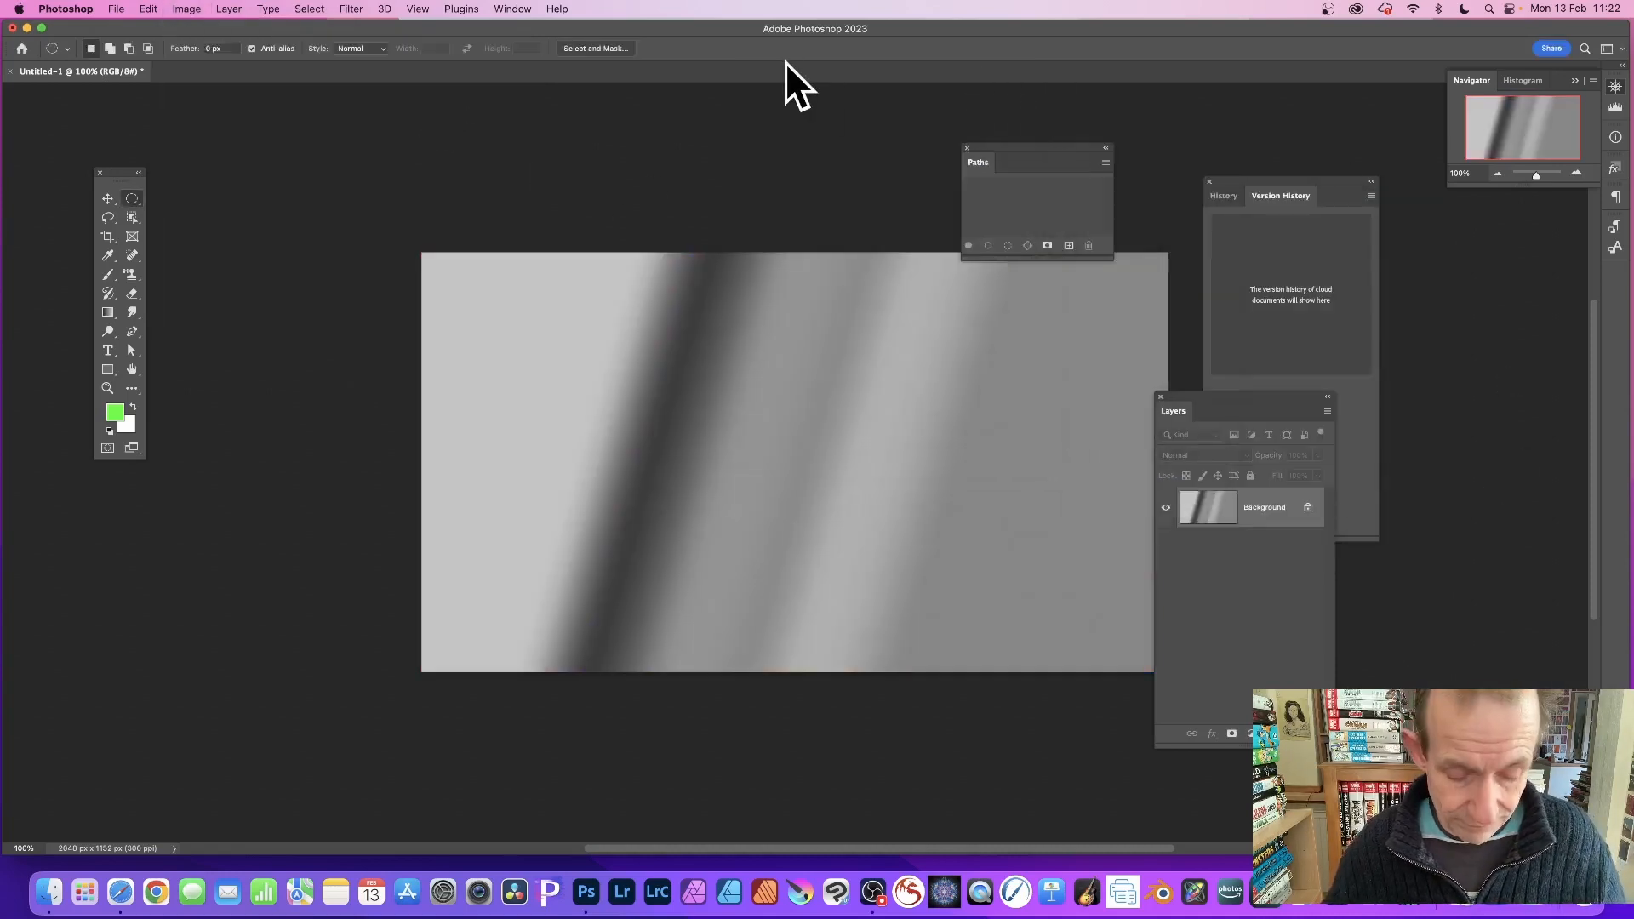
key("super+z")
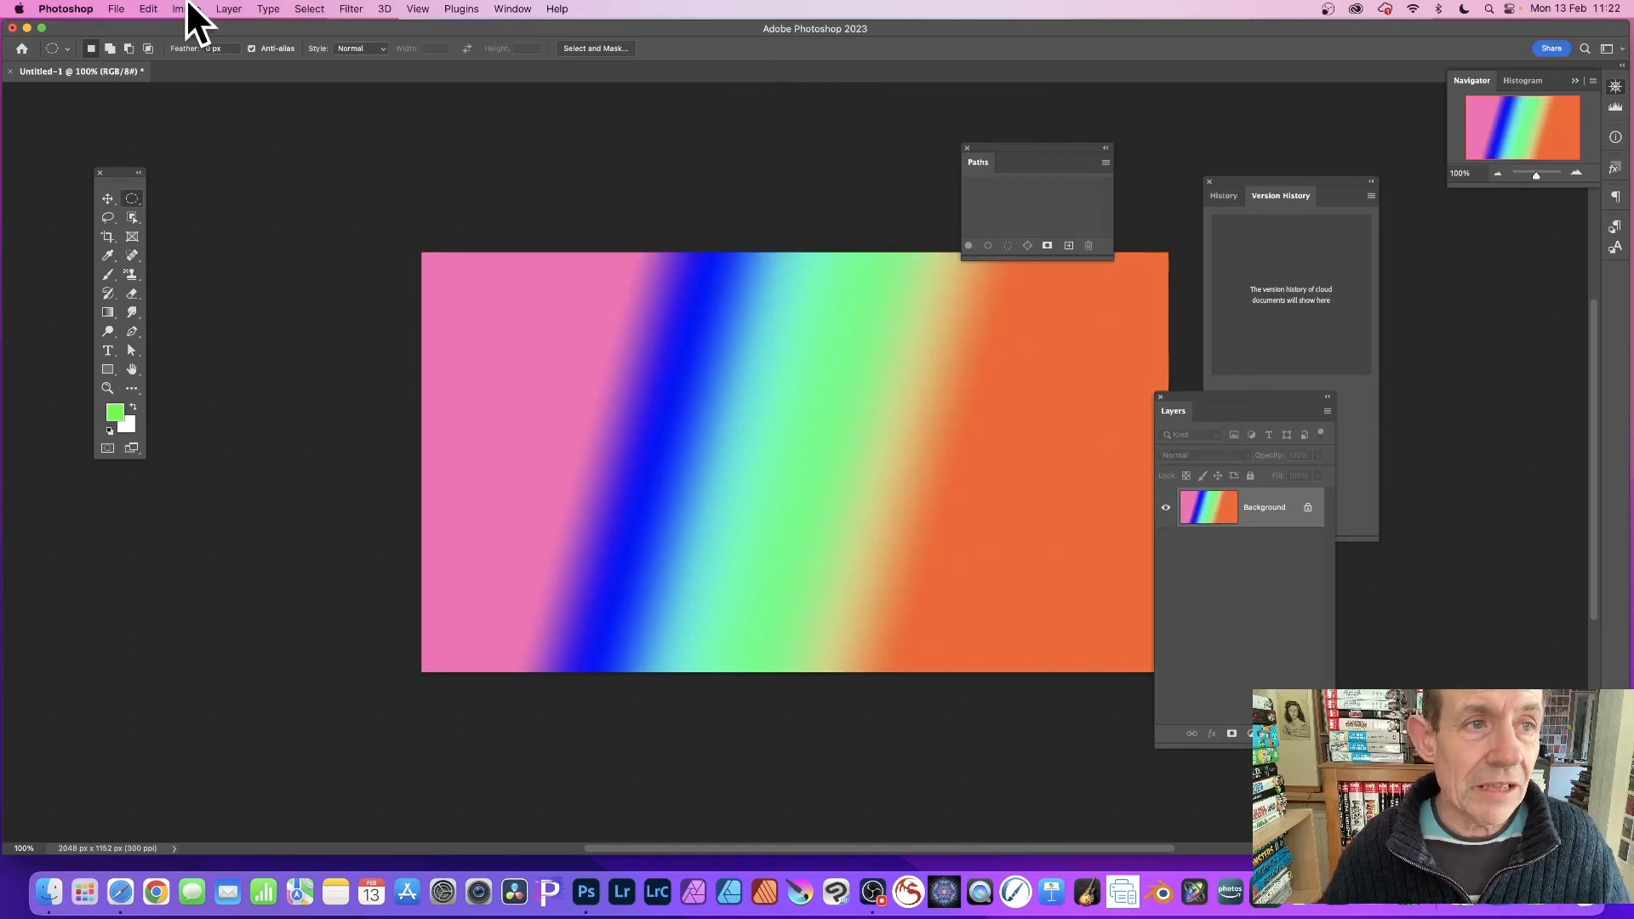
- Examine the Image Size settings for the document, and leave them without applying a change
left_click(186, 9)
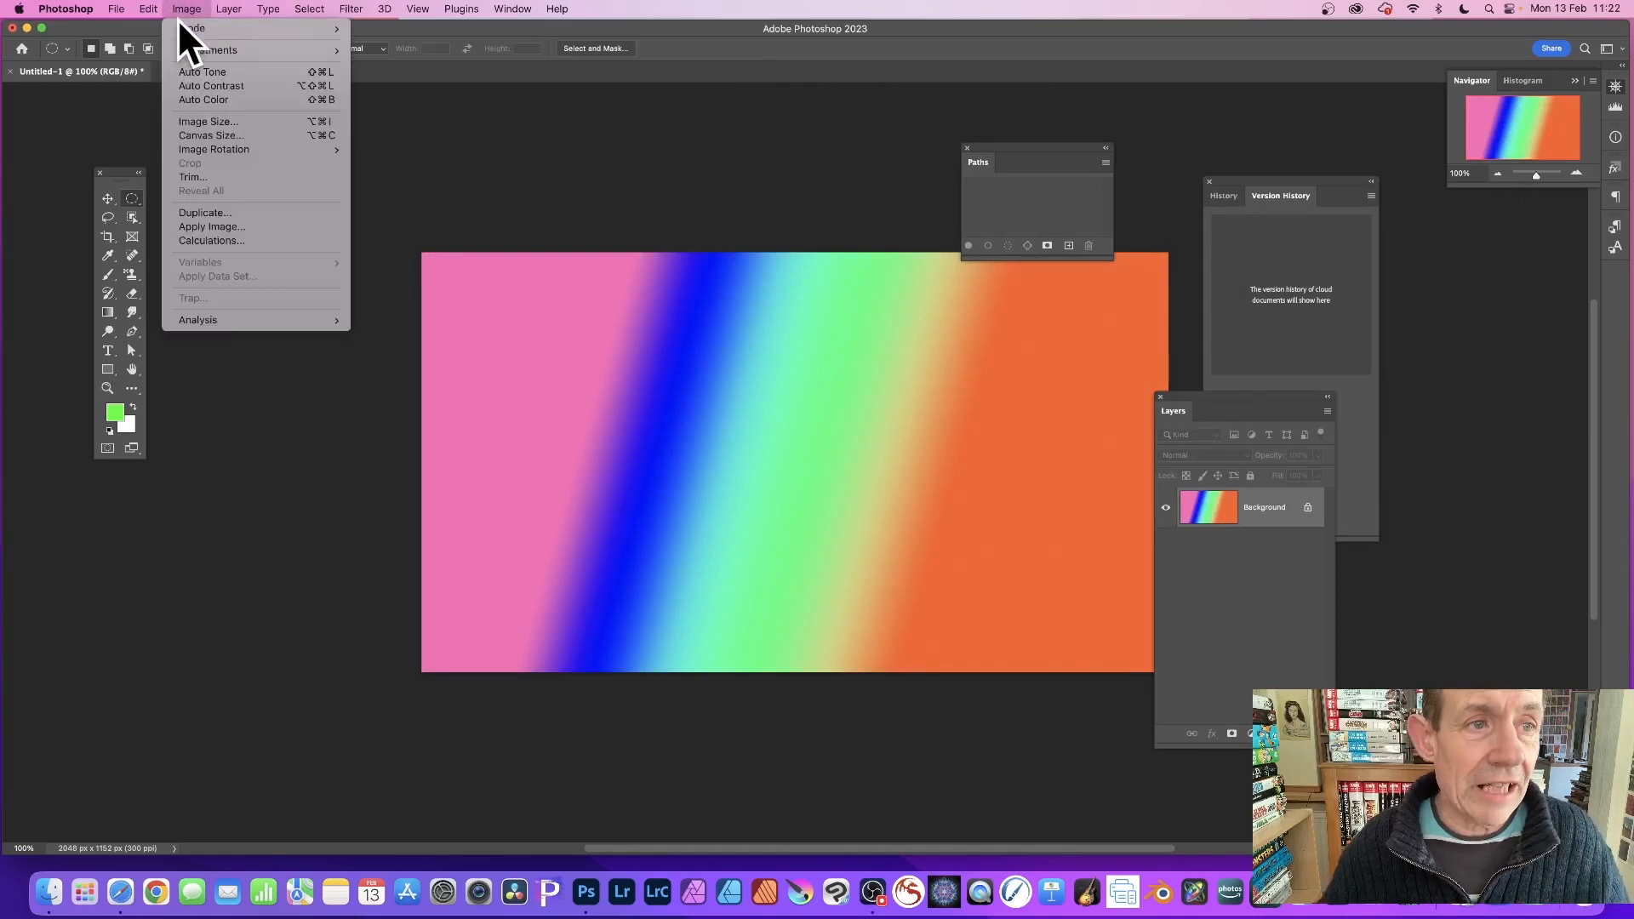
left_click(232, 121)
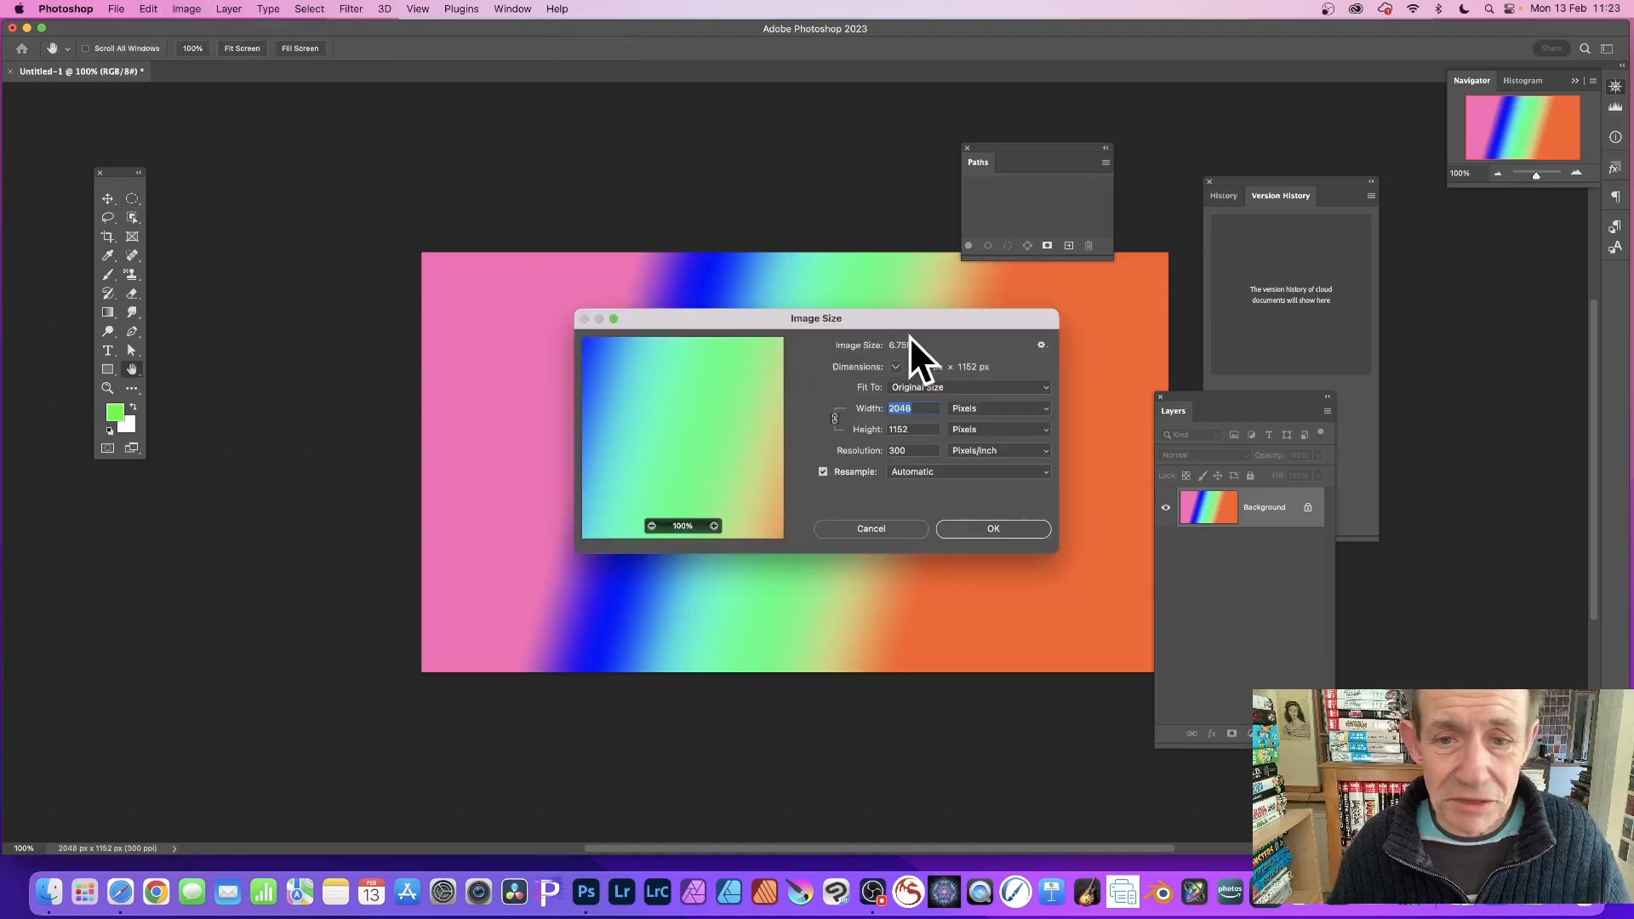
left_click_drag(870, 324, 677, 209)
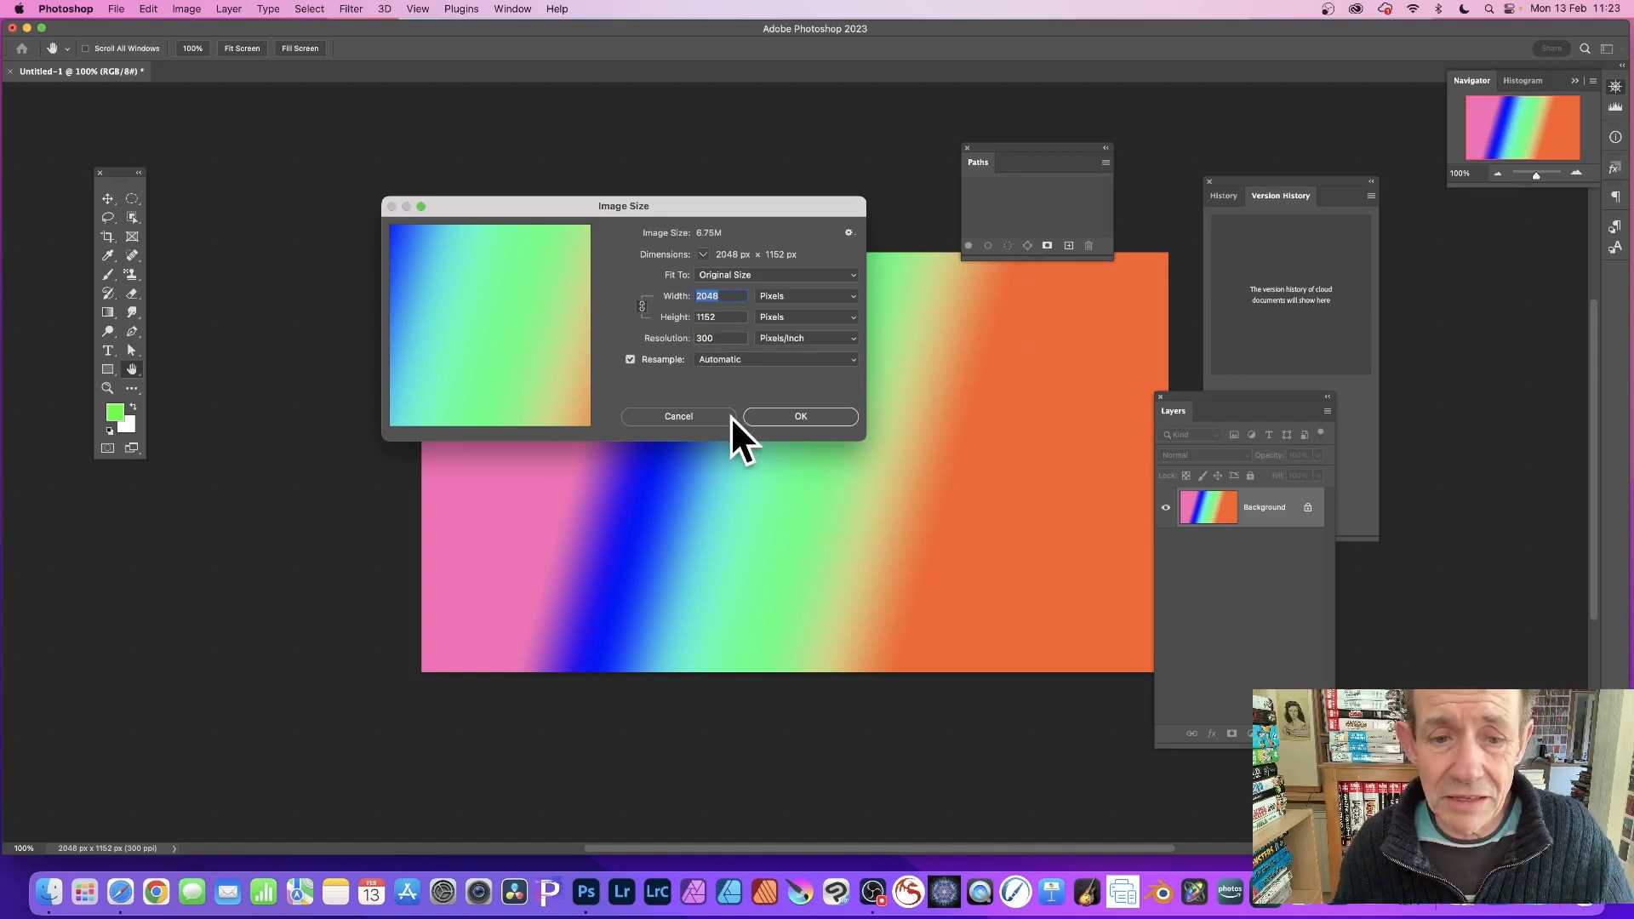
left_click(702, 414)
- Look at the Image Rotation options, and preview Apply Image with Multiply blending on the Background layer without applying it
left_click(227, 11)
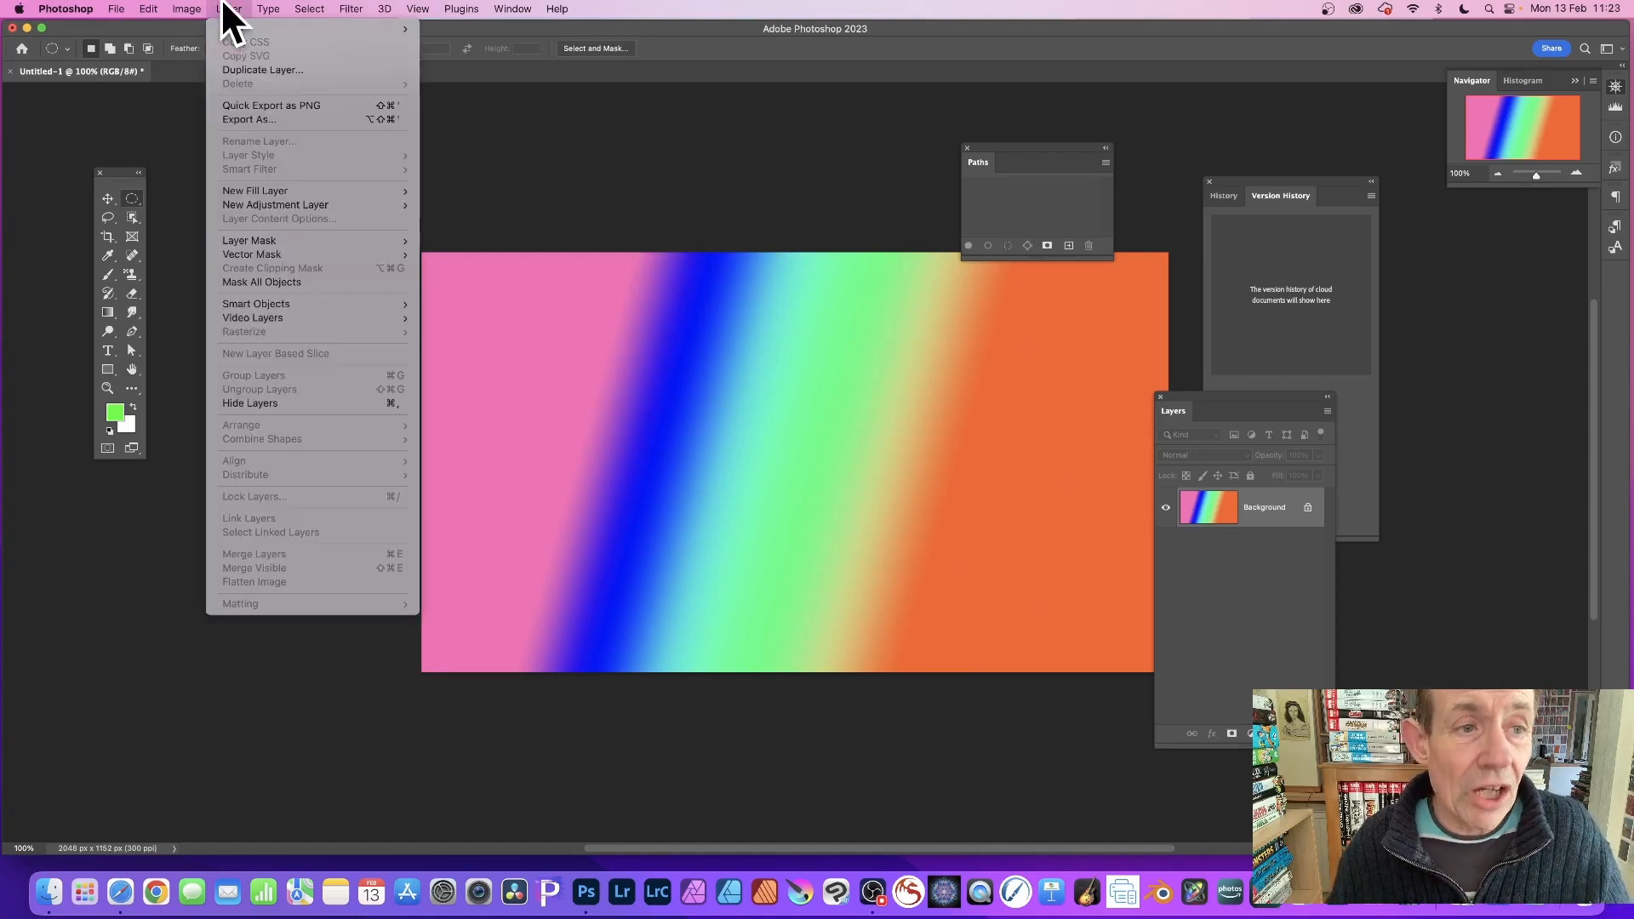
mouse_move(194, 12)
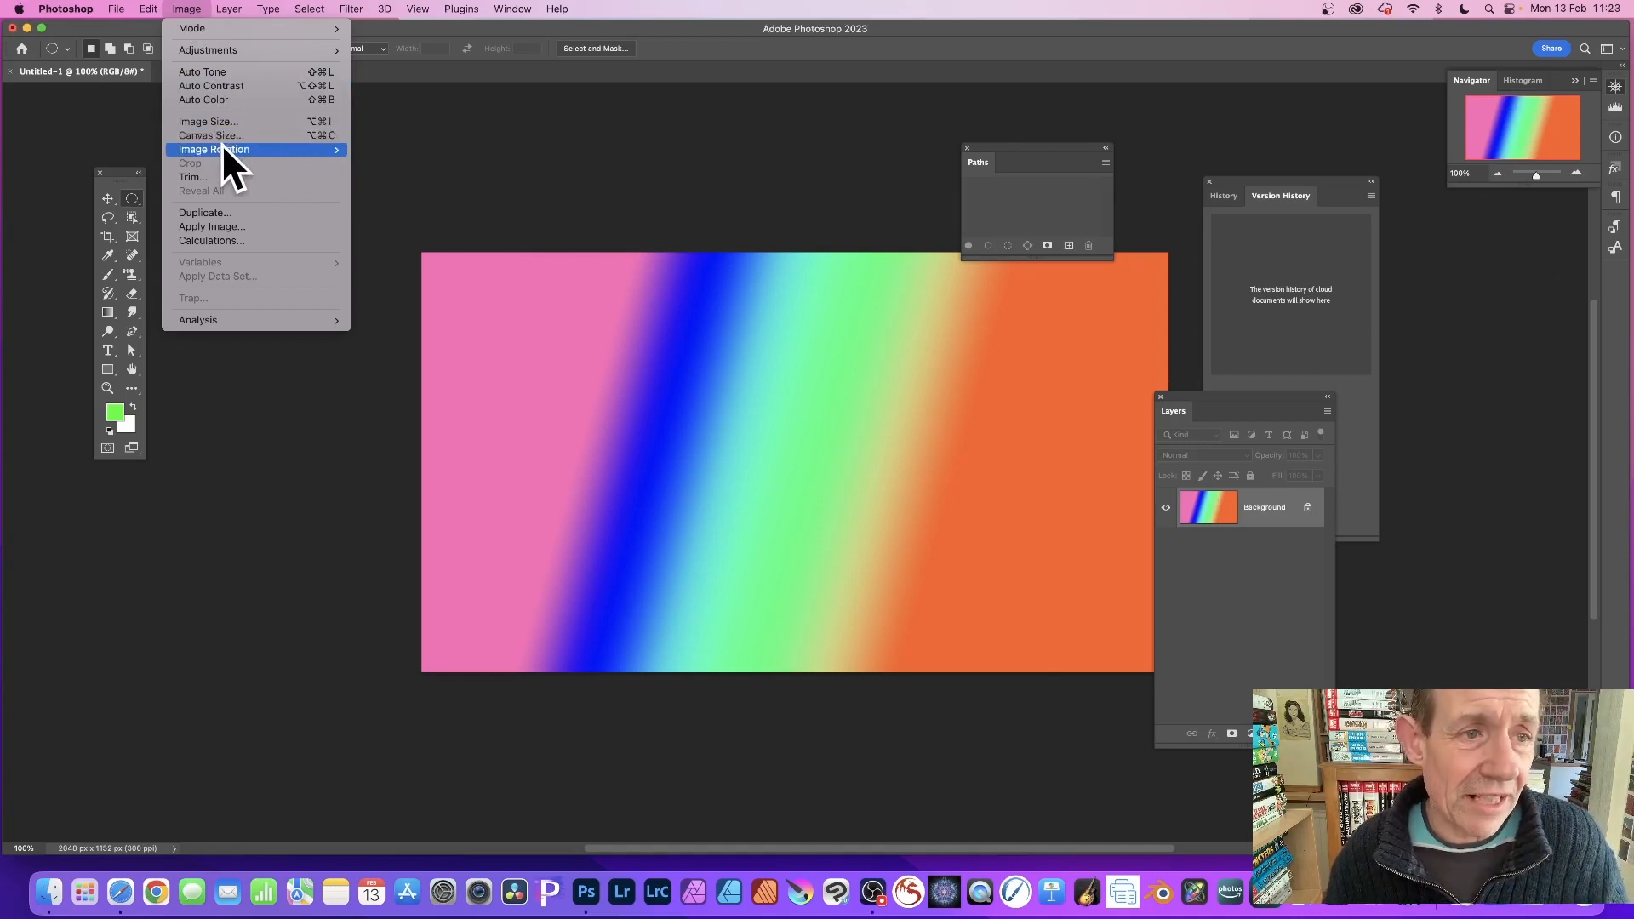
mouse_move(222, 146)
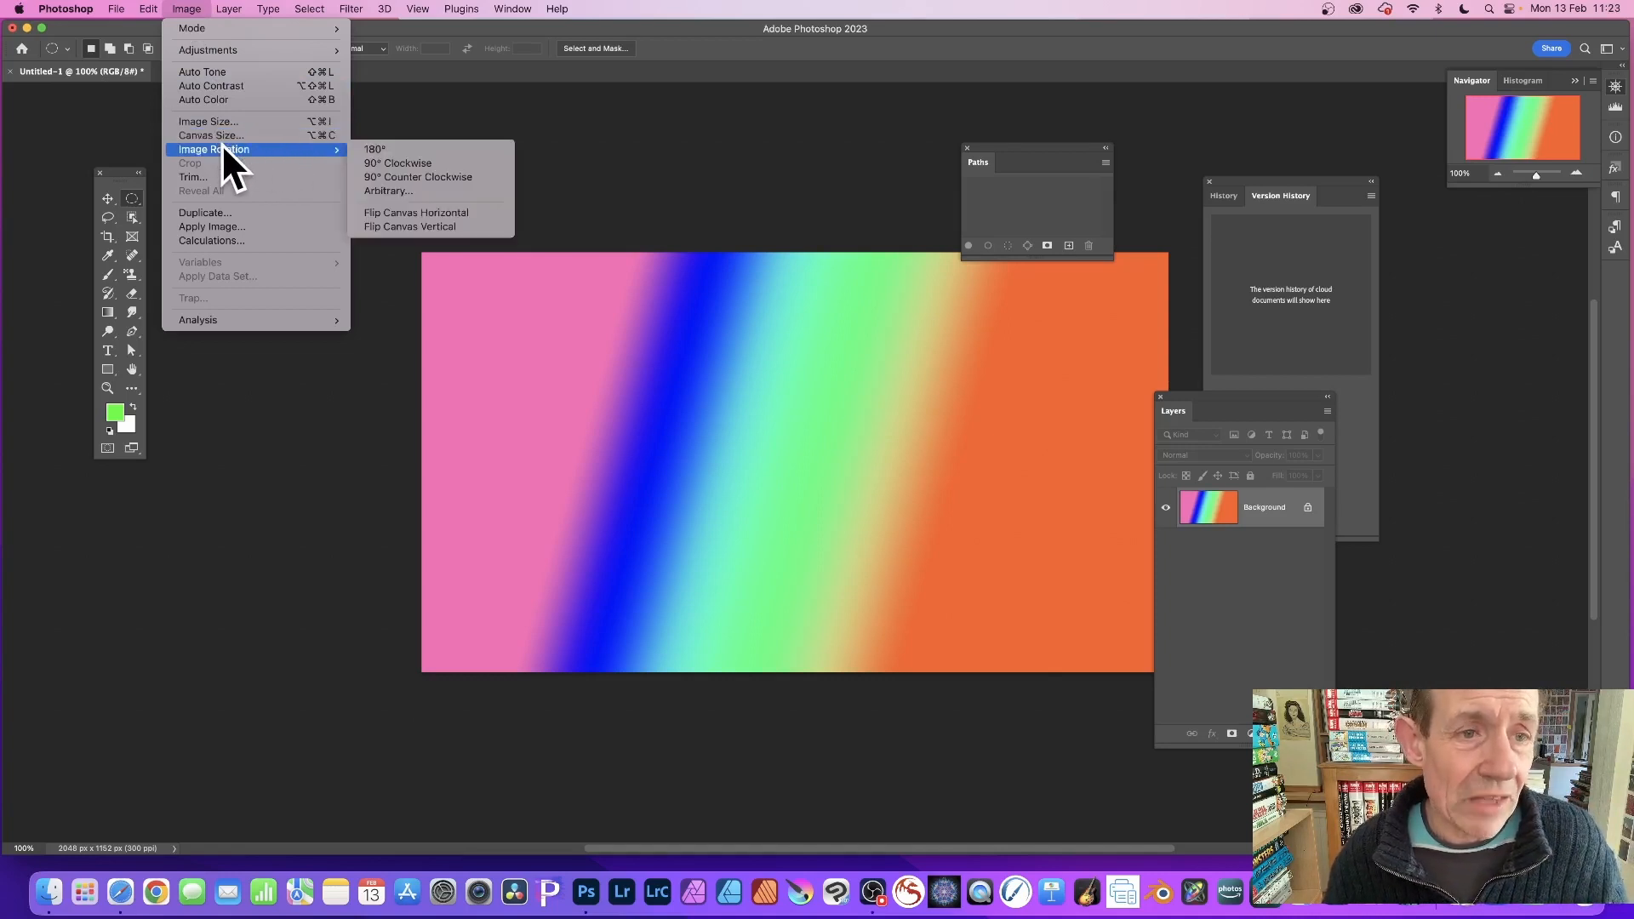
left_click(227, 227)
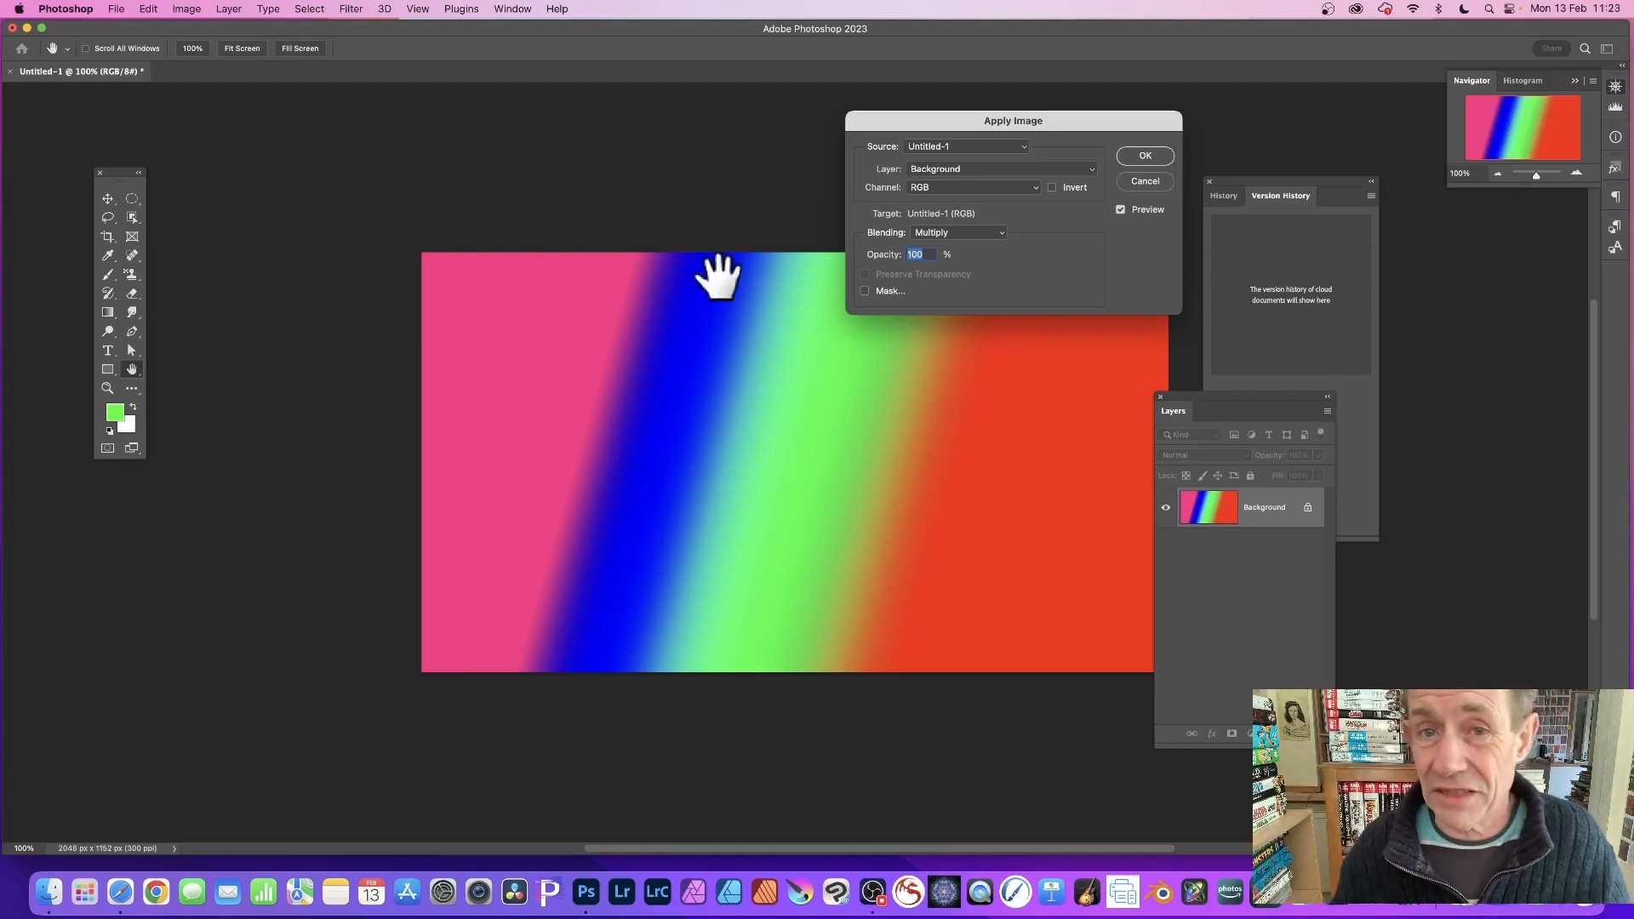
left_click_drag(998, 122, 831, 127)
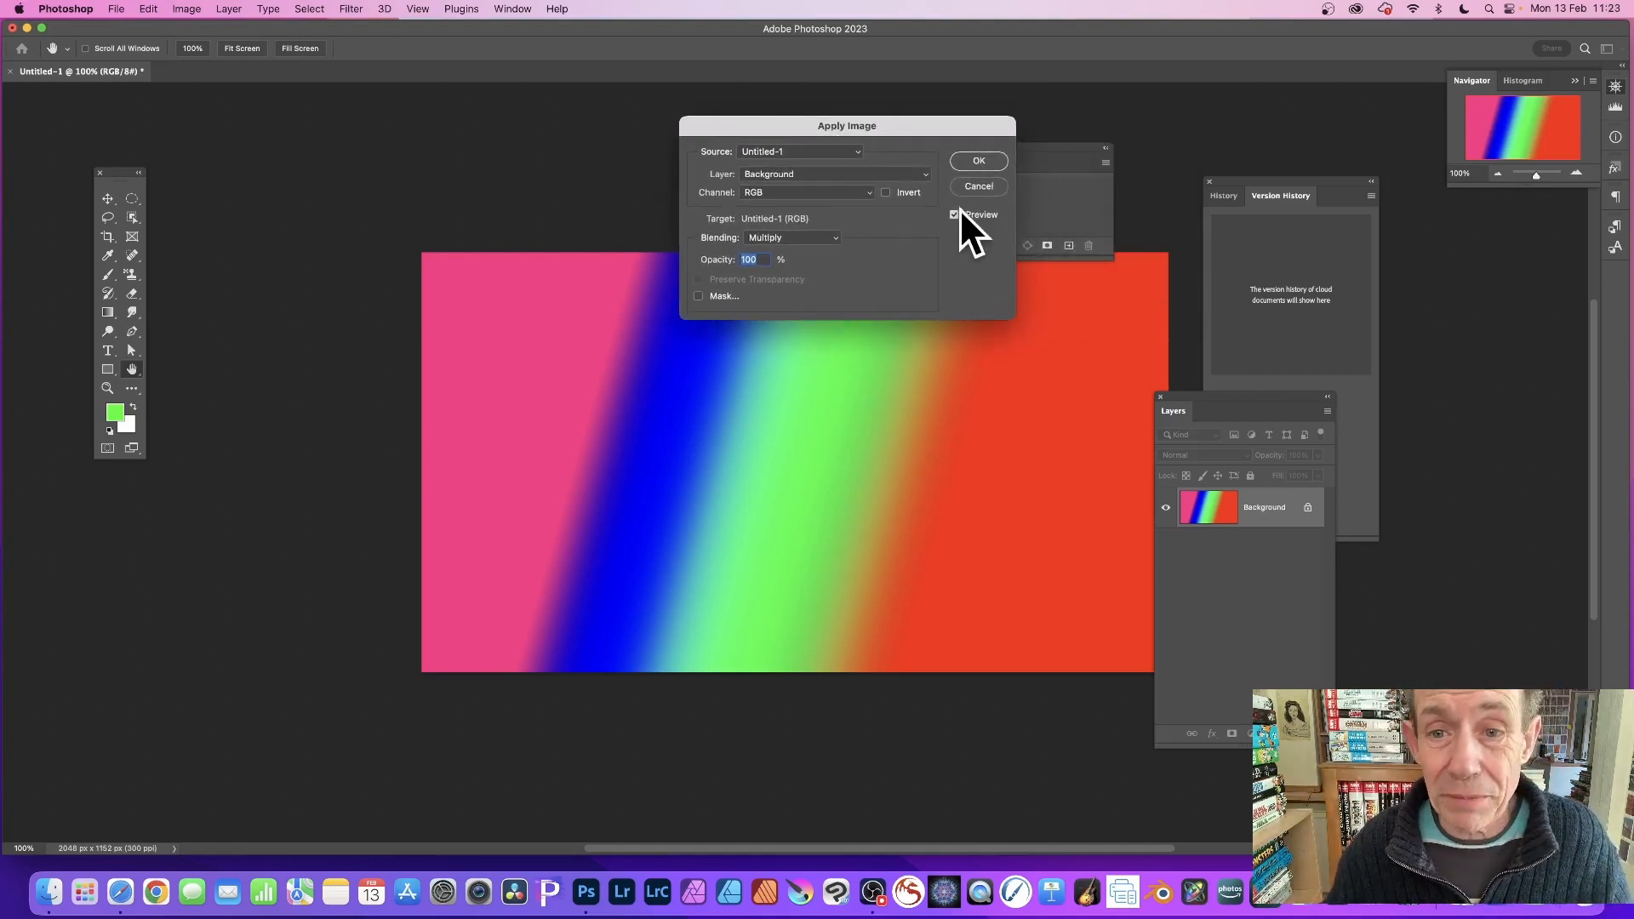
left_click(979, 187)
key("m")
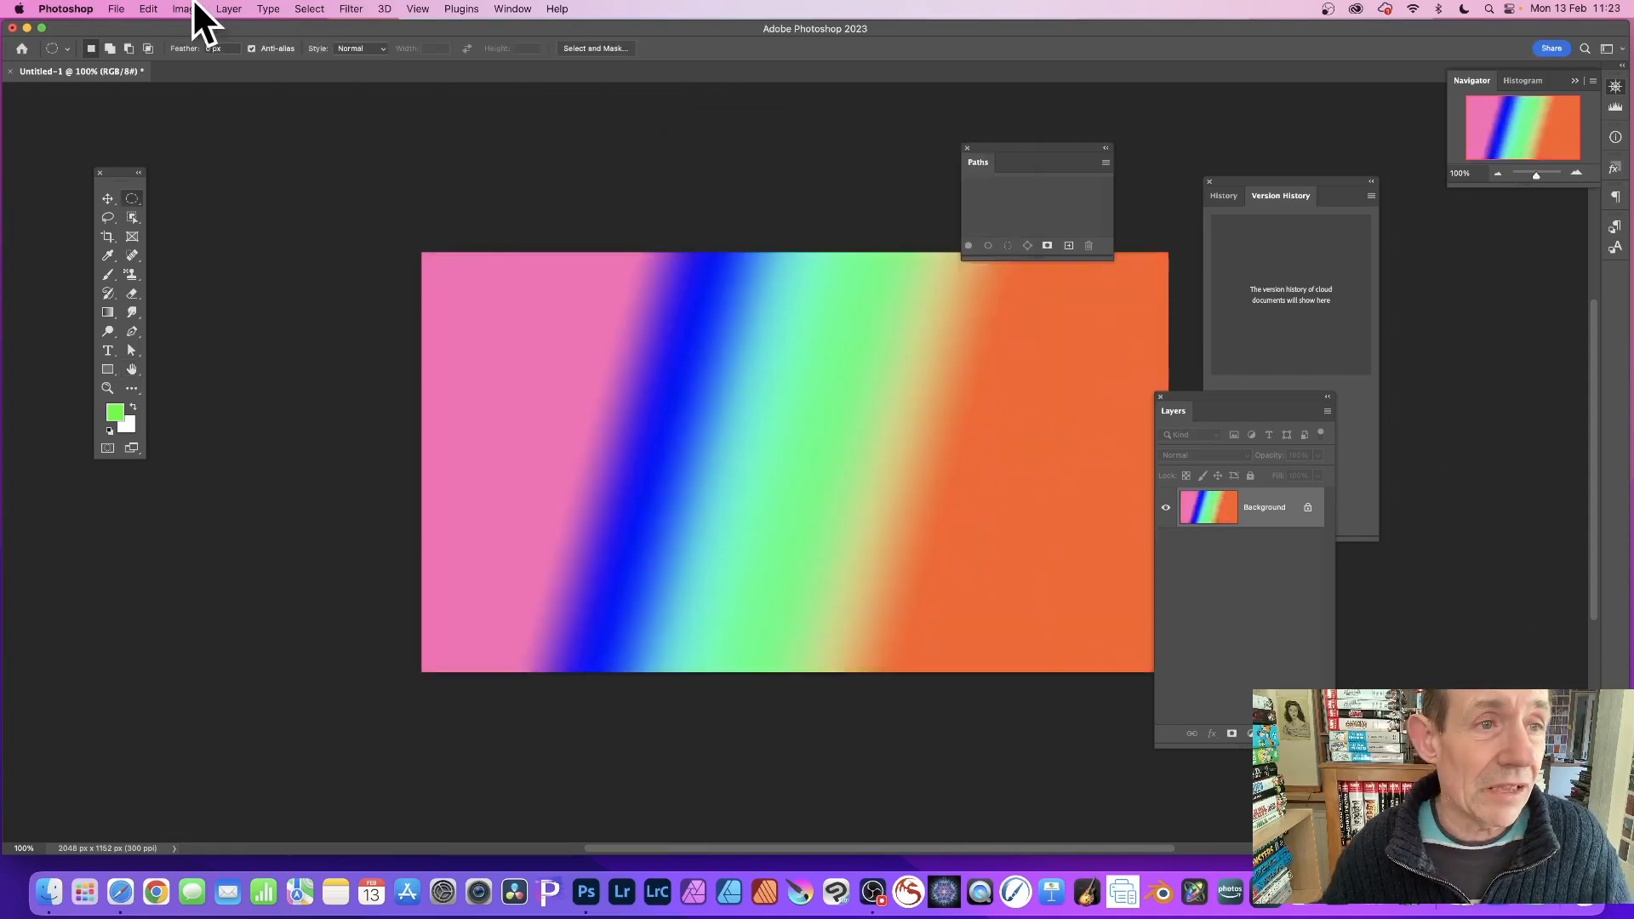
- Open Calculations, look at the available Result options, and cancel without creating a channel
left_click(190, 9)
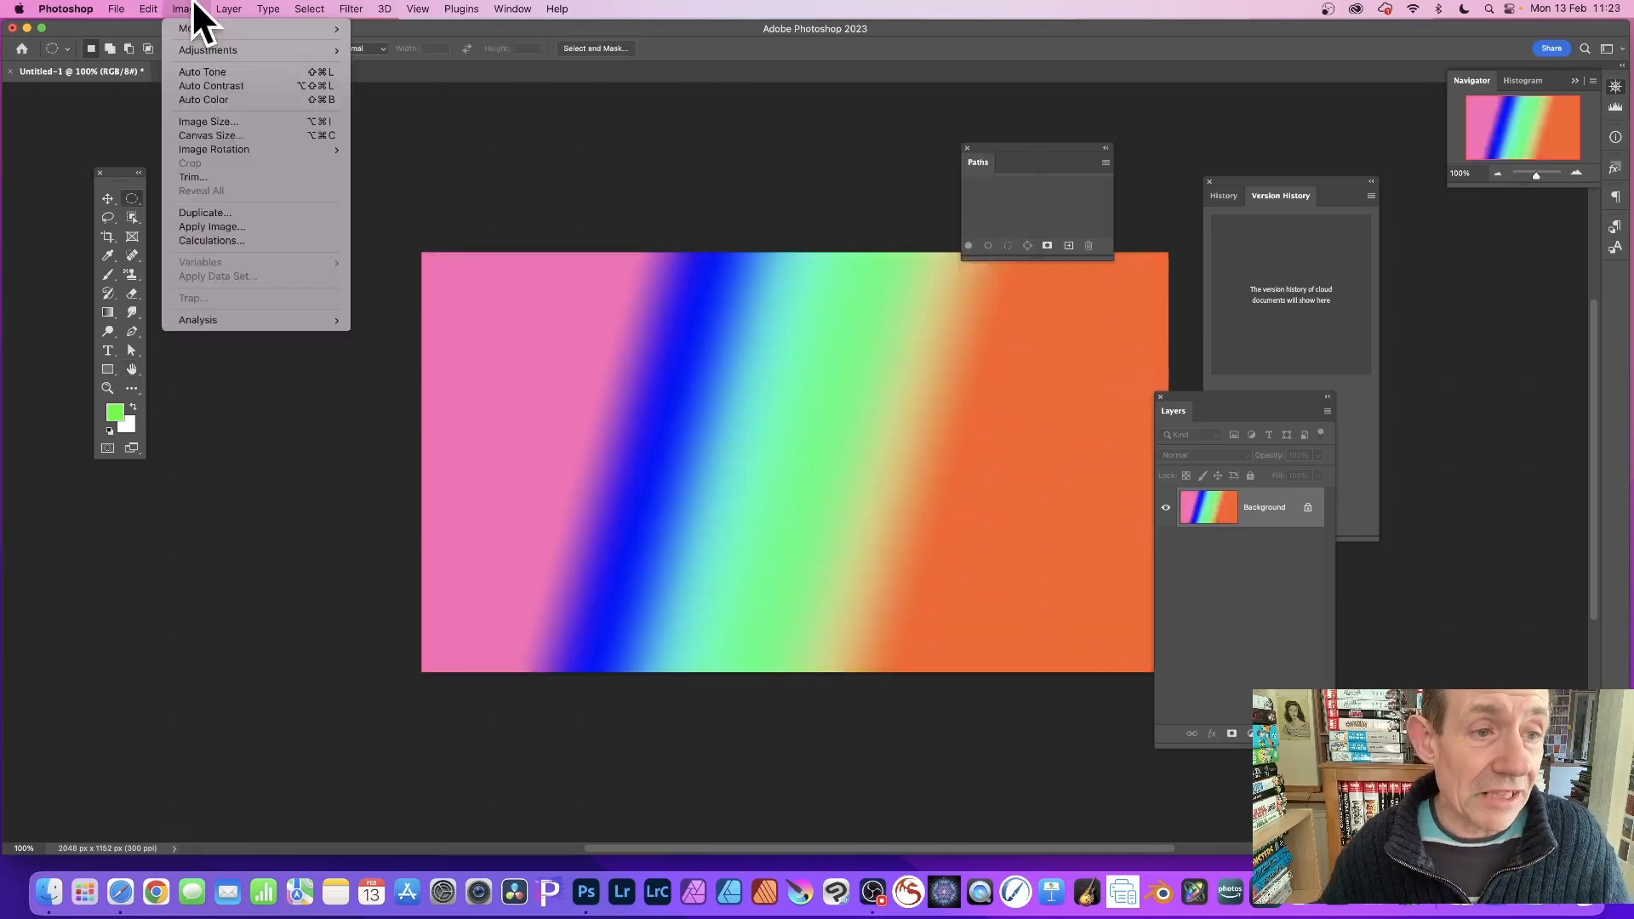
left_click(228, 241)
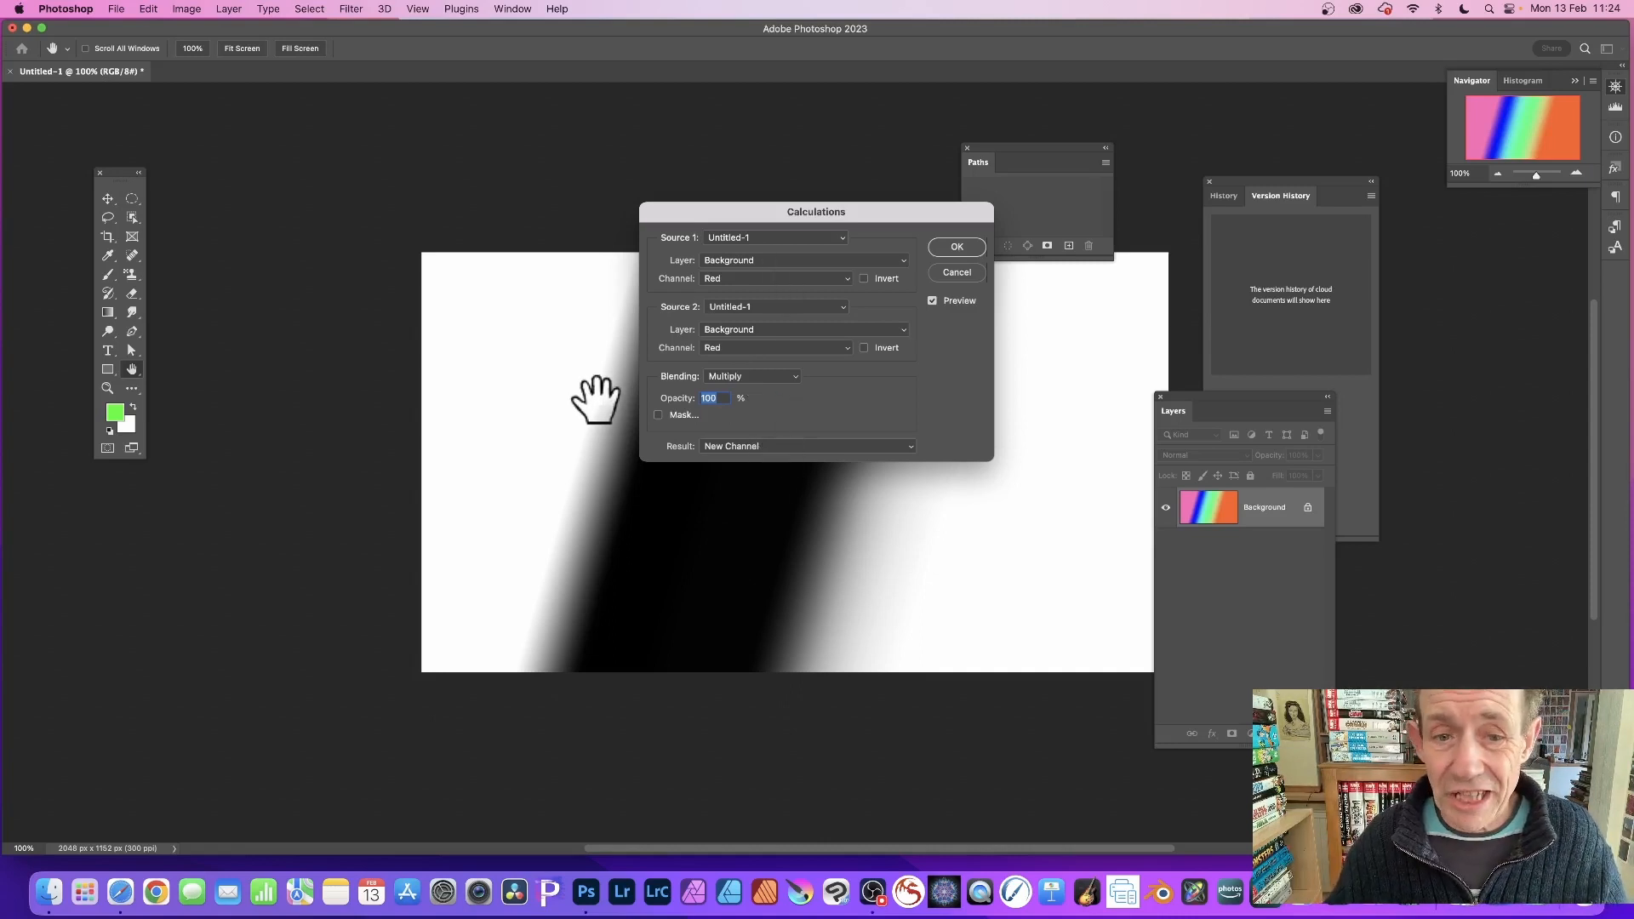
left_click(744, 444)
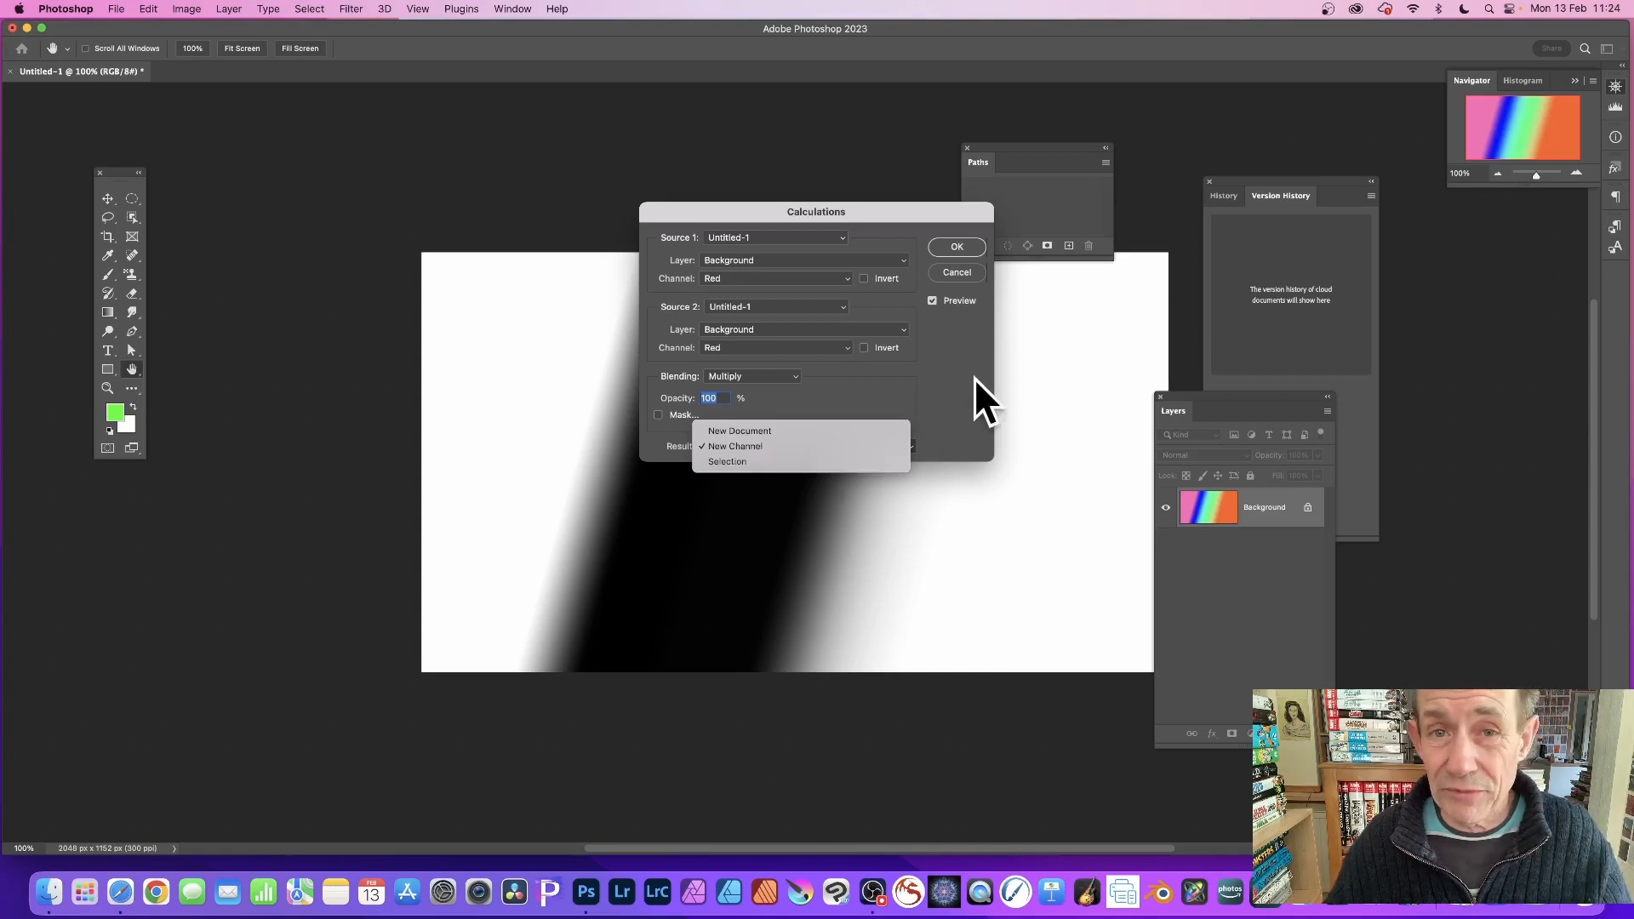
left_click(953, 273)
left_click(957, 271)
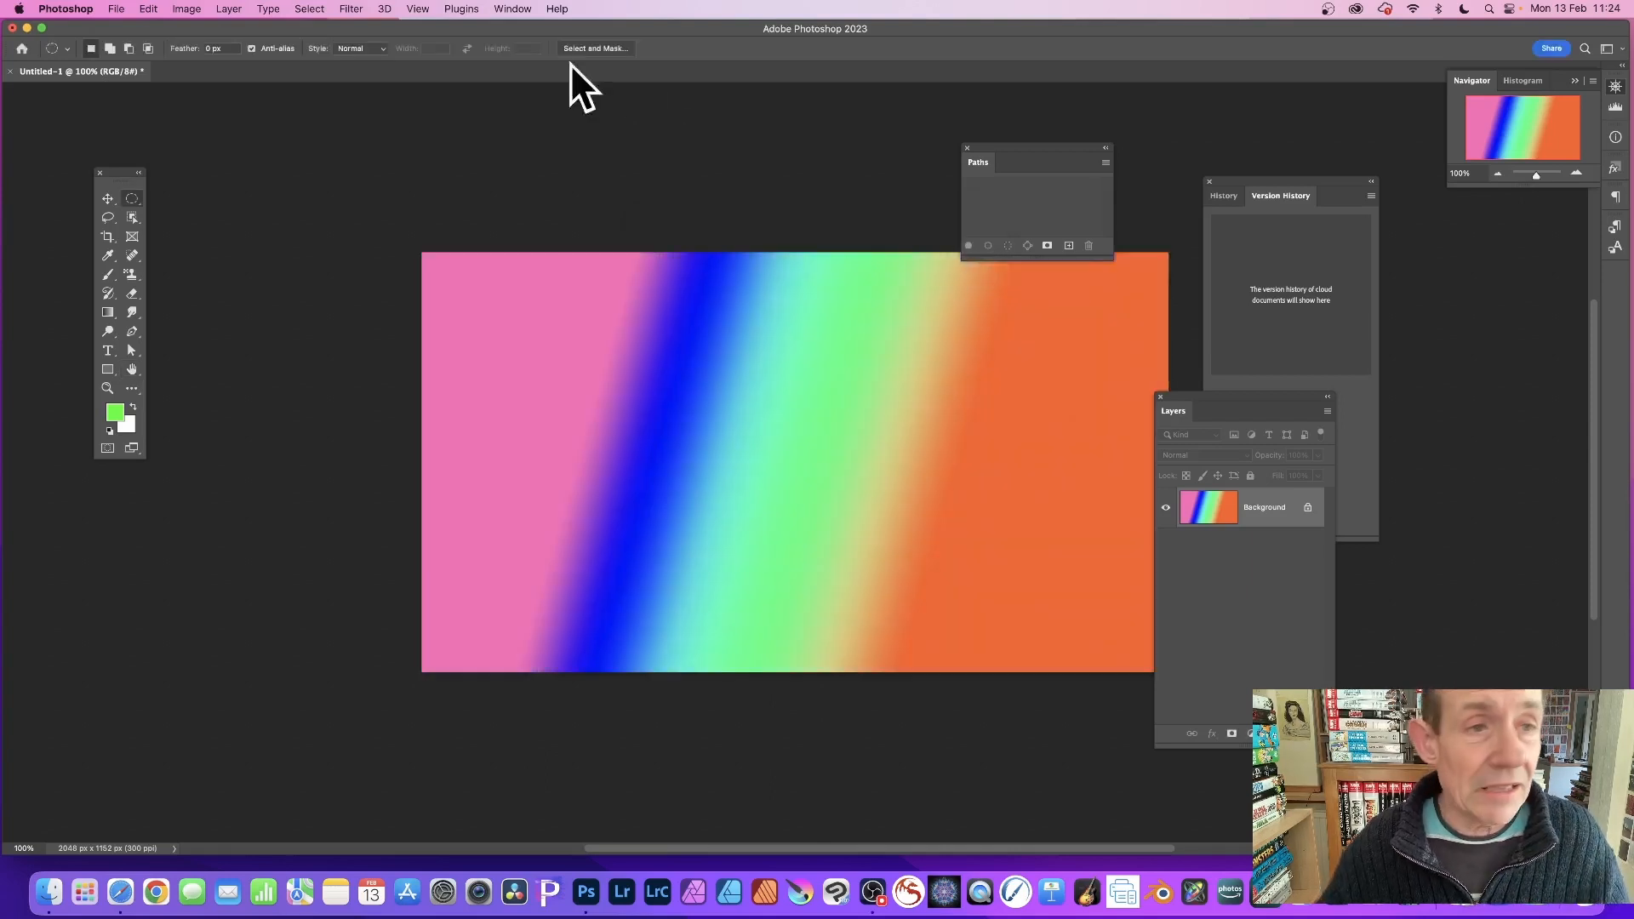
- Look at the image Analysis commands, including Set Measurement Scale
left_click(197, 12)
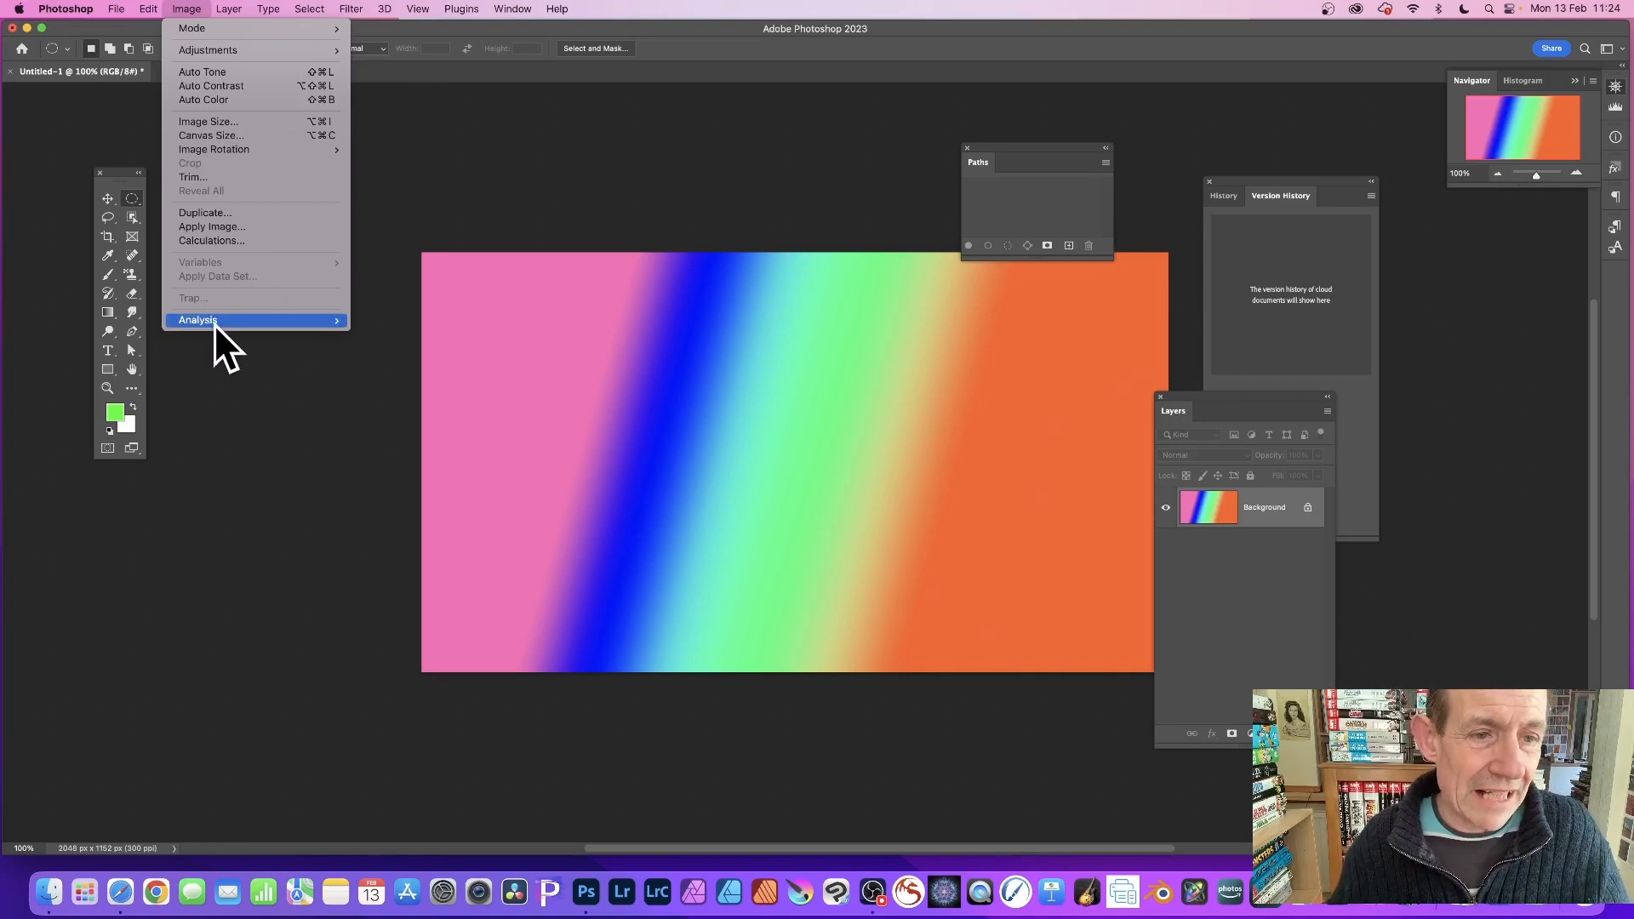
mouse_move(213, 323)
mouse_move(499, 314)
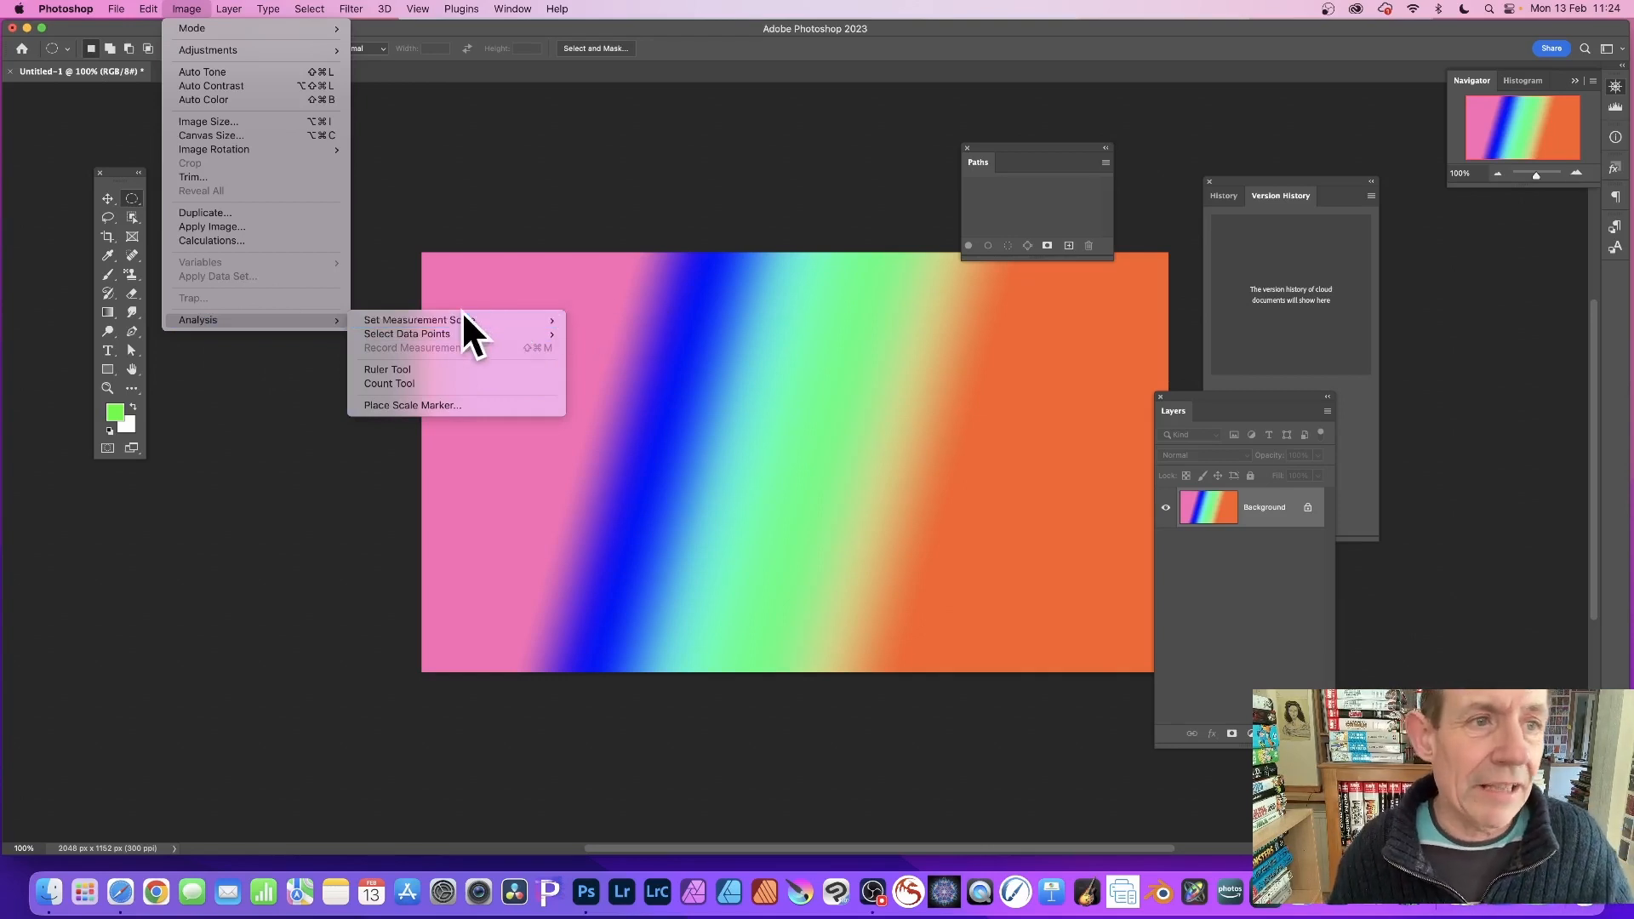
- Look at the New layer options, and move the Layers panel up over the Paths panel
mouse_move(239, 14)
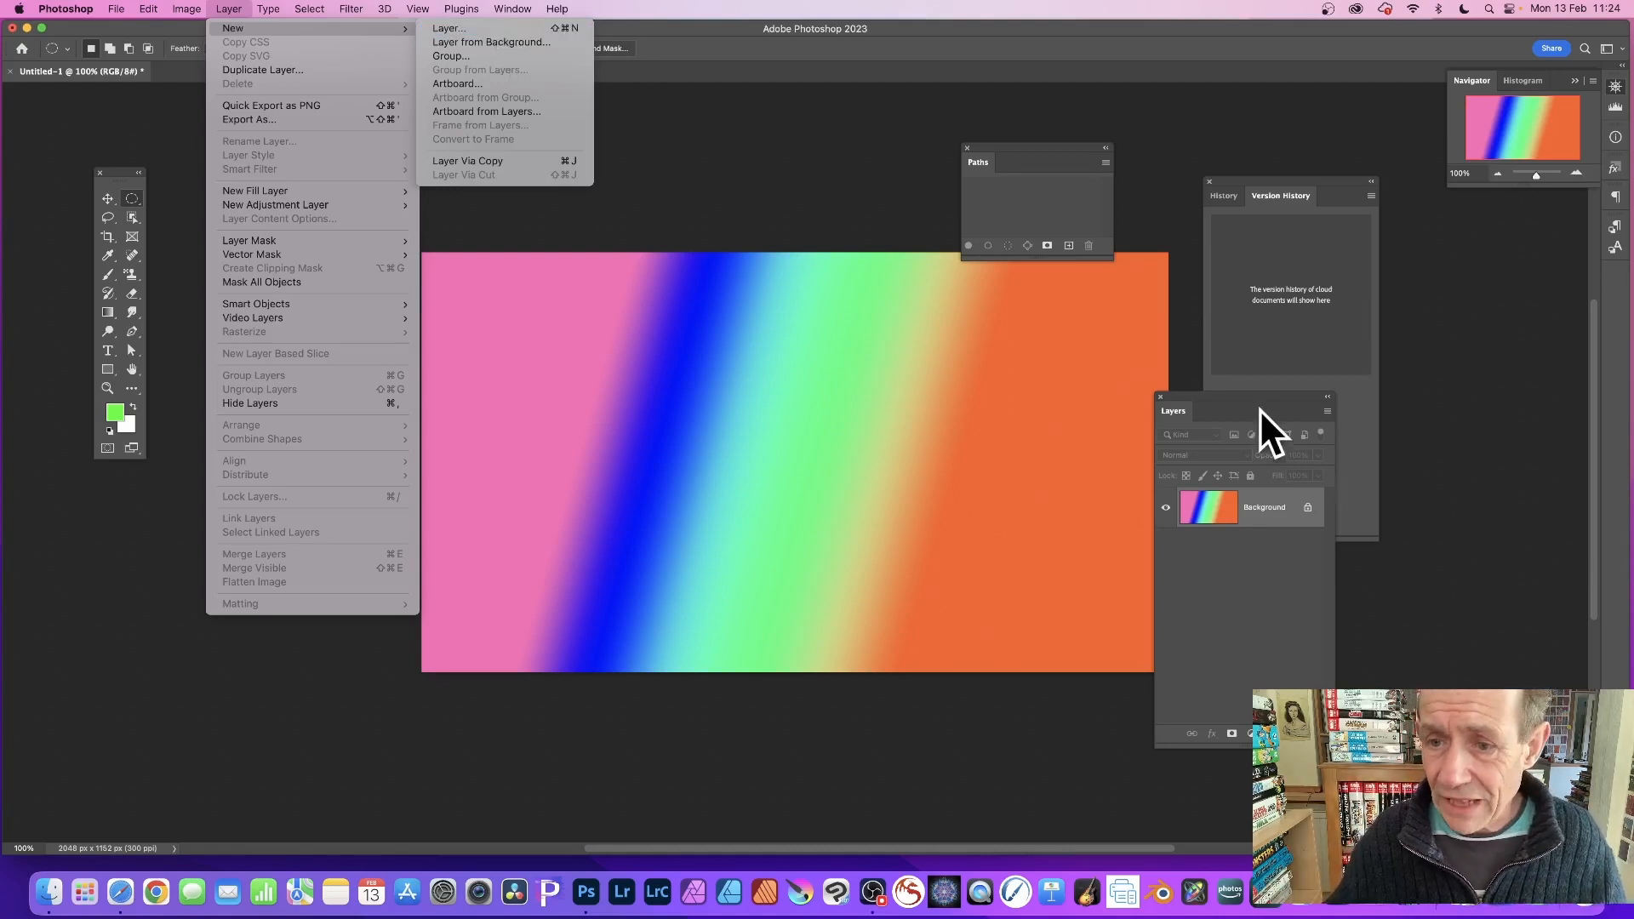
left_click(1212, 391)
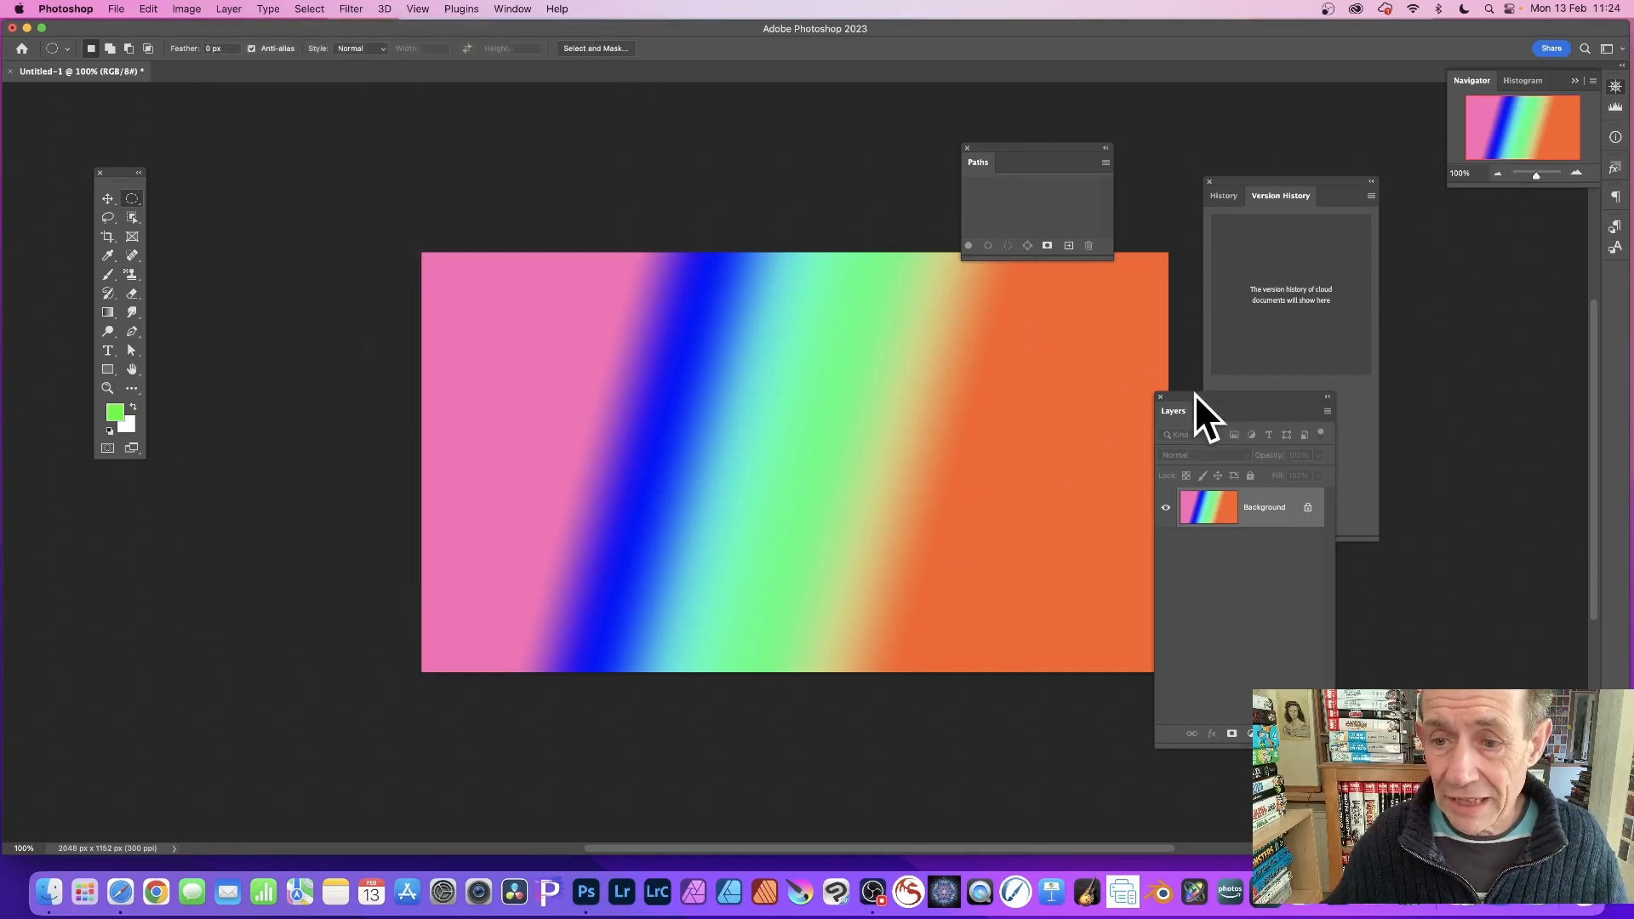
left_click_drag(1193, 394, 1015, 139)
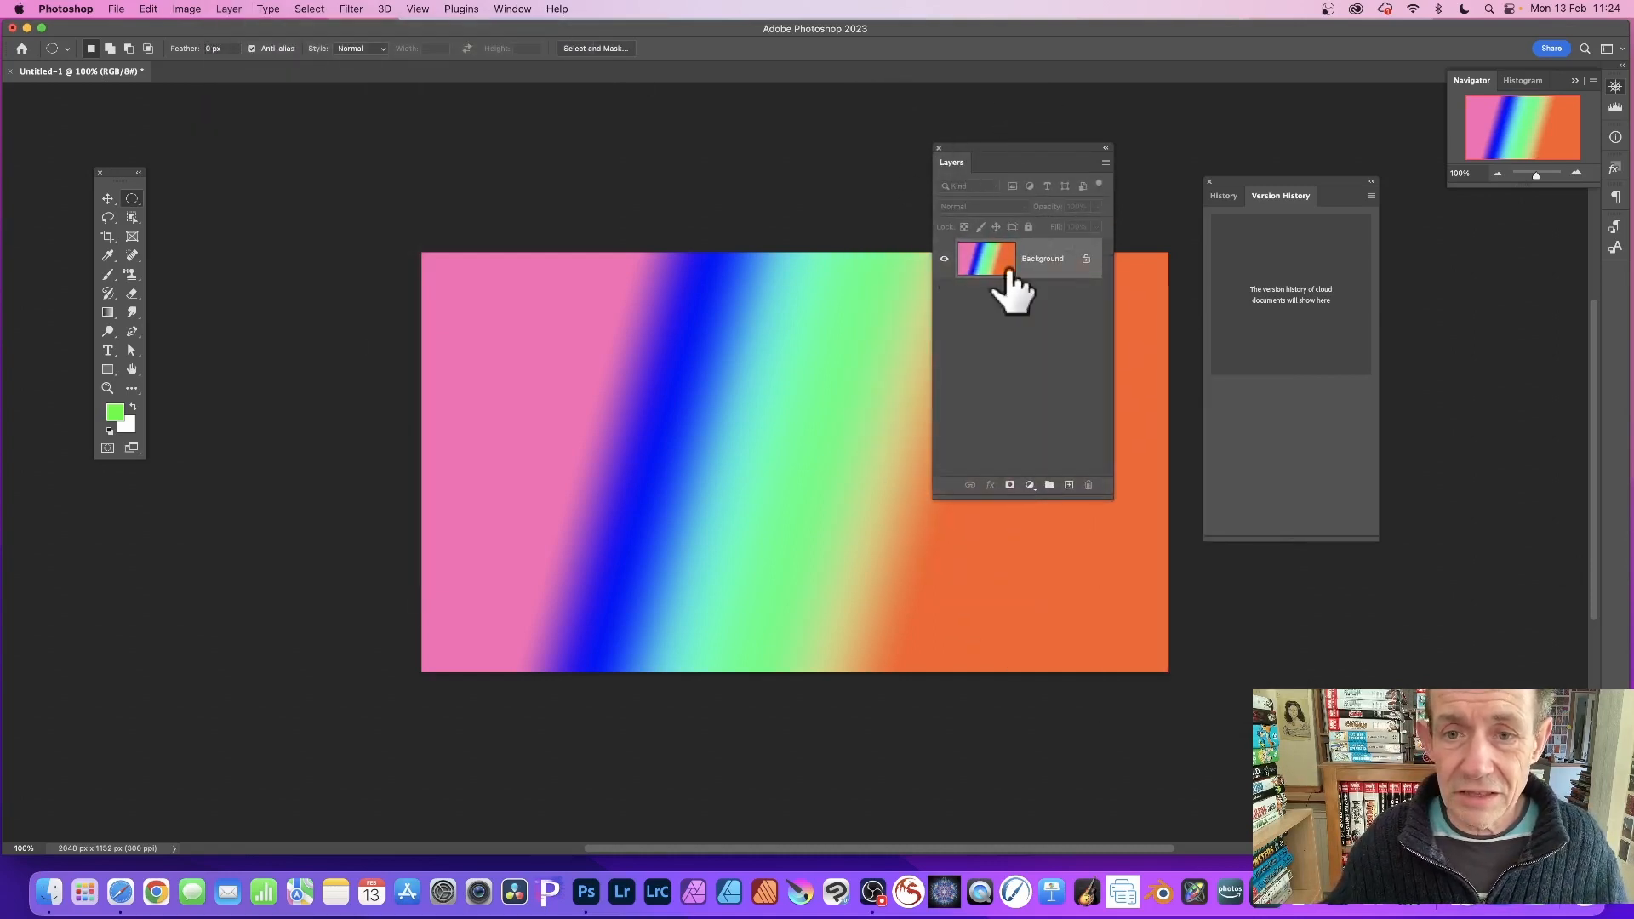
- Create a new empty layer named Layer 1 with Normal mode and 100% opacity above the Background
left_click(230, 8)
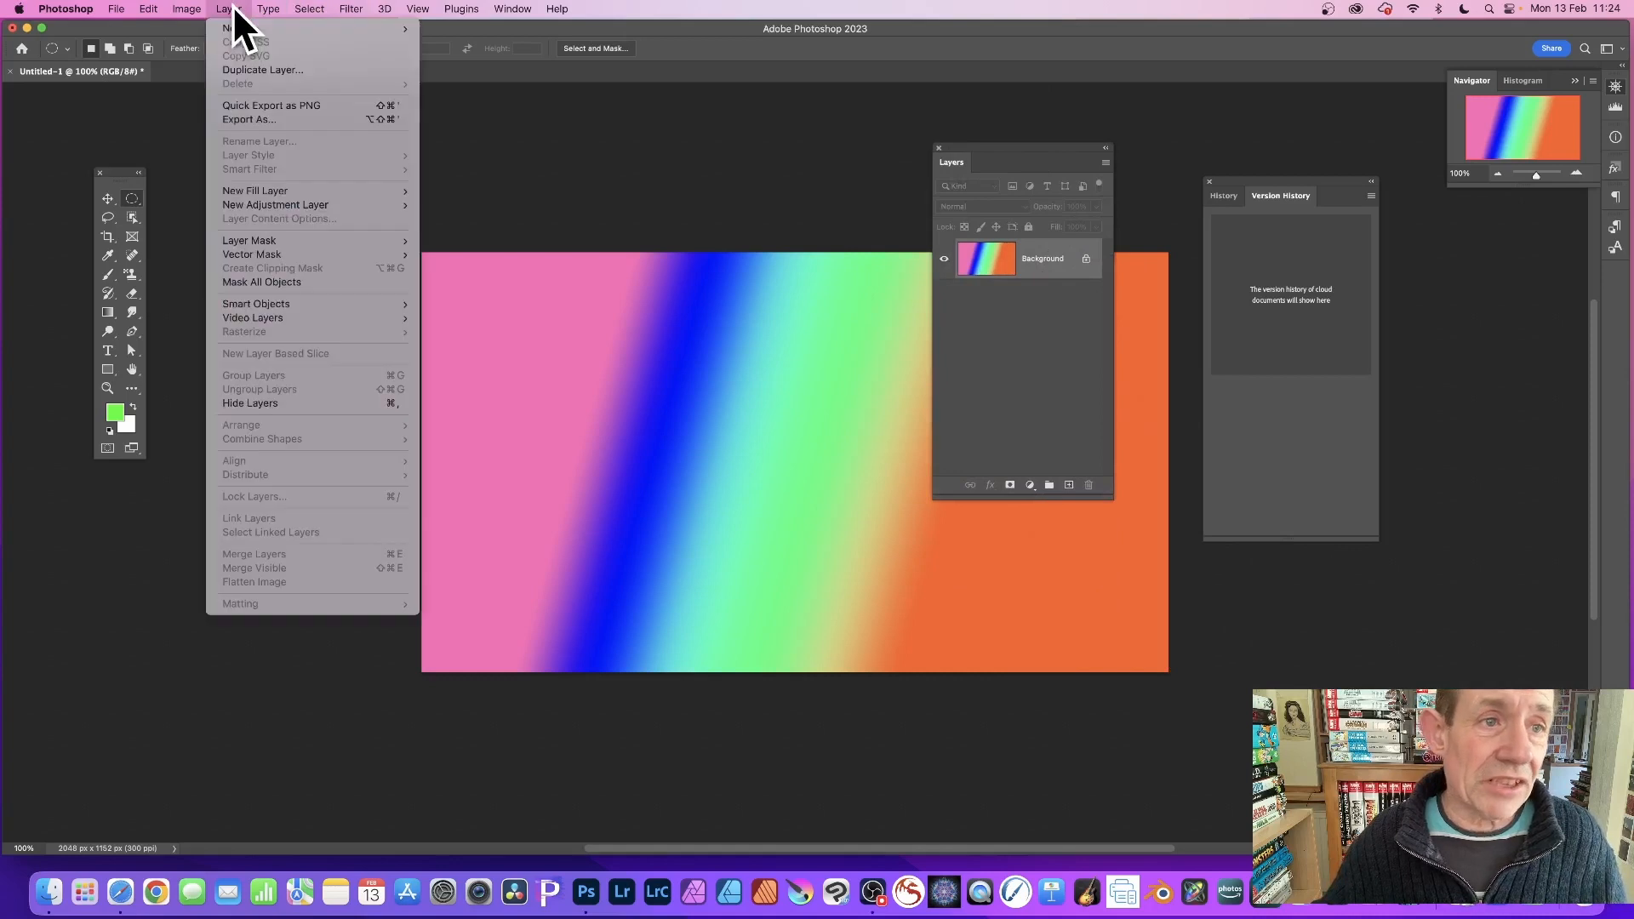
mouse_move(234, 27)
left_click(502, 31)
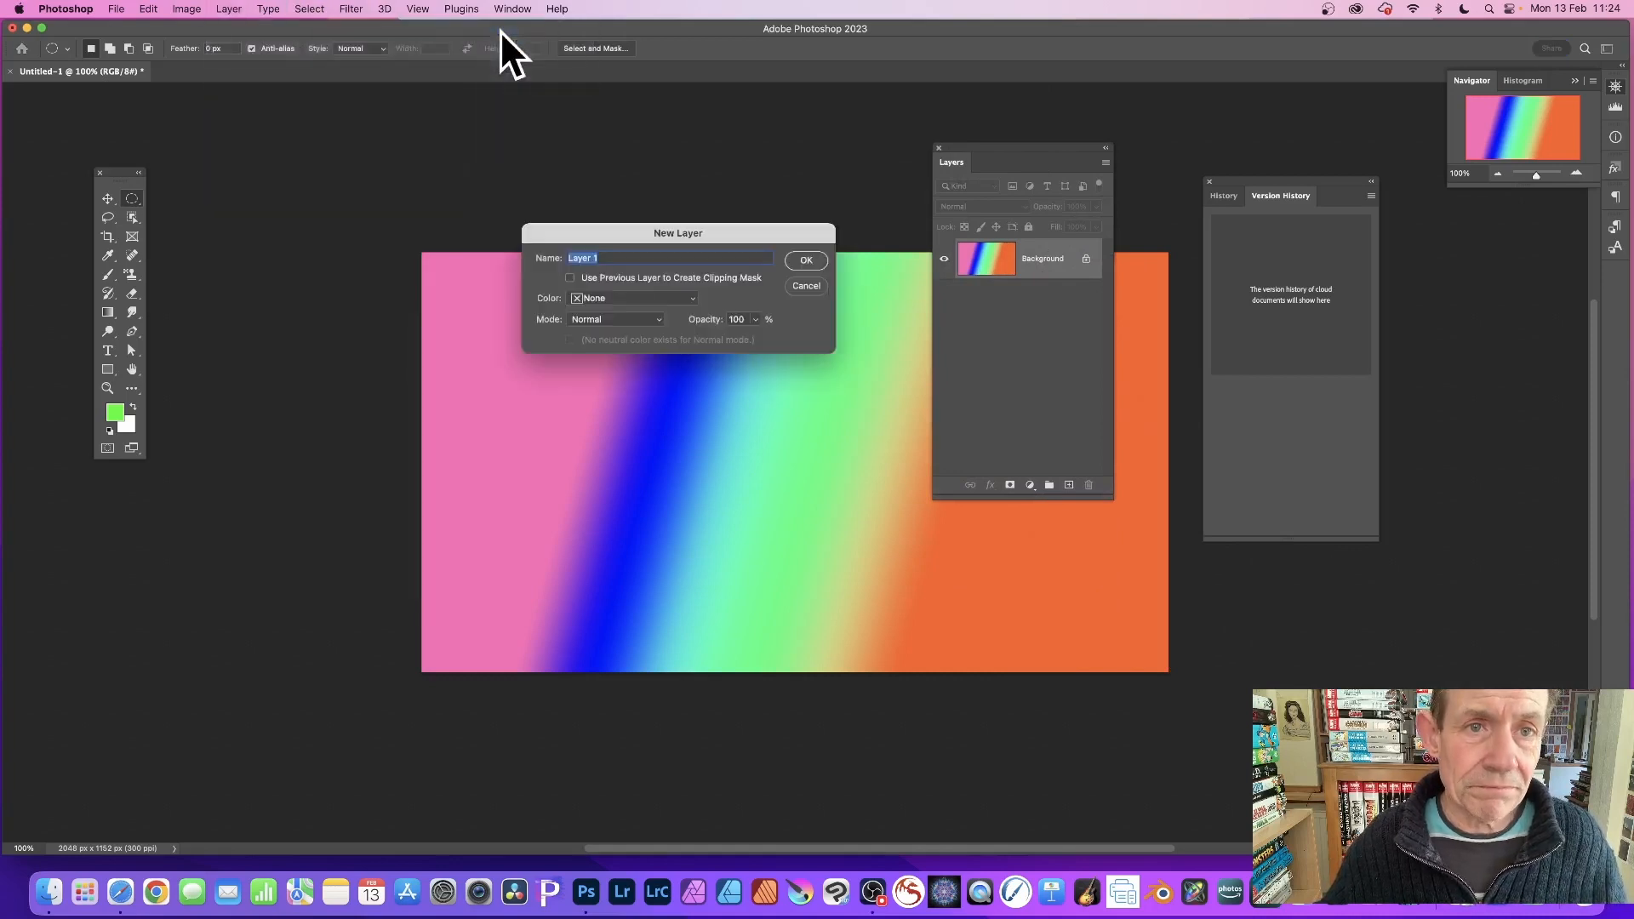
left_click(807, 258)
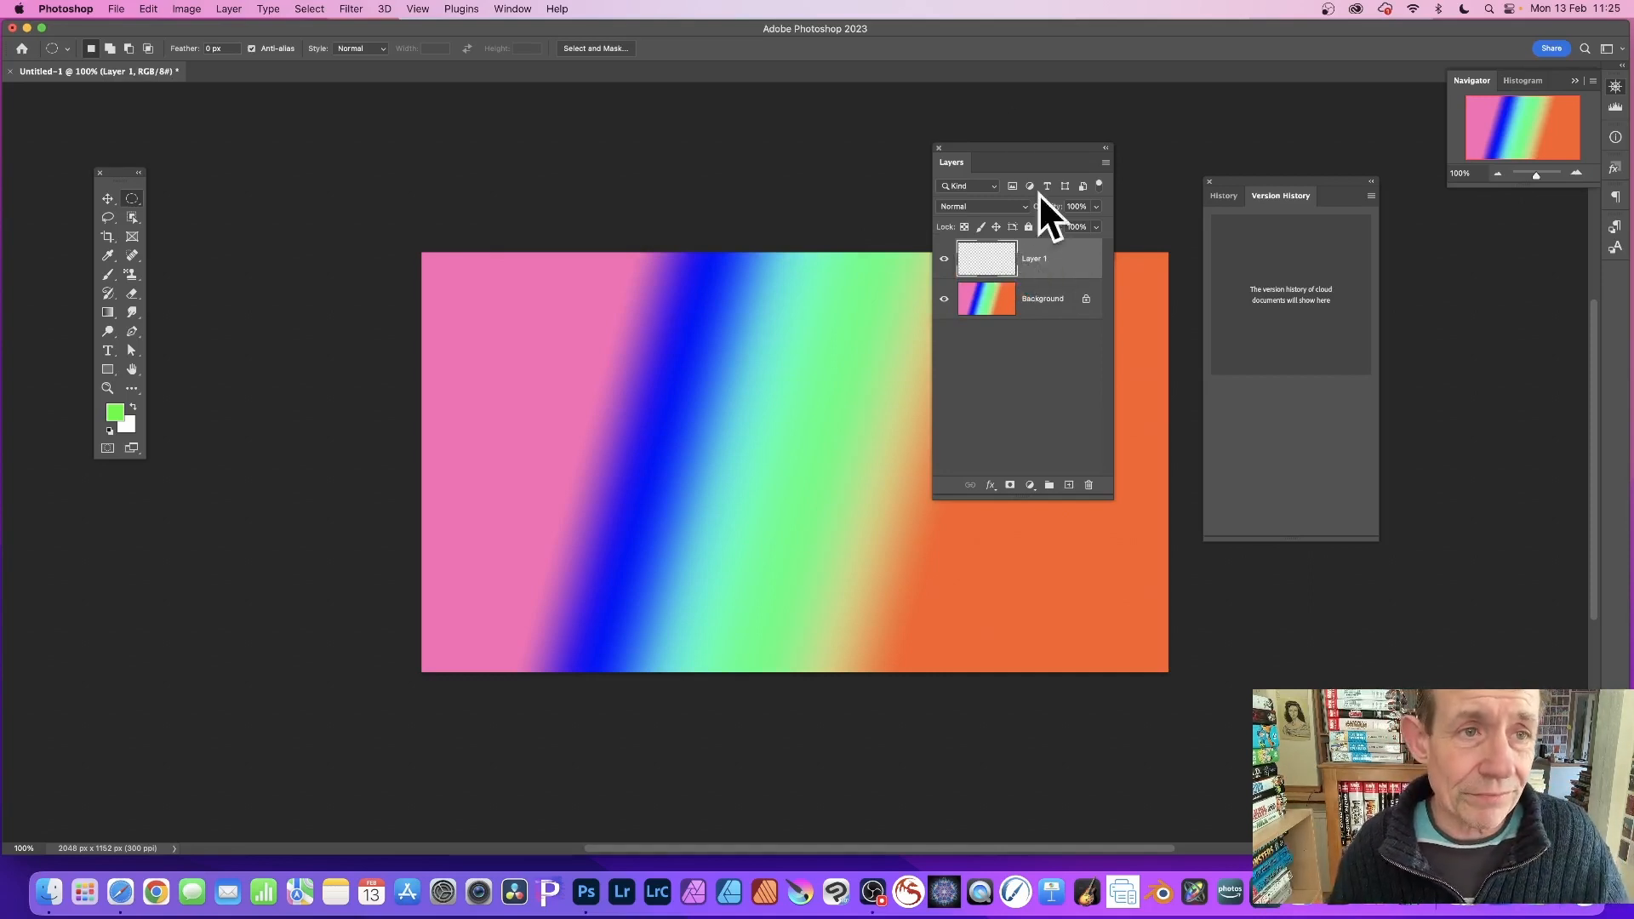
- Look at the layer copy and delete commands, and open Export As for the empty Layer 1 without exporting
left_click(228, 8)
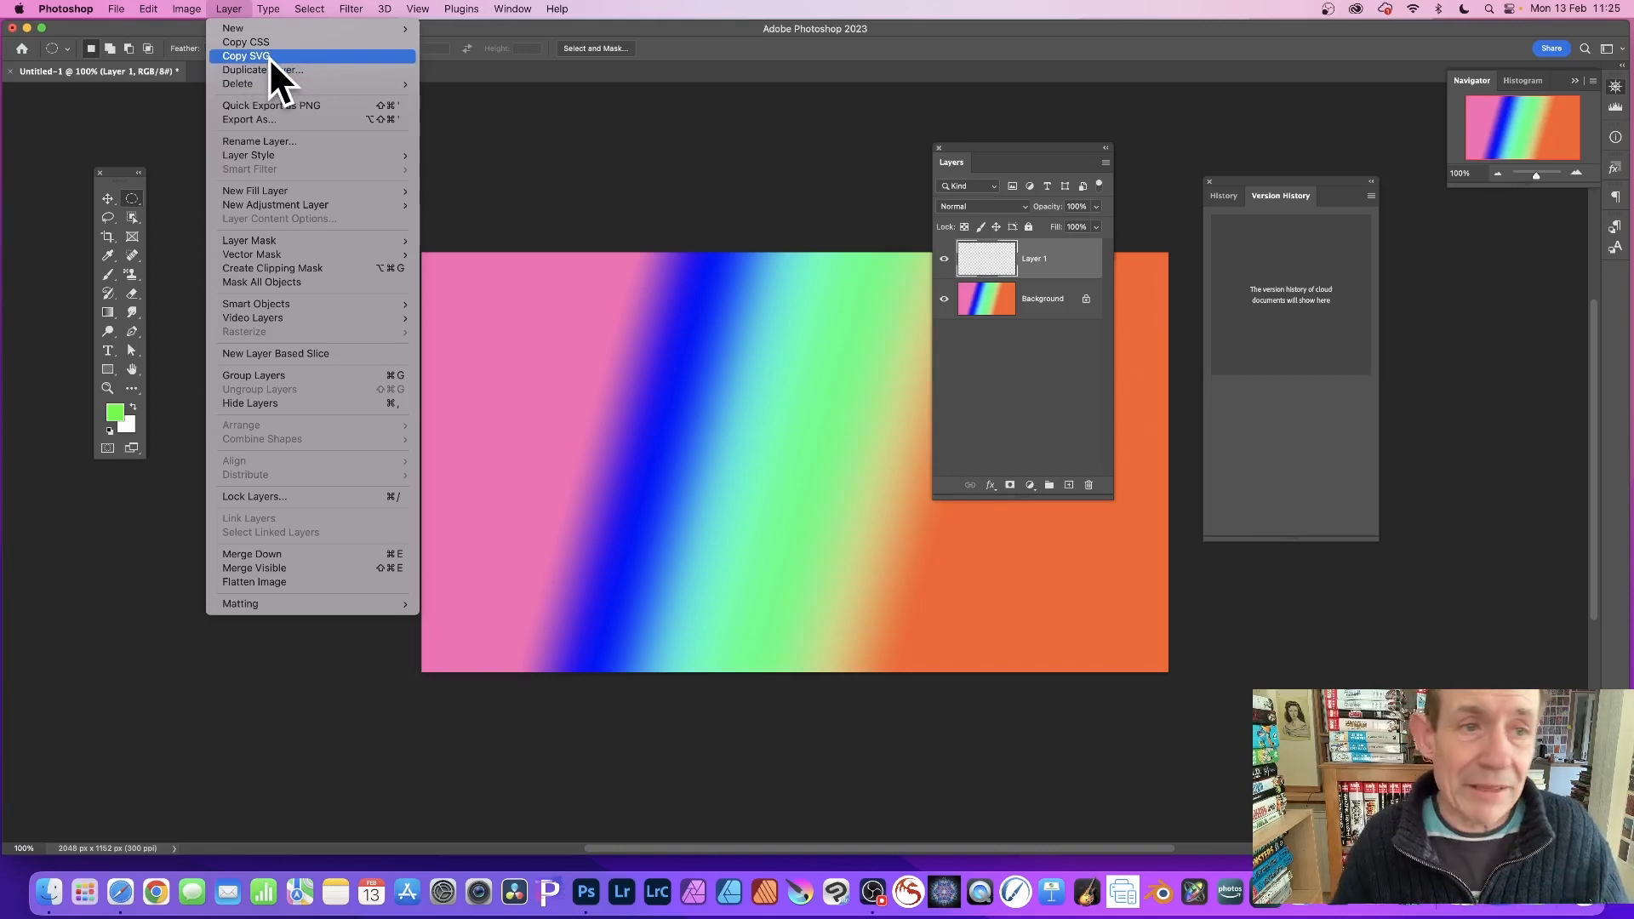
mouse_move(265, 79)
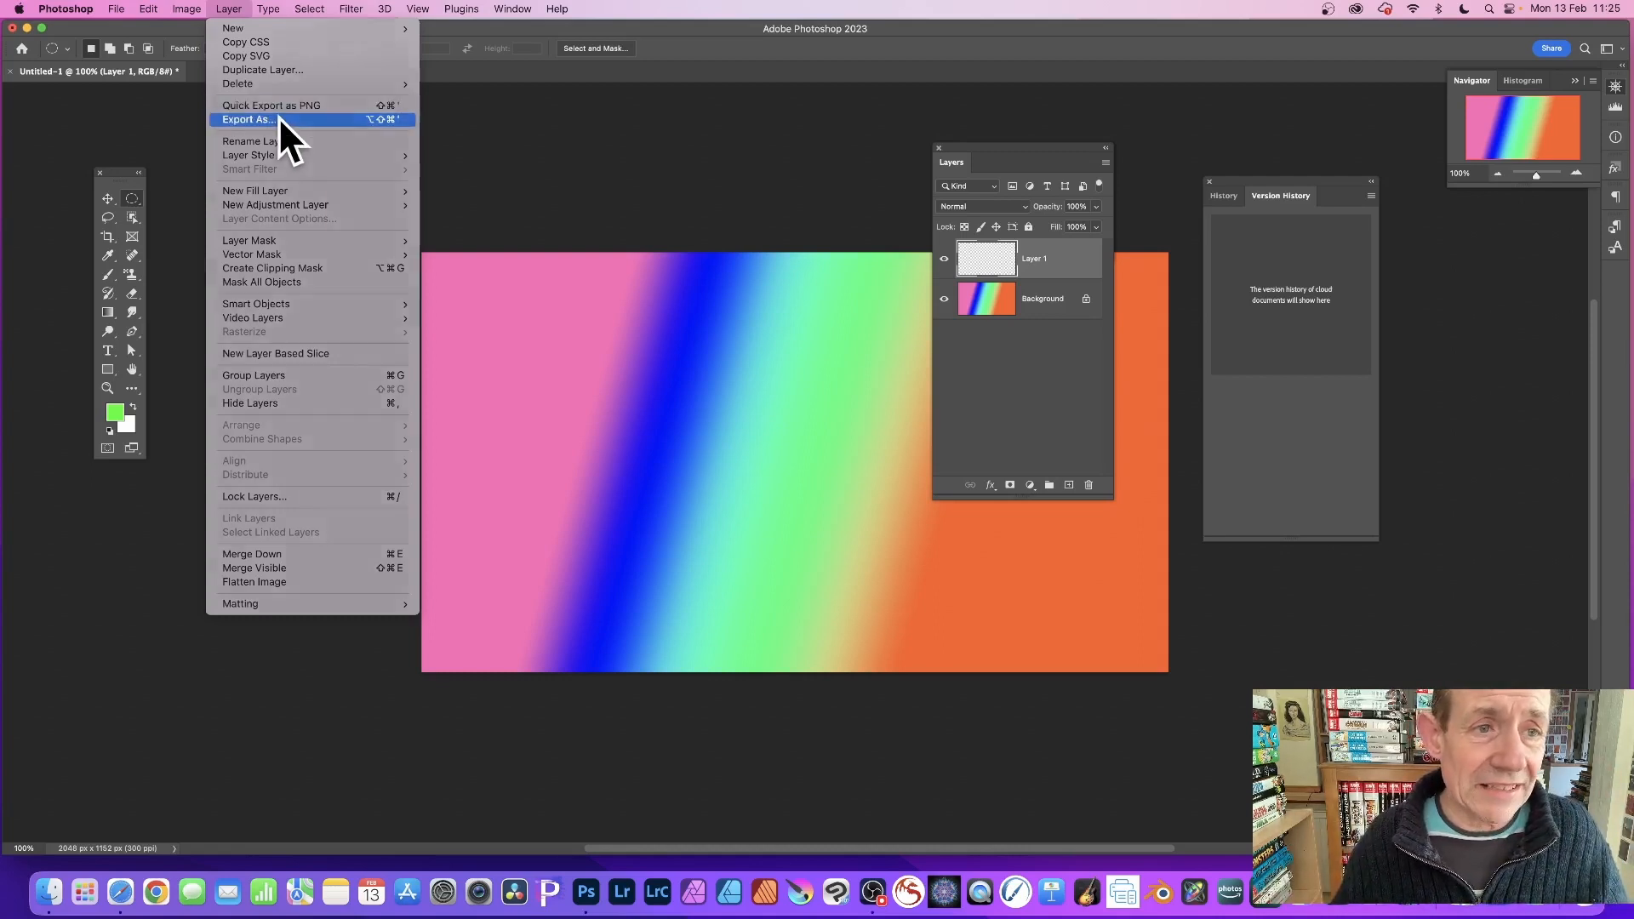
left_click(279, 116)
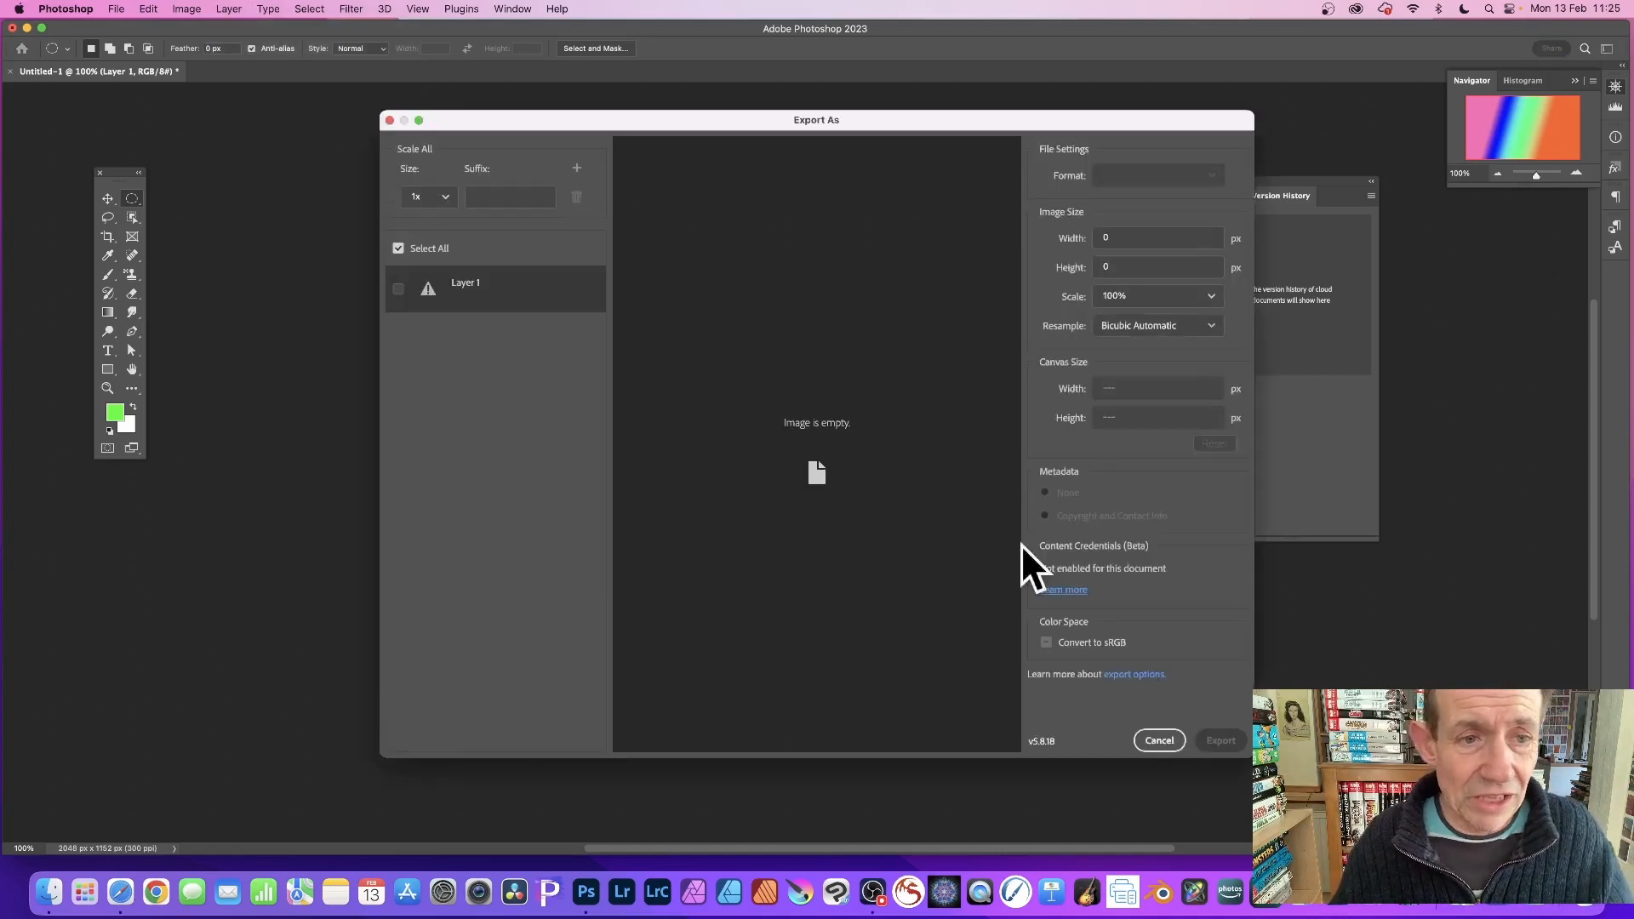
left_click(1159, 740)
- Select the Background layer and examine its Export As settings without exporting
left_click(981, 294)
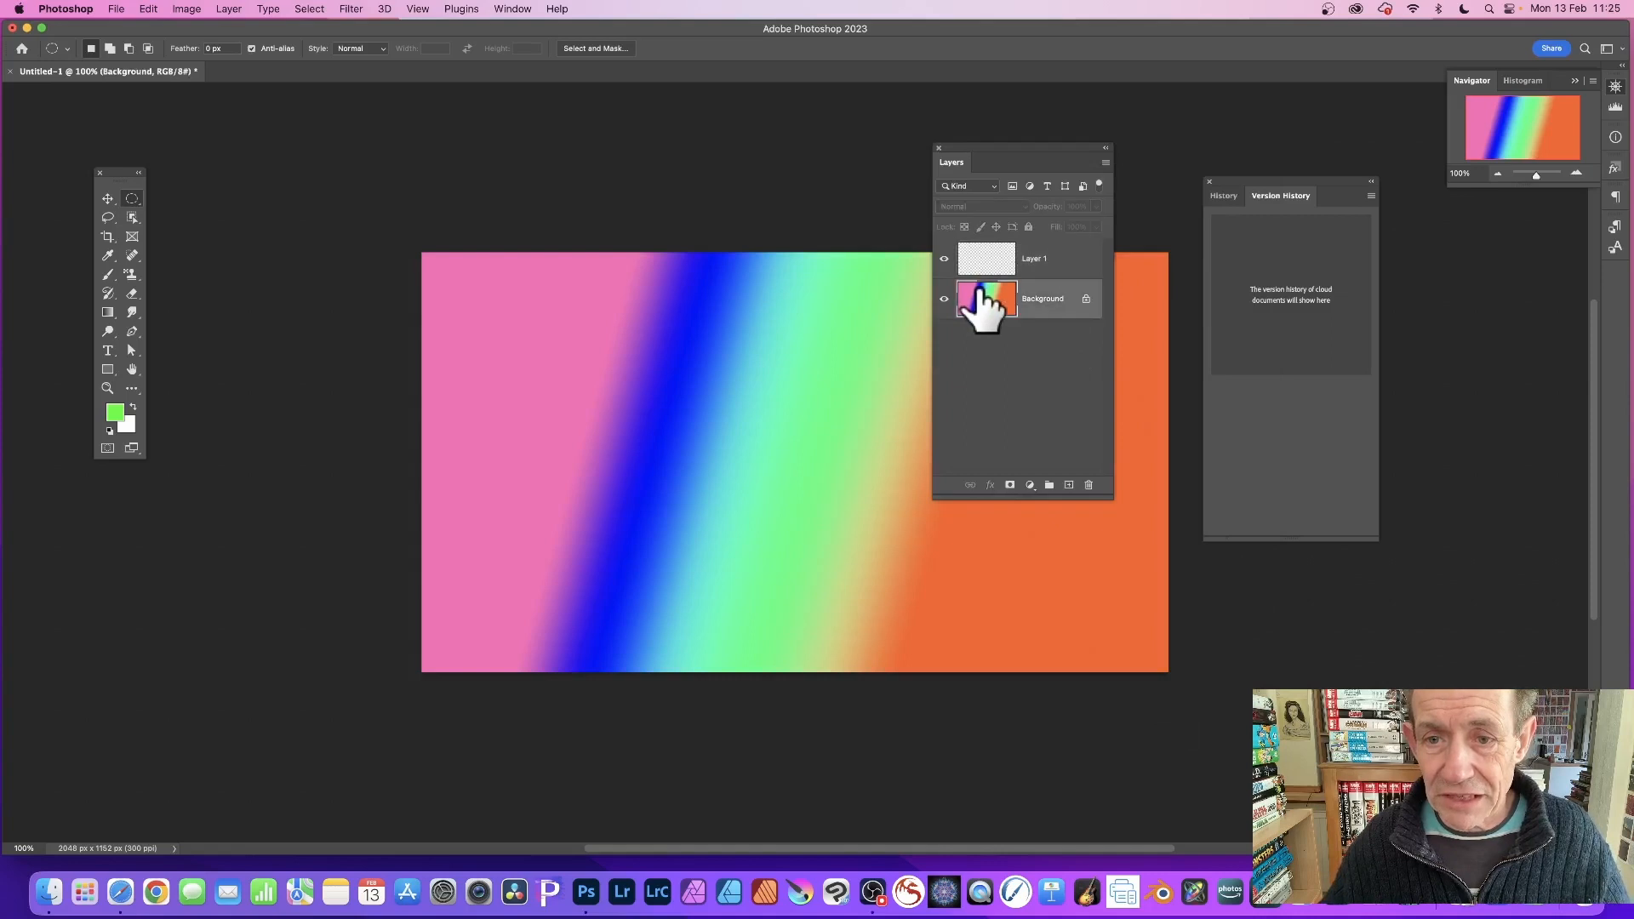
left_click(228, 8)
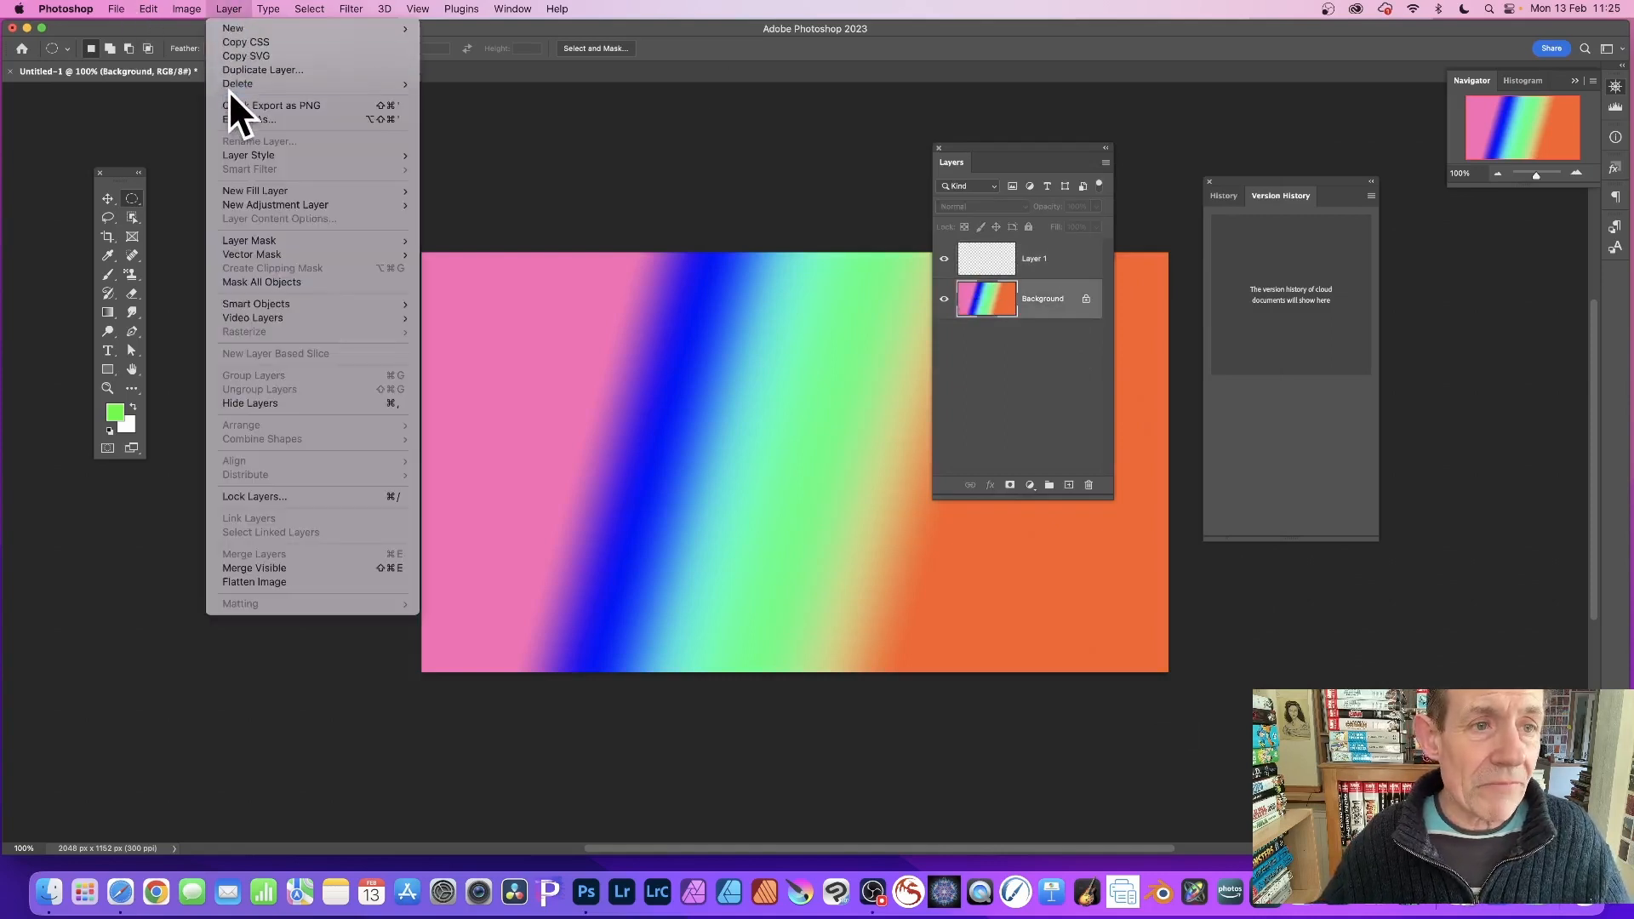
left_click(237, 115)
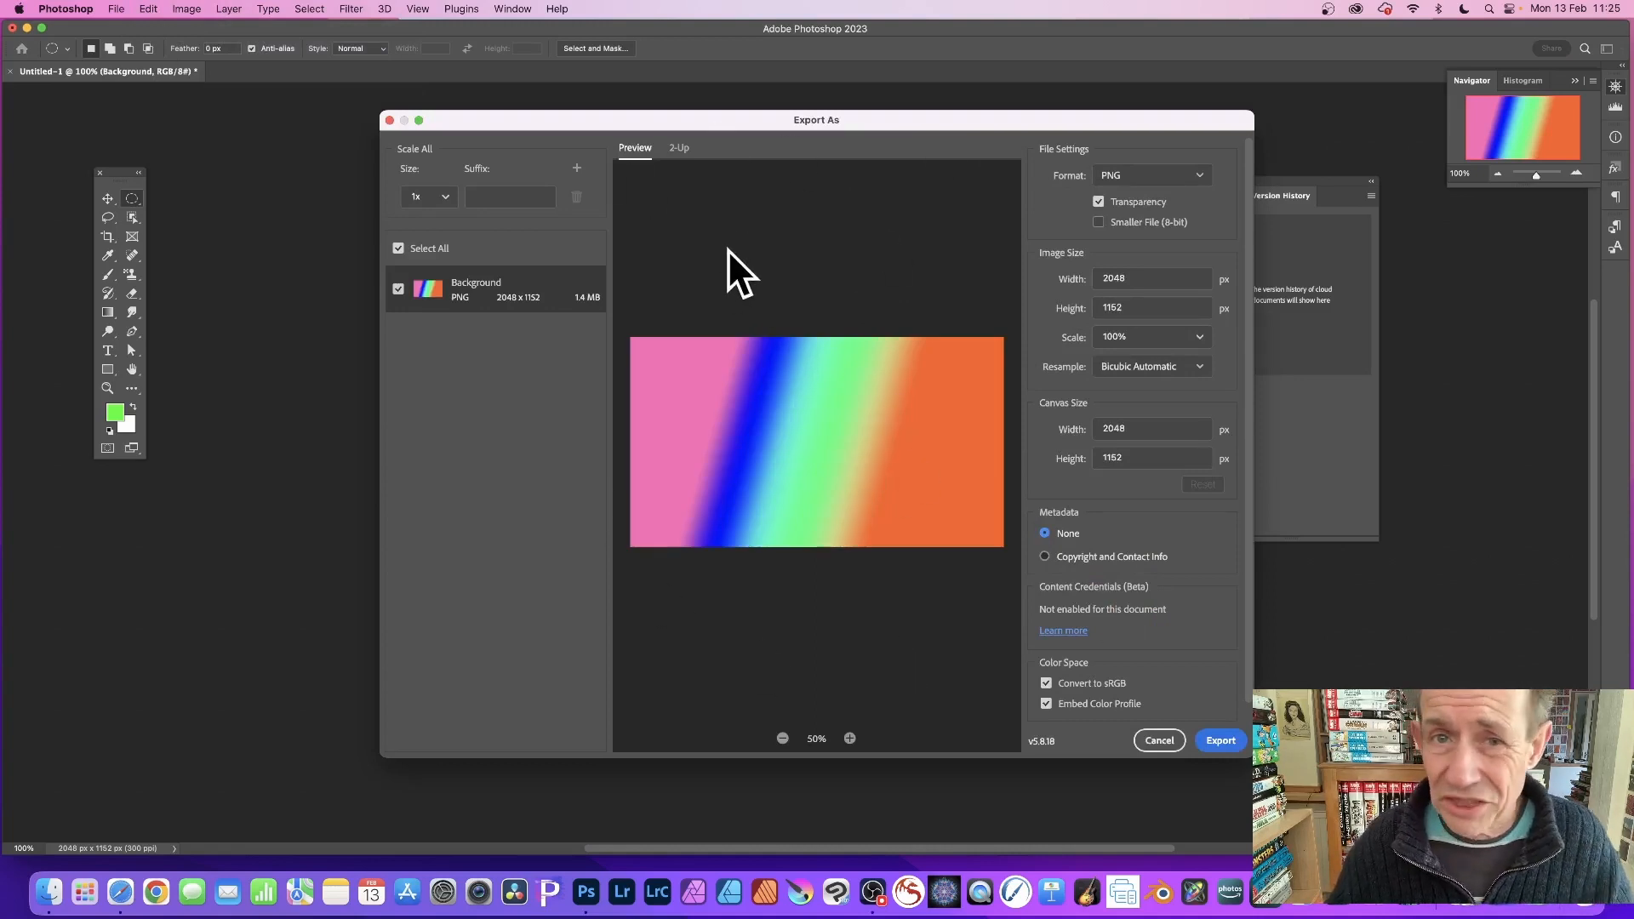
left_click(1160, 739)
- Look at the Layer Style, New Fill Layer and New Adjustment Layer options for the Background
left_click(230, 8)
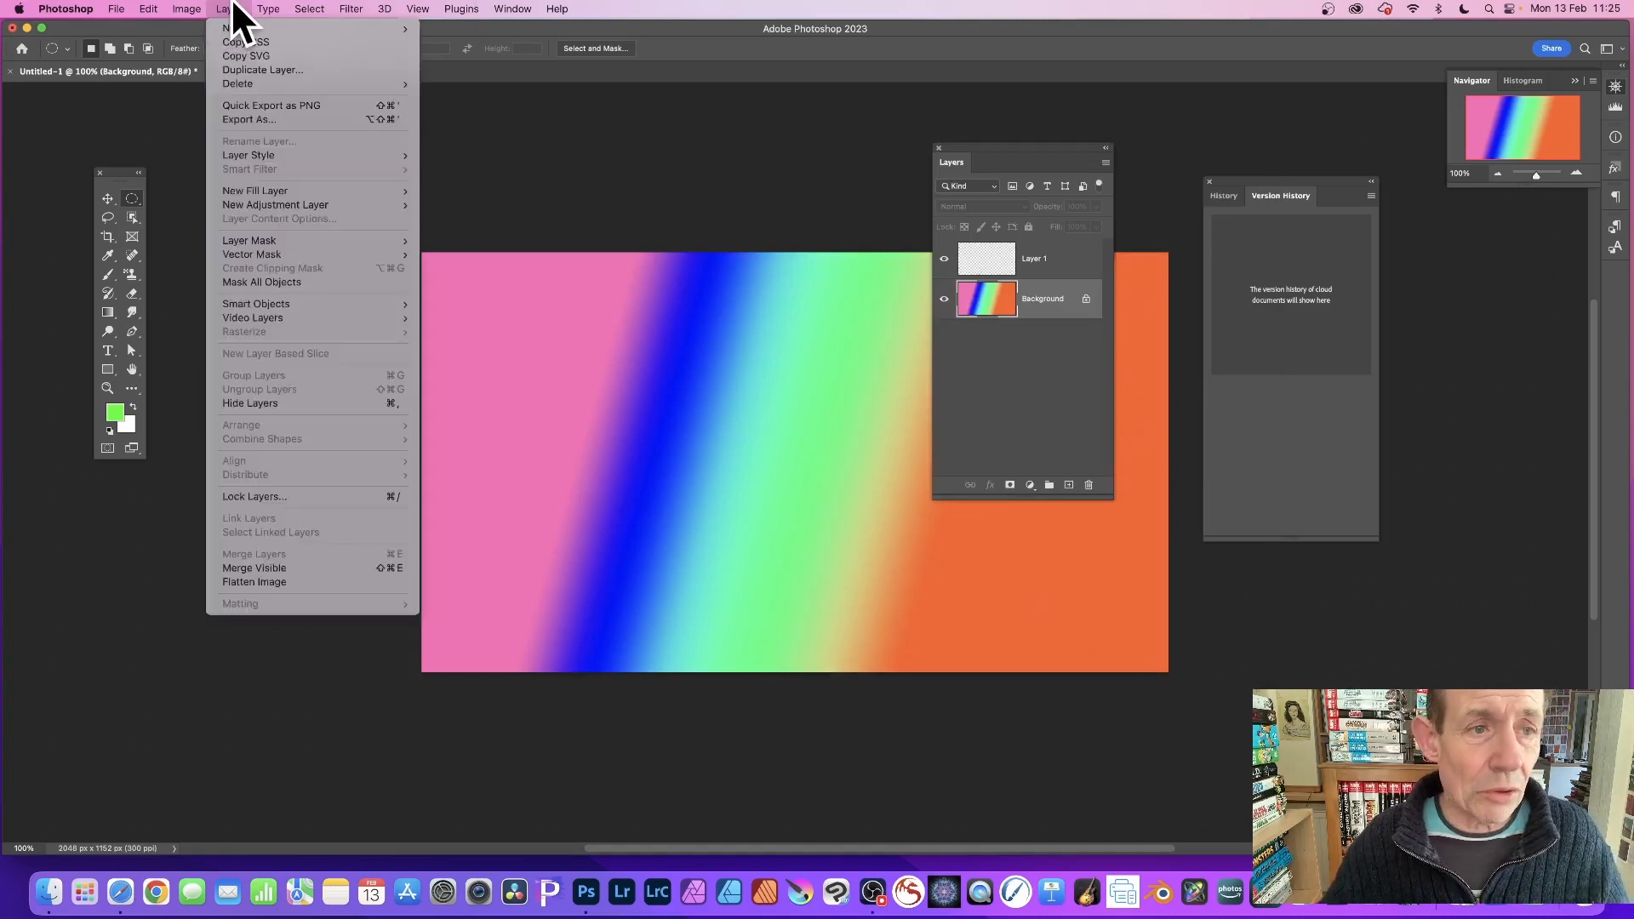
mouse_move(270, 156)
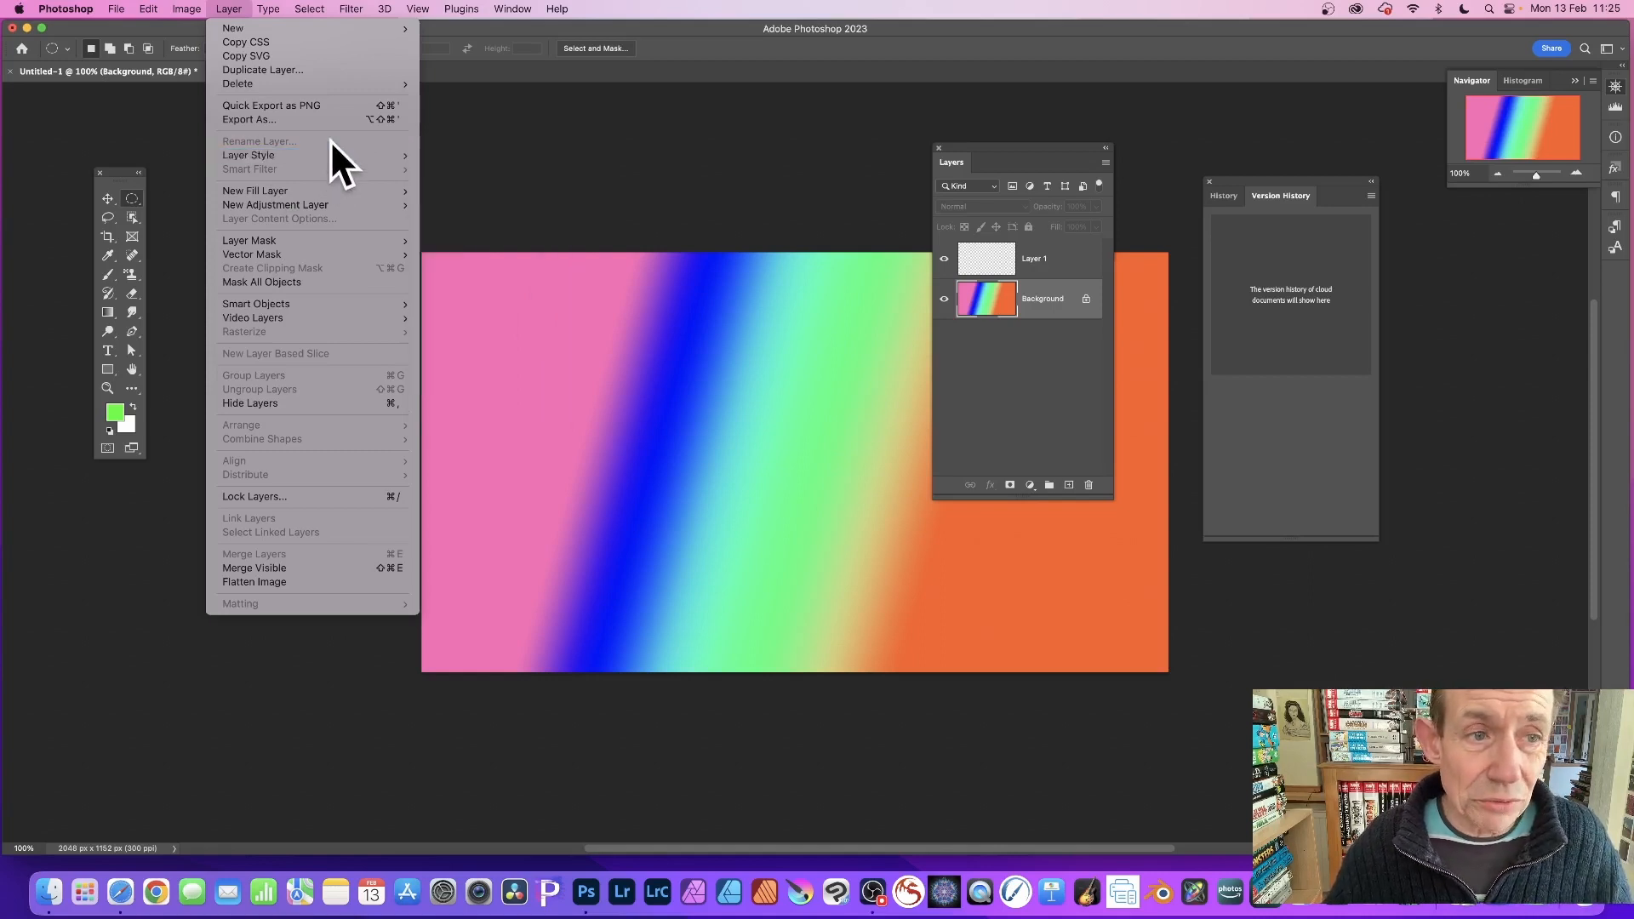
mouse_move(300, 192)
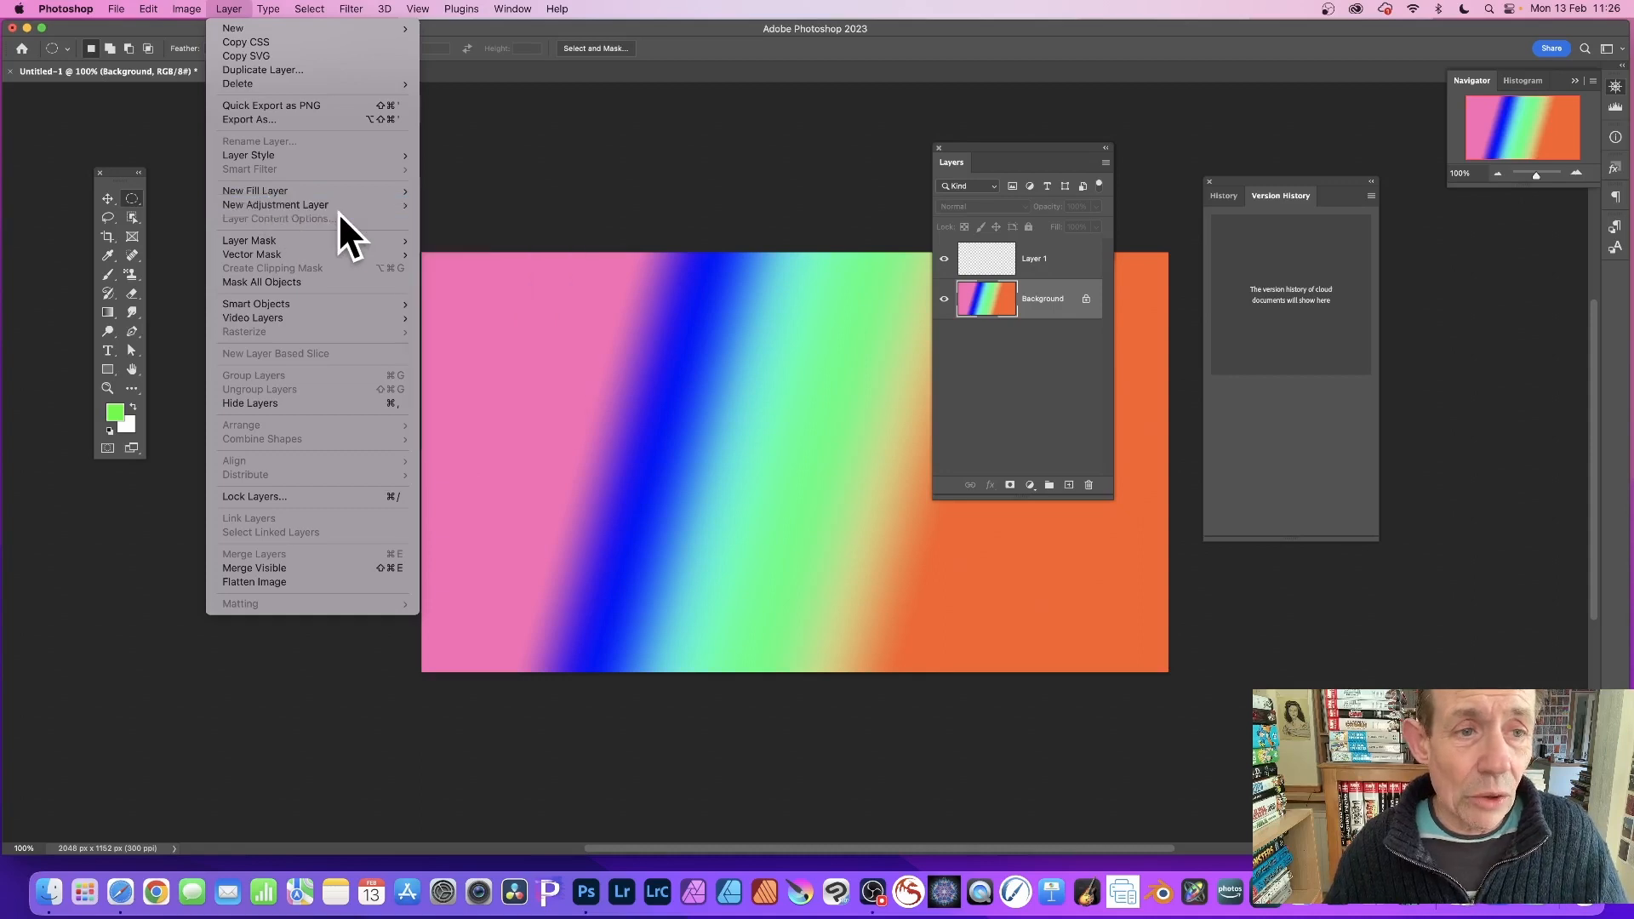
mouse_move(334, 206)
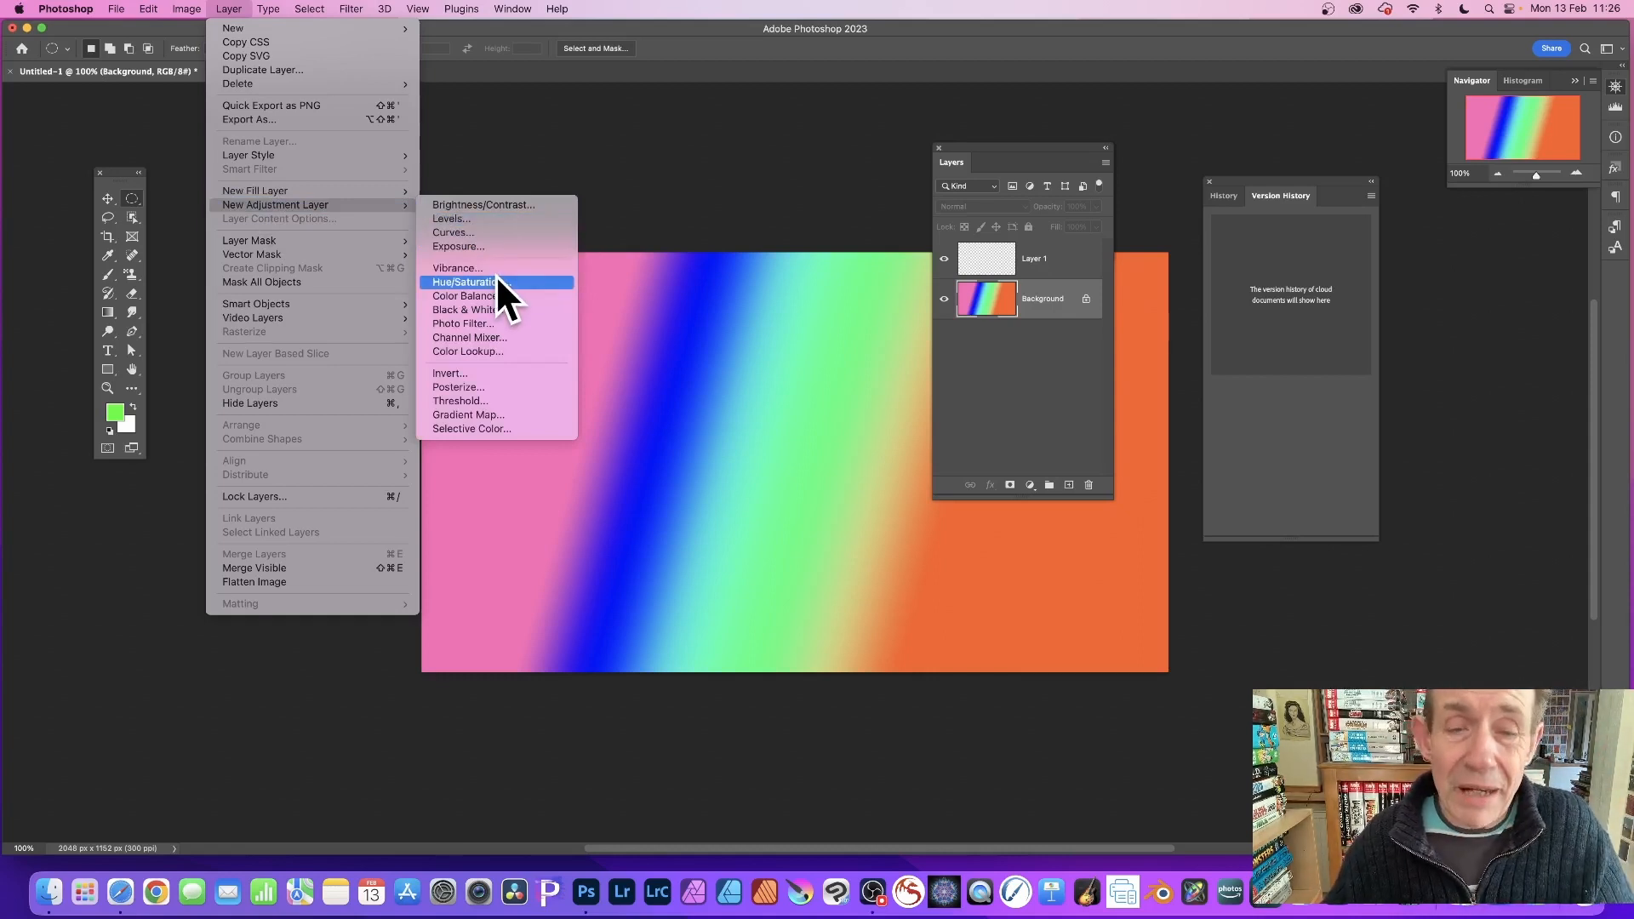
left_click(1030, 350)
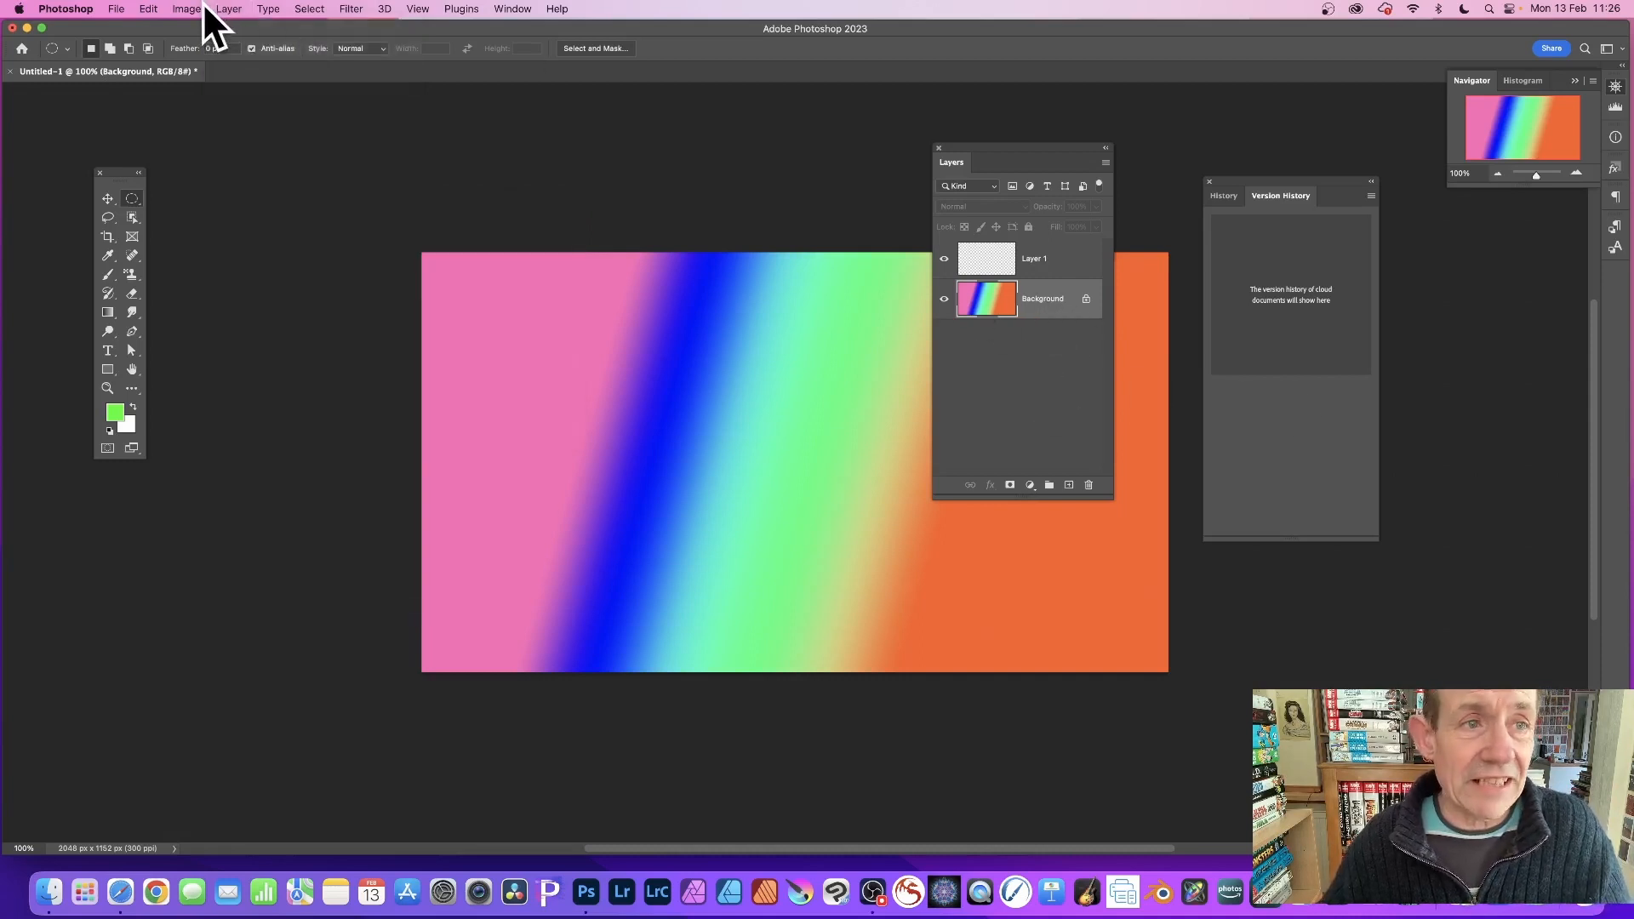
- Add a Levels adjustment layer named Levels 1 clipped to the Background, and close its Properties panel
left_click(226, 9)
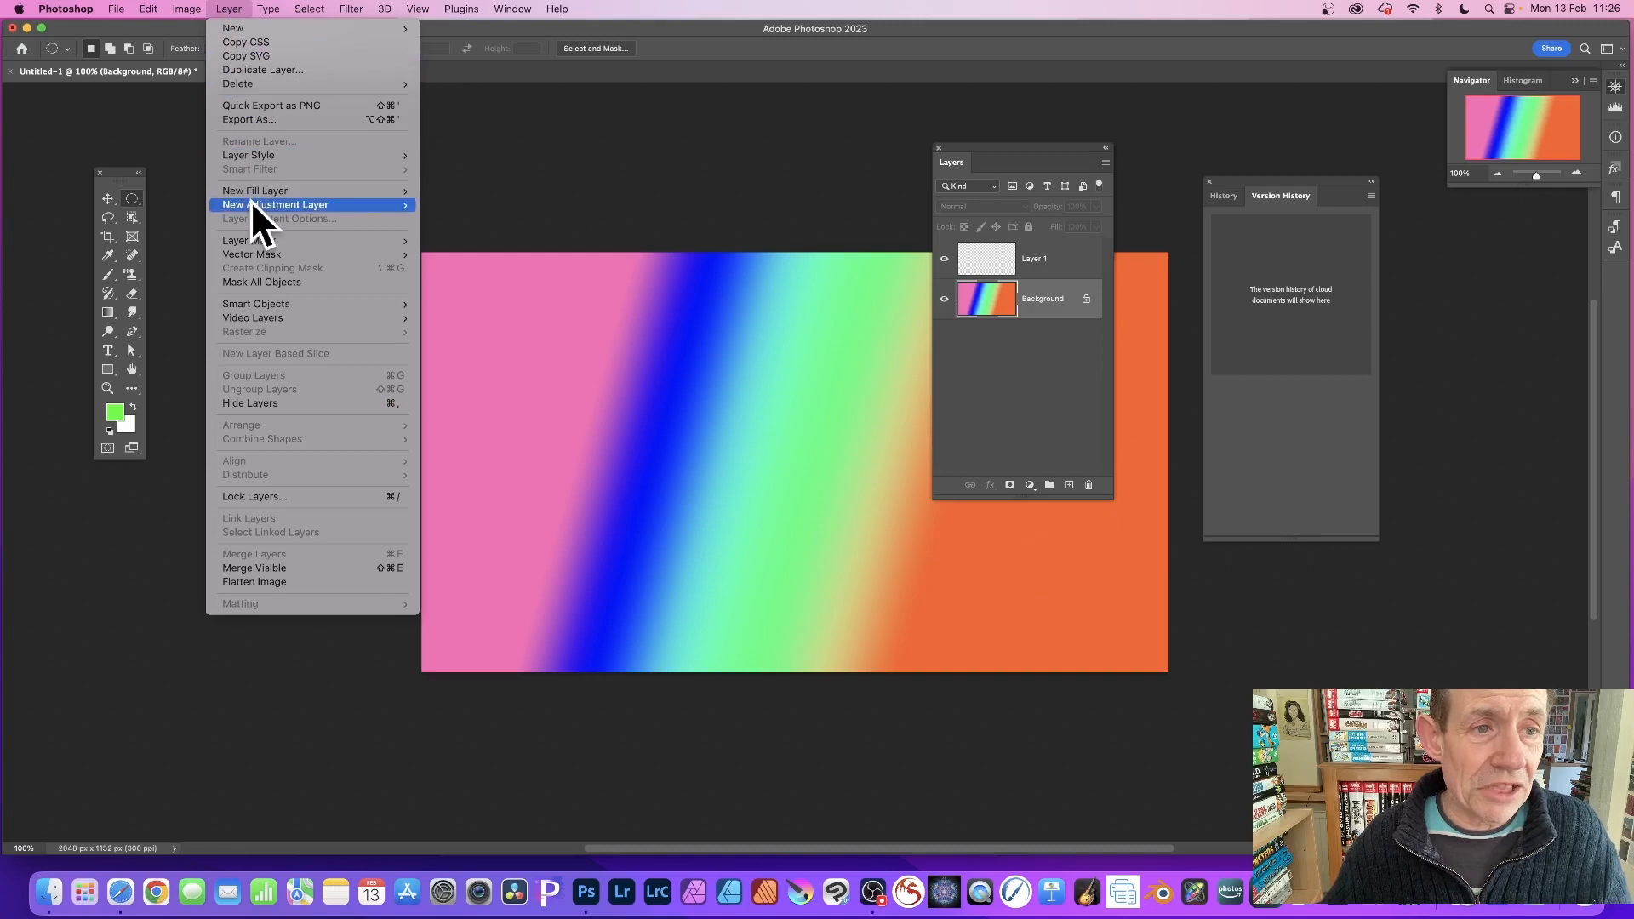
mouse_move(252, 205)
left_click(473, 223)
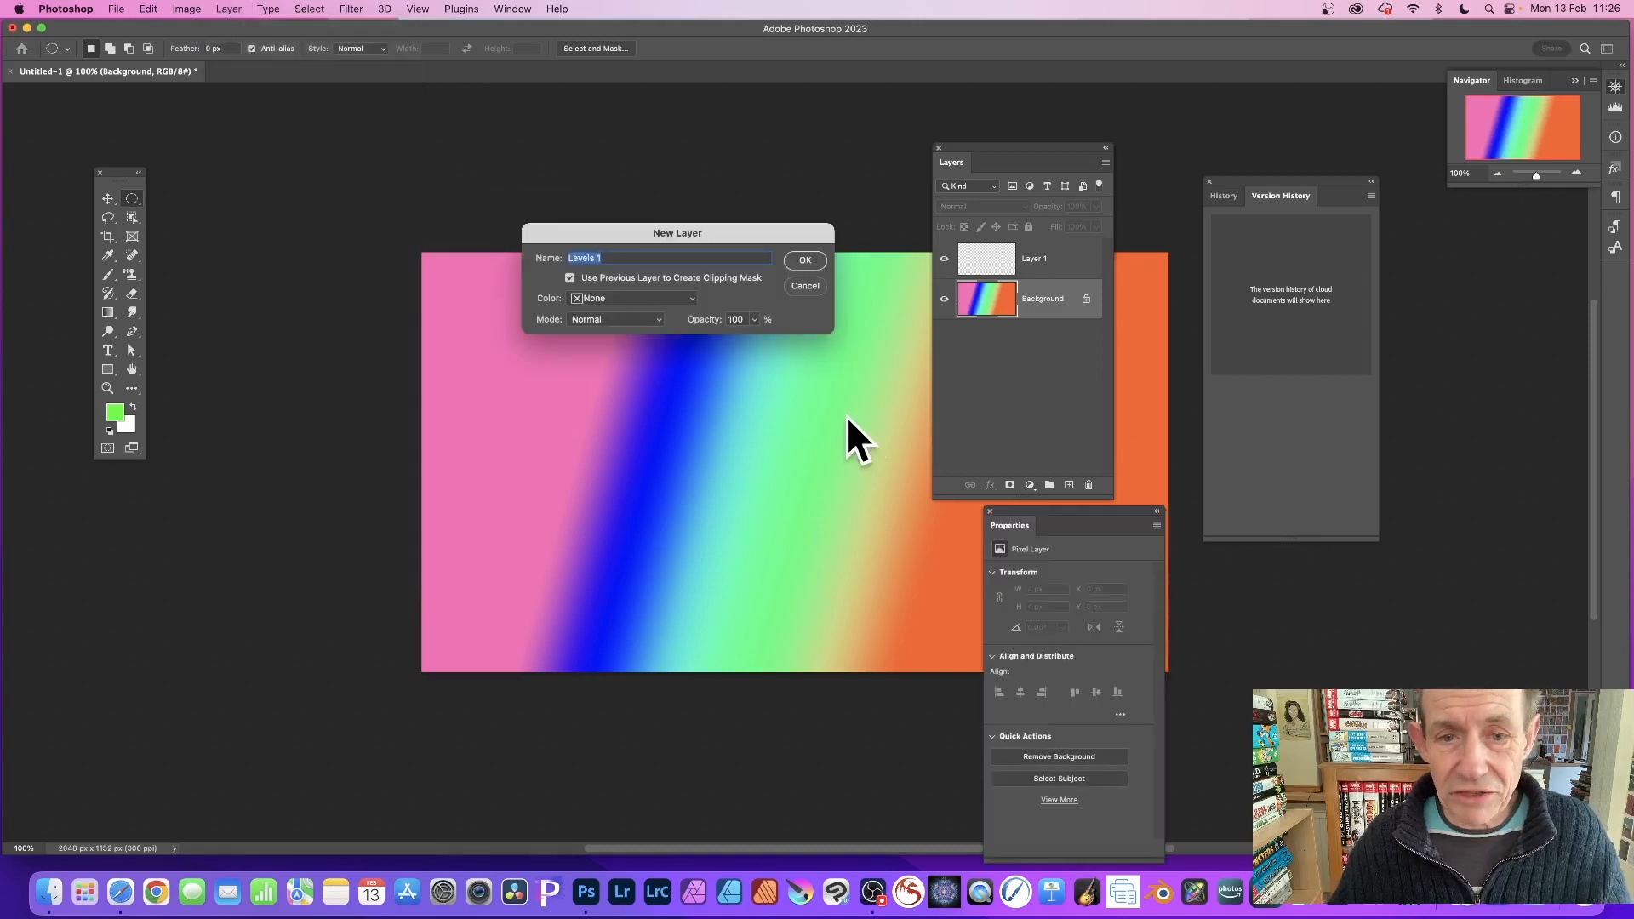
left_click(805, 260)
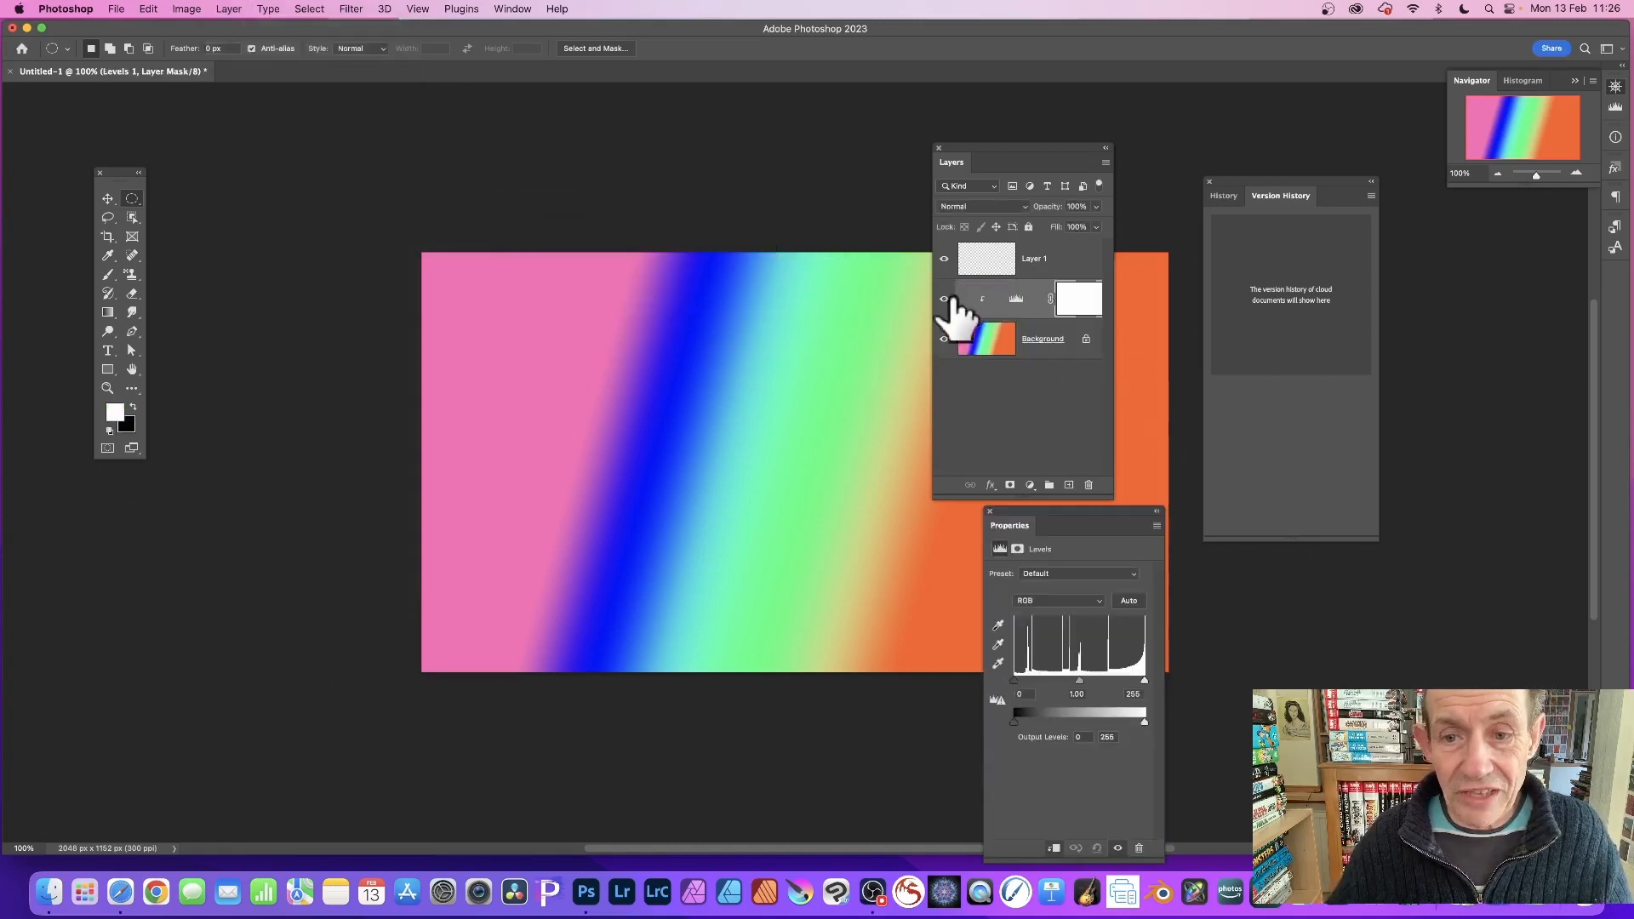
left_click(990, 512)
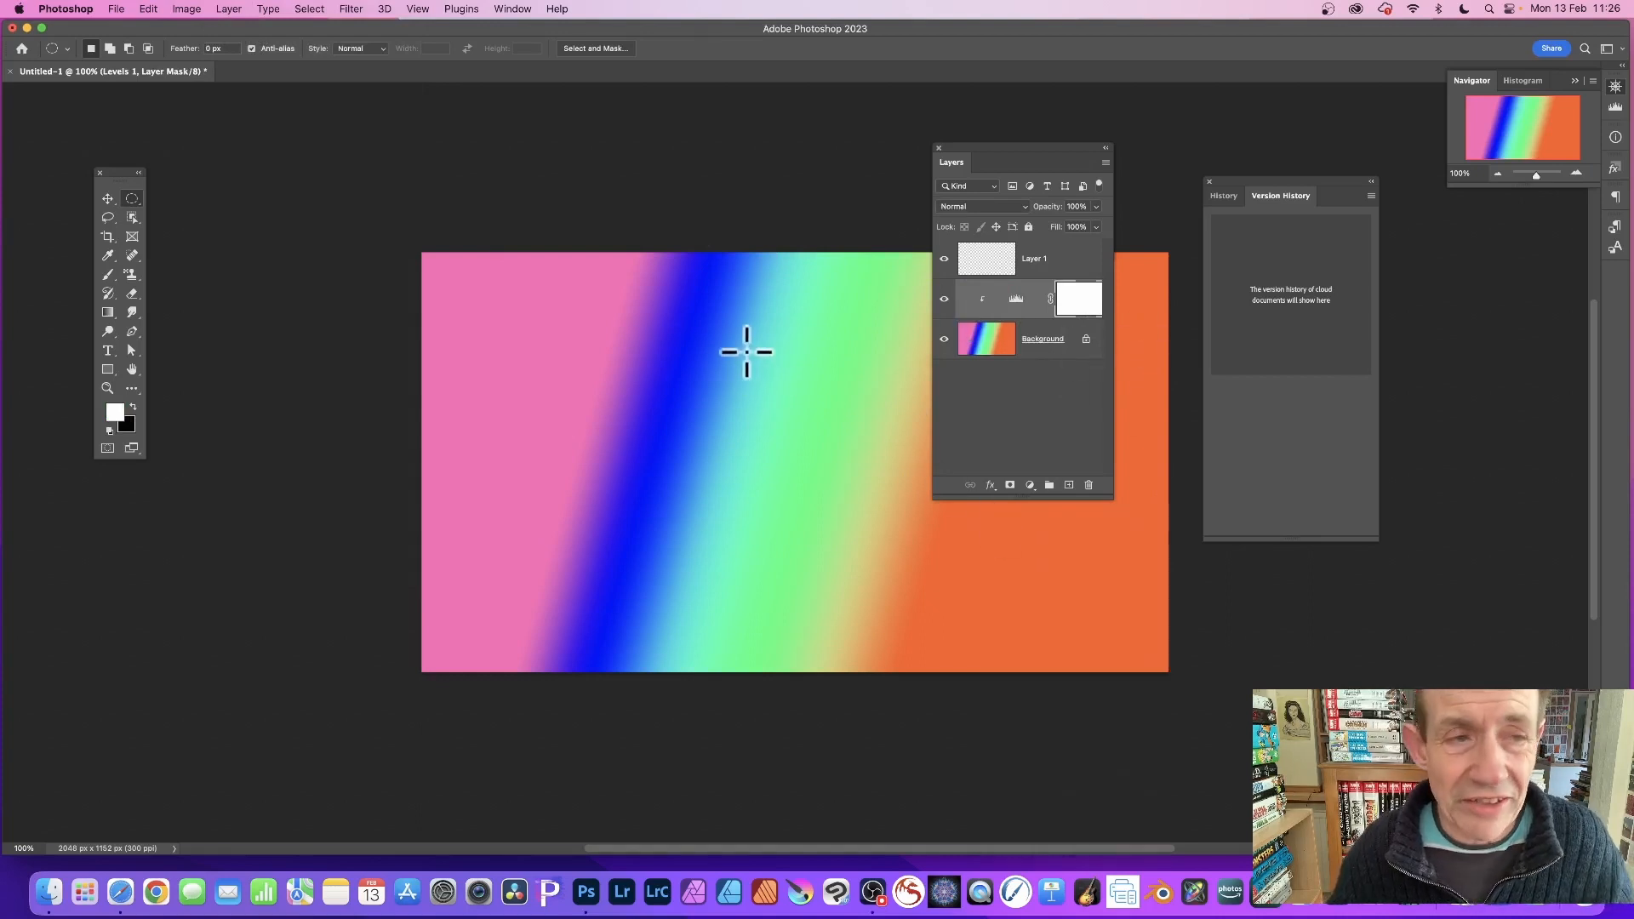
- Look through the remaining Layer commands, including Video Layers, and the Type commands
left_click(242, 8)
mouse_move(257, 318)
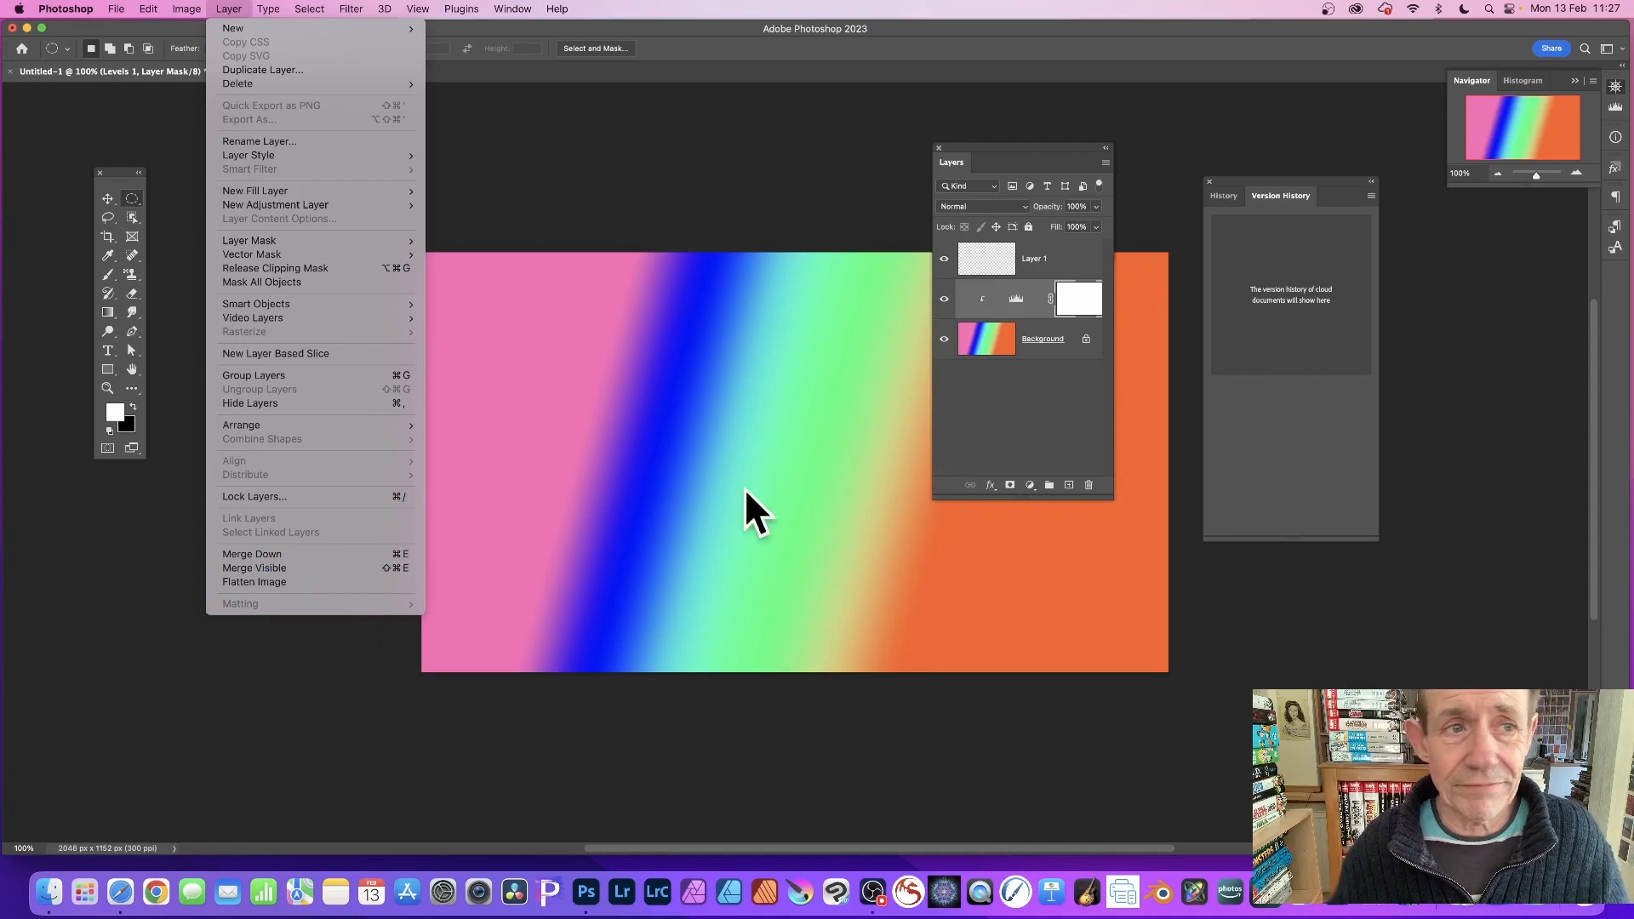
mouse_move(270, 10)
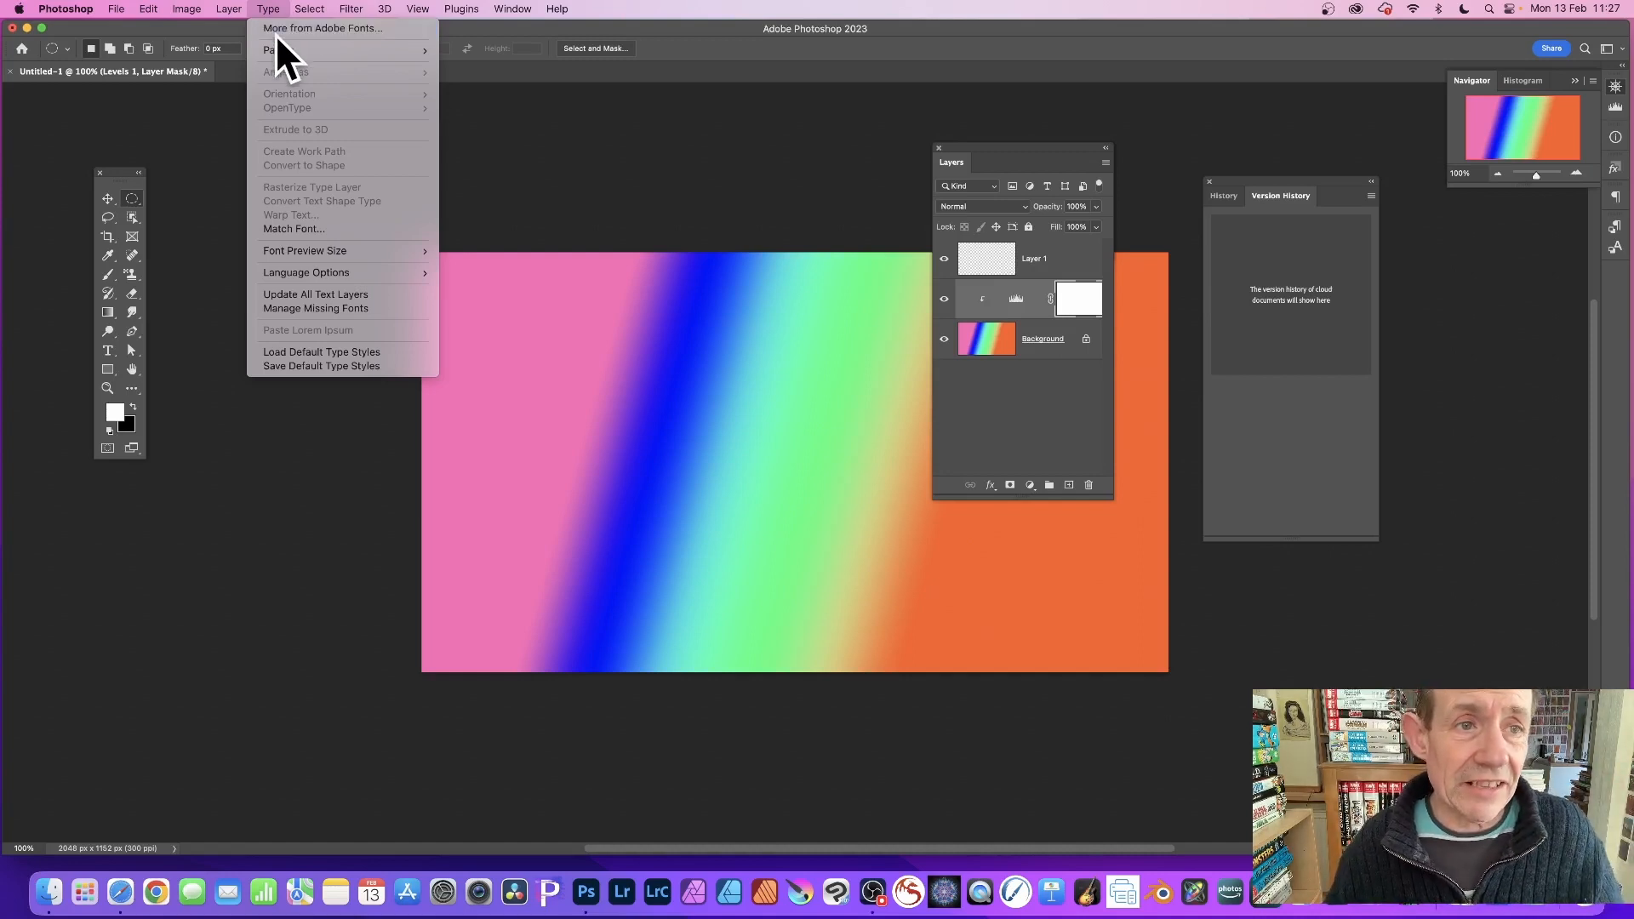
- Show the Character panel and place it over the canvas beside the Layers panel
mouse_move(278, 49)
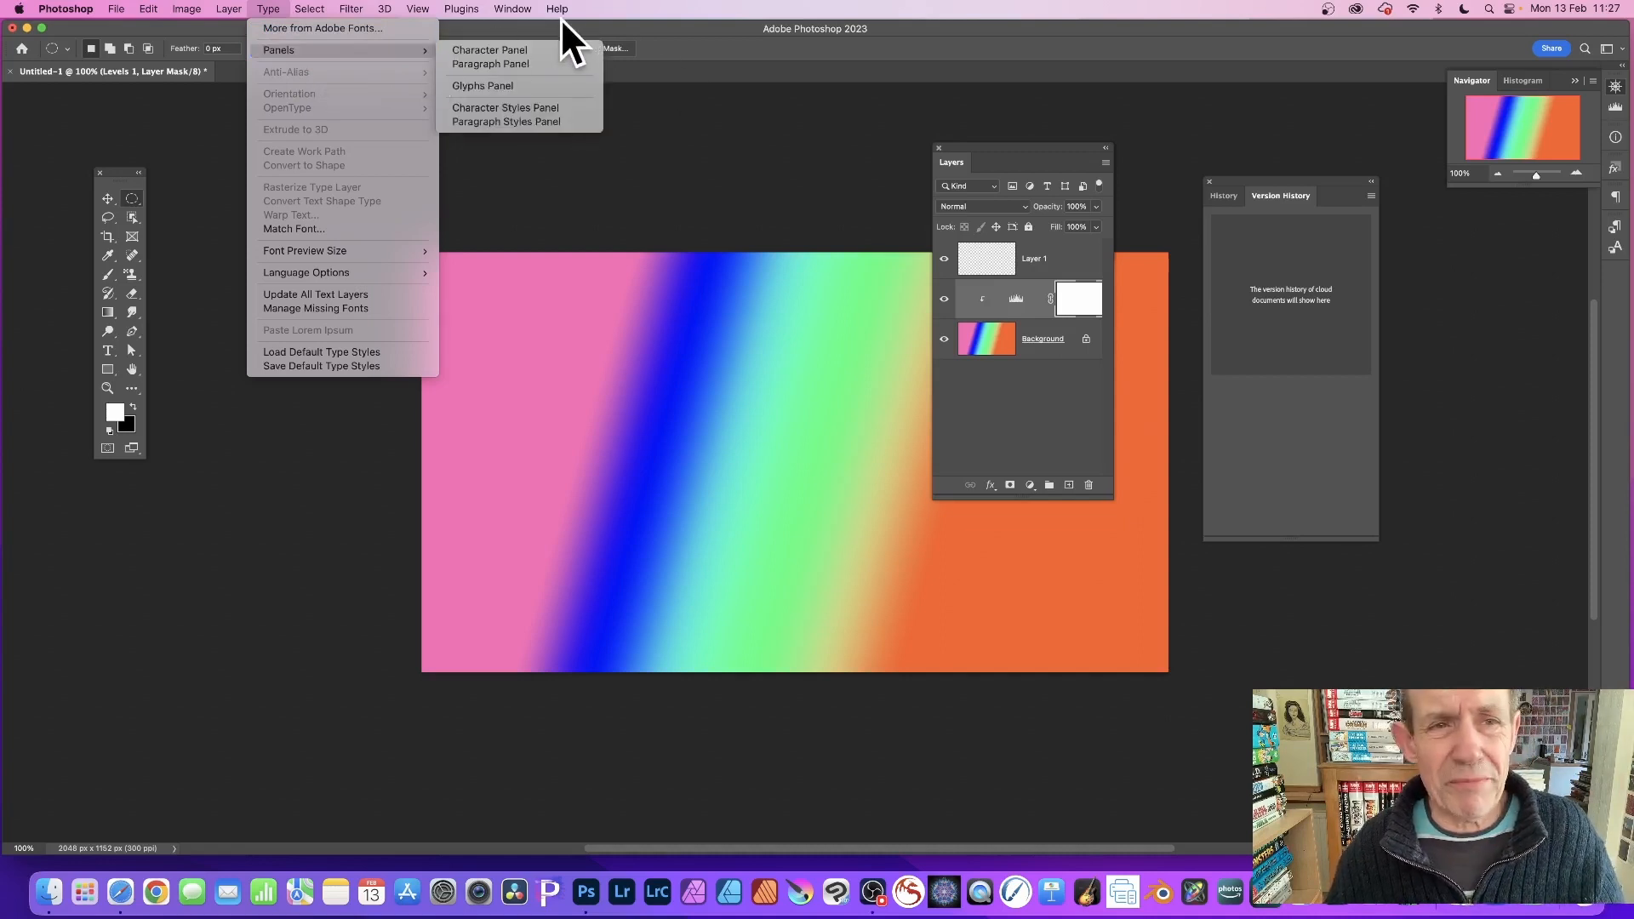
mouse_move(514, 18)
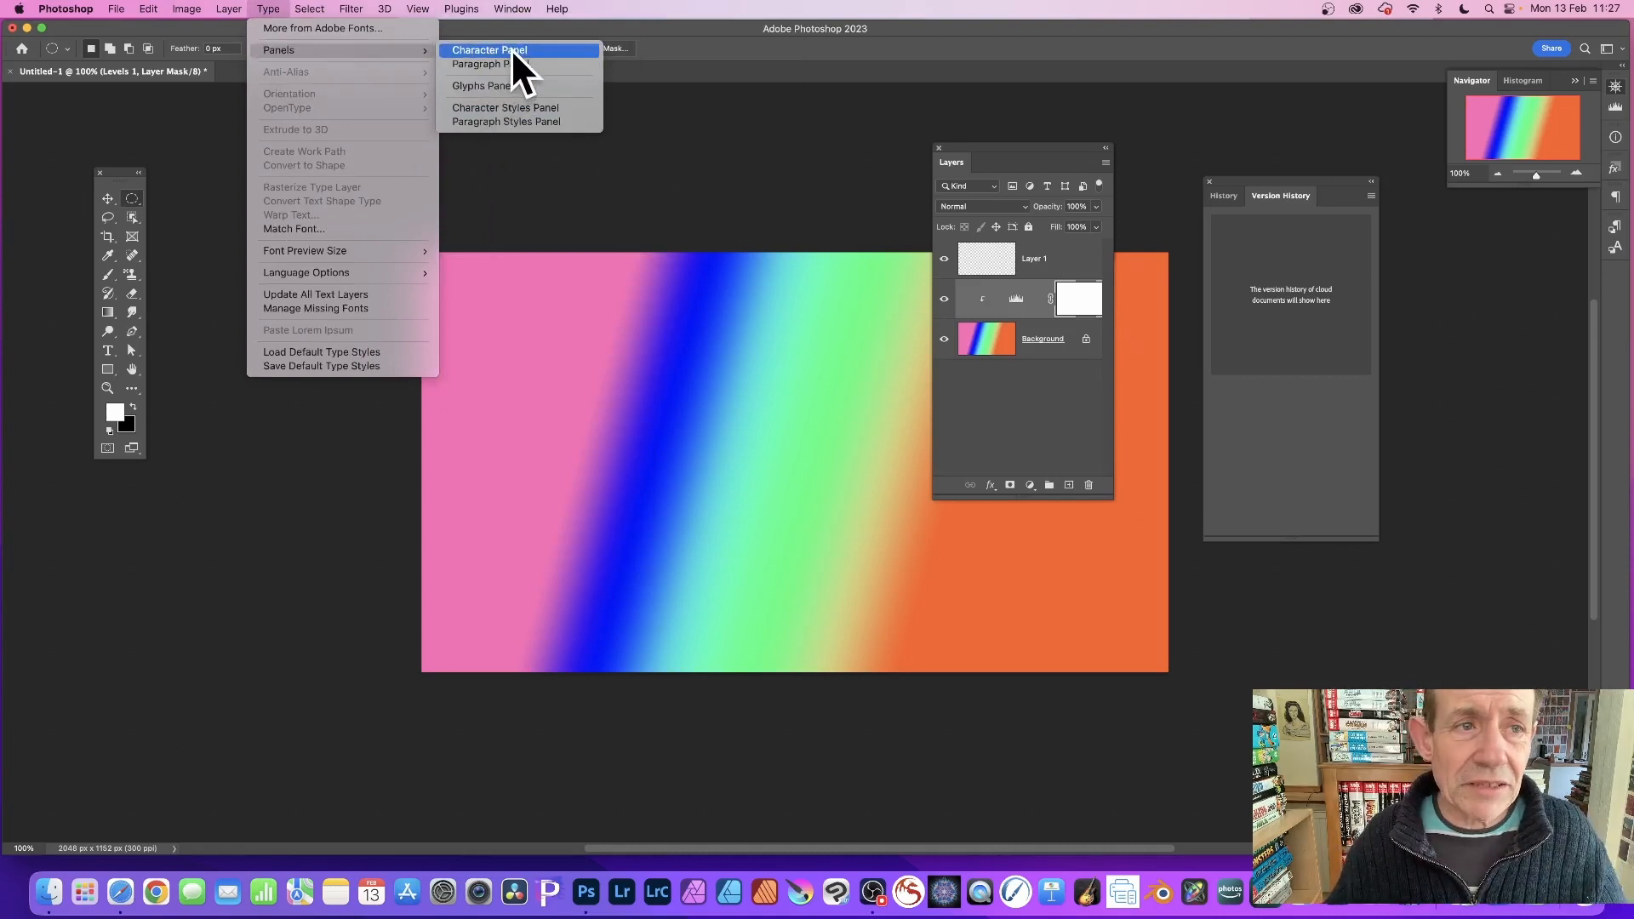
left_click(511, 49)
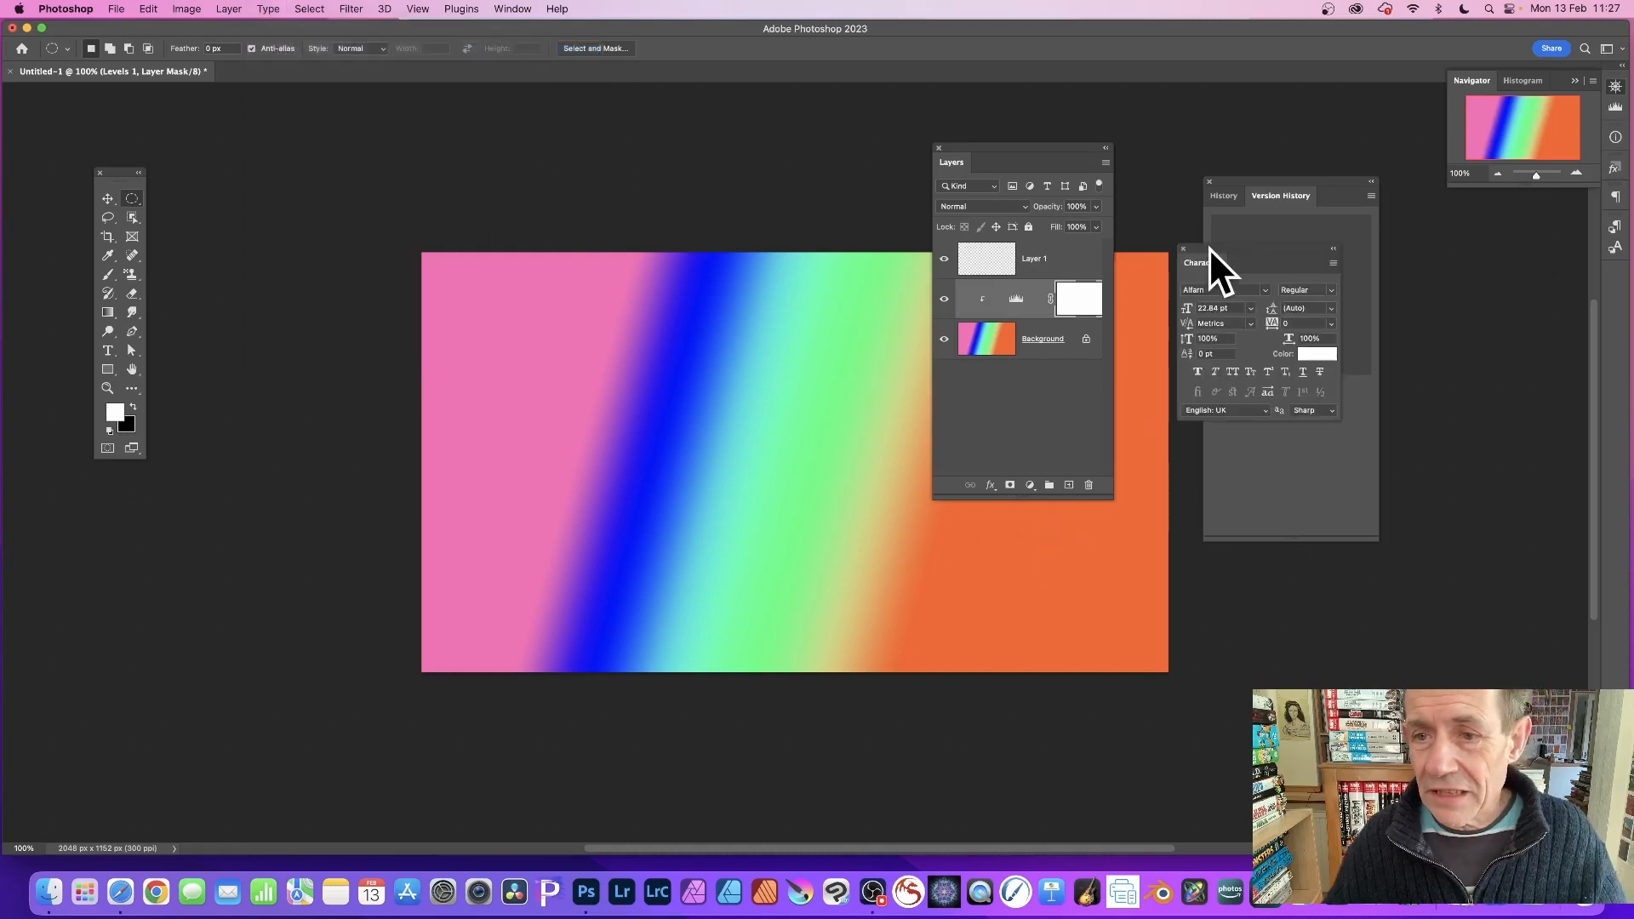
left_click_drag(1209, 246, 841, 245)
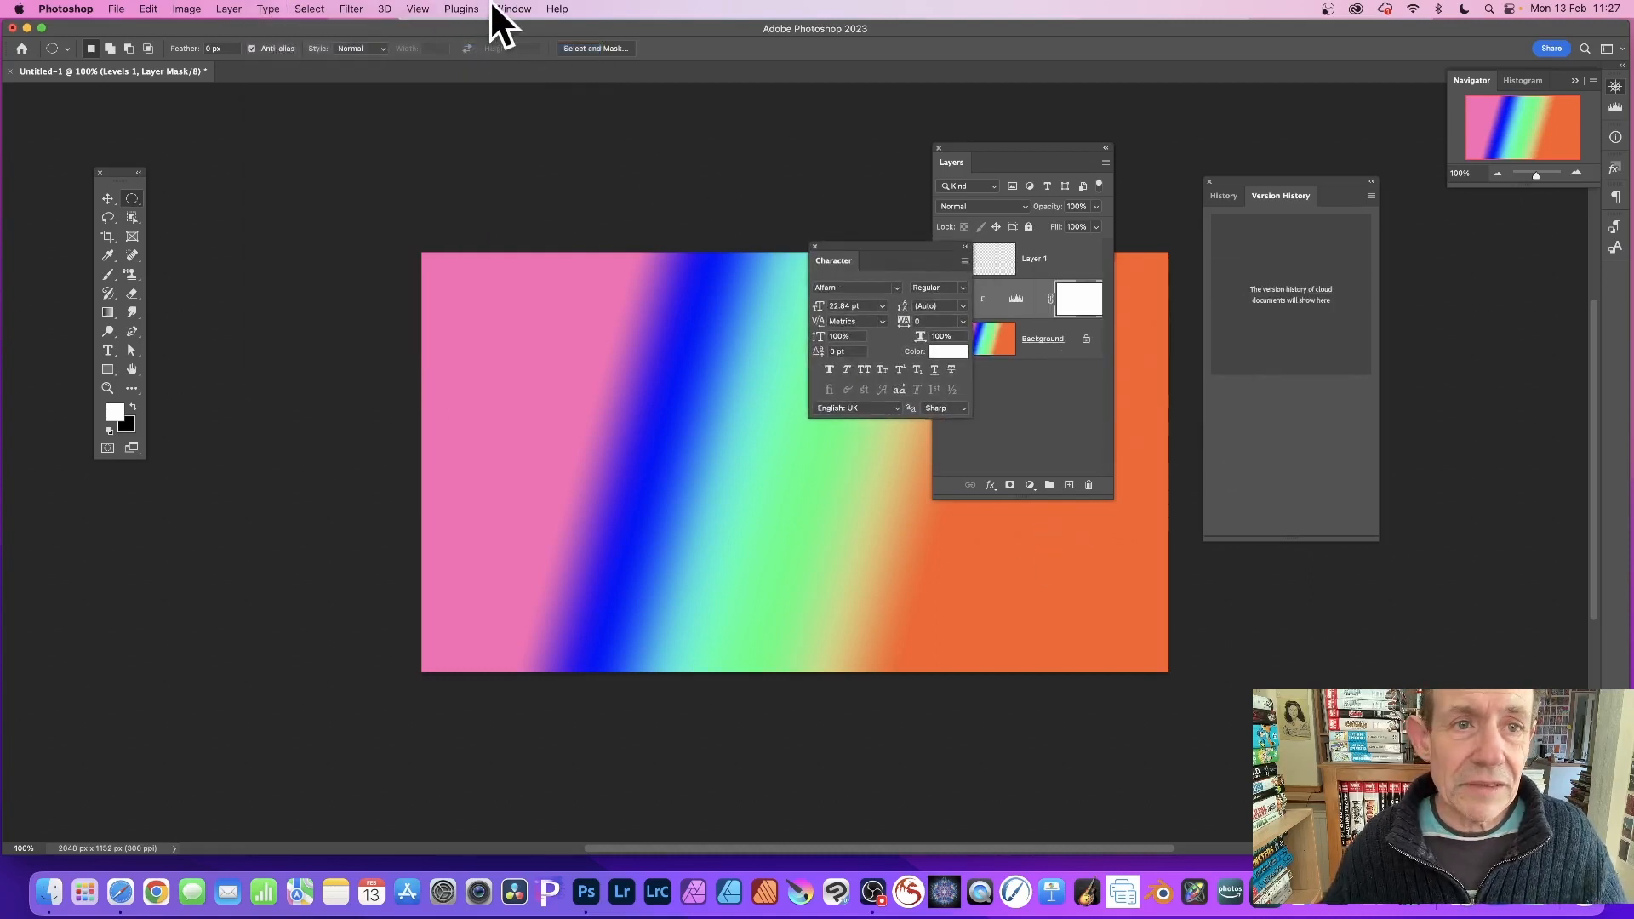
- Open Match Font on the gradient, view its Type Option setting, and cancel without matching
left_click(511, 8)
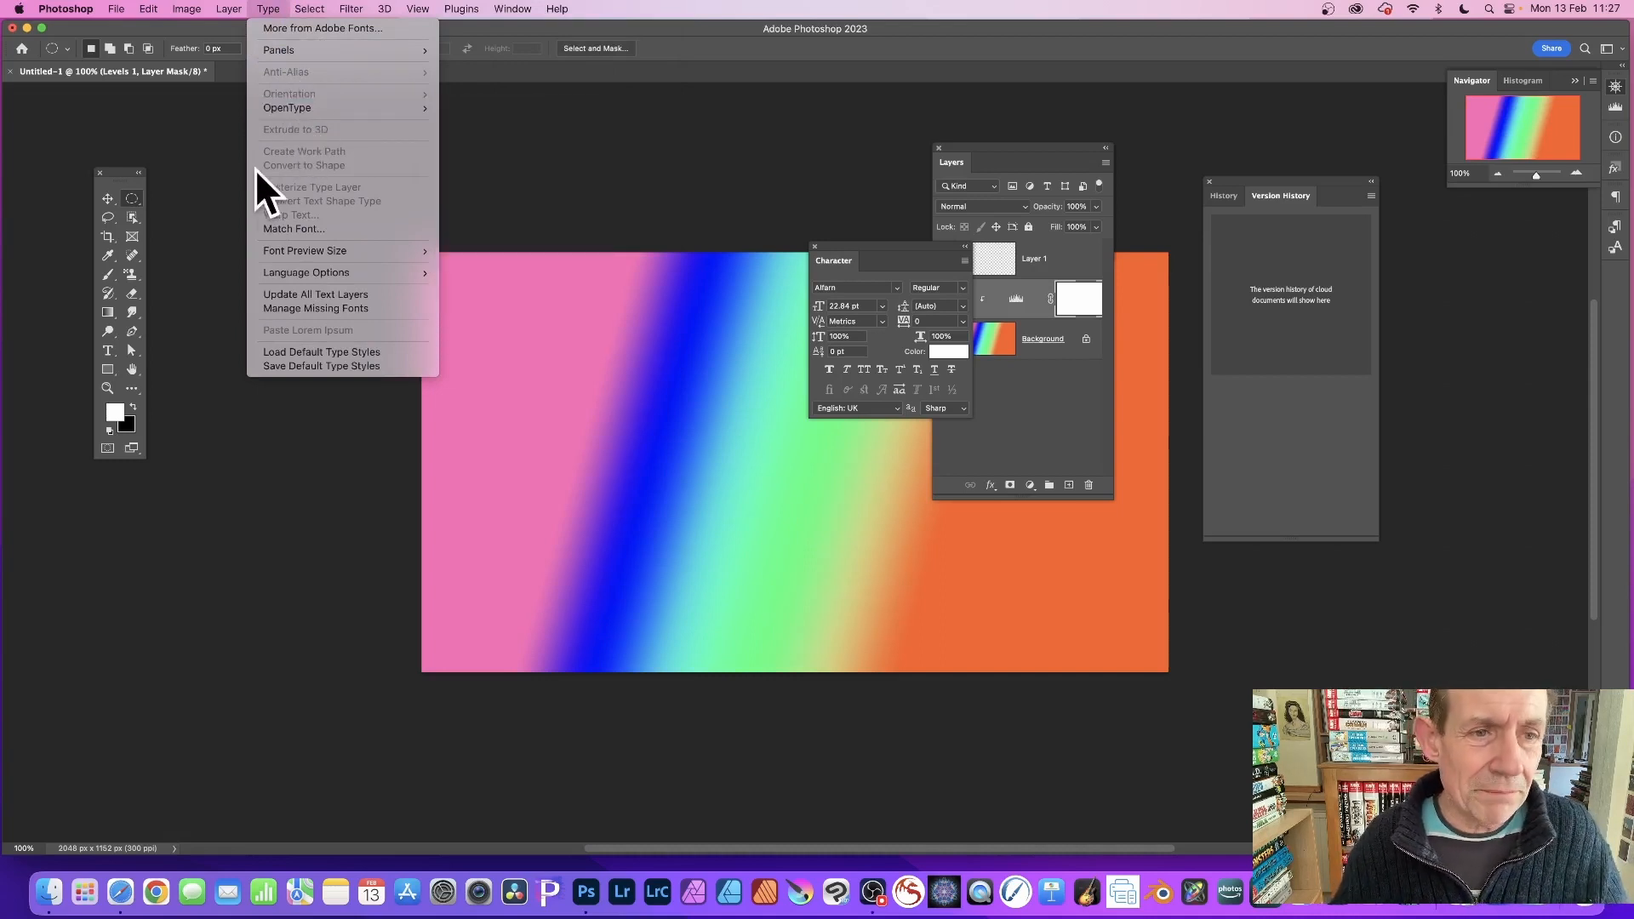
left_click(301, 223)
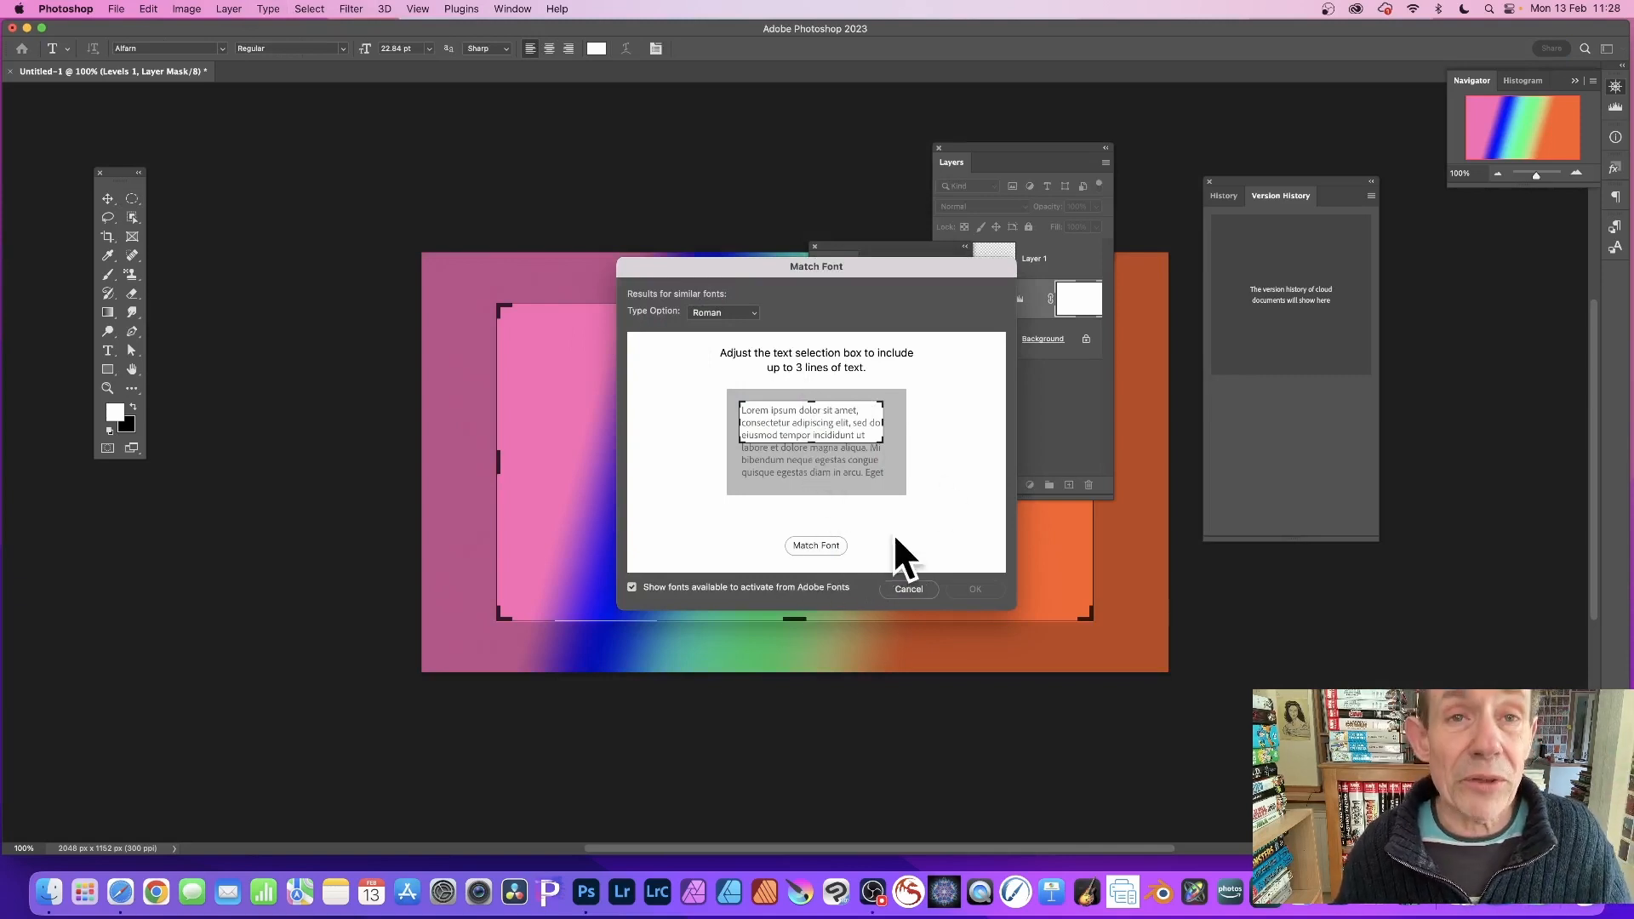
left_click(913, 584)
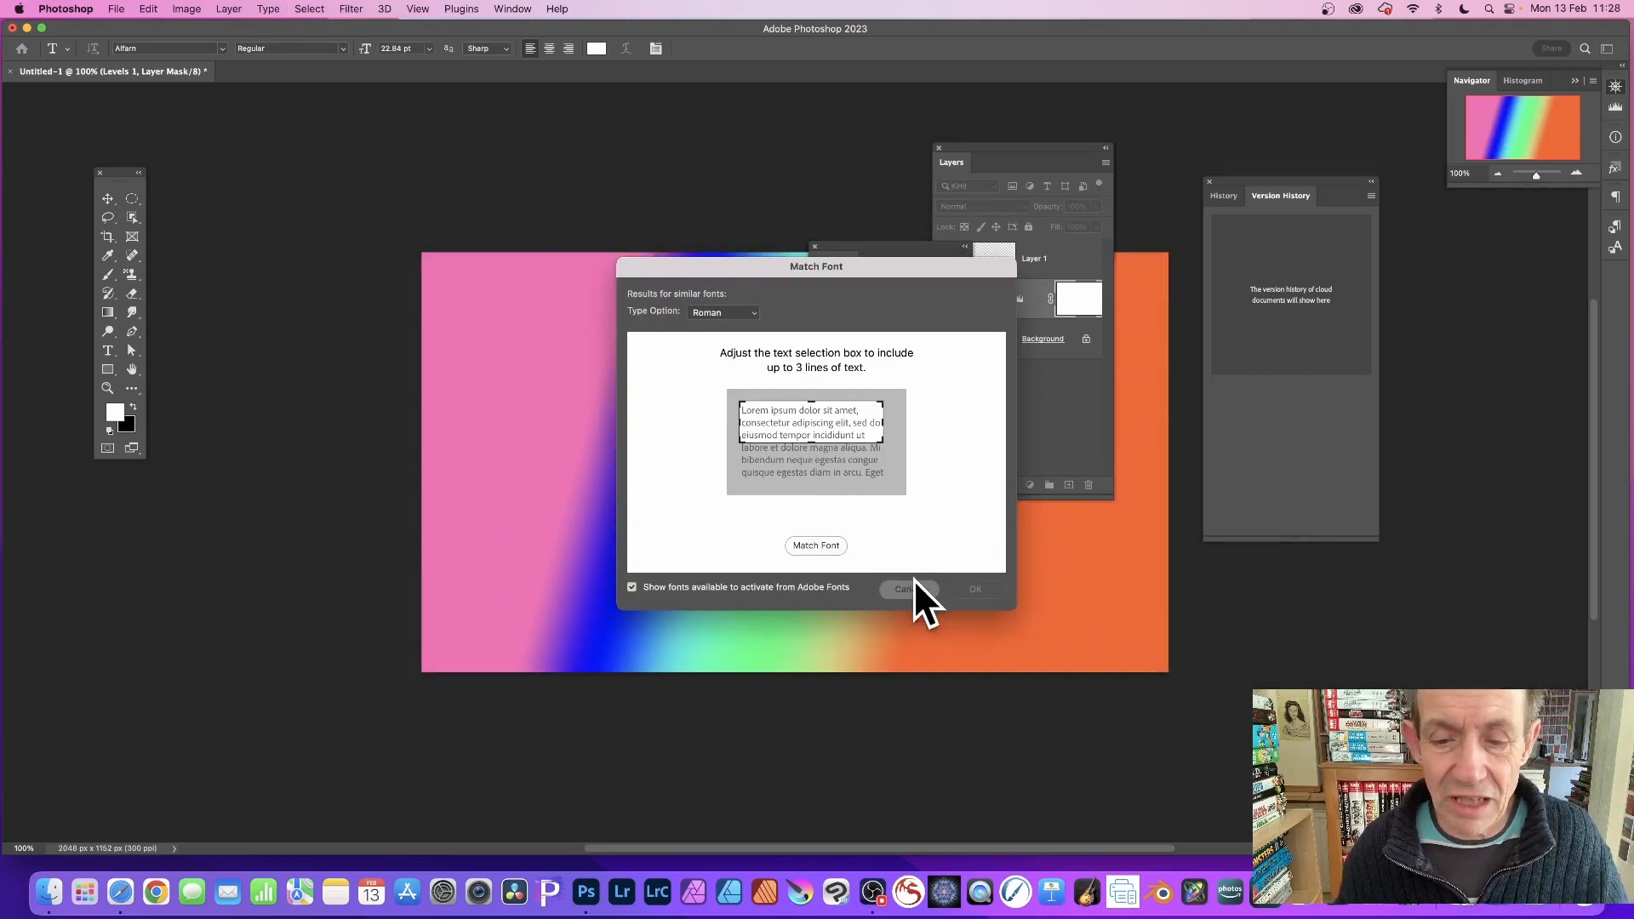
- Add a white Lorem Ipsum placeholder text layer in Alfarn Regular, 22.84 pt, over the upper part of the gradient
left_click(269, 9)
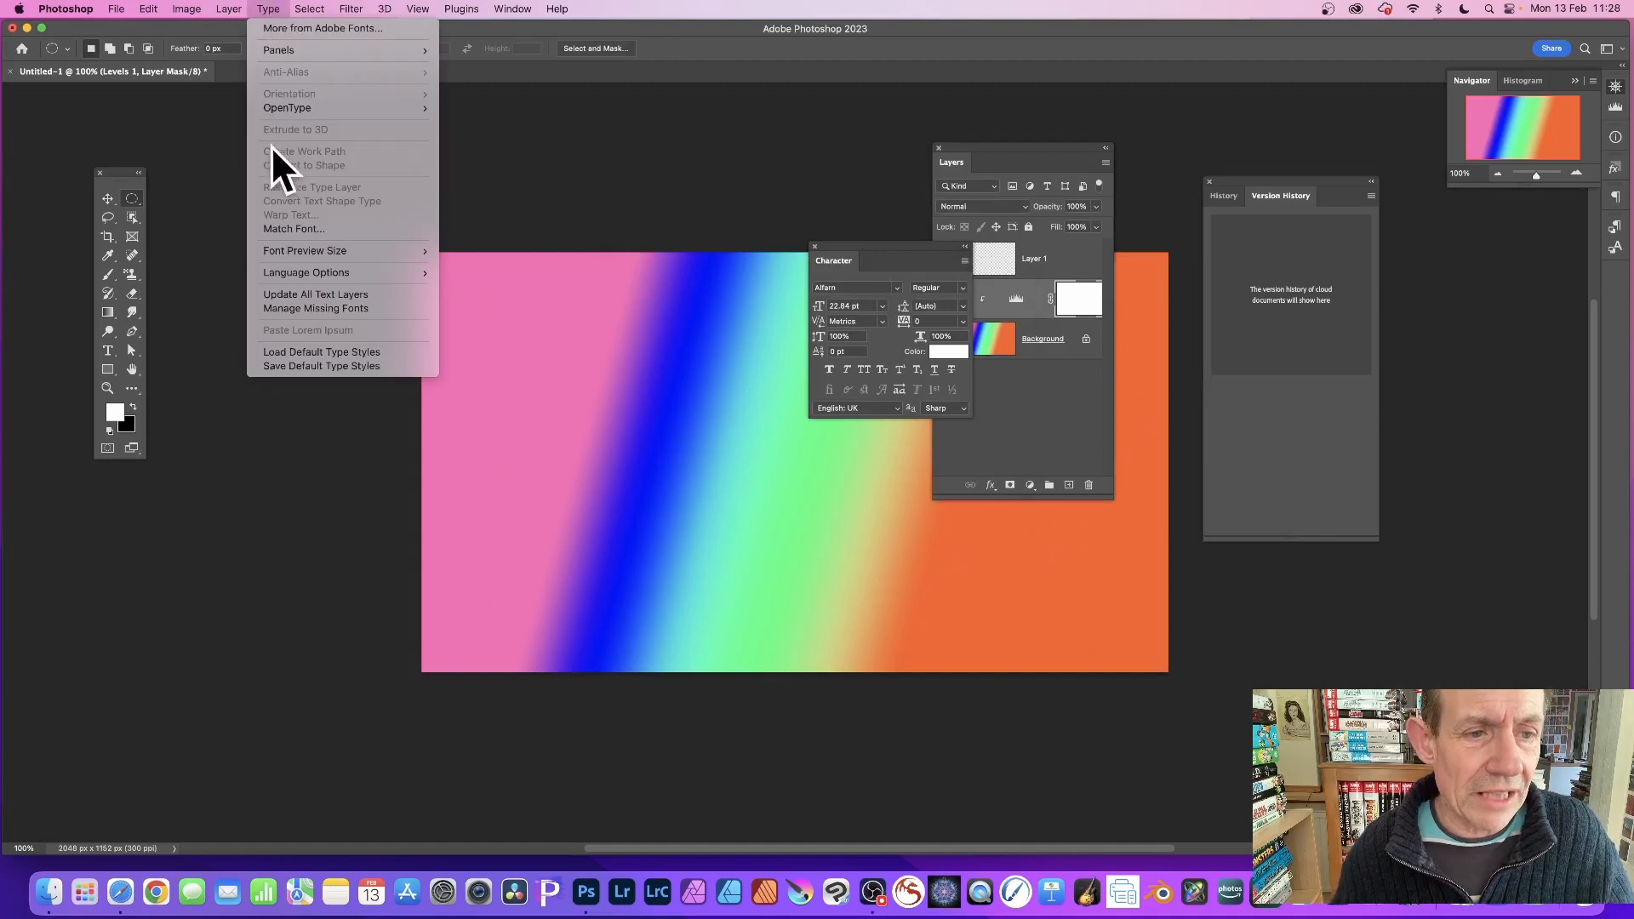
left_click(105, 350)
left_click(108, 349)
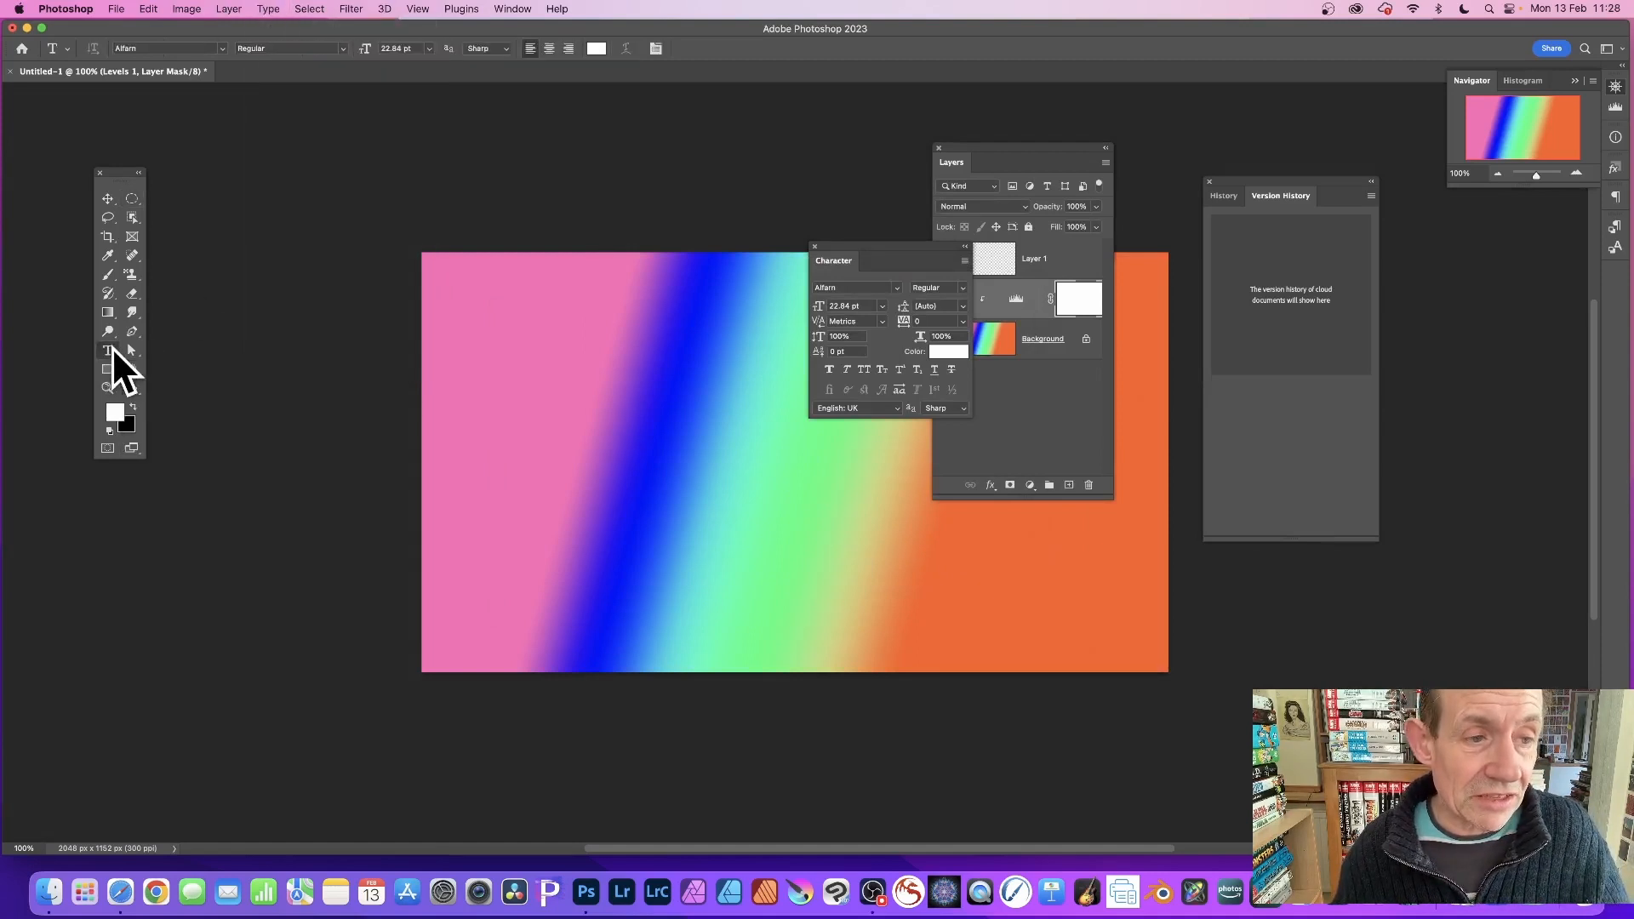
left_click(547, 347)
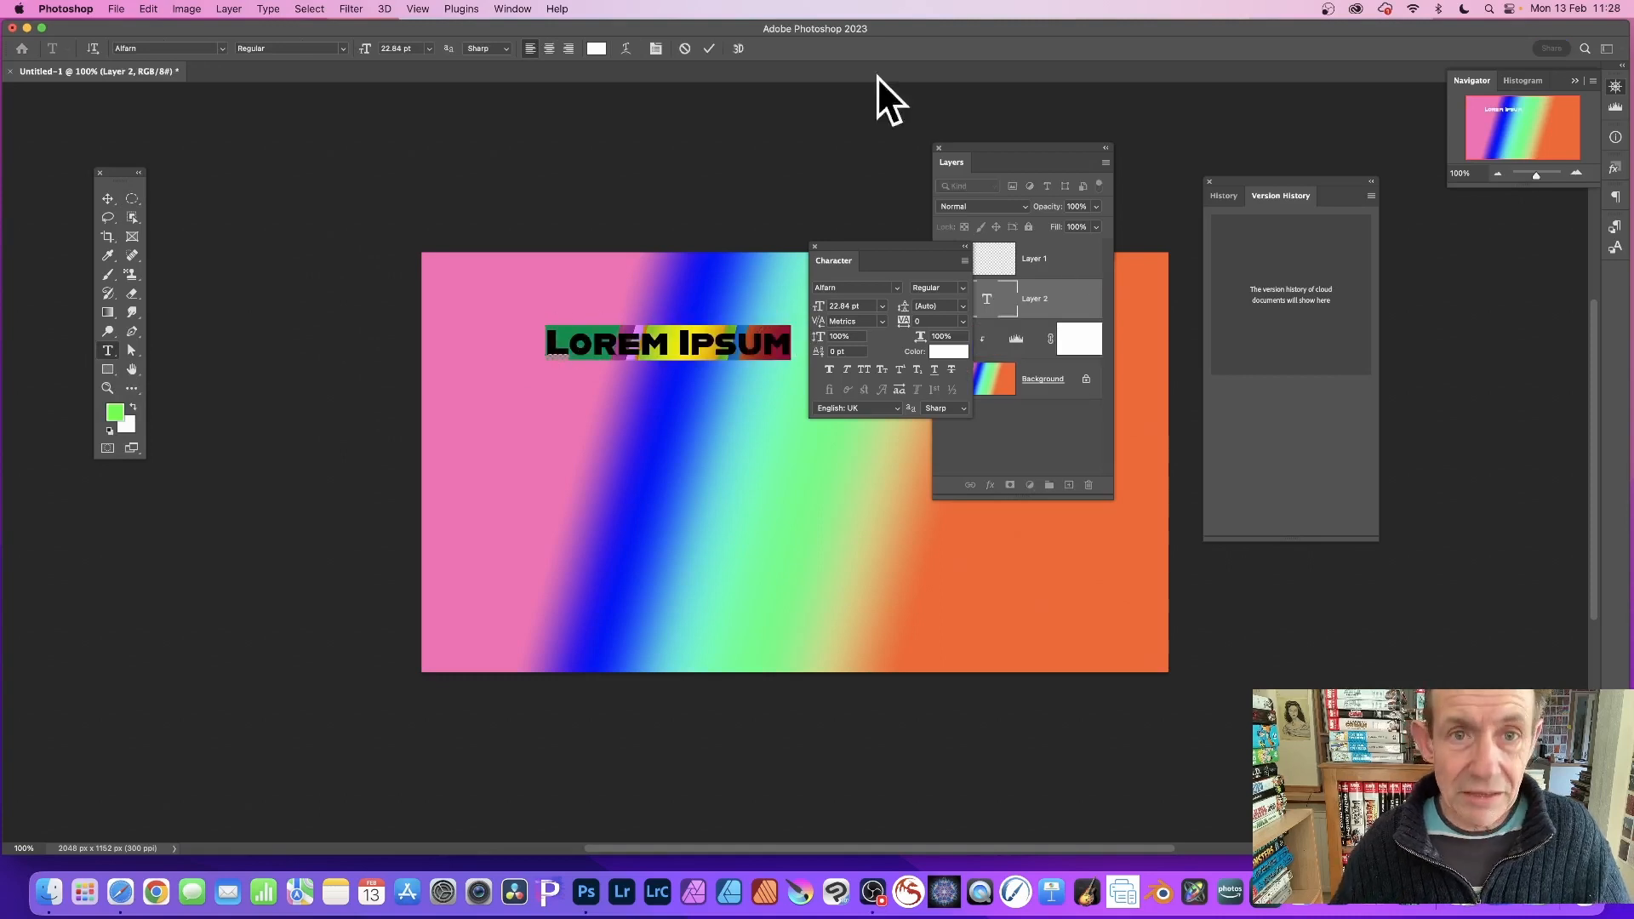
left_click(703, 48)
- Look over the Type and Select commands and flatten the image into a single Background layer
left_click(271, 9)
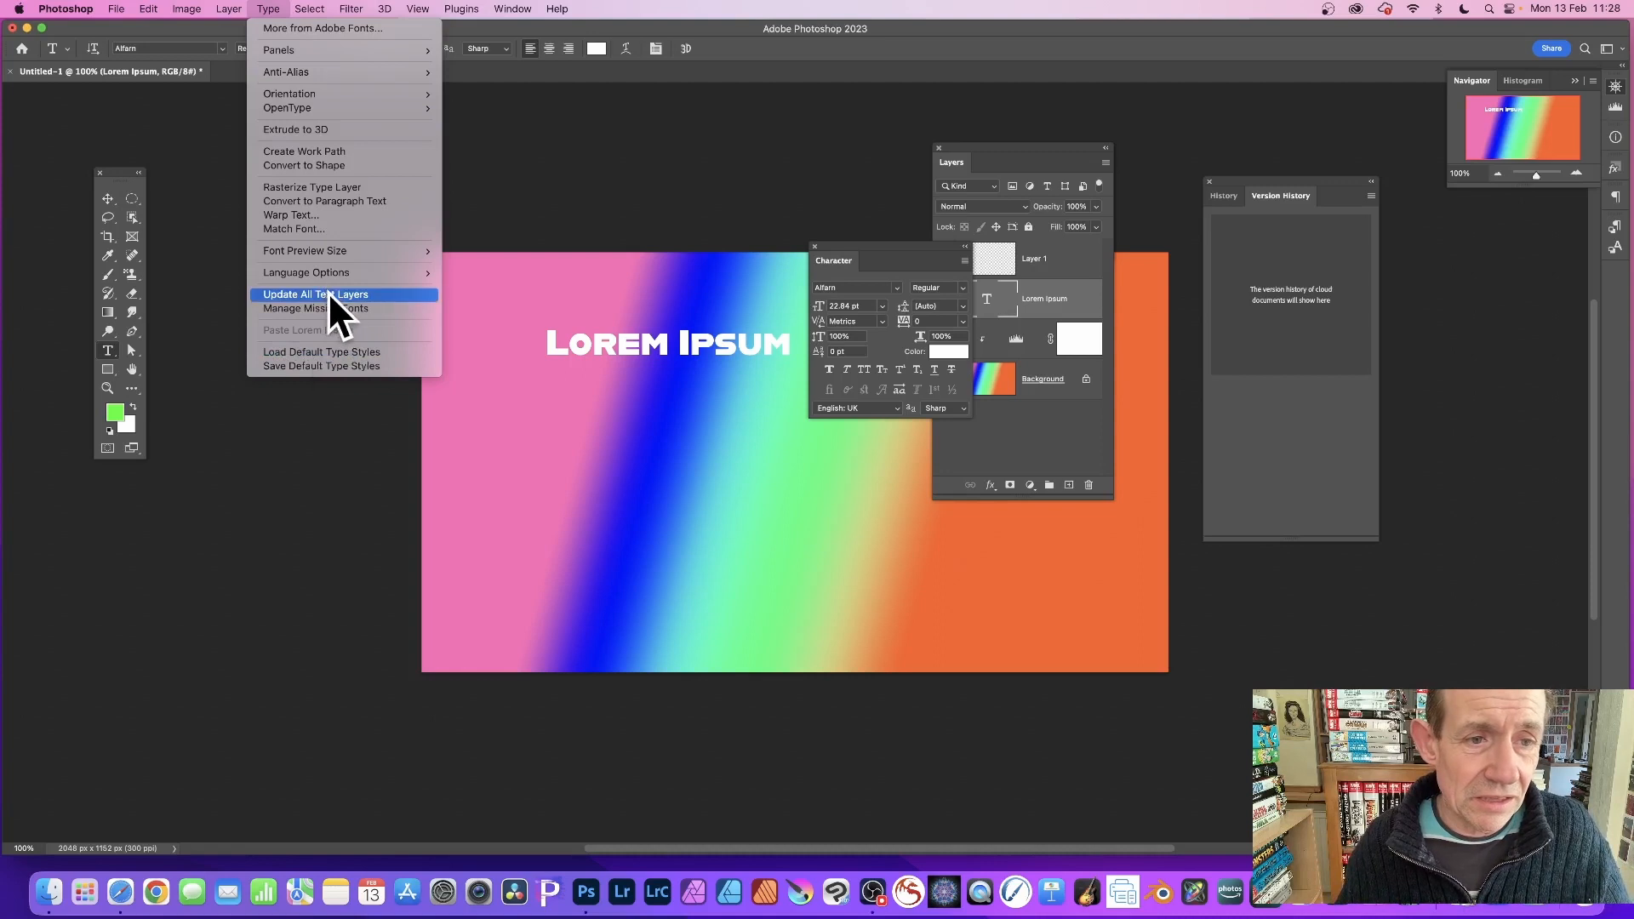
mouse_move(313, 7)
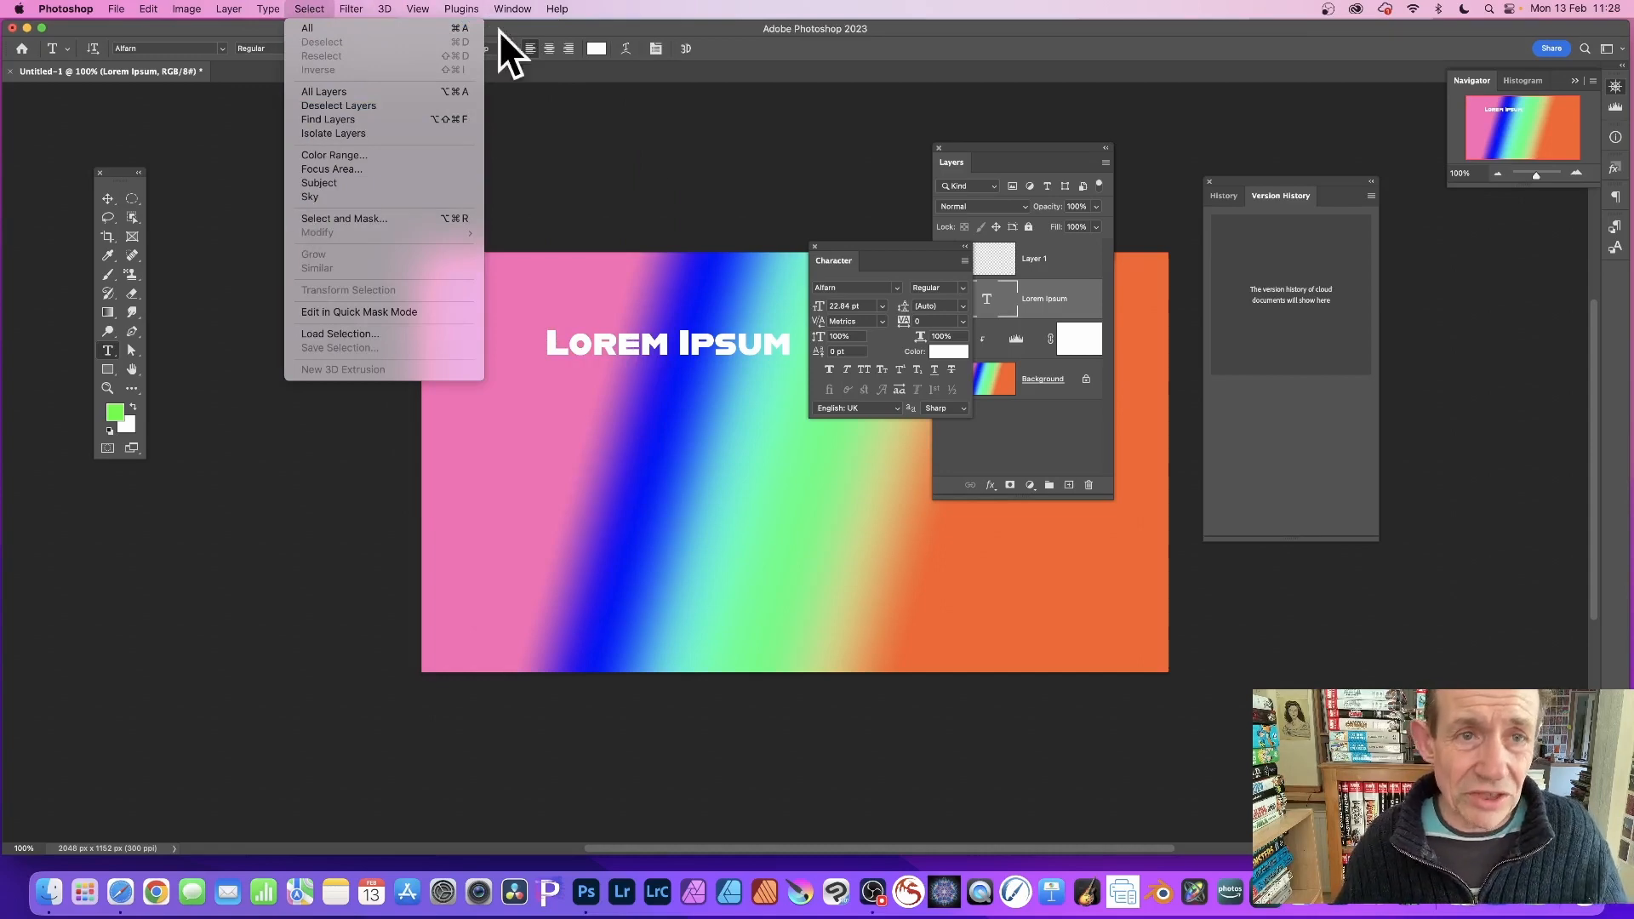
mouse_move(235, 7)
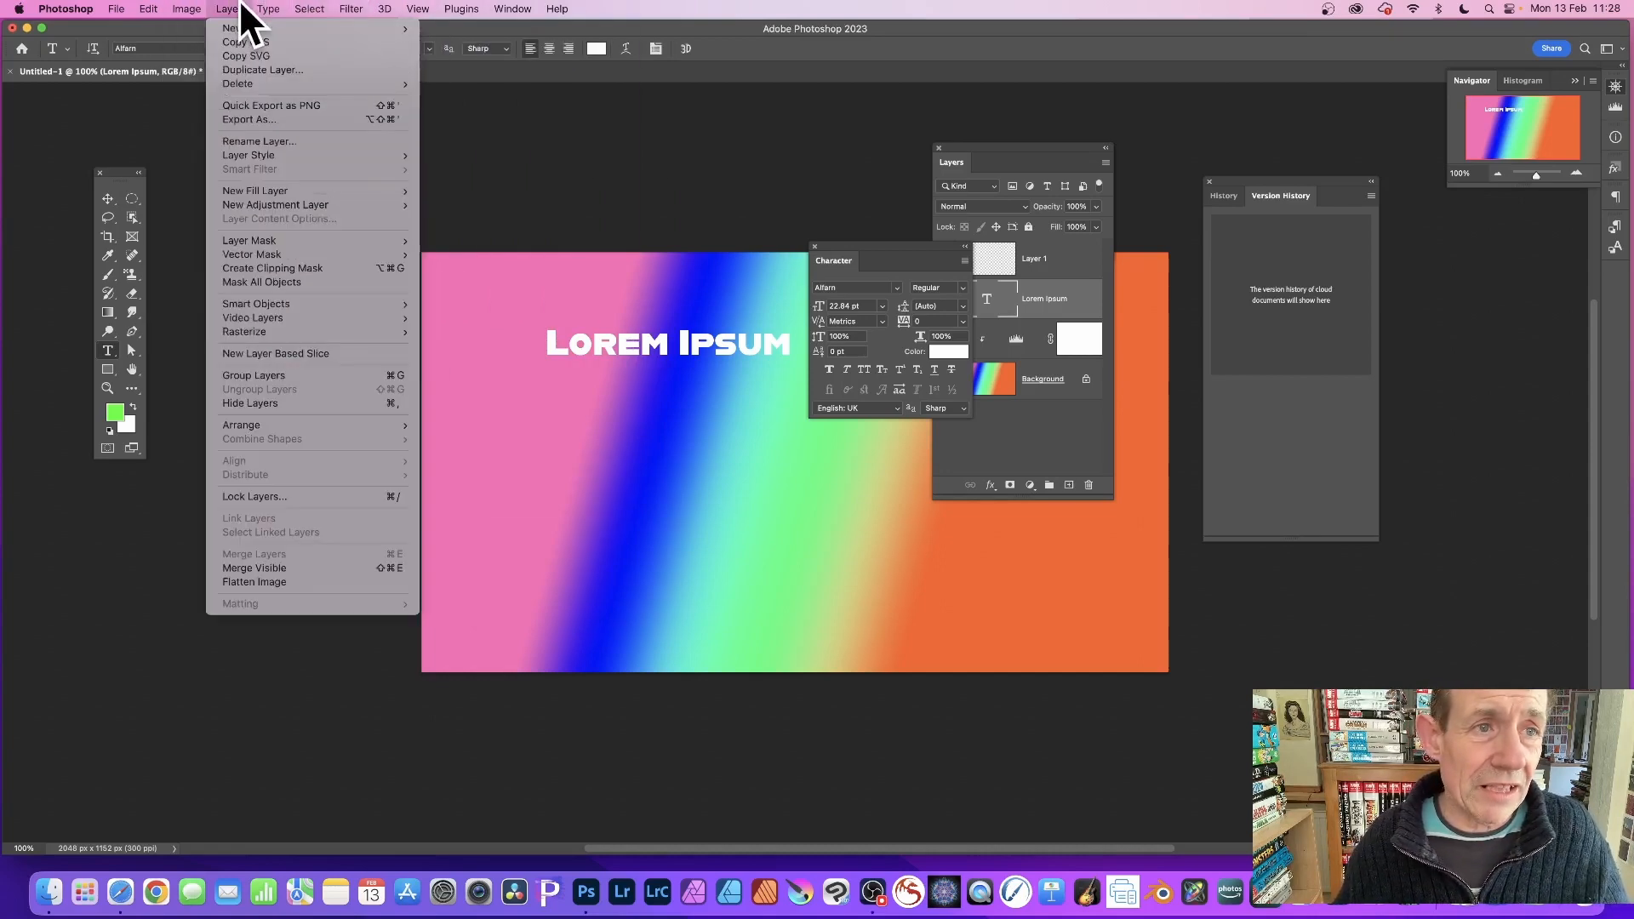
left_click(263, 581)
- Draw a near-circular elliptical selection below the Lorem Ipsum text and invert it
left_click(133, 197)
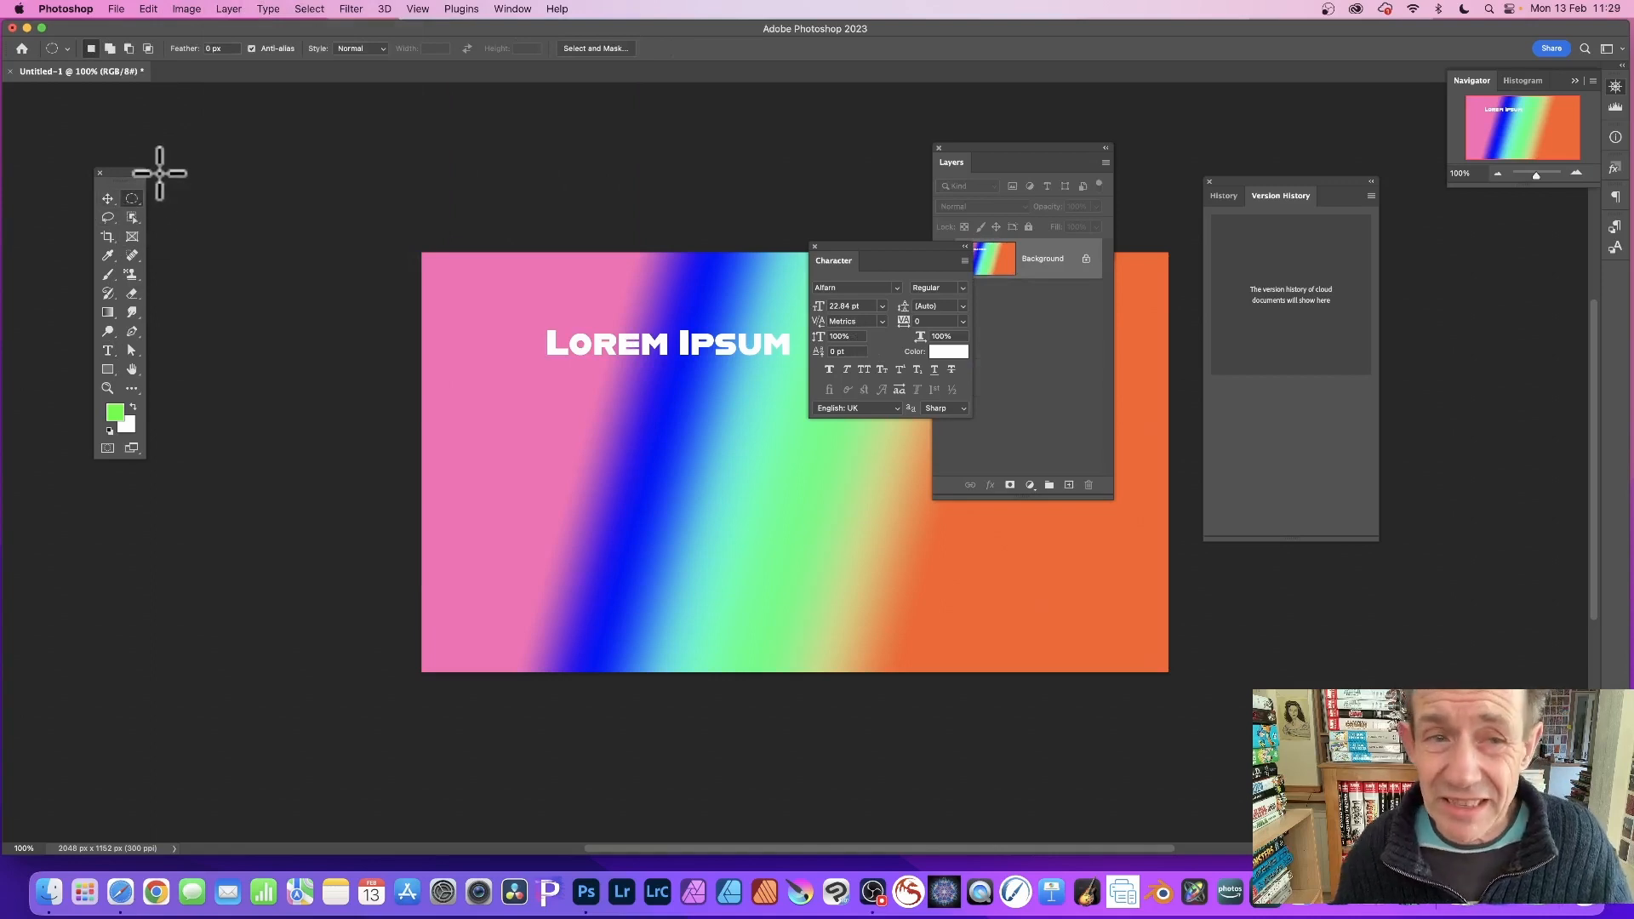
left_click_drag(535, 374, 776, 600)
left_click(140, 201)
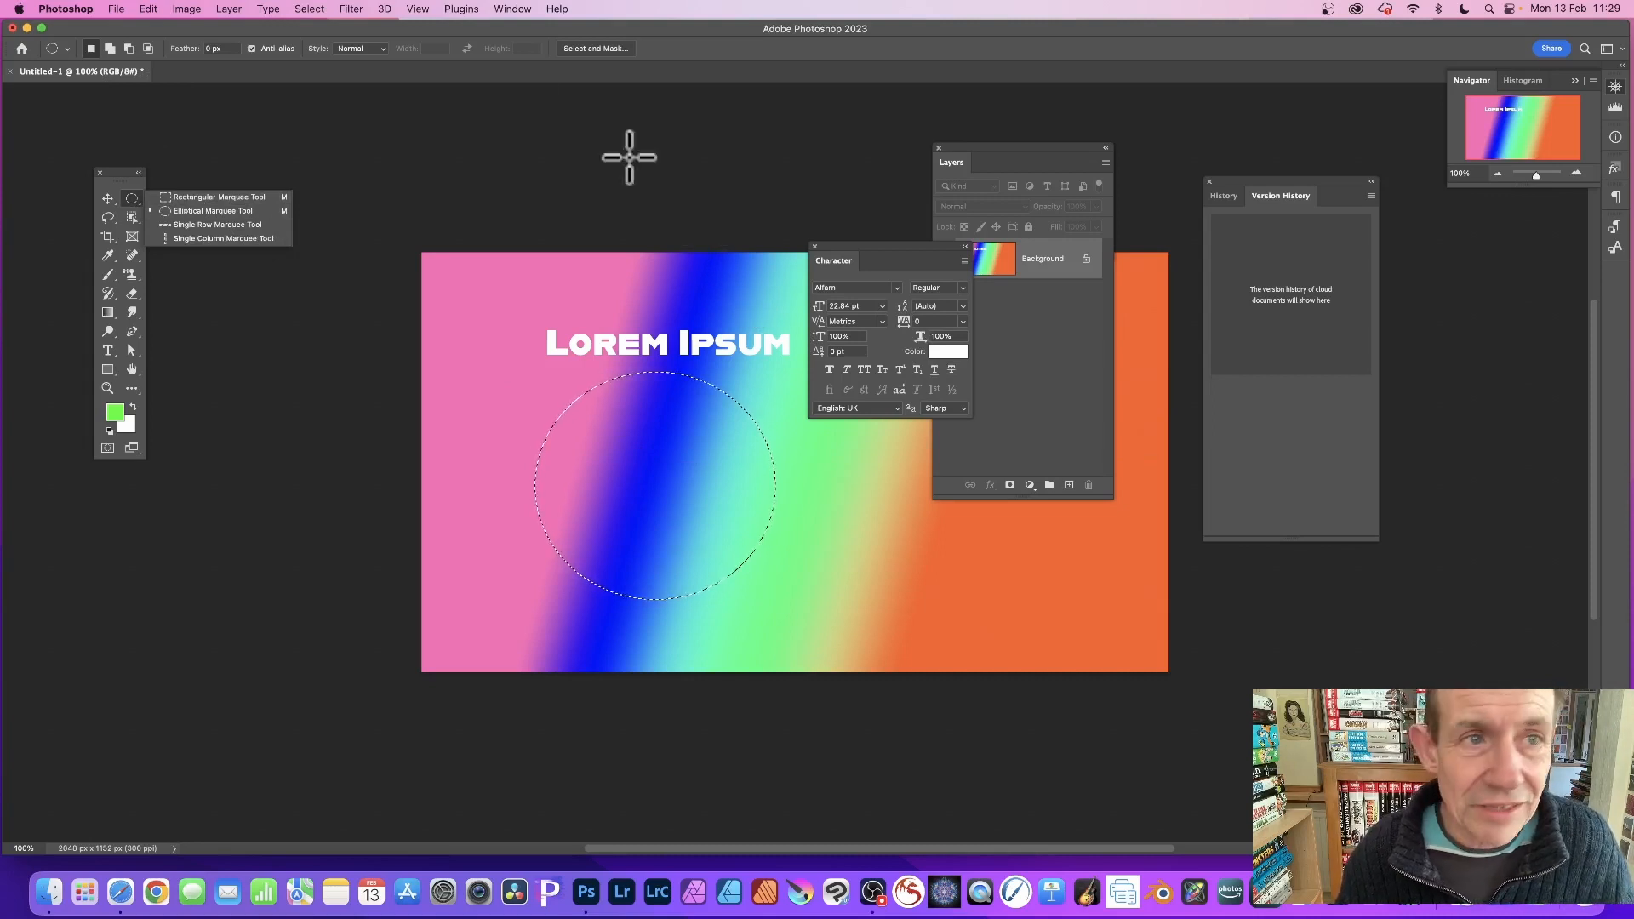
left_click(308, 9)
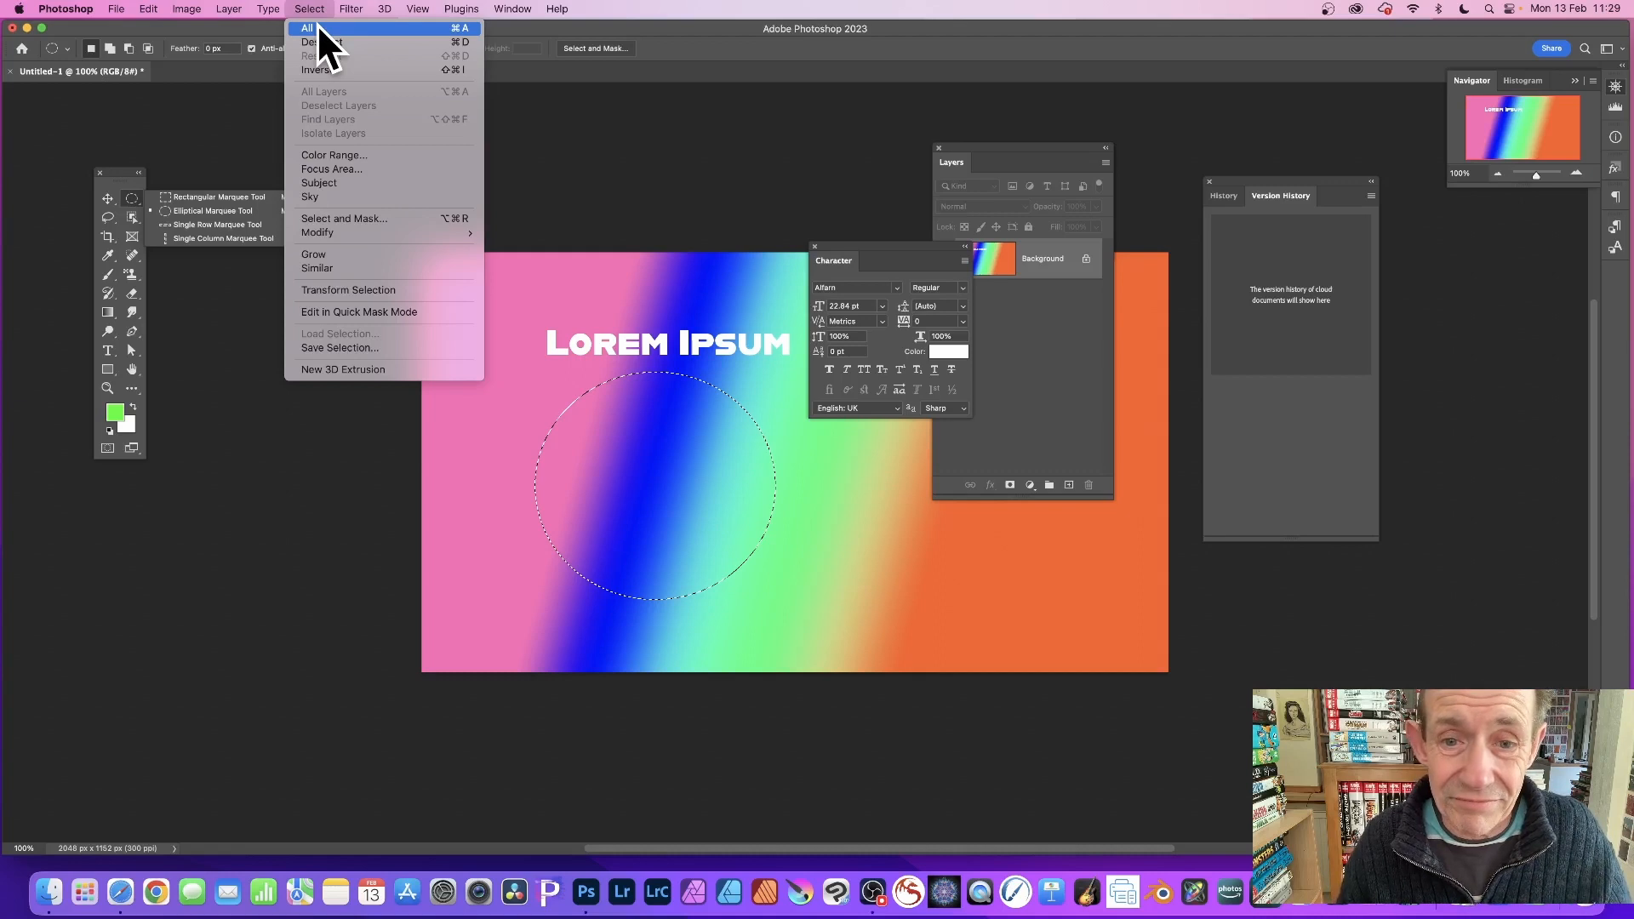
left_click(324, 72)
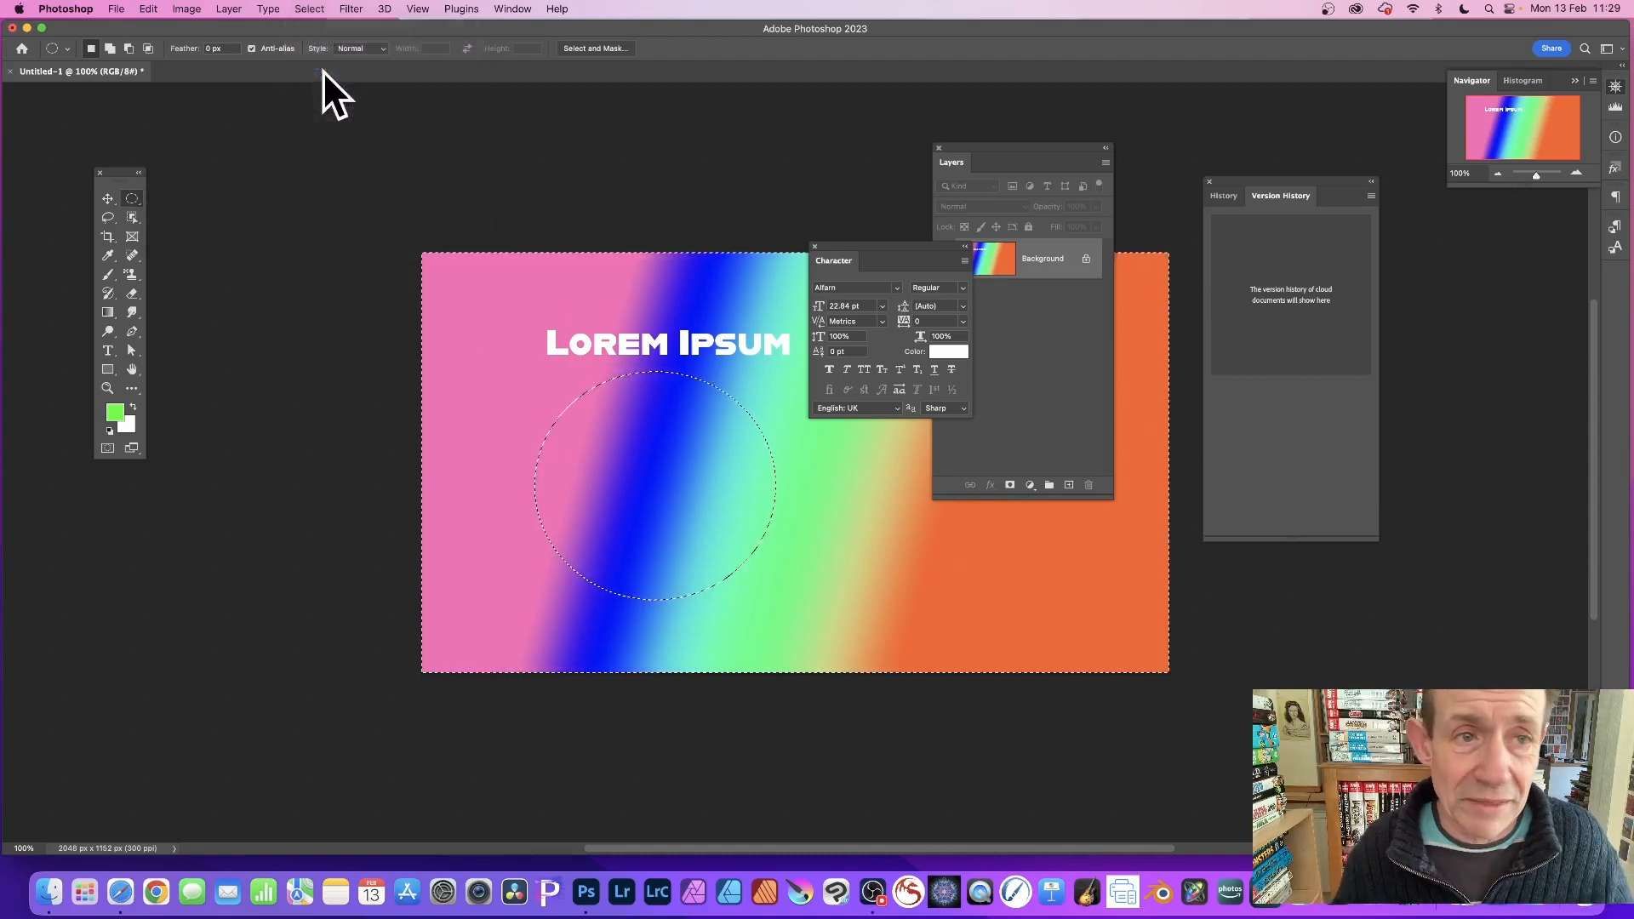
- Transform the selection by scaling its outline from the canvas's upper-left corner to about 1921 by 1081 px
left_click(310, 10)
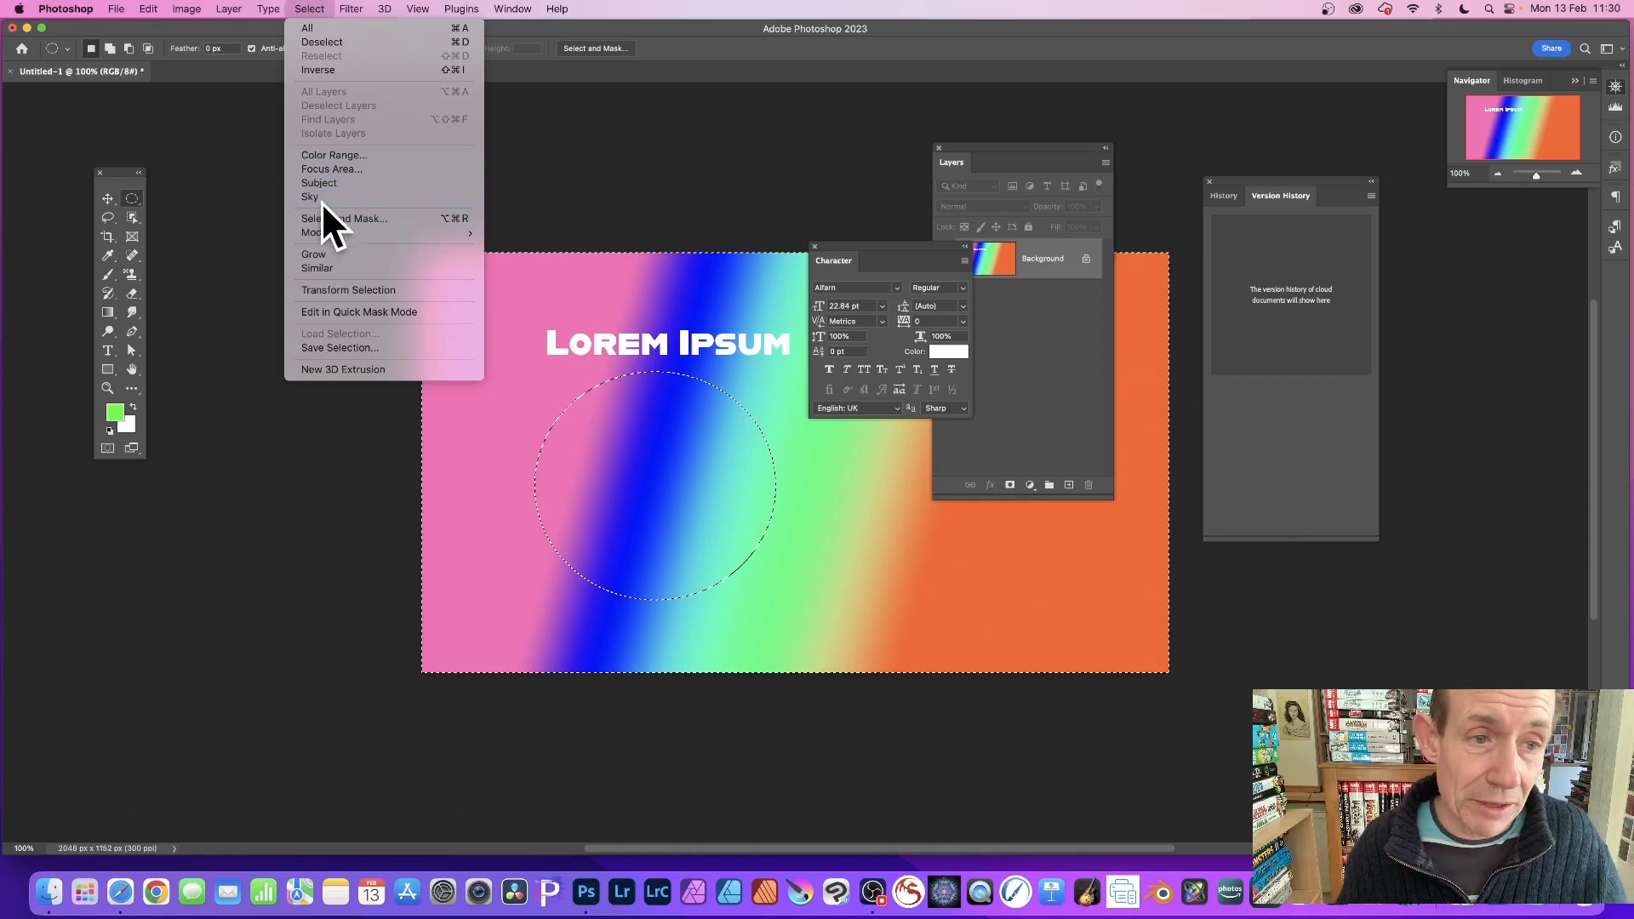
mouse_move(351, 225)
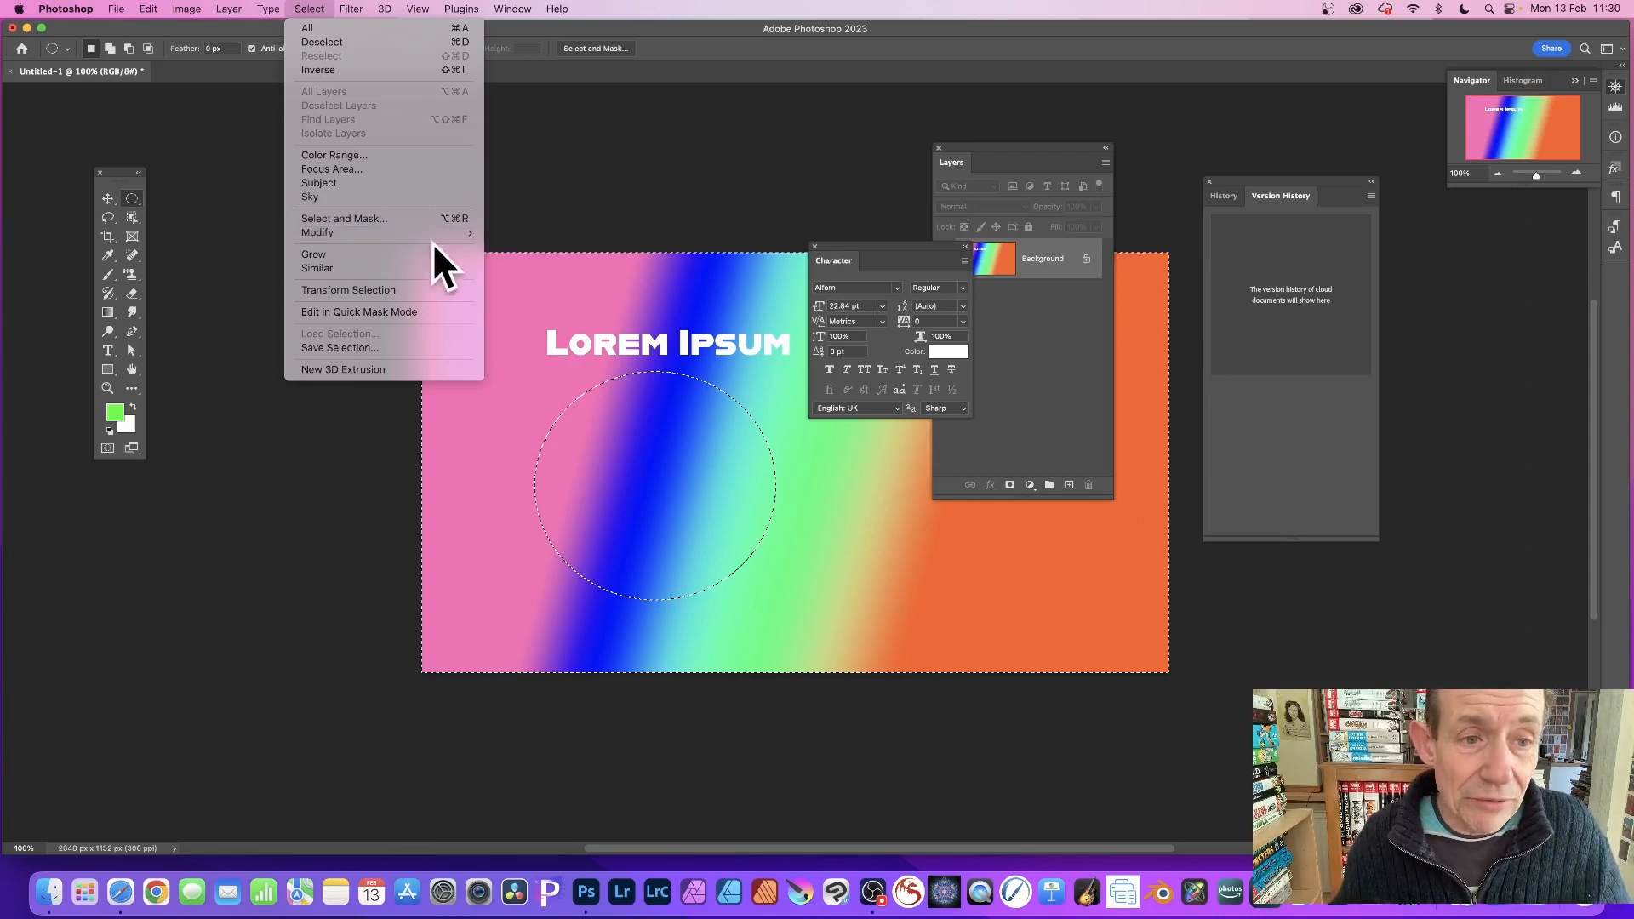
left_click(385, 291)
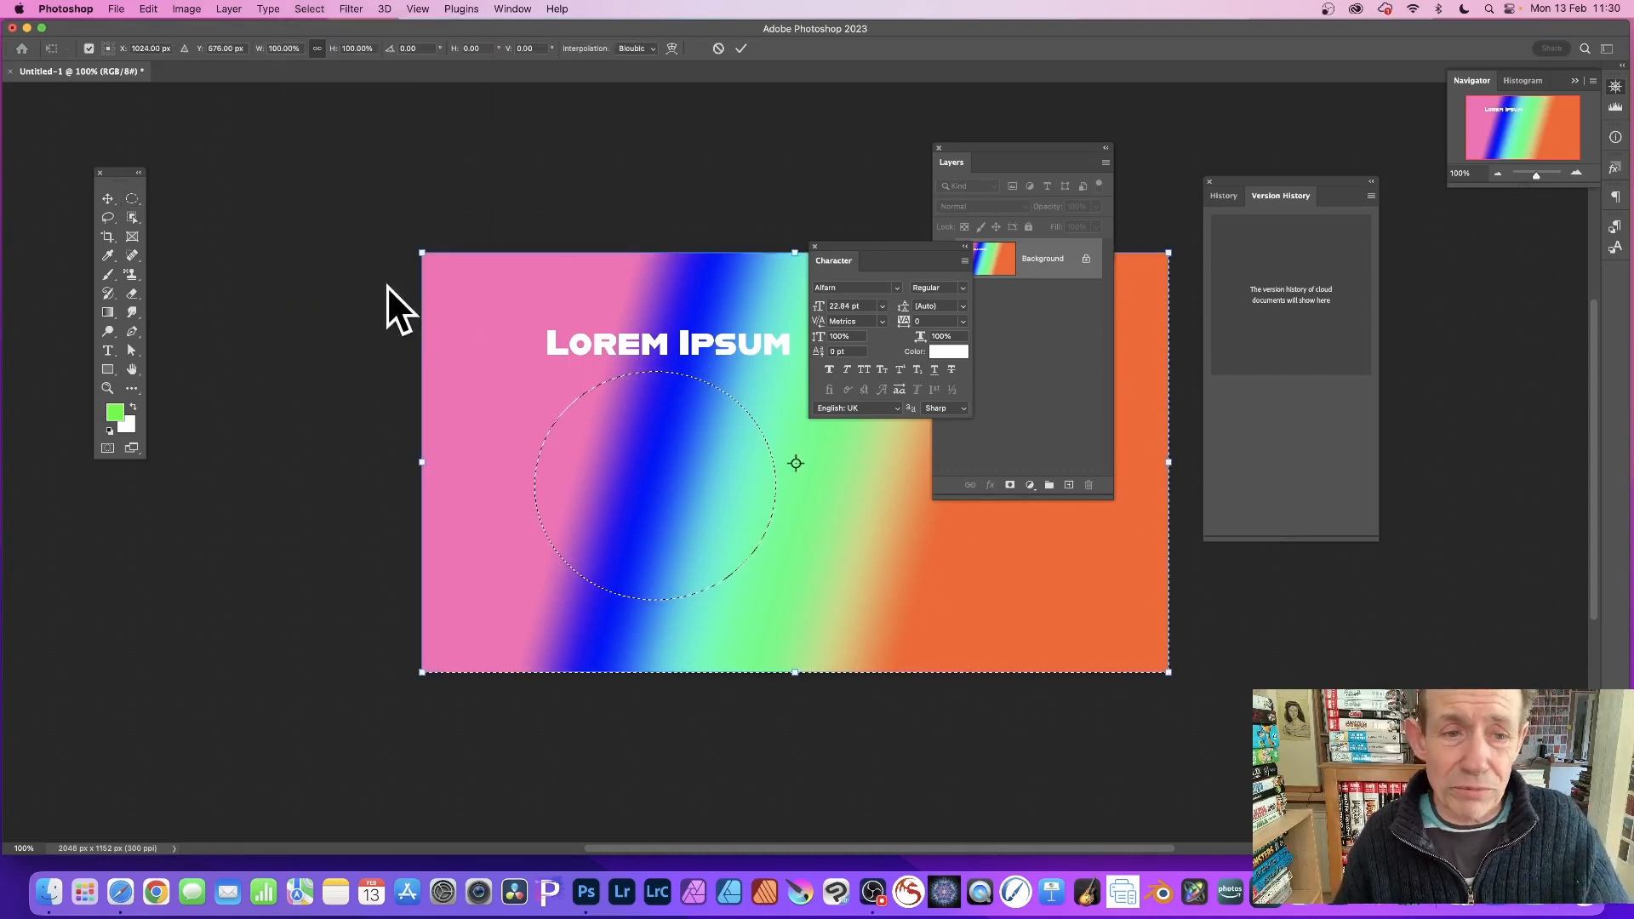
left_click_drag(422, 252, 468, 279)
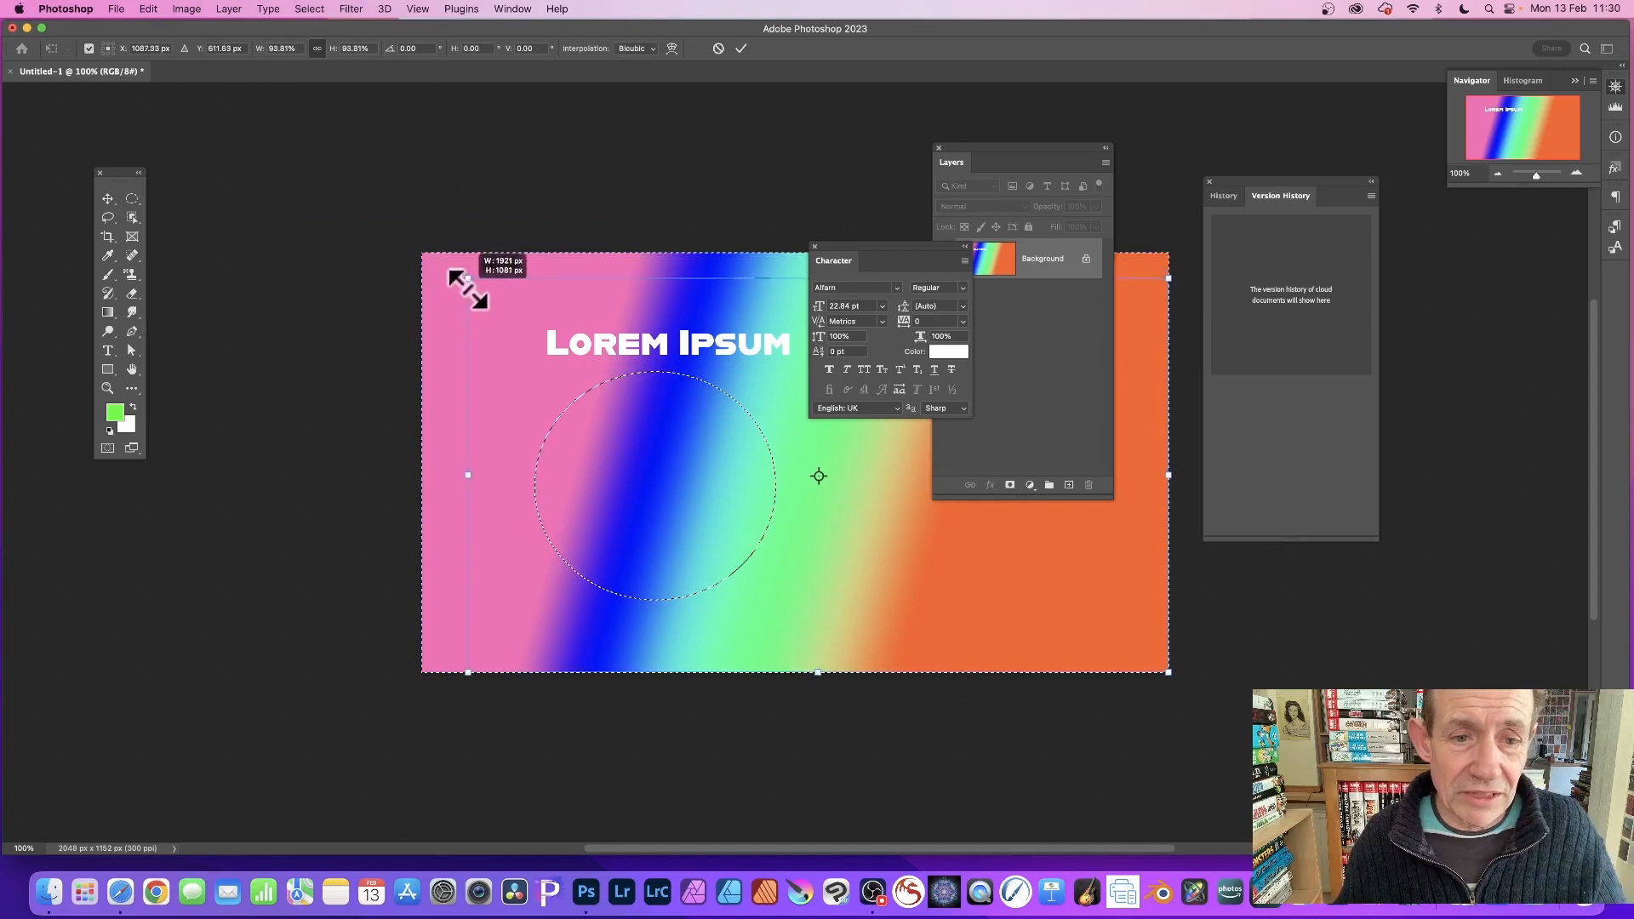
left_click(740, 49)
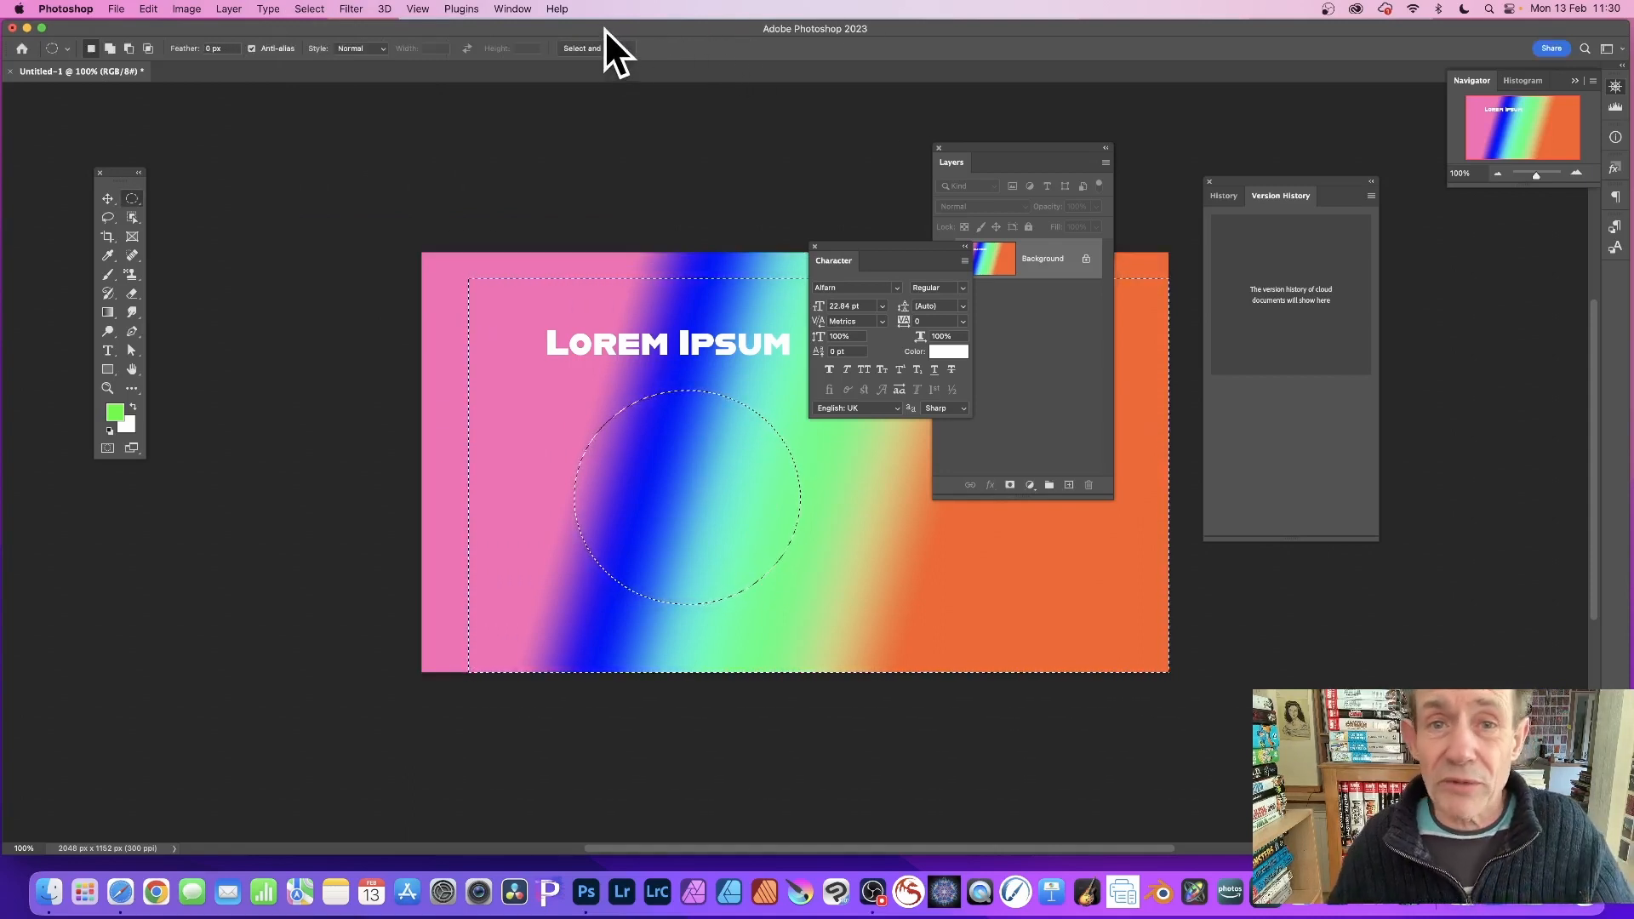
- Look over the Select and 3D commands and deselect the transformed selection
left_click(312, 9)
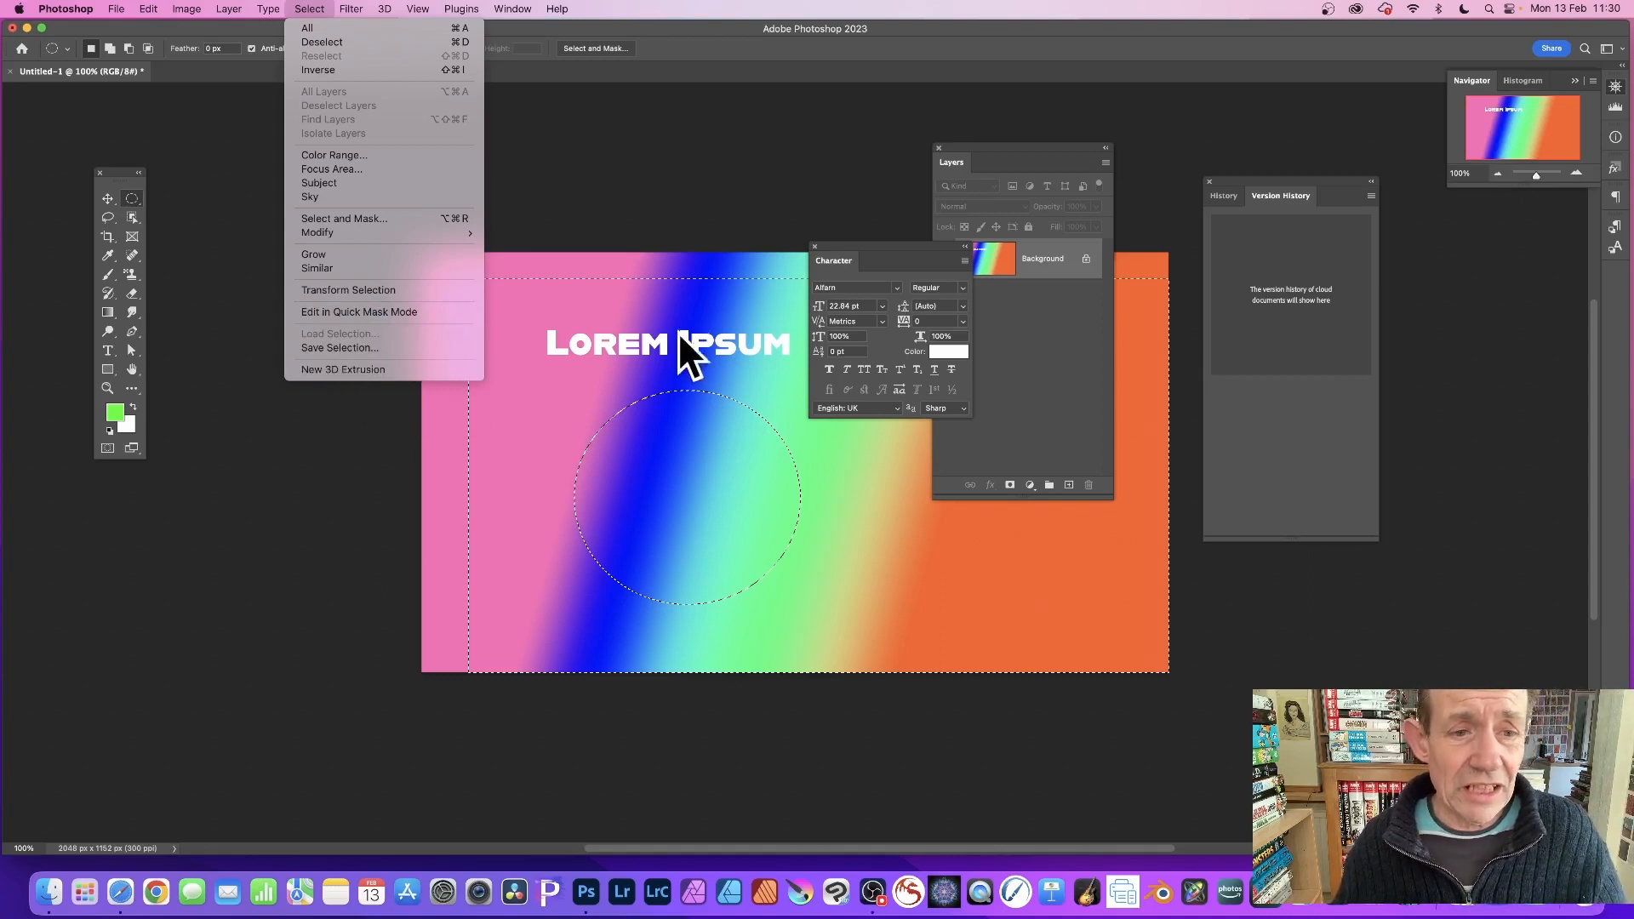
left_click(654, 203)
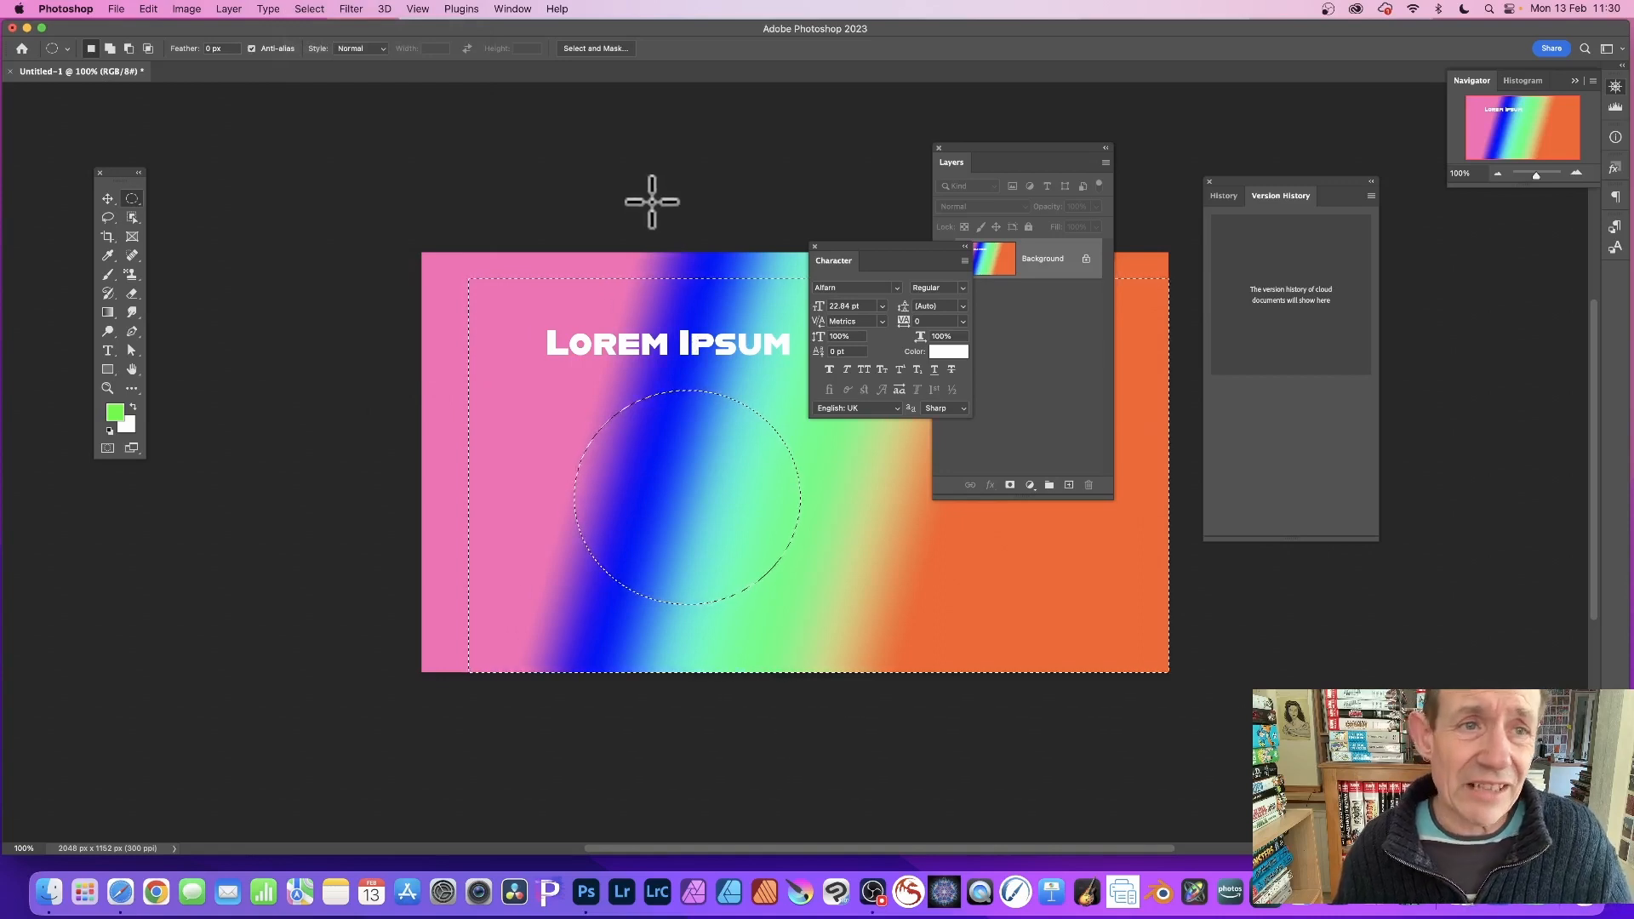
left_click(385, 7)
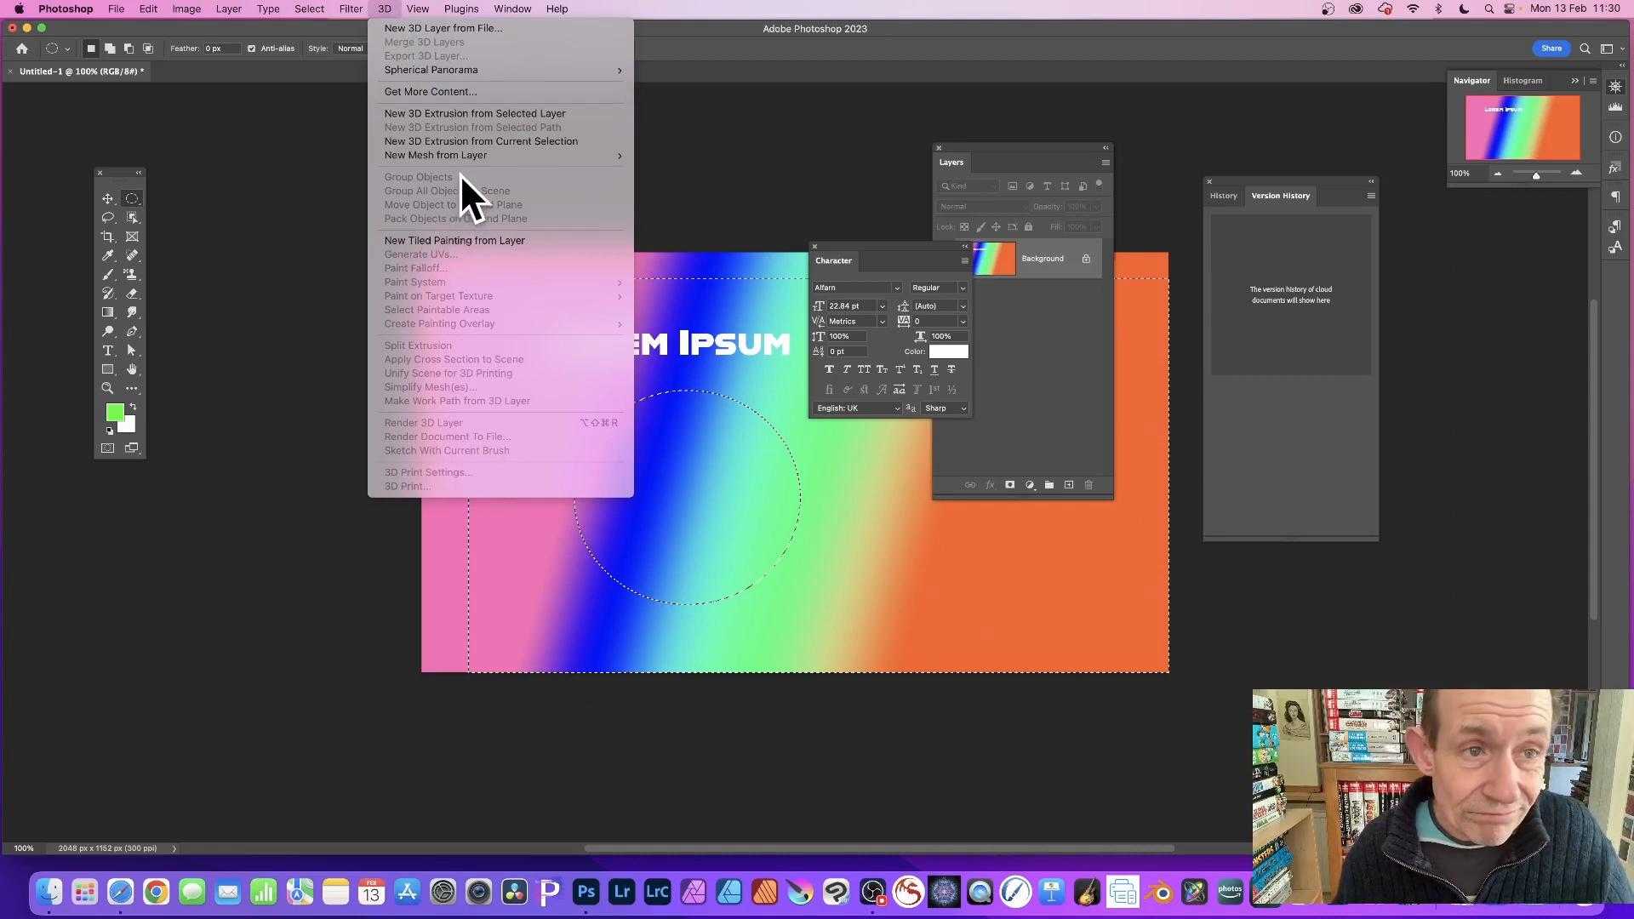
mouse_move(314, 4)
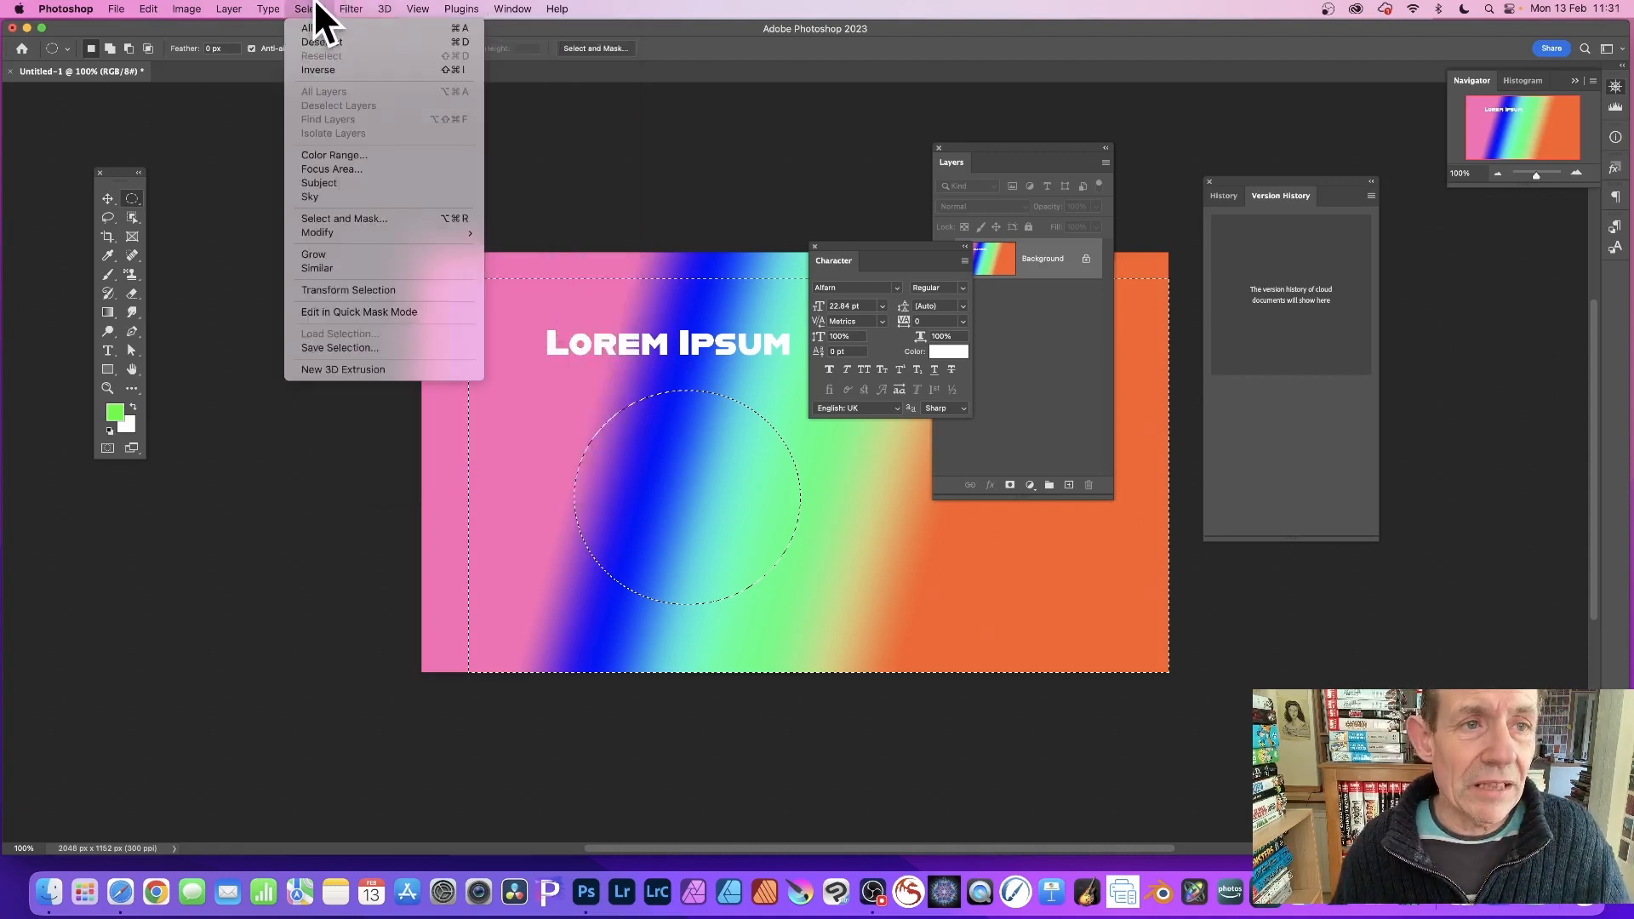
left_click(320, 41)
- Open Neural Filters, view the available filters and the Style Transfer description, and leave without applying any
left_click(355, 5)
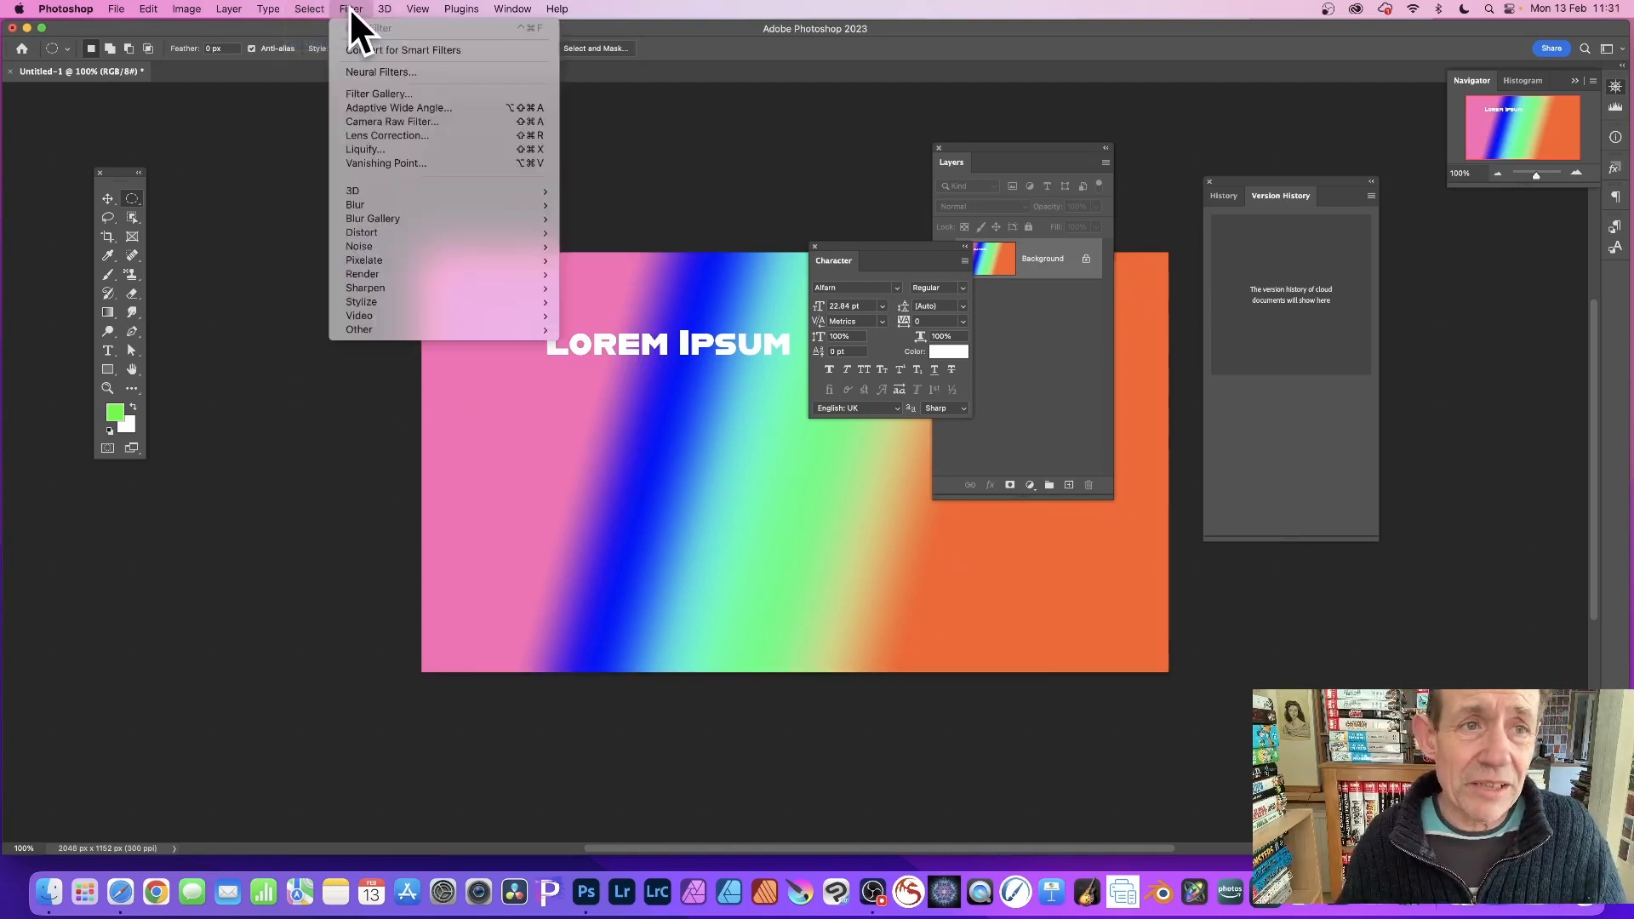
mouse_move(345, 6)
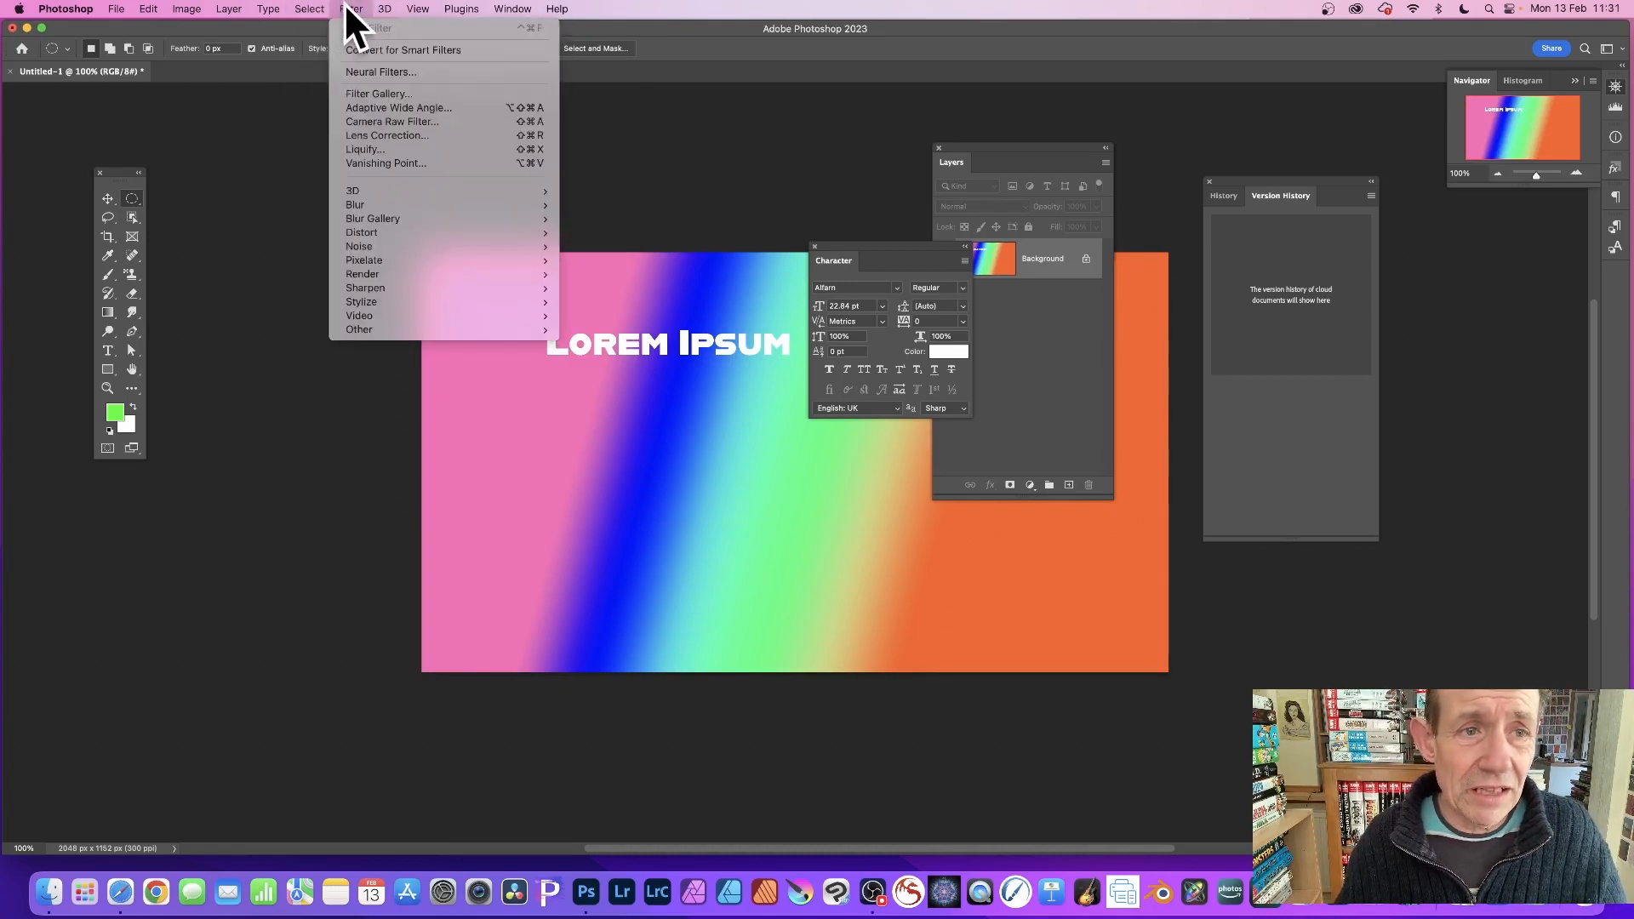
left_click(391, 71)
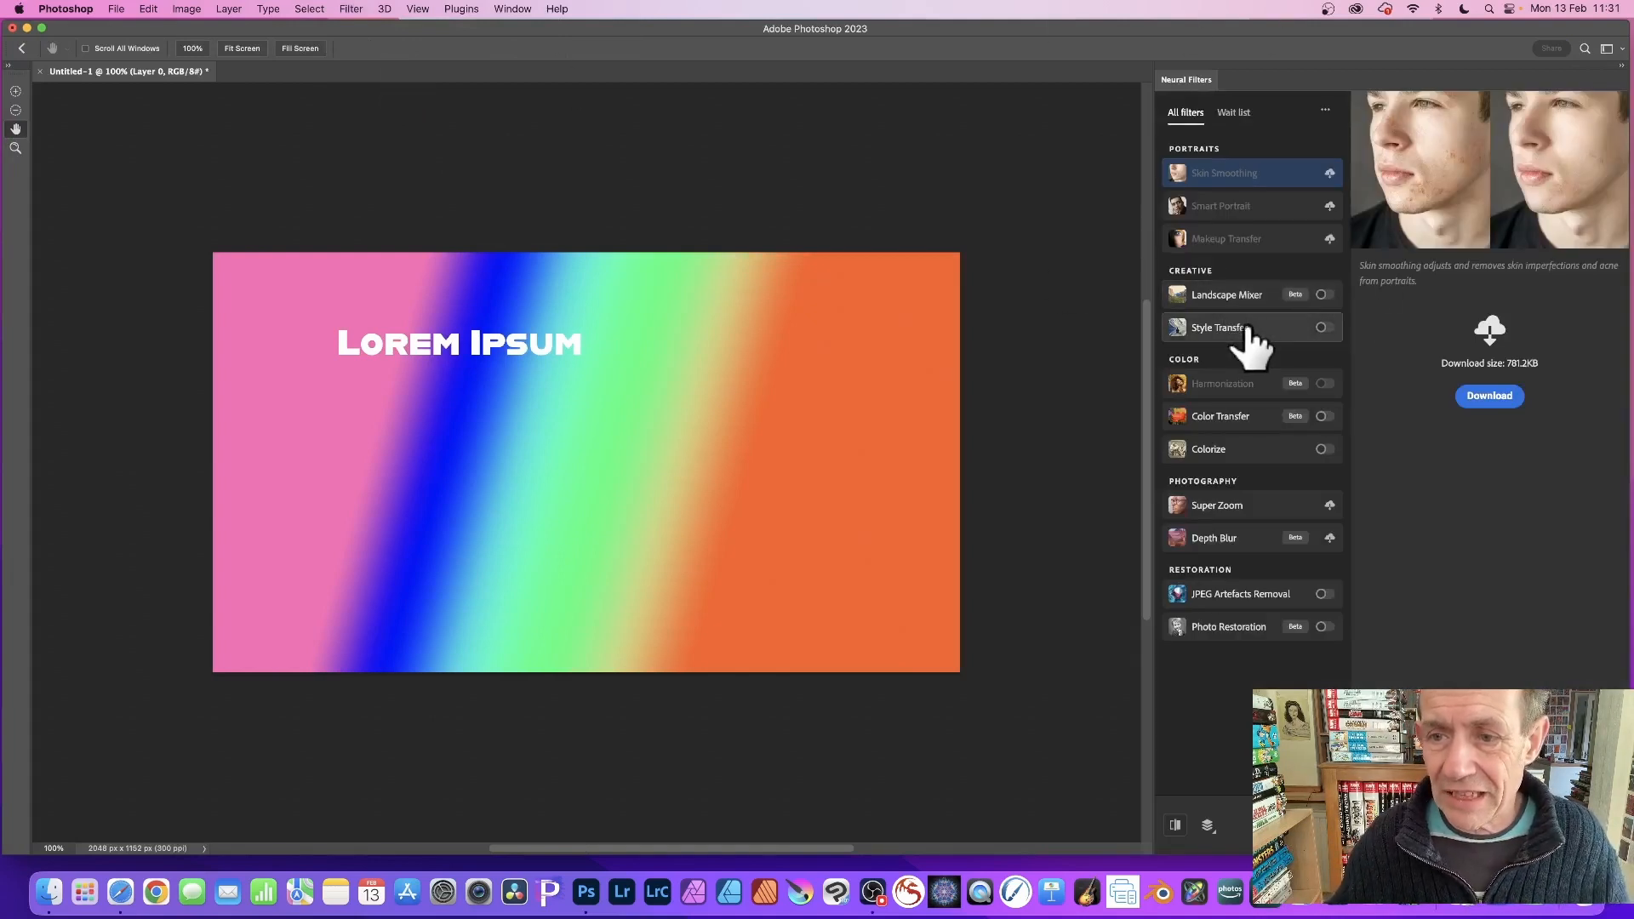
mouse_move(1276, 329)
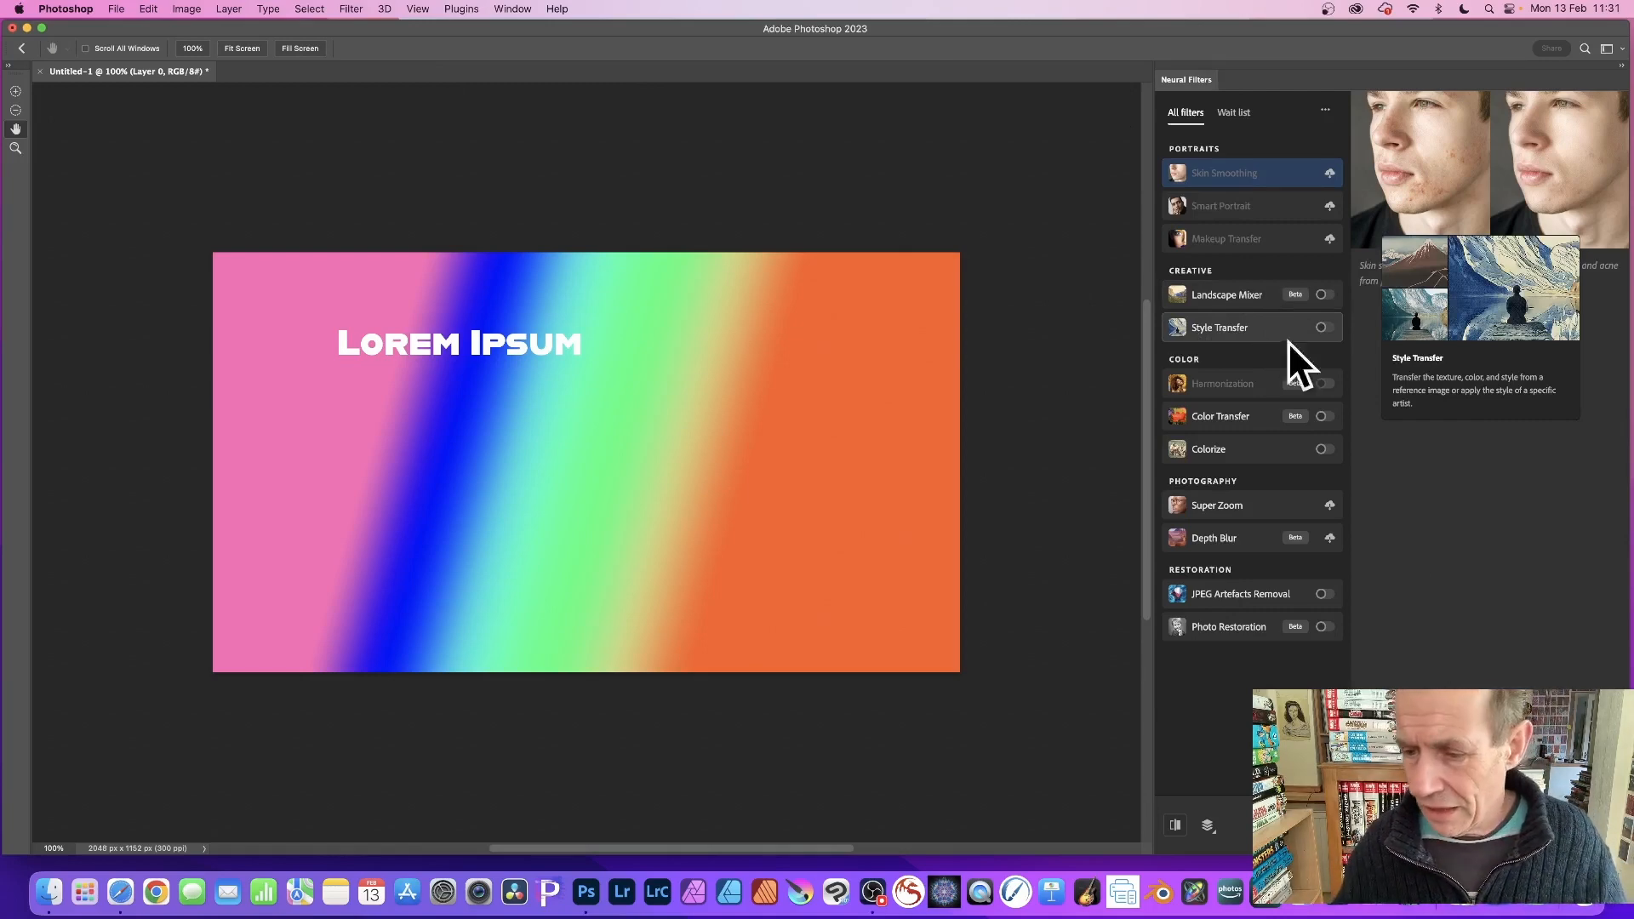
key("Escape")
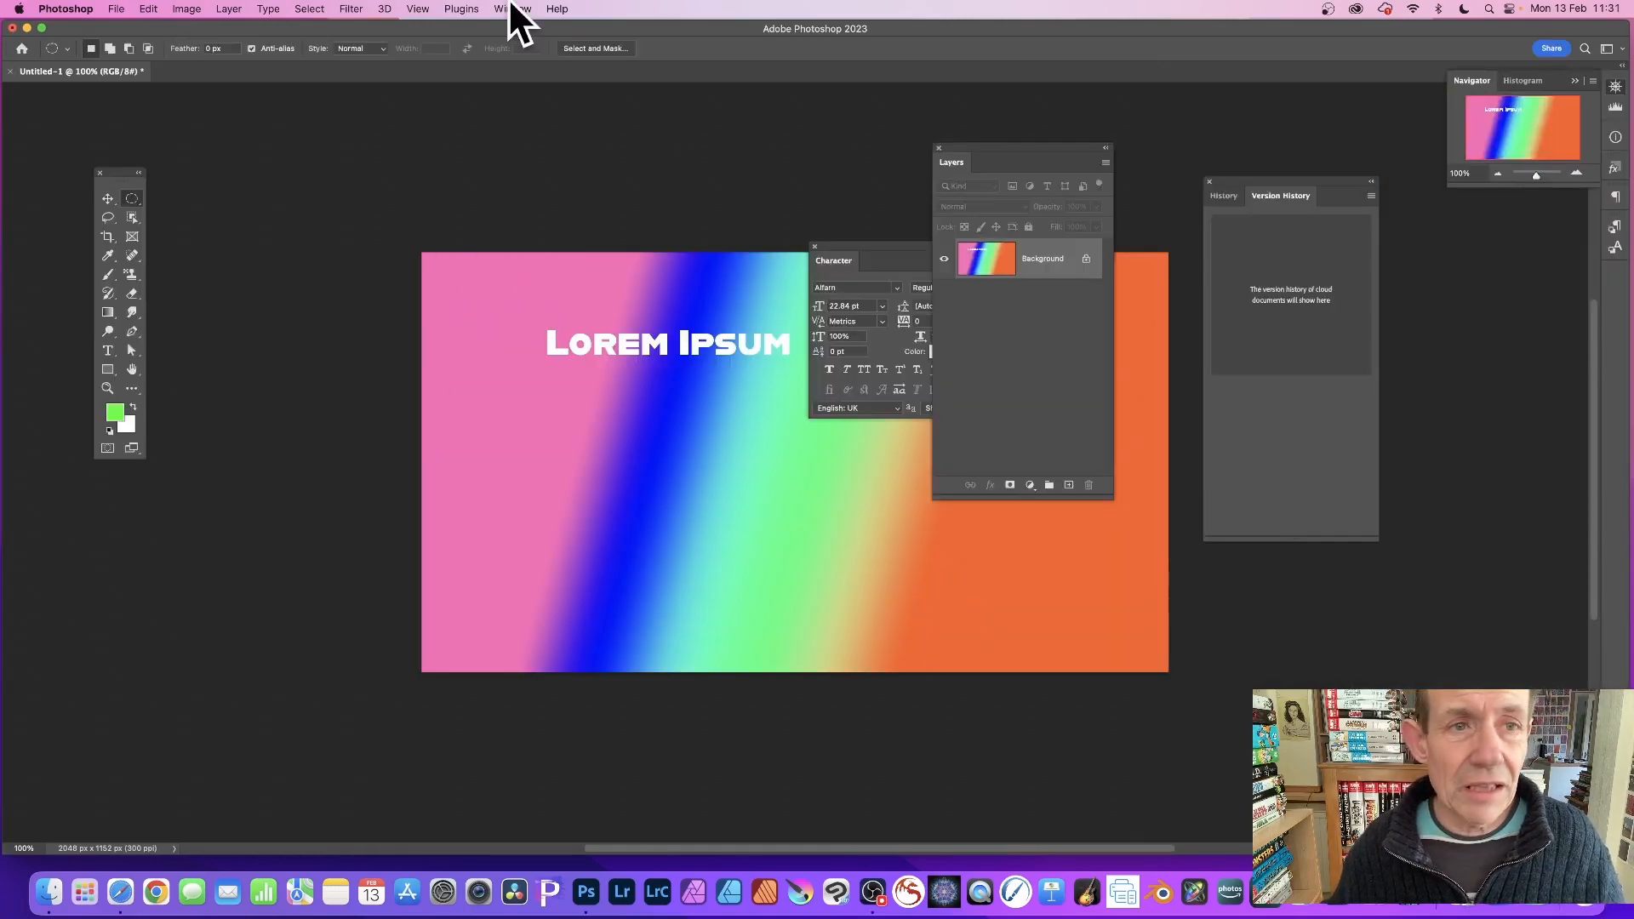
- Open the Filter Gallery, view the Grain preview and the Distort filters, and cancel without applying a filter
left_click(351, 8)
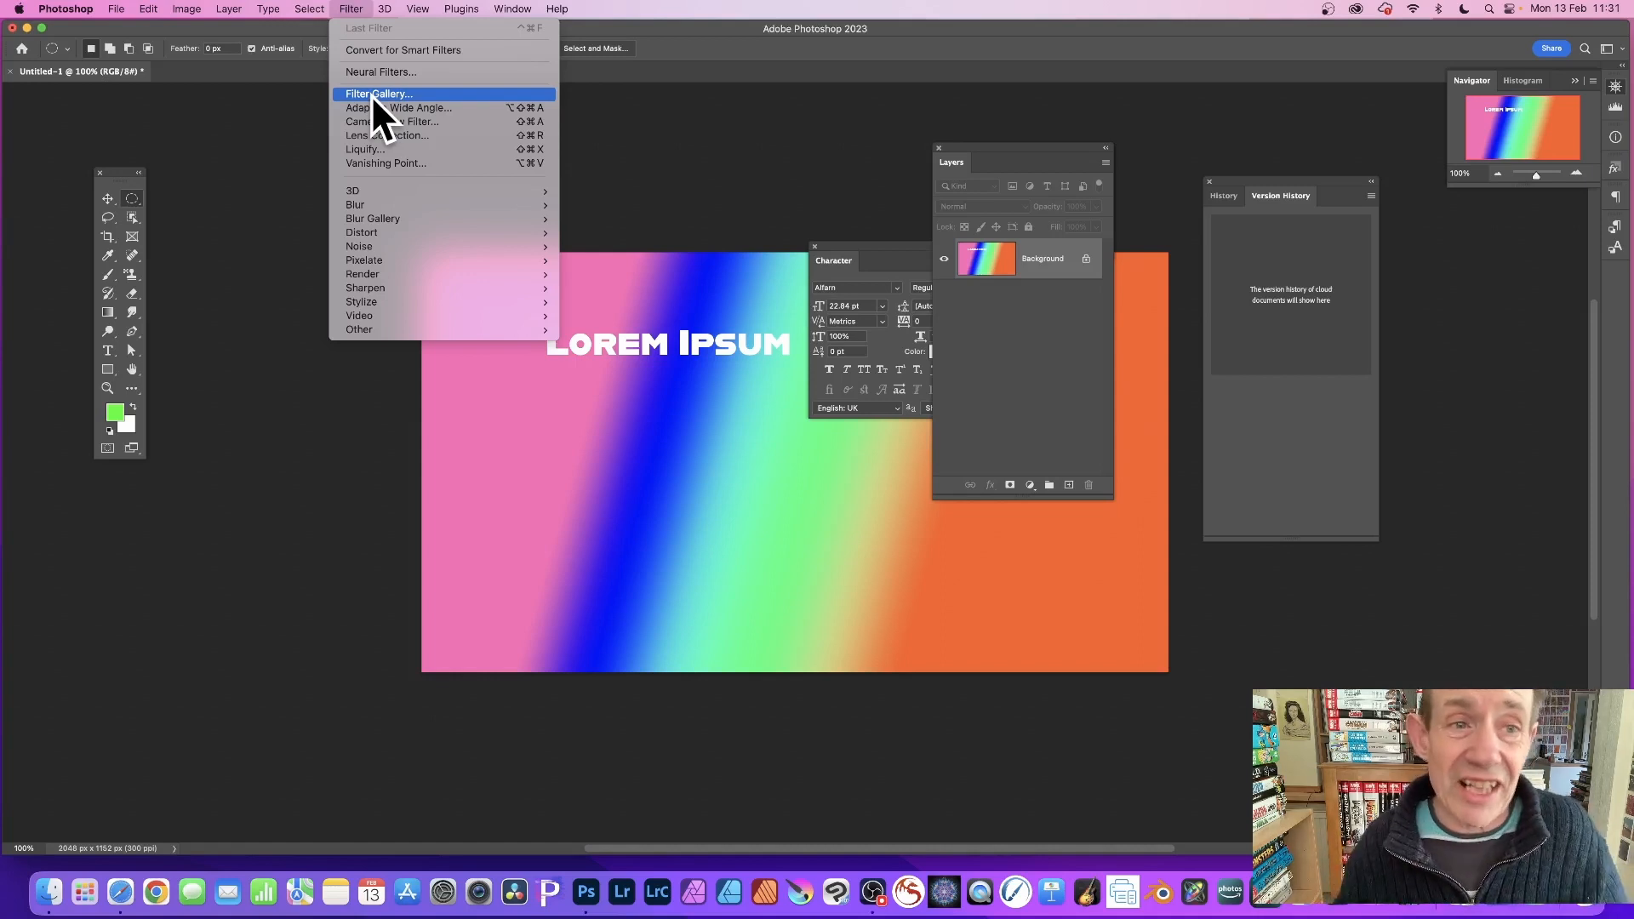
left_click(400, 92)
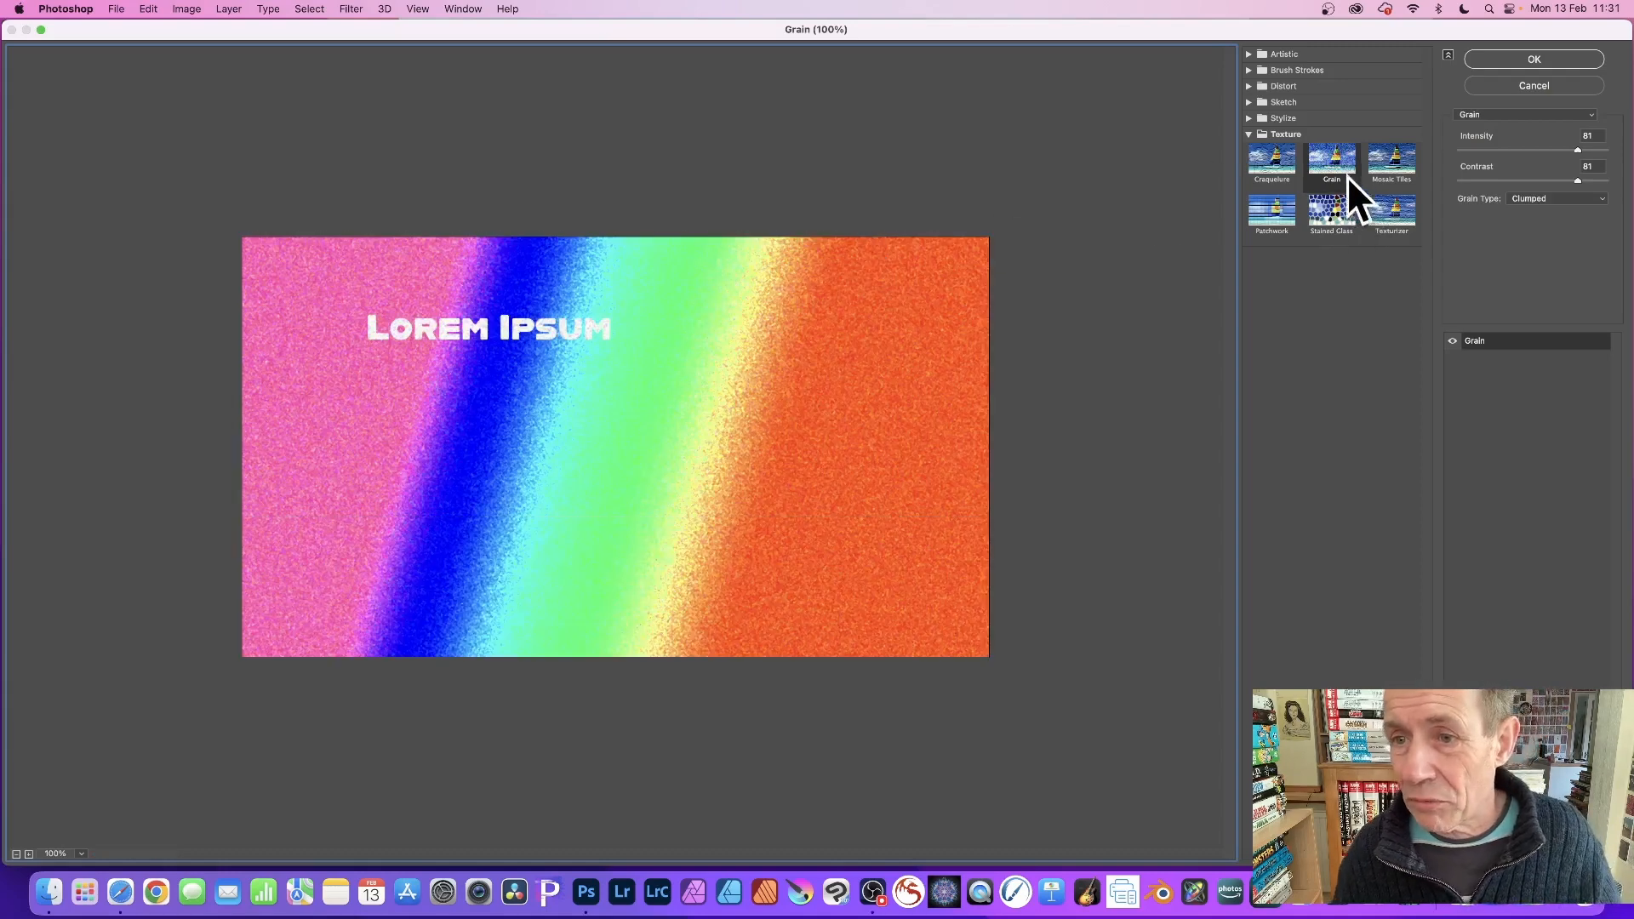
left_click(1249, 89)
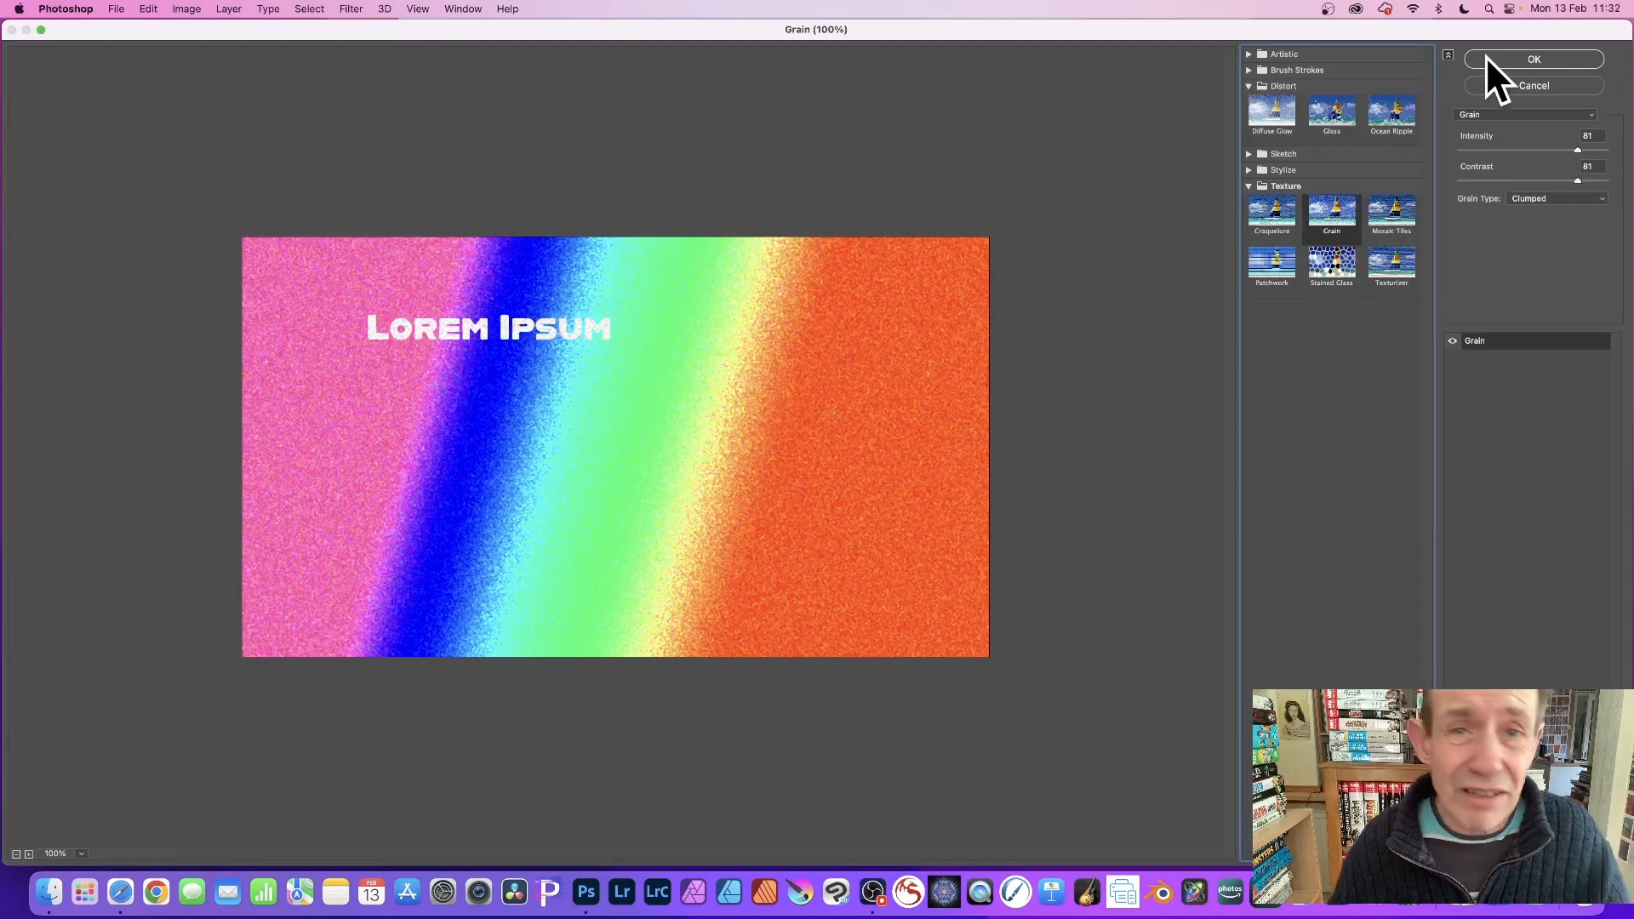
left_click(1532, 80)
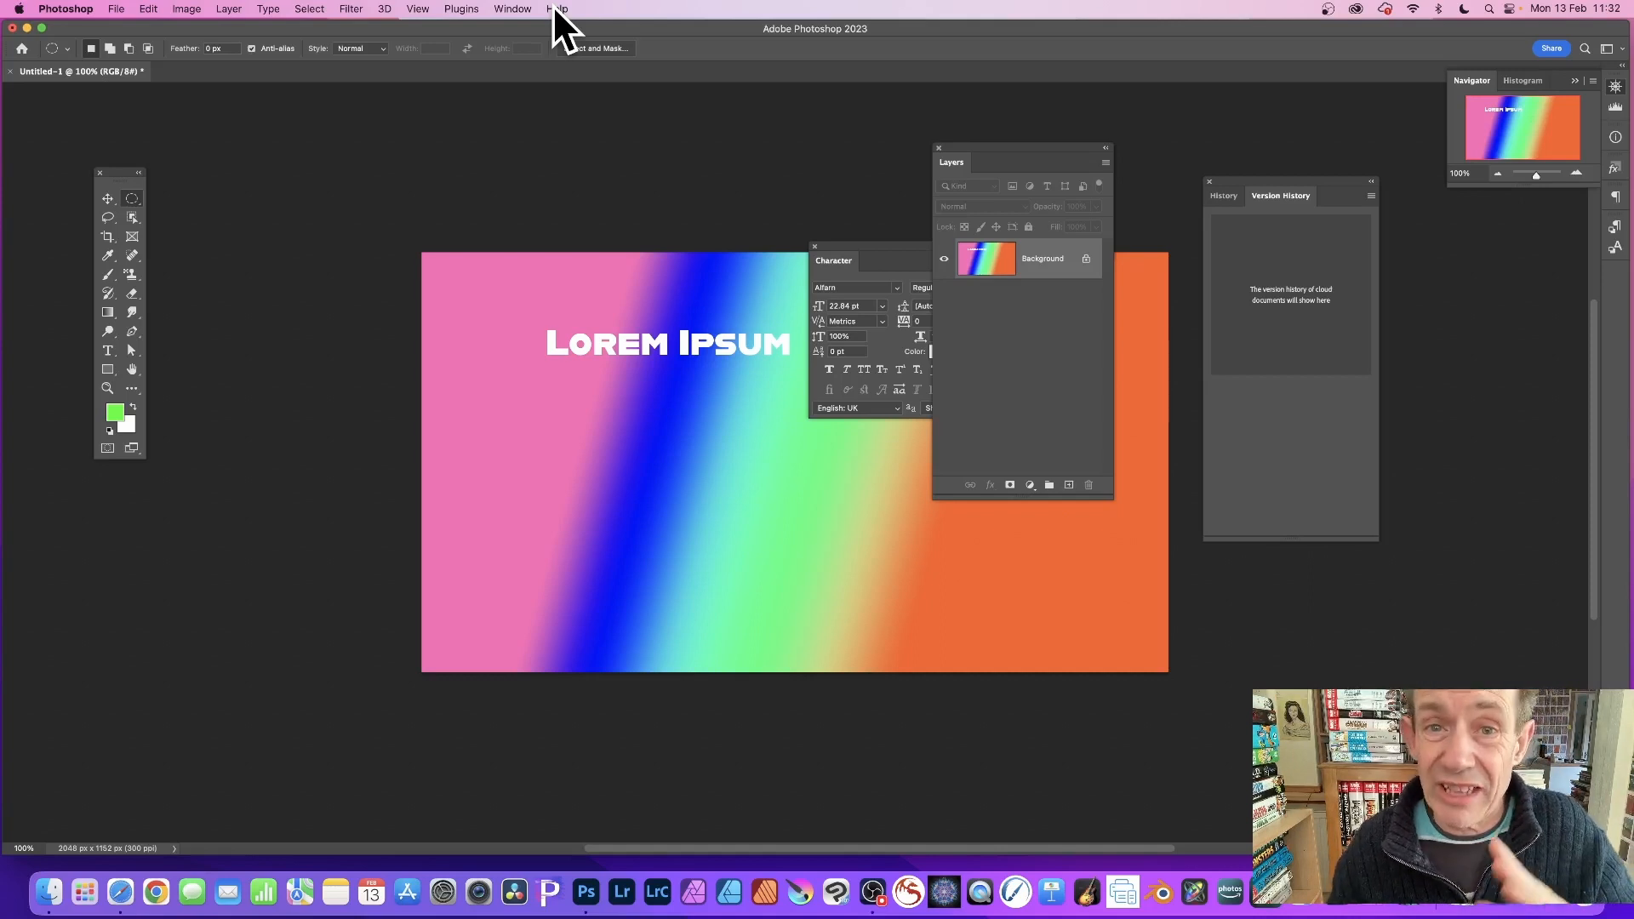
- Try Camera Raw Basic adjustments of Temperature -42, Tint +17, Exposure -1.70 and Contrast +24, and discard them
left_click(352, 8)
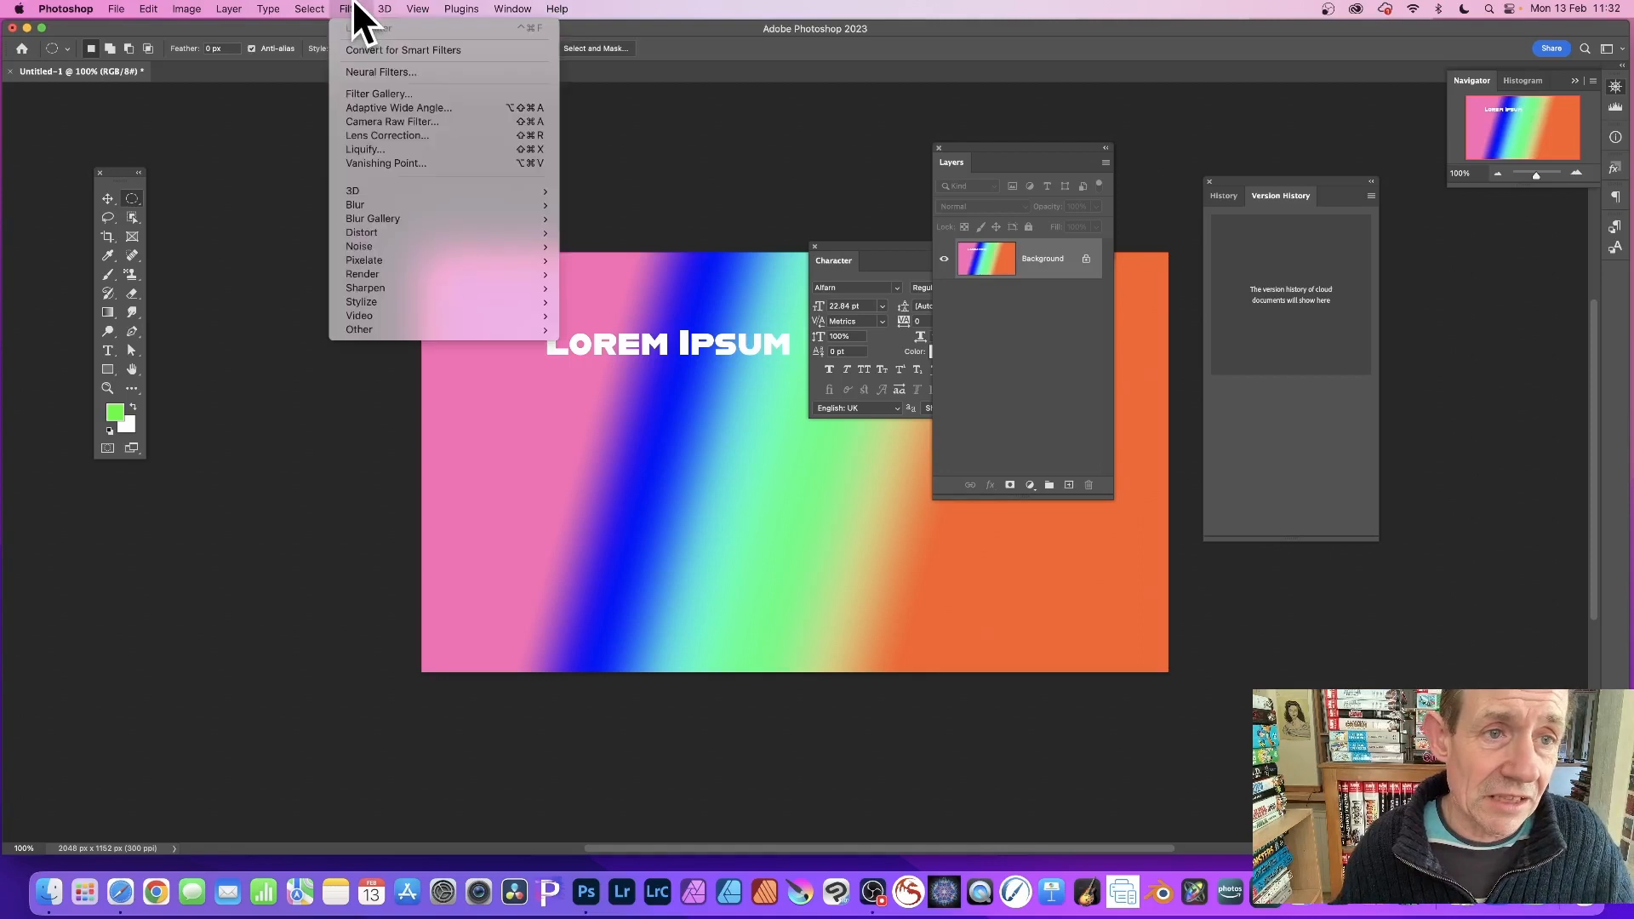
left_click(420, 121)
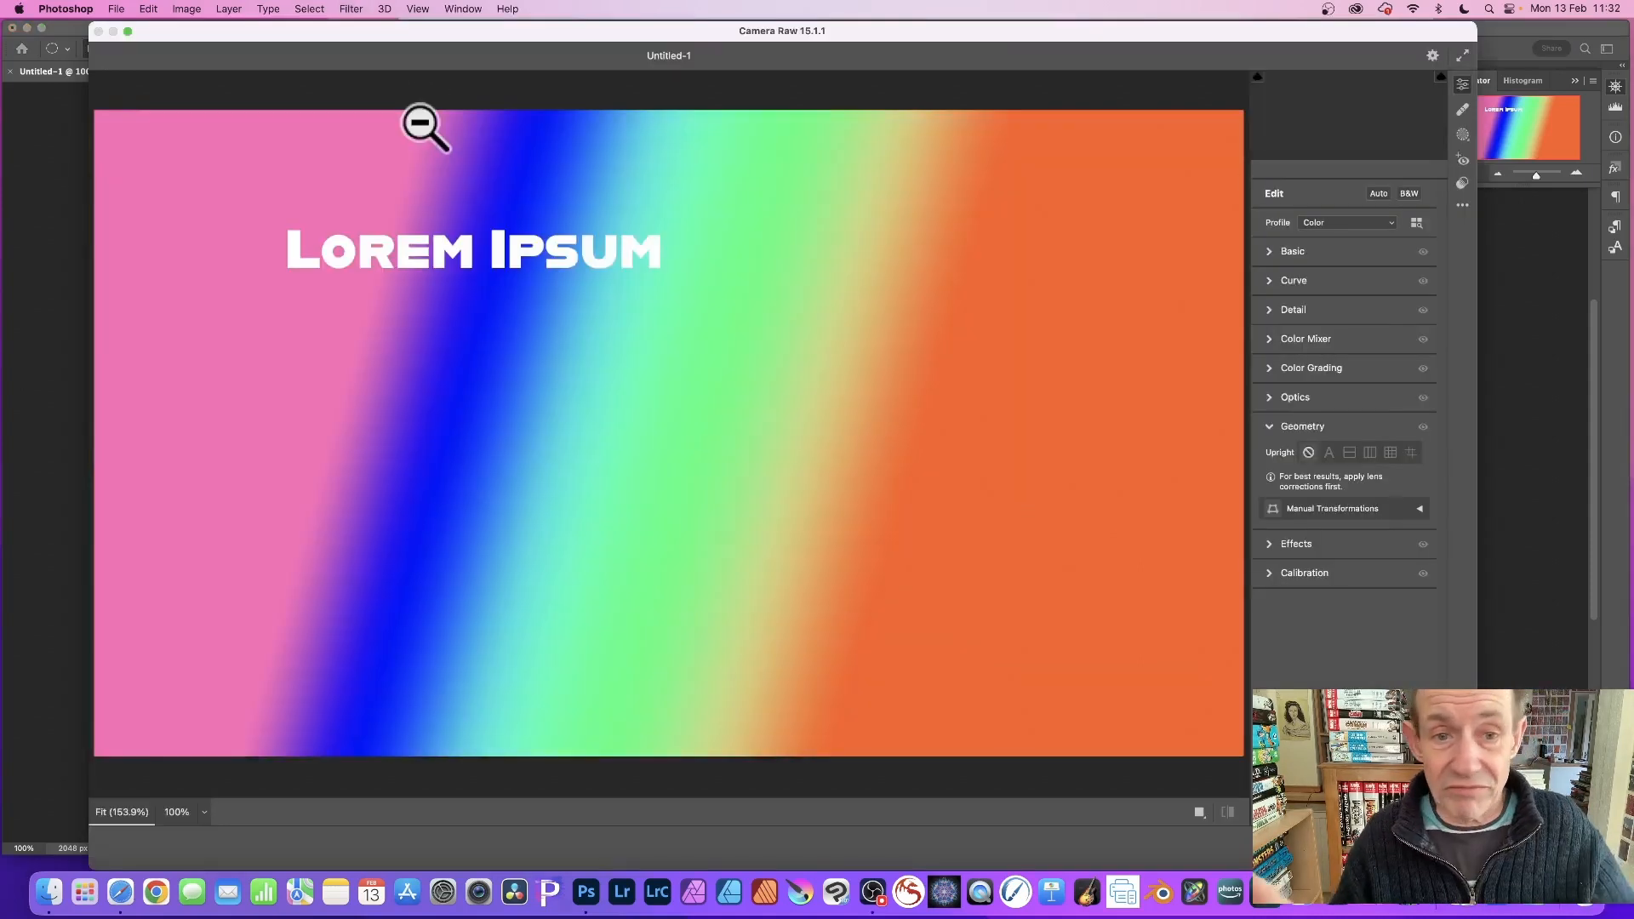
left_click(1273, 250)
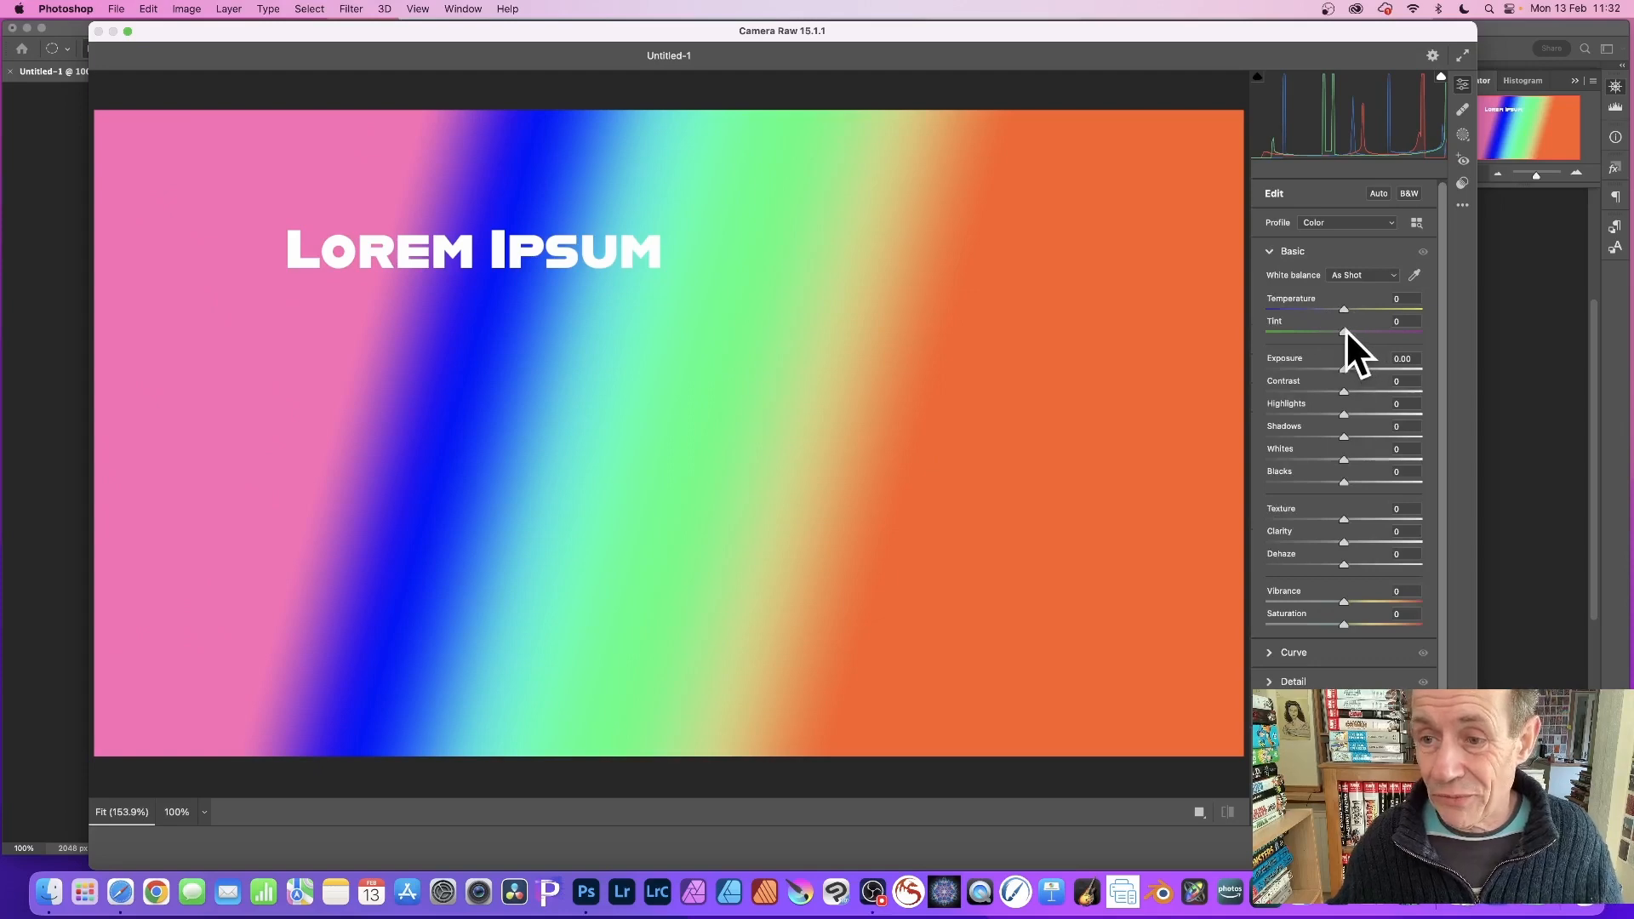
left_click_drag(1345, 329, 1312, 312)
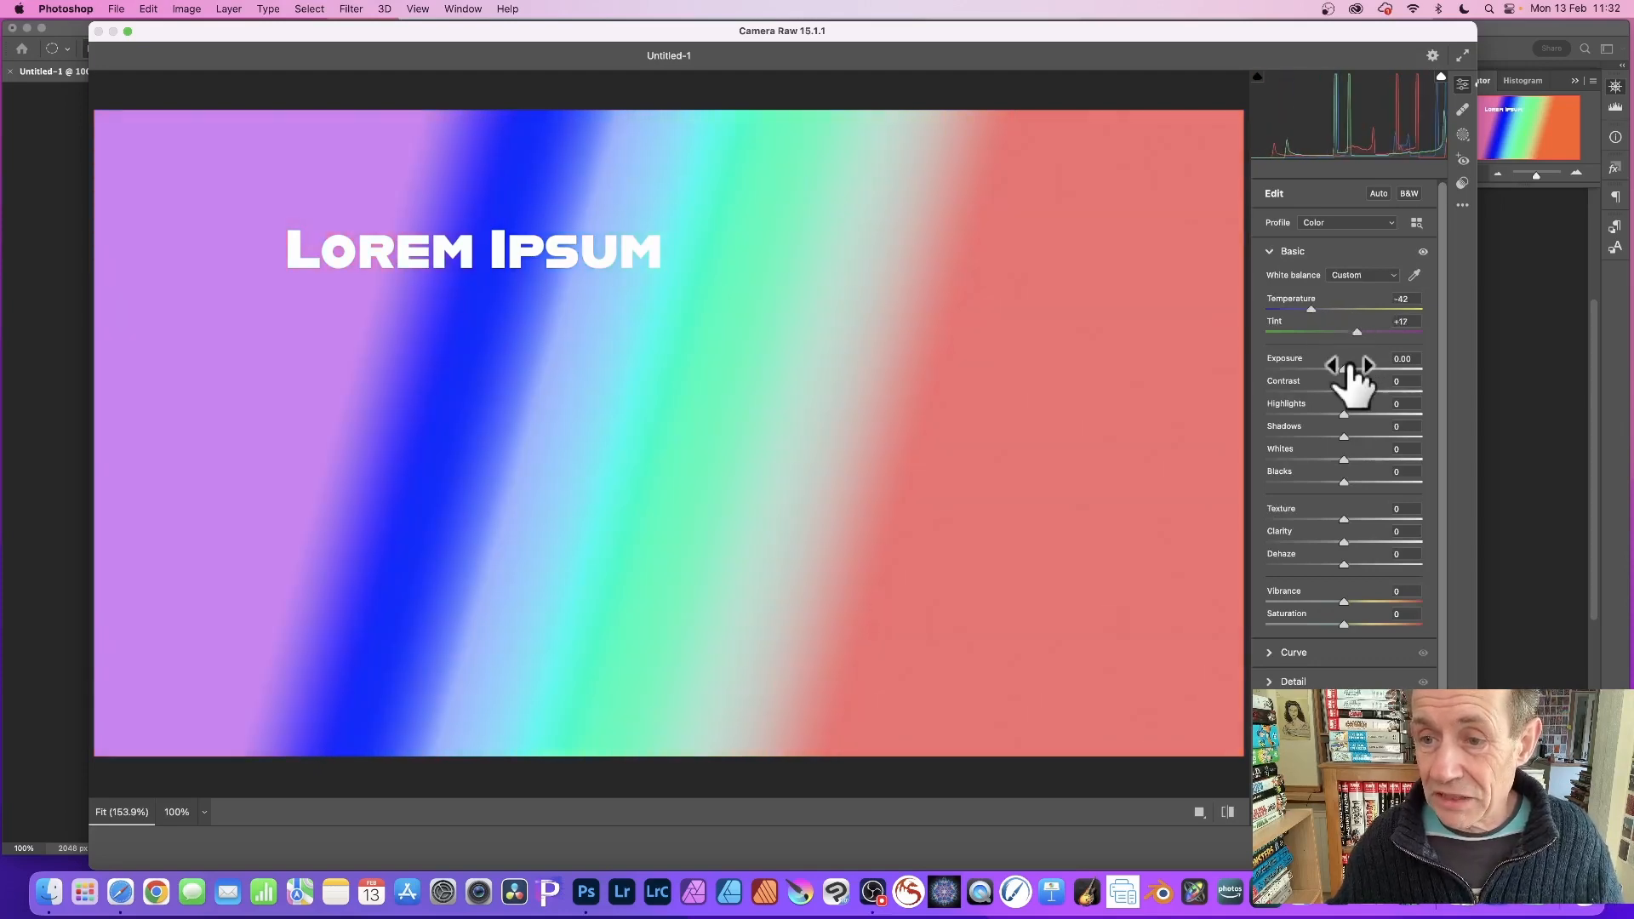
mouse_move(1347, 368)
left_mouse_down()
mouse_move(1320, 369)
mouse_move(1362, 391)
left_mouse_up()
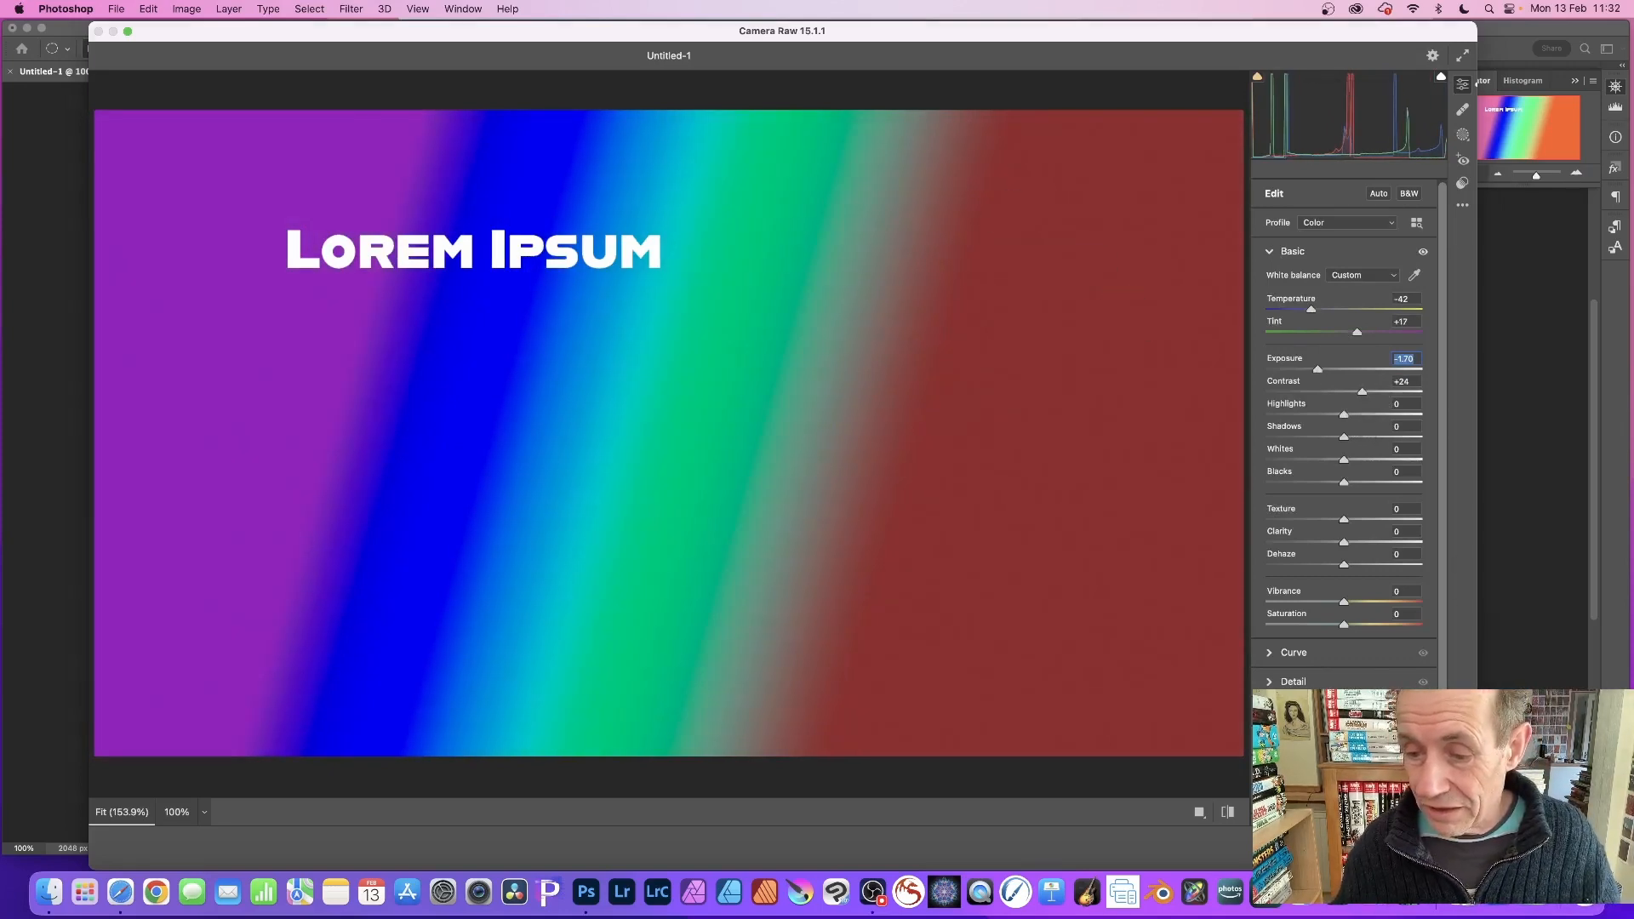
key("Escape")
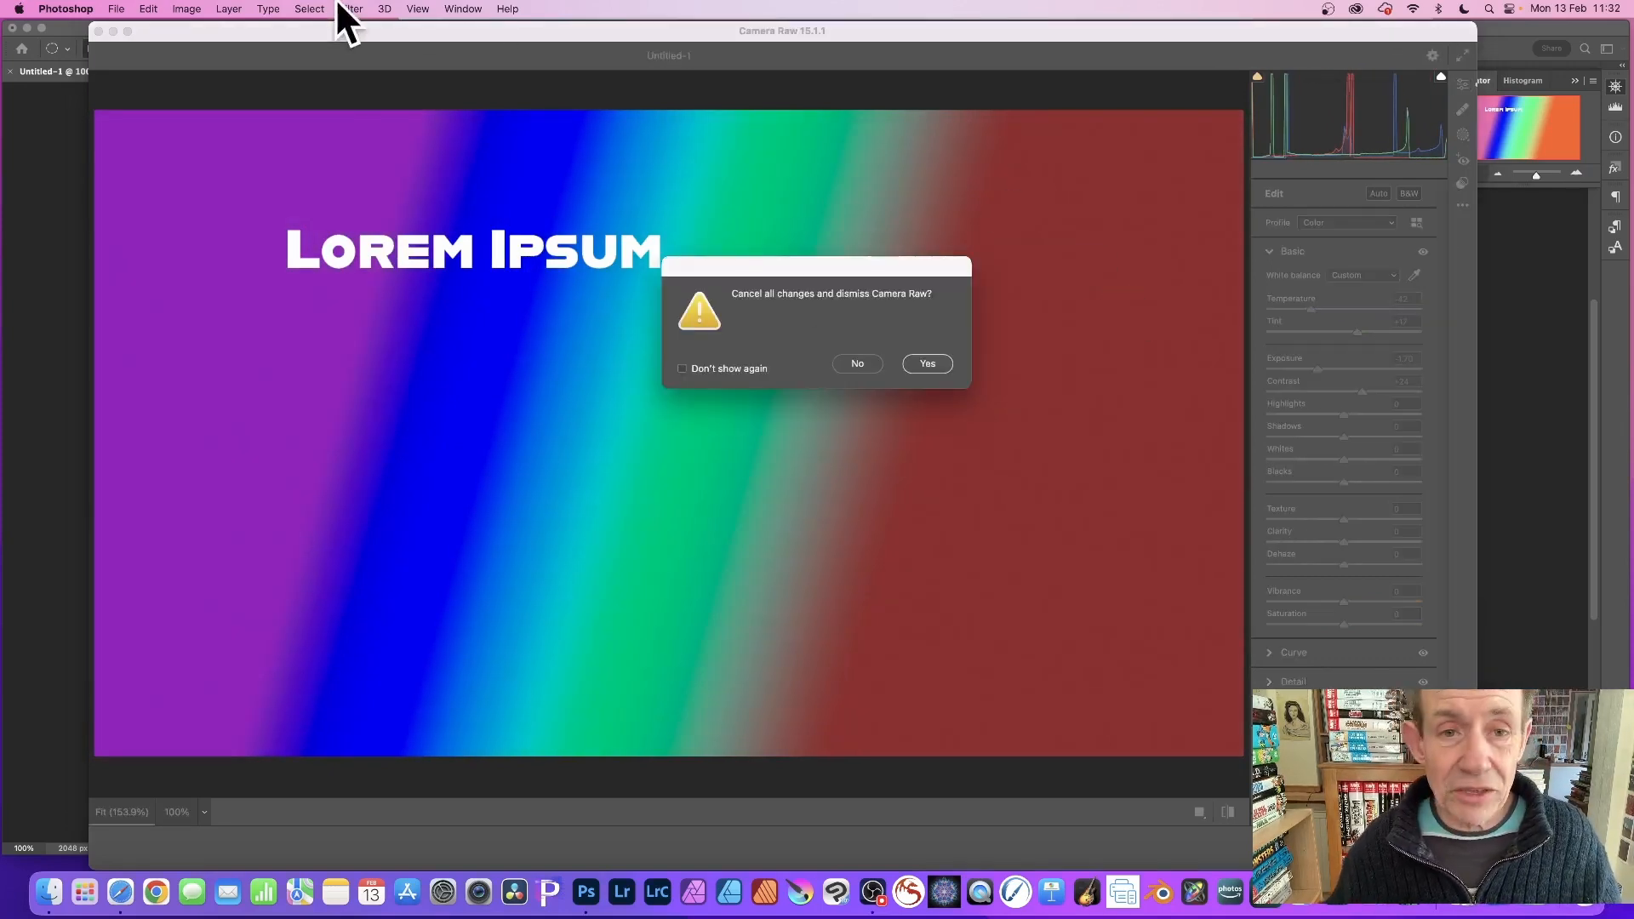
left_click(924, 363)
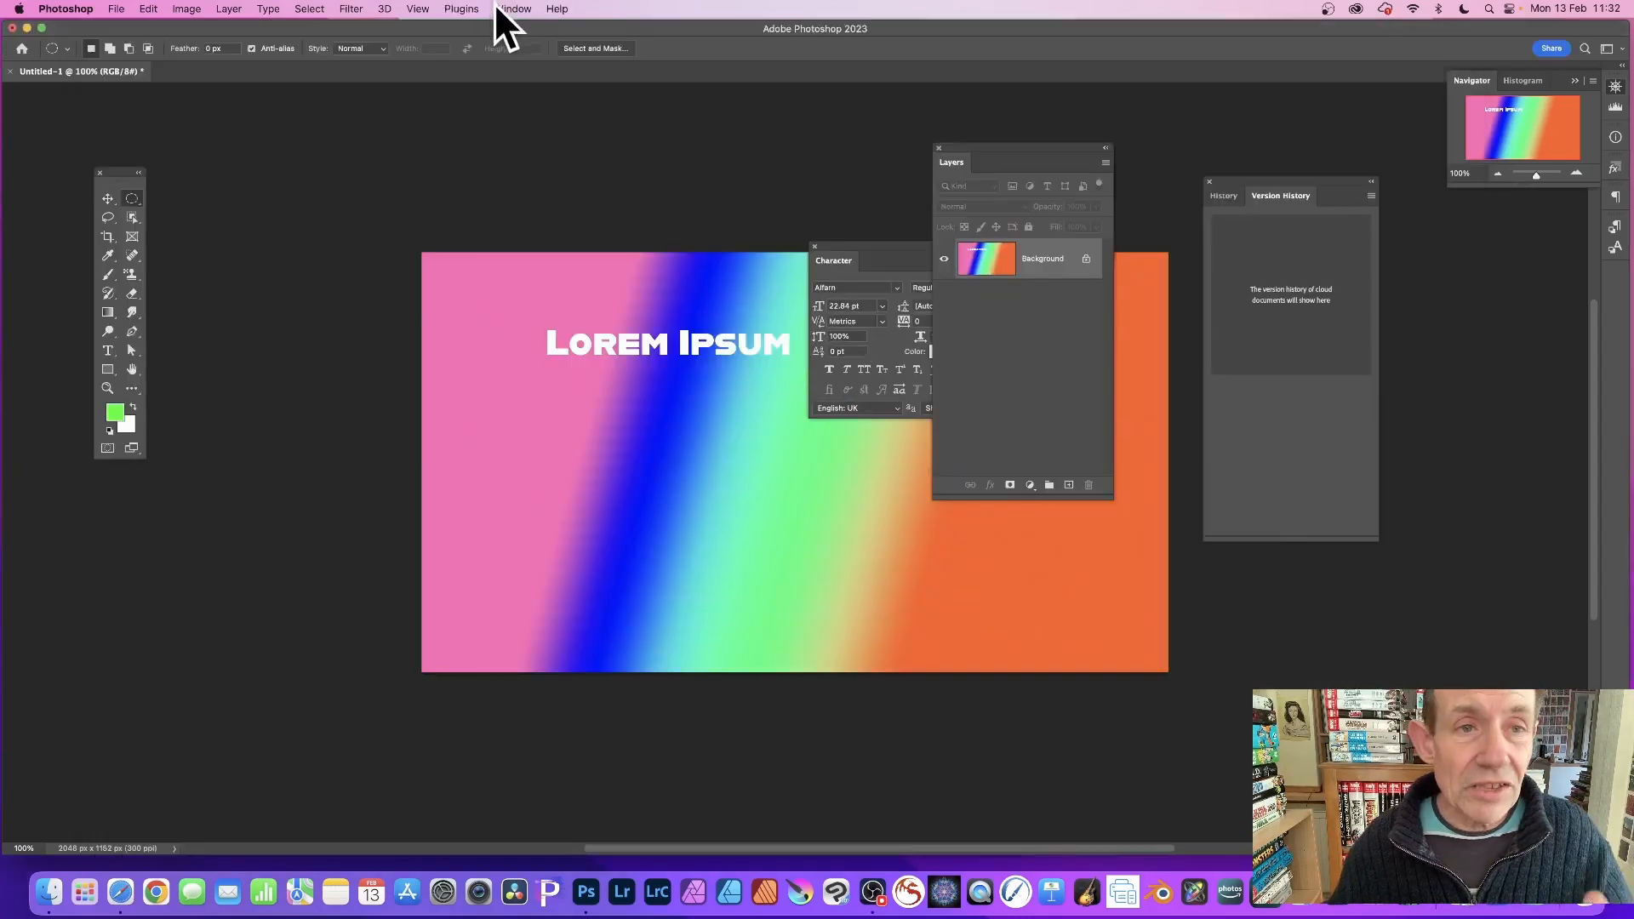
- Open the Vanishing Point filter, view its perspective plane workspace, and cancel without creating a plane
left_click(364, 9)
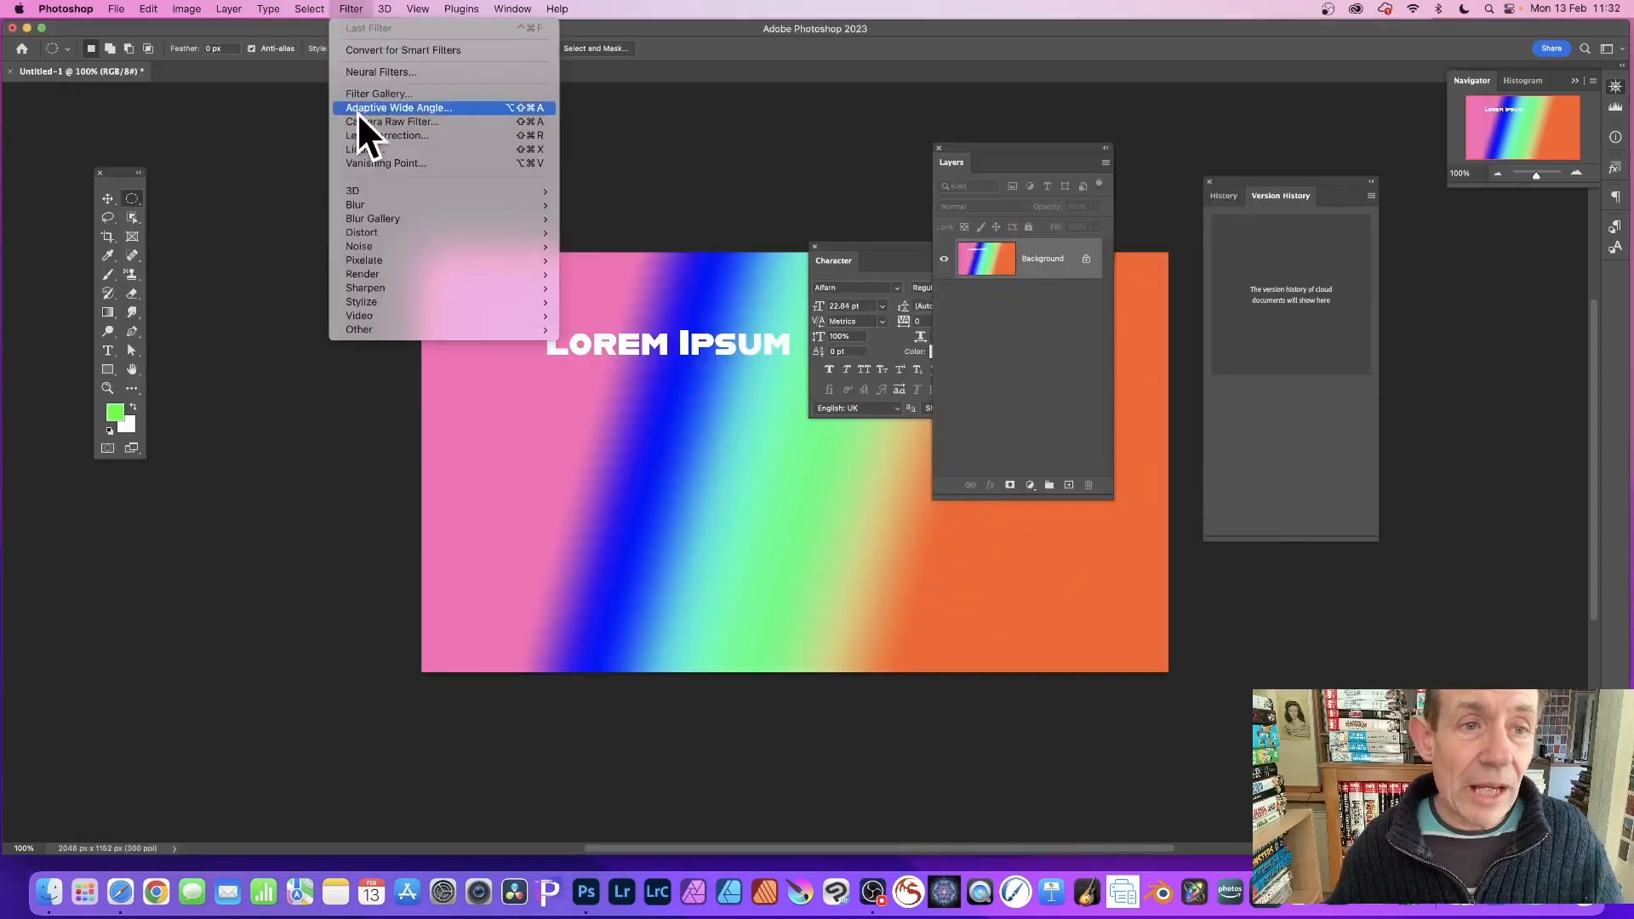
left_click(402, 162)
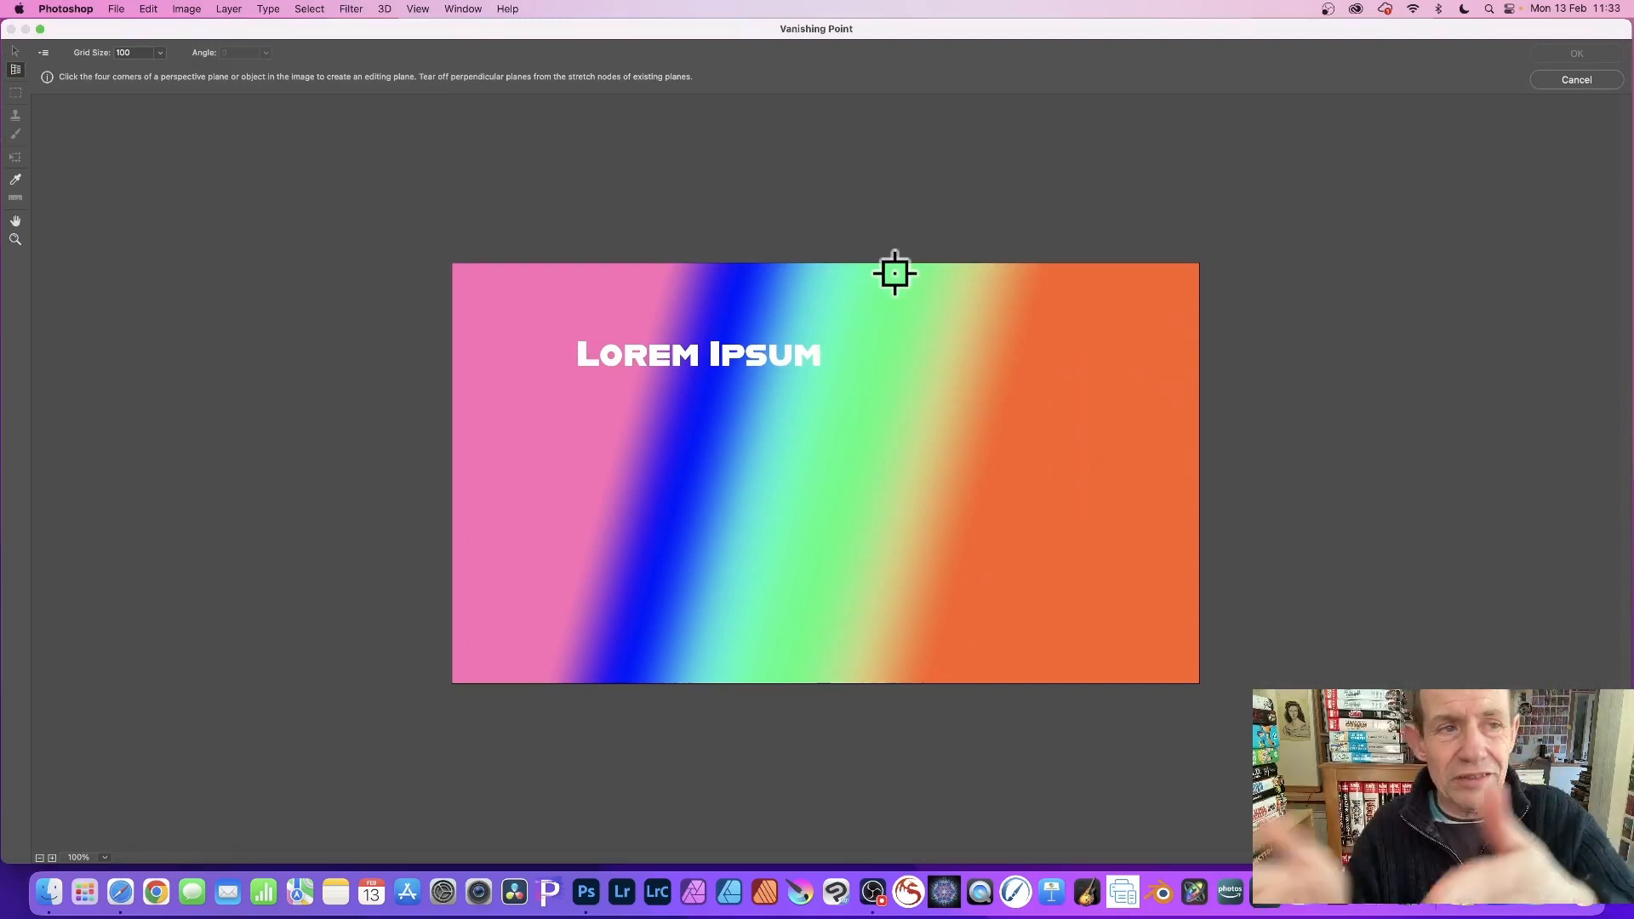
left_click(1571, 80)
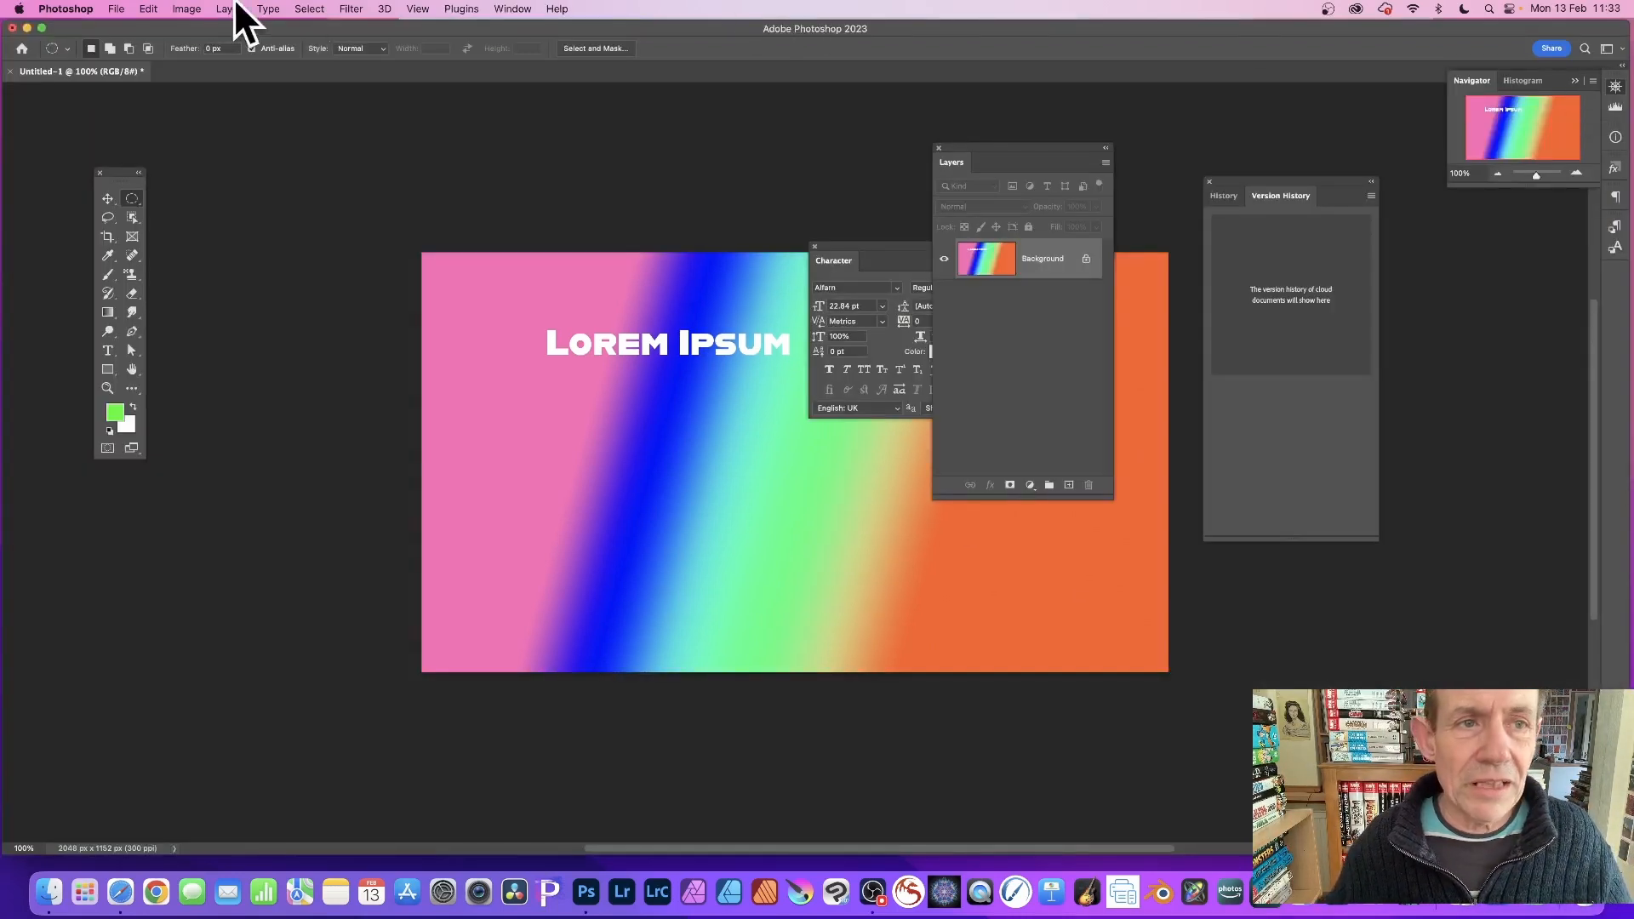
- View the Generate Bump (Height) Map settings with the sphere preview and cancel without generating a map
left_click(353, 11)
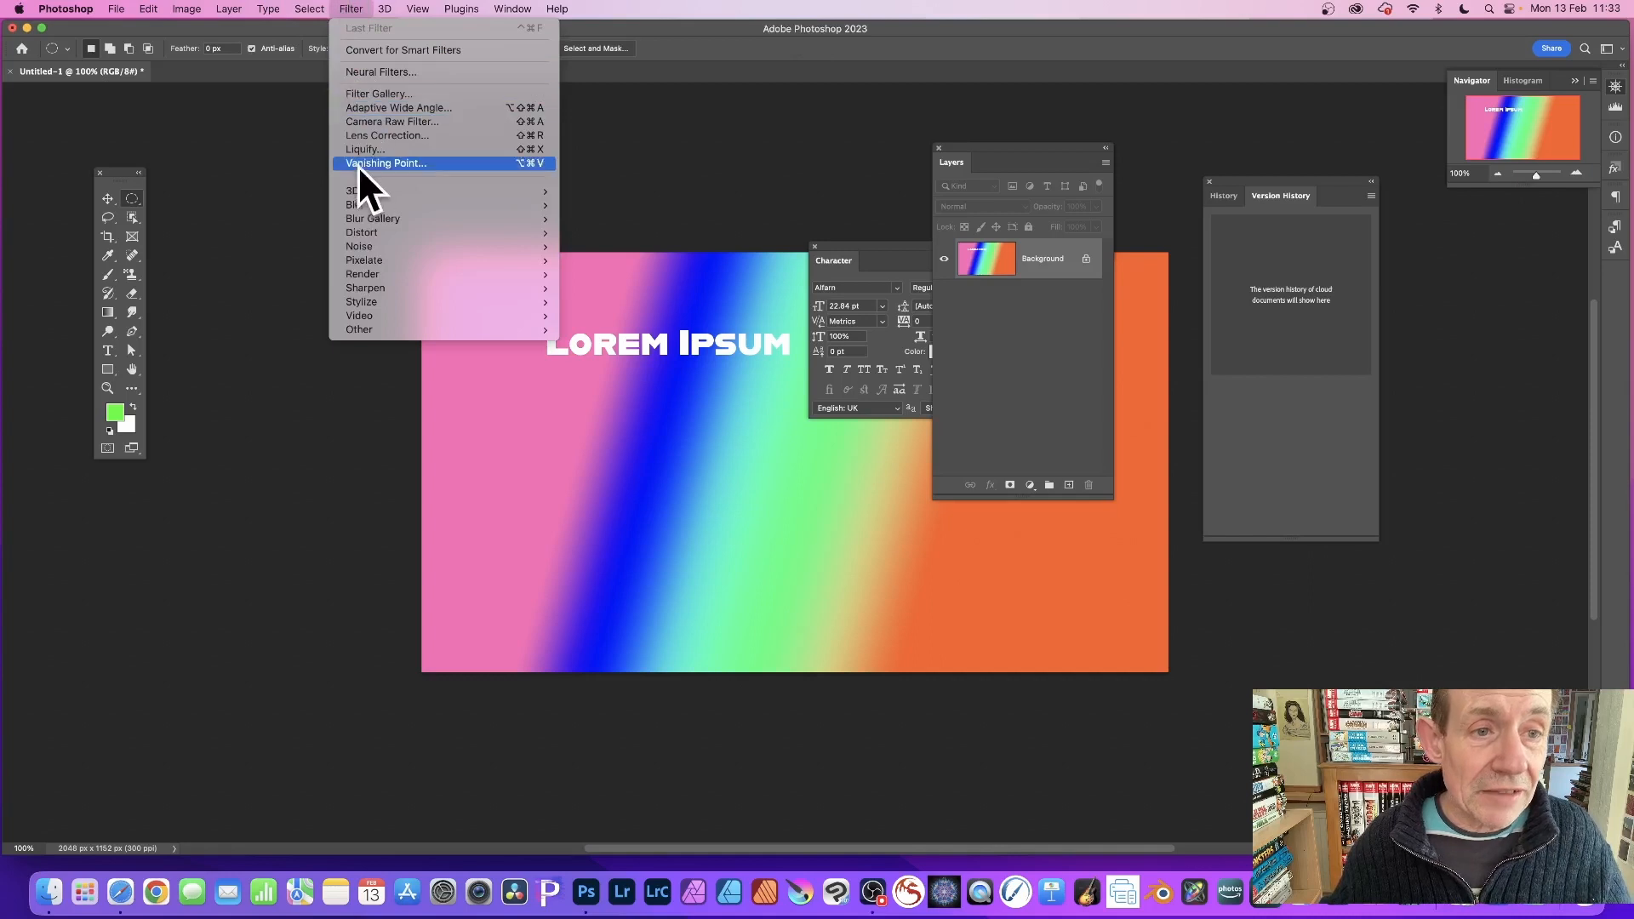
mouse_move(371, 192)
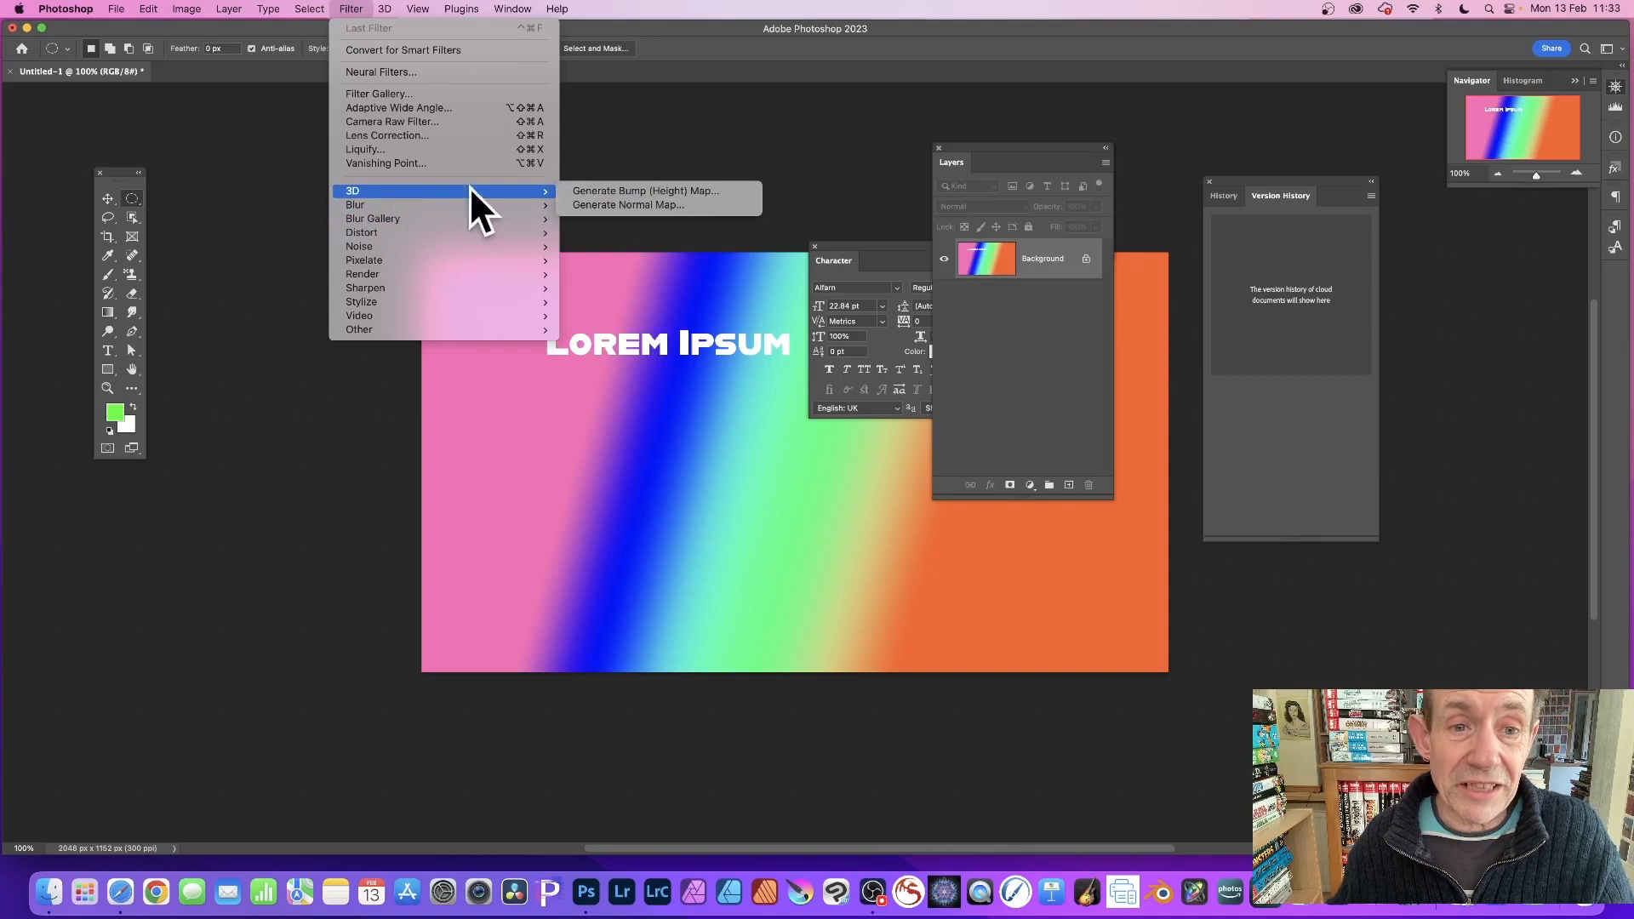
left_click(645, 191)
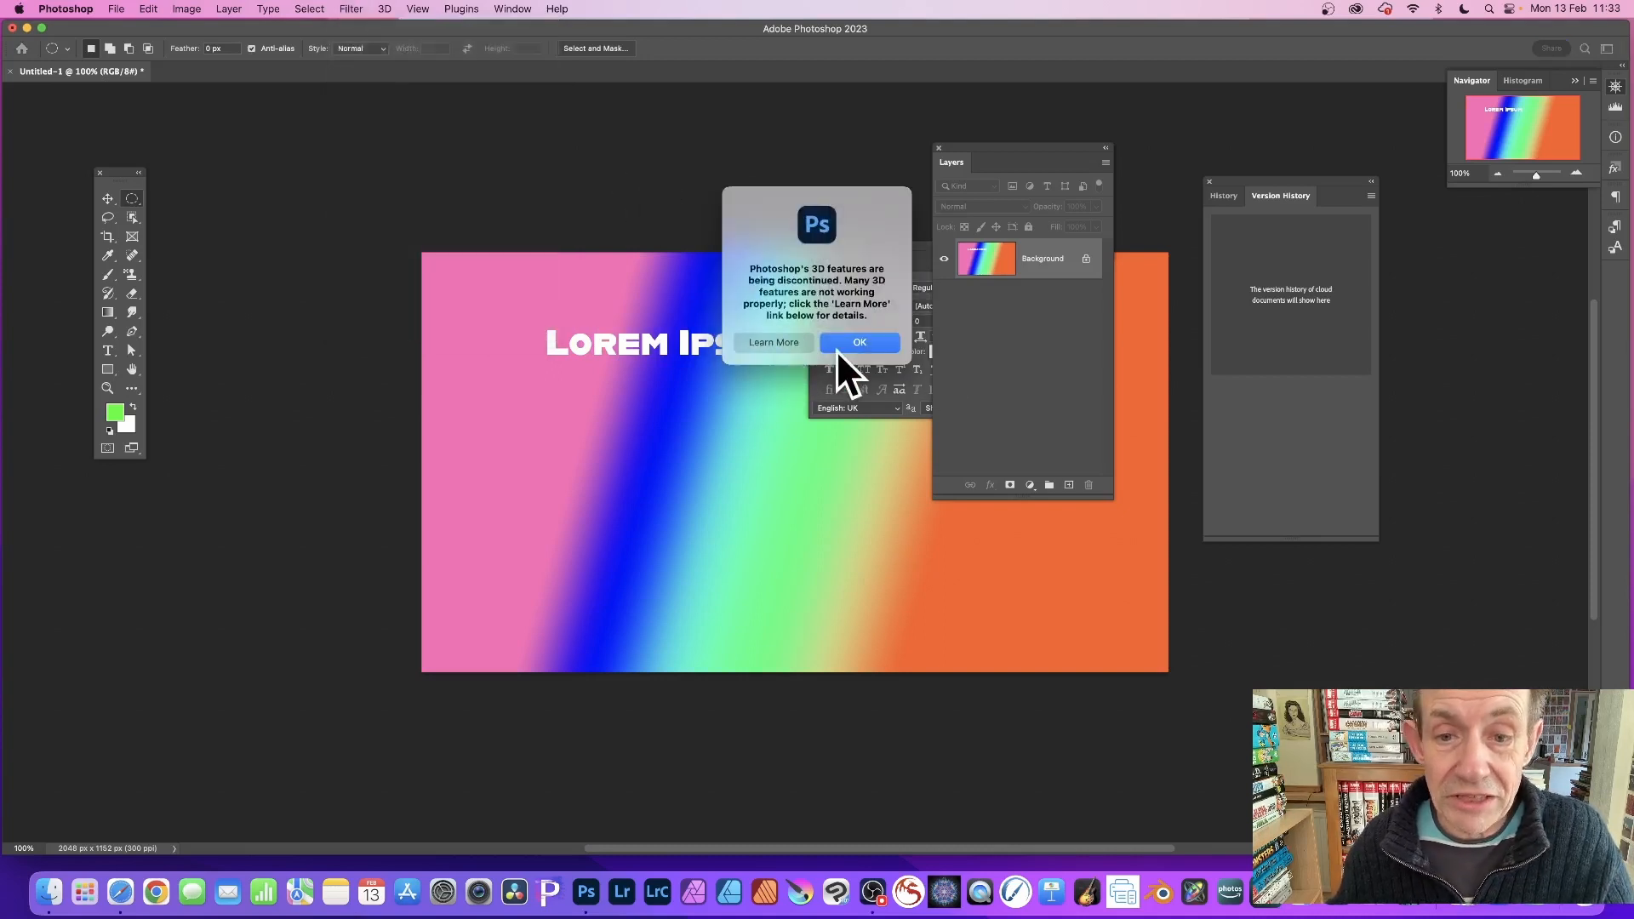
left_click(883, 350)
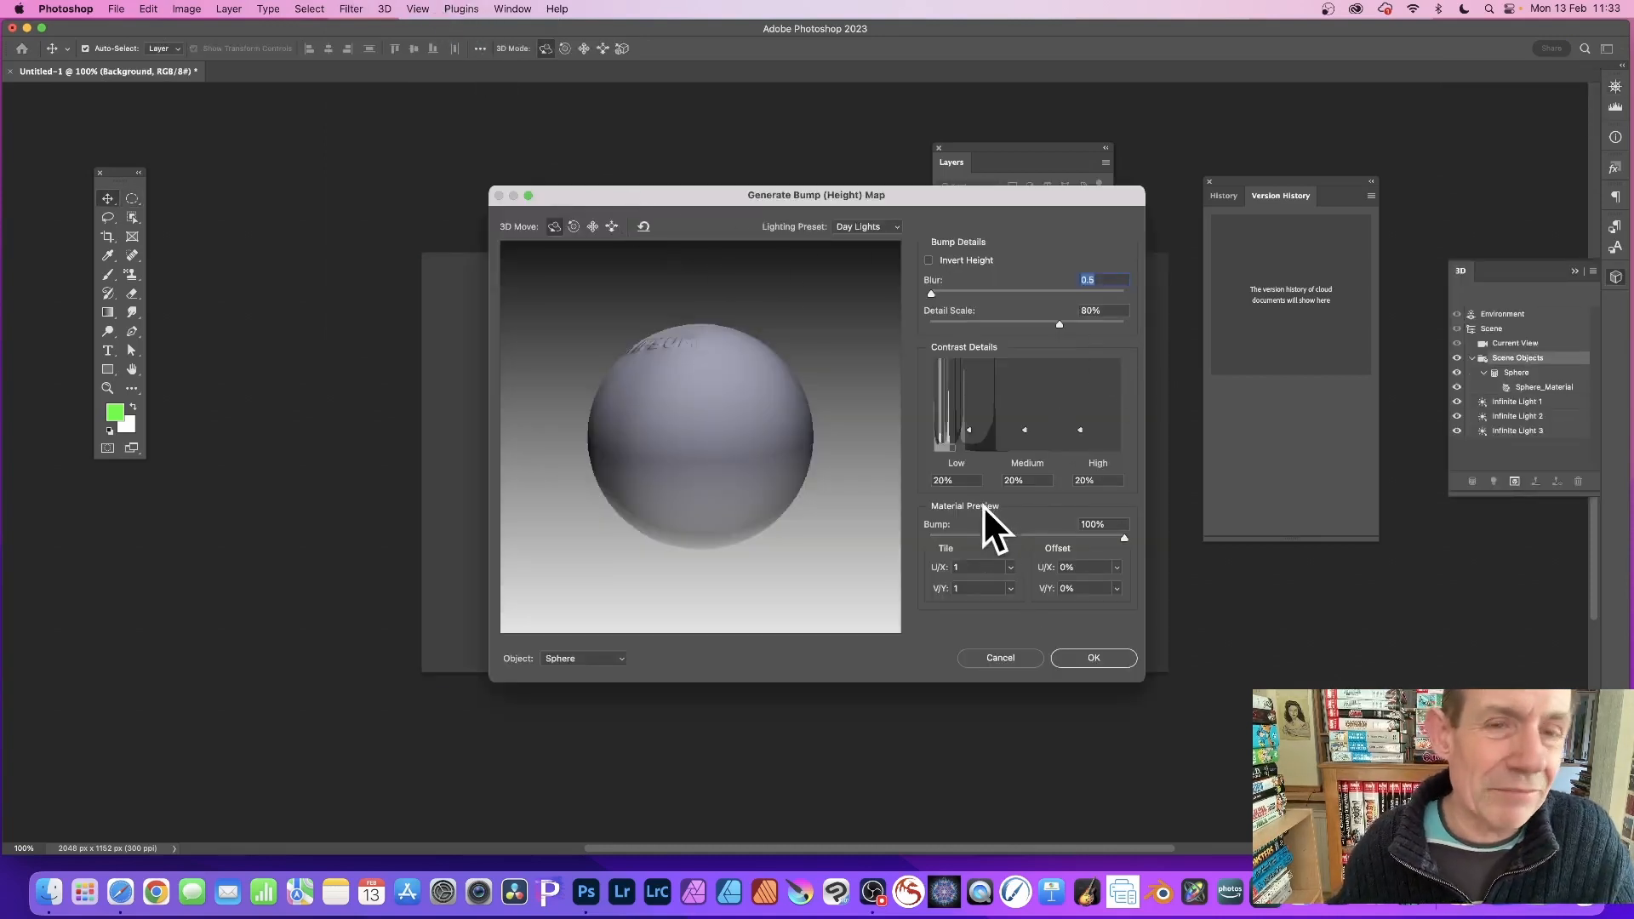
left_click(1004, 656)
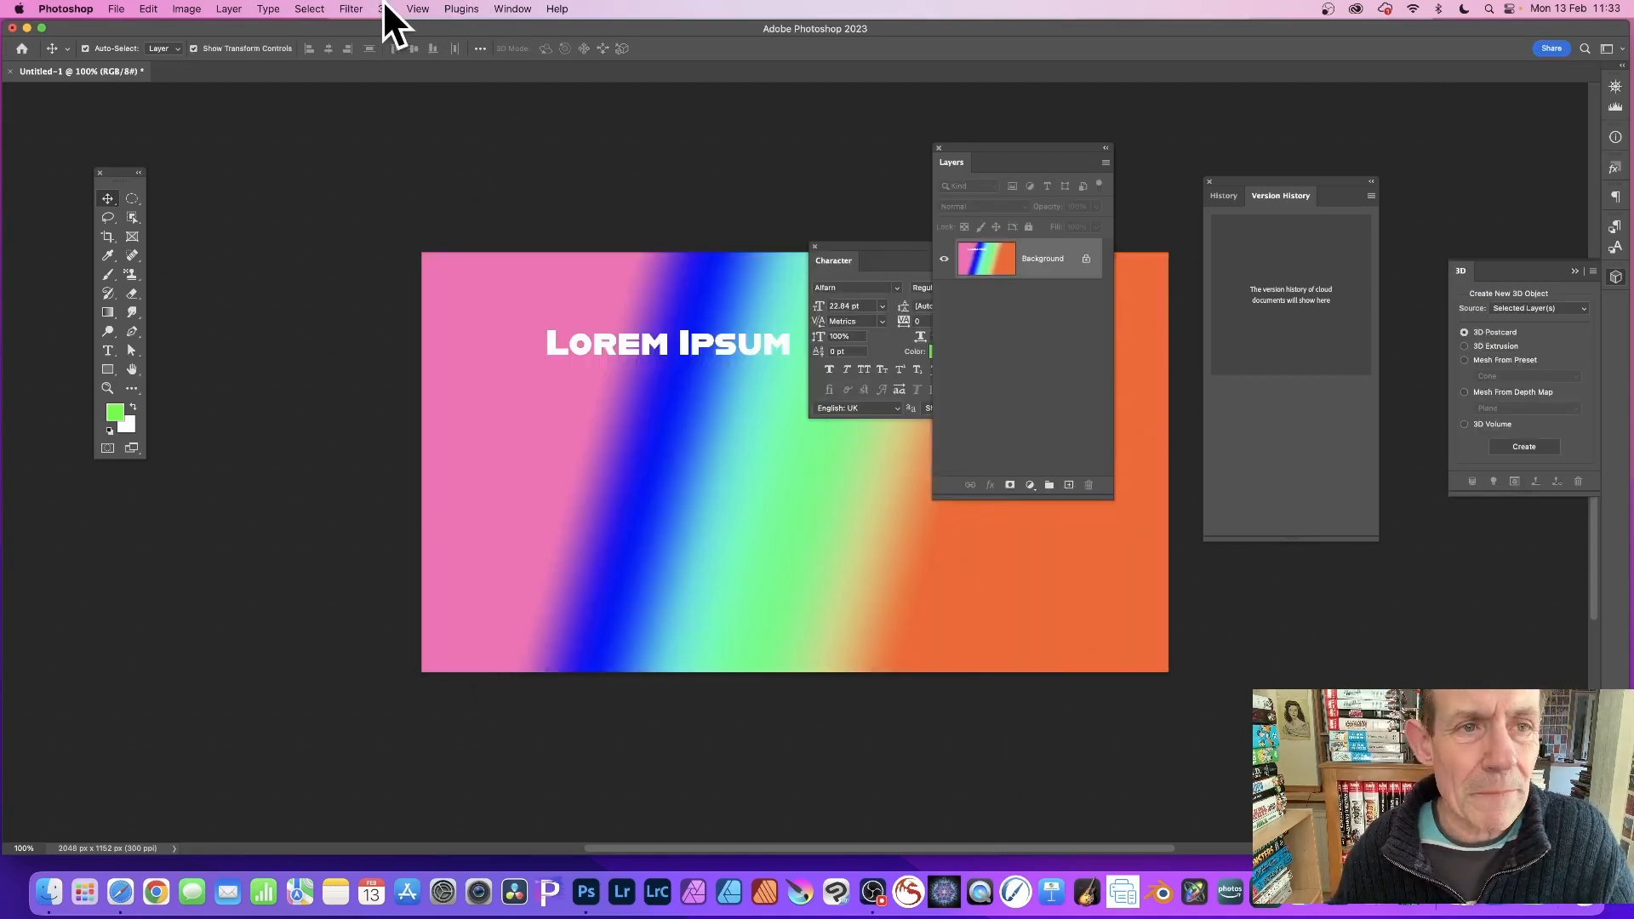
- Look over the Blur and Distort filters, view the Wave filter's settings, and cancel without applying it
left_click(350, 7)
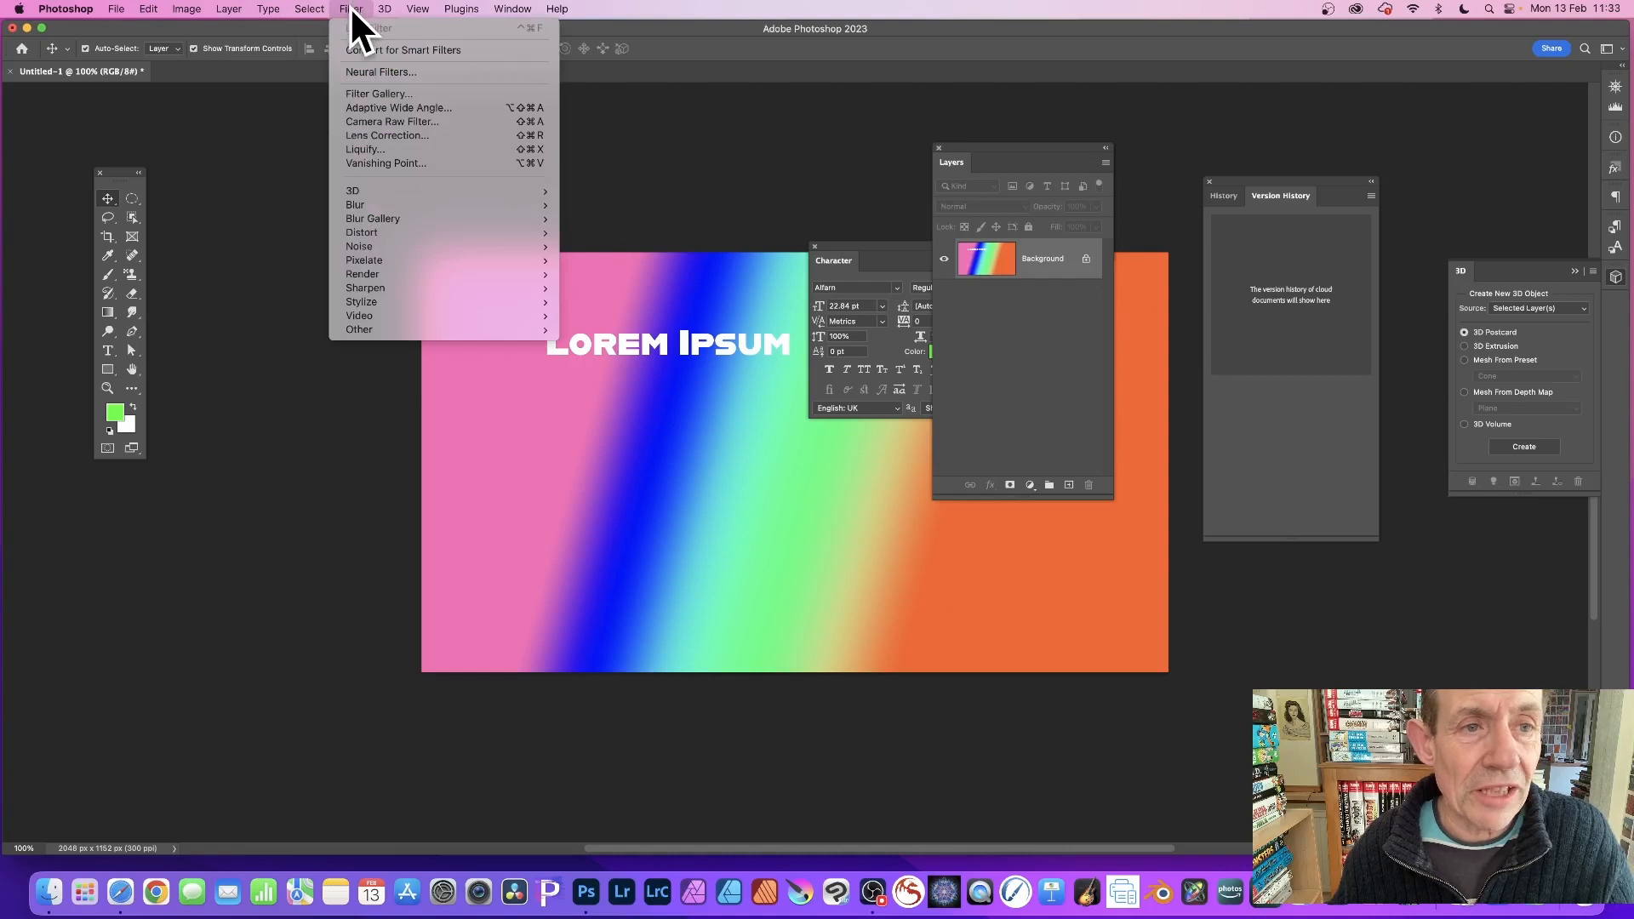
mouse_move(410, 205)
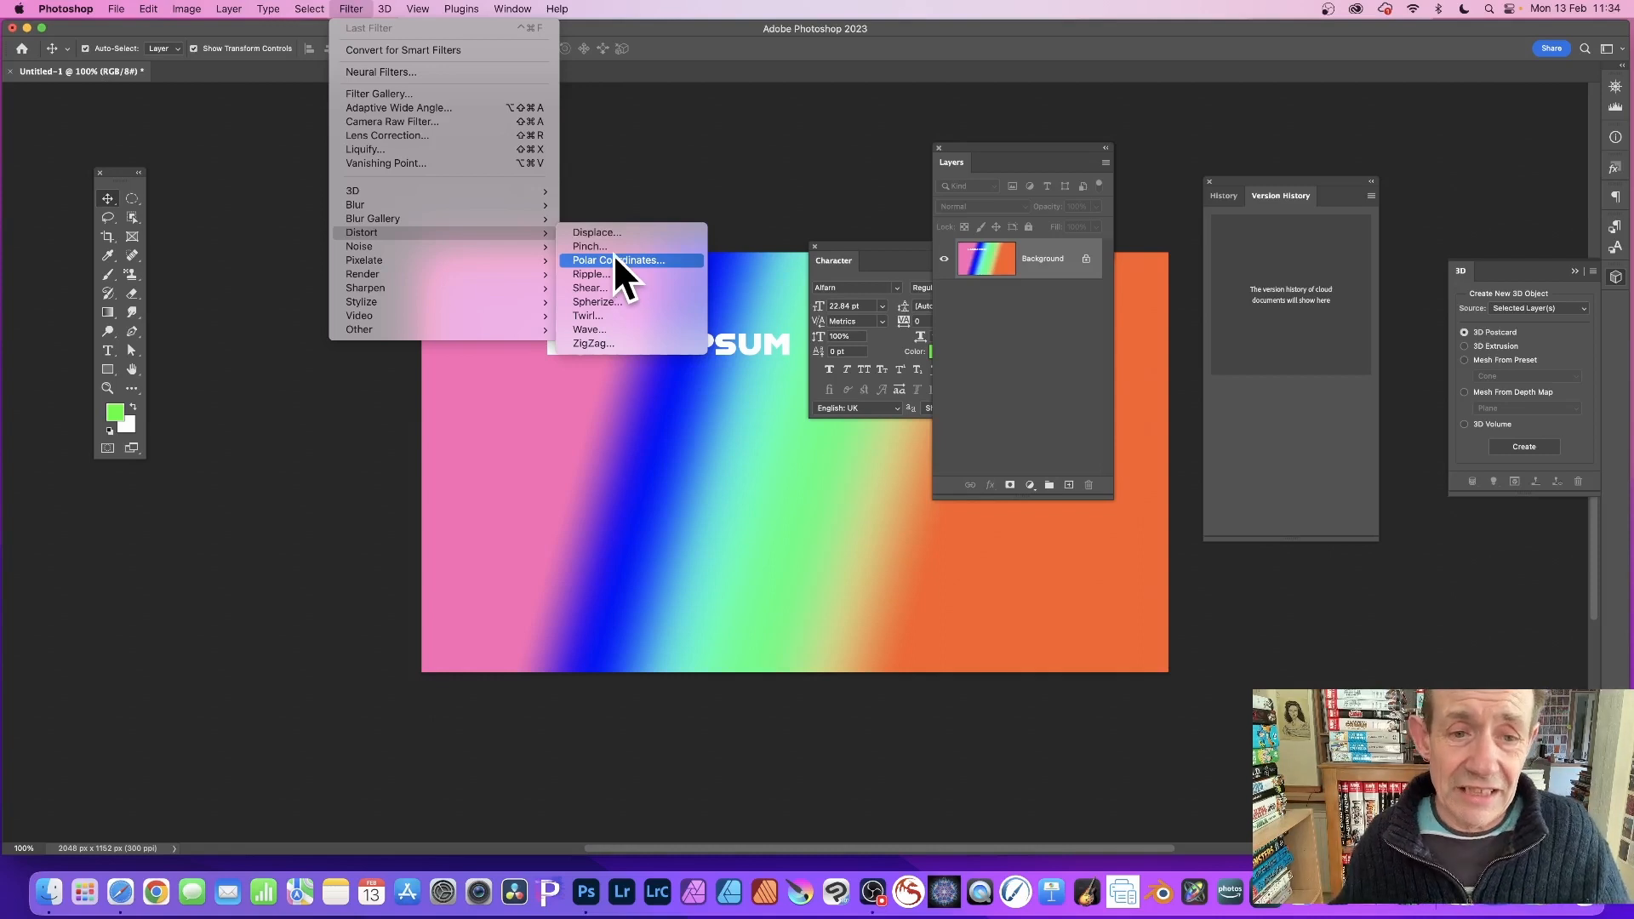
left_click(614, 328)
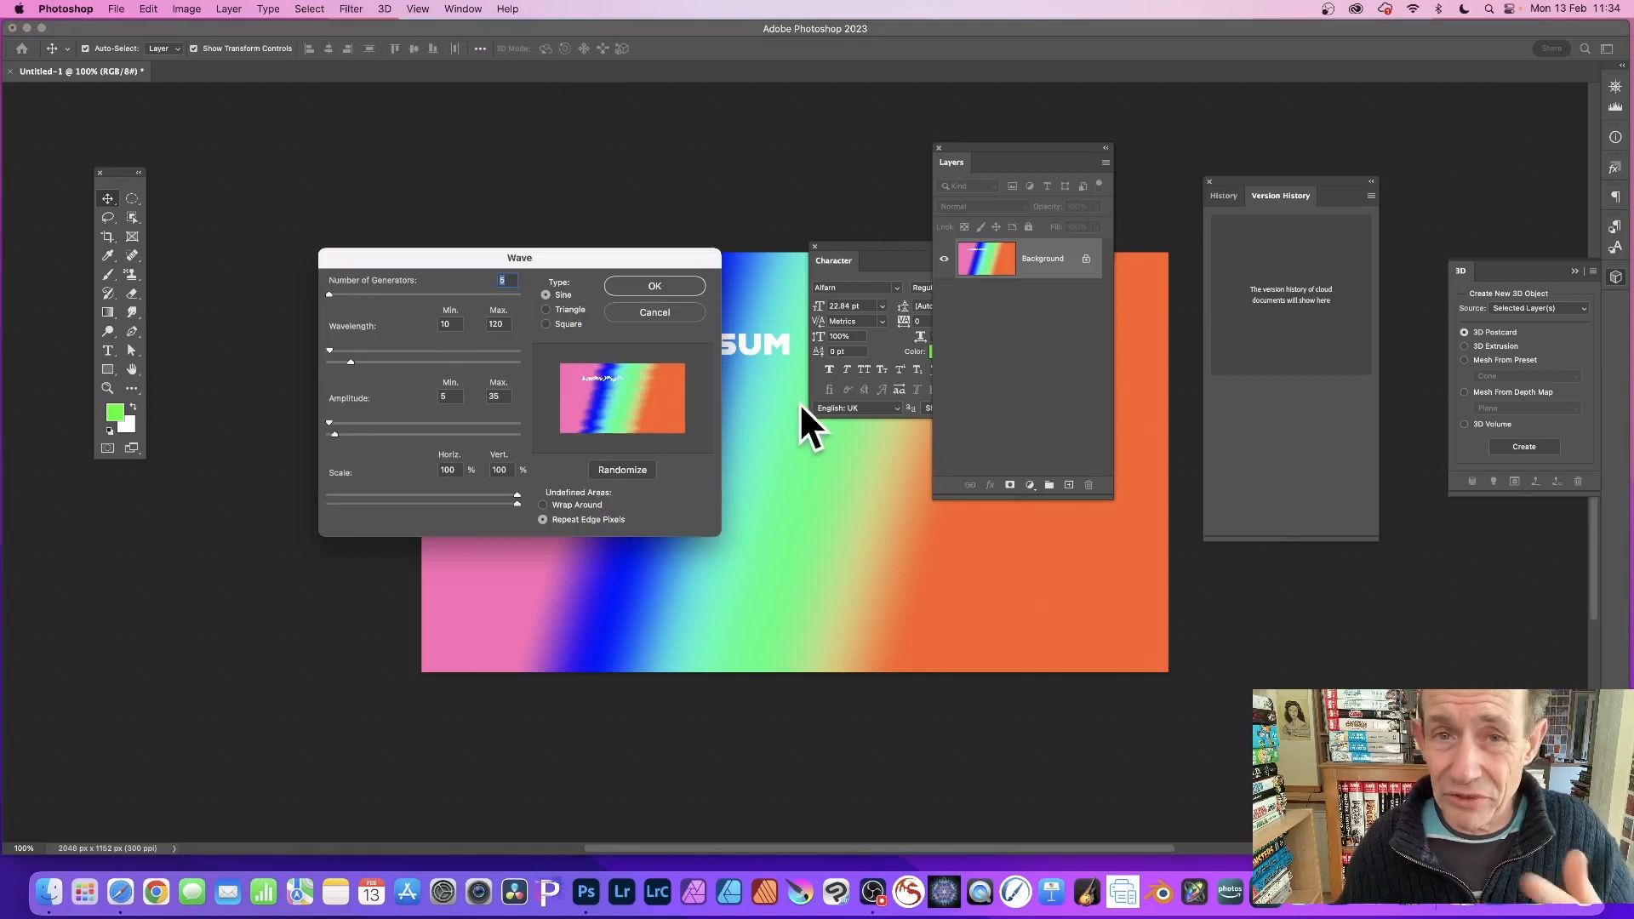
left_click(664, 310)
- Look over the Render filters, preview the Lighting Effects spot light on the gradient, and cancel it
left_click(360, 6)
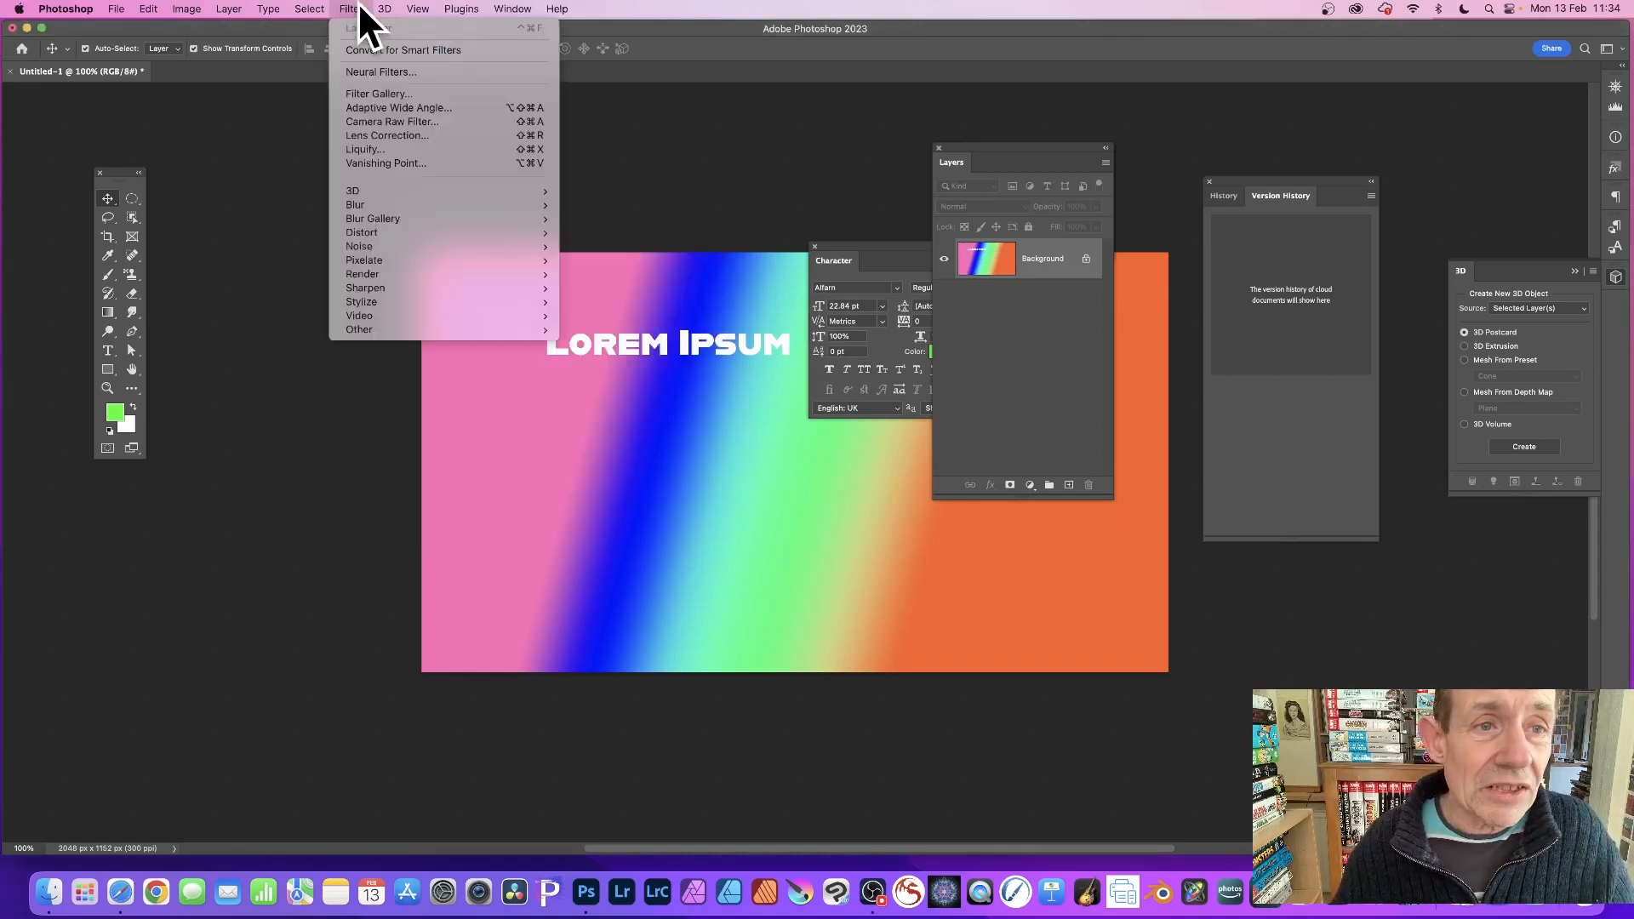
mouse_move(376, 269)
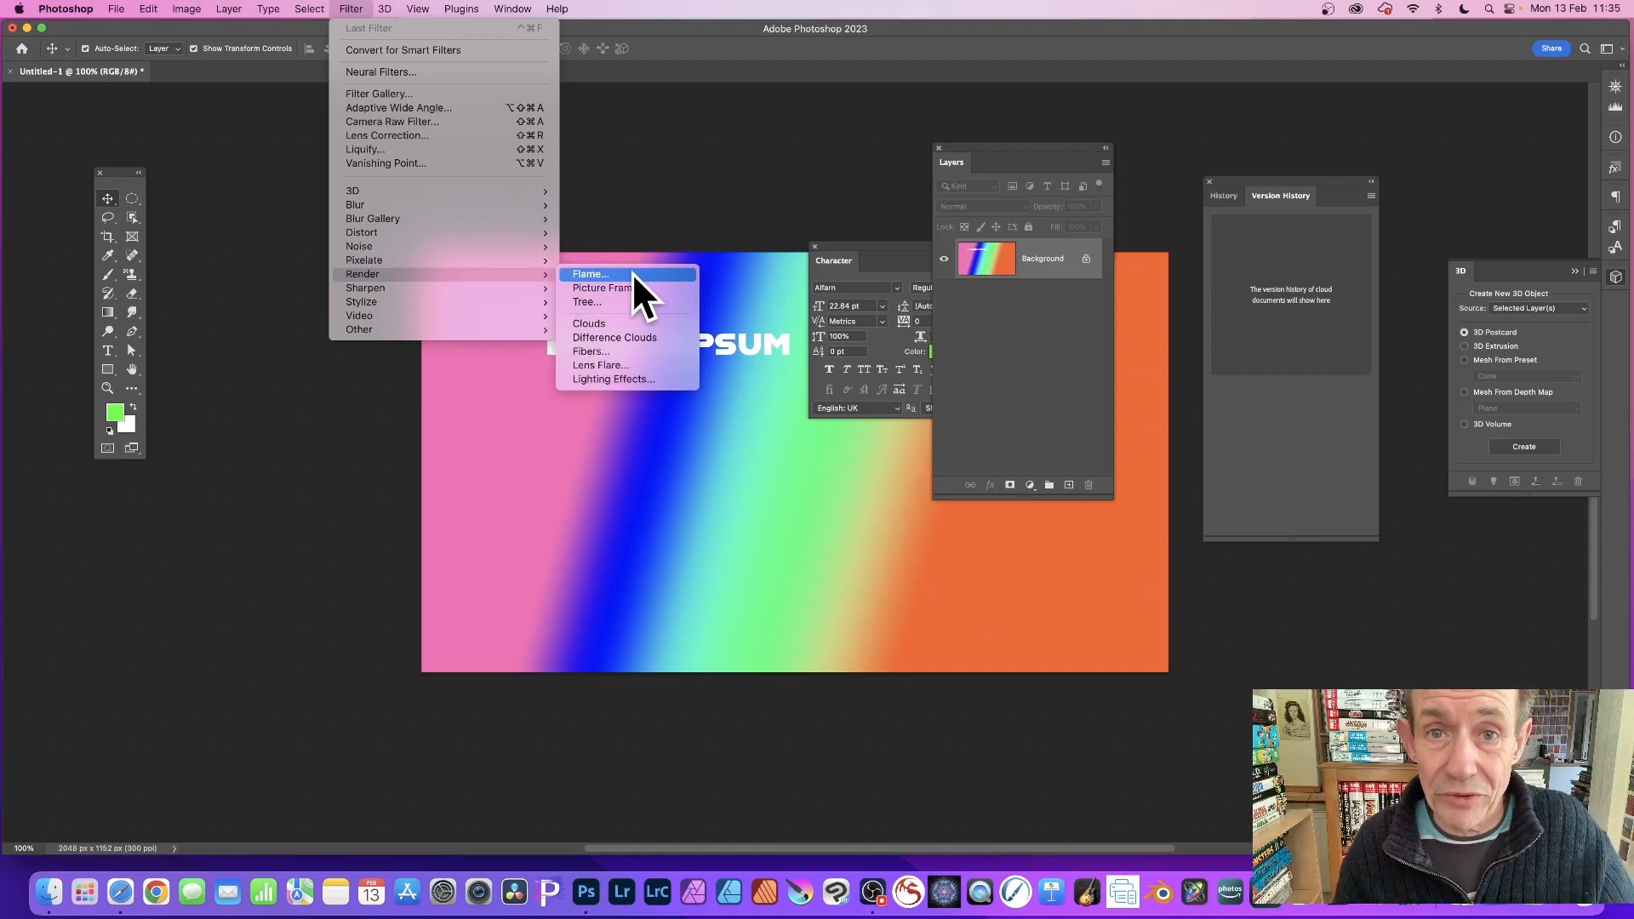
left_click(647, 379)
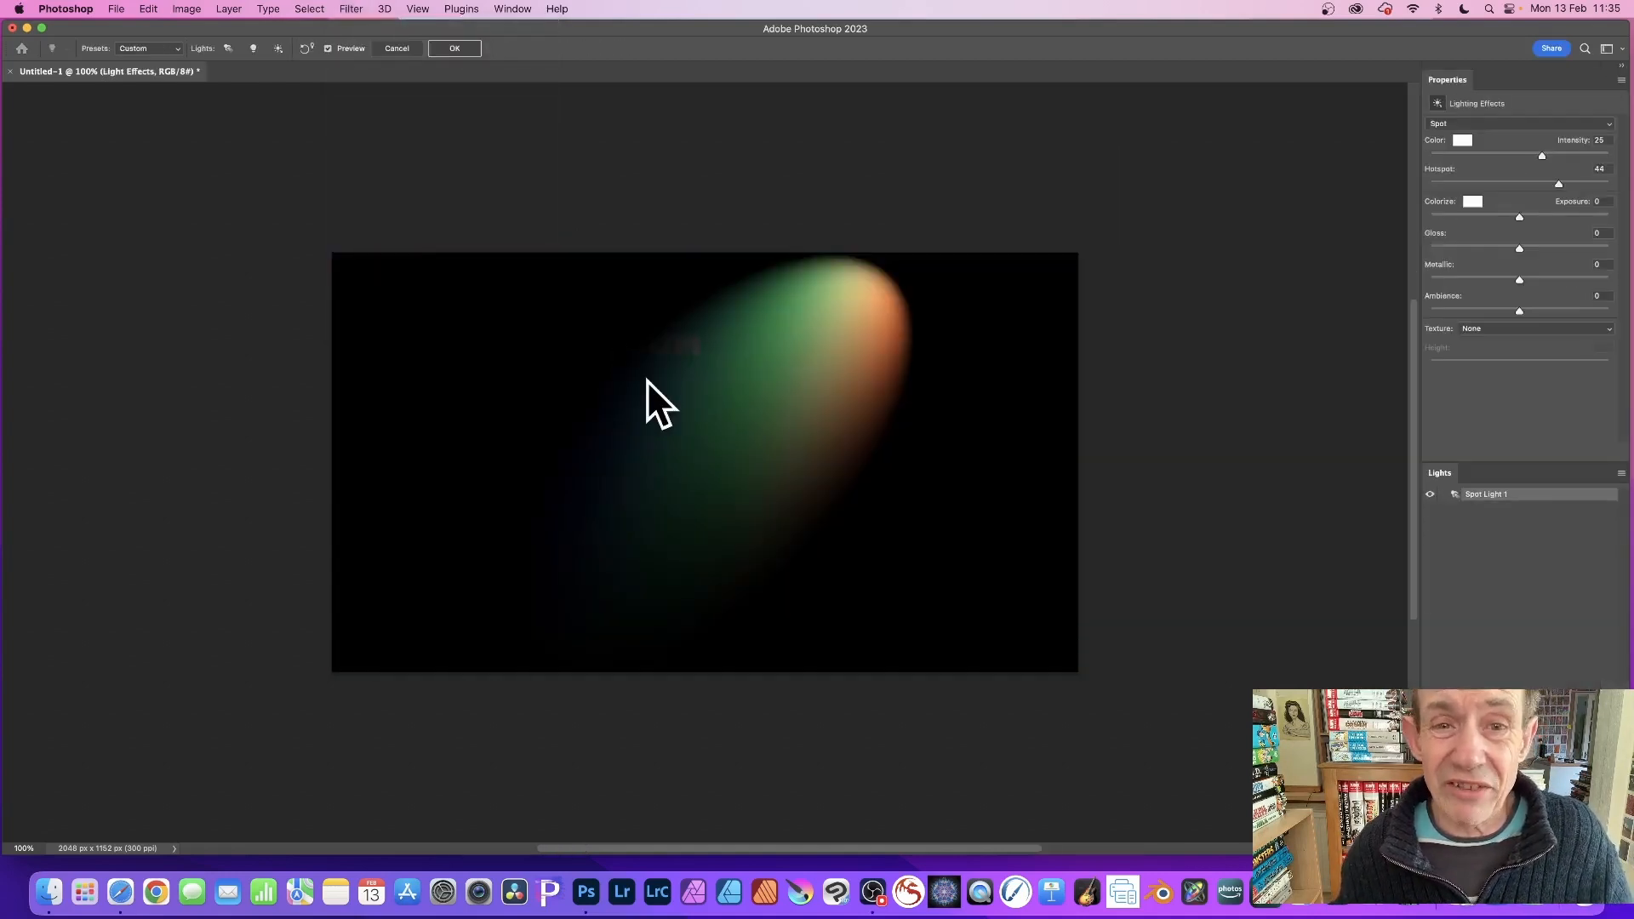
left_click(396, 48)
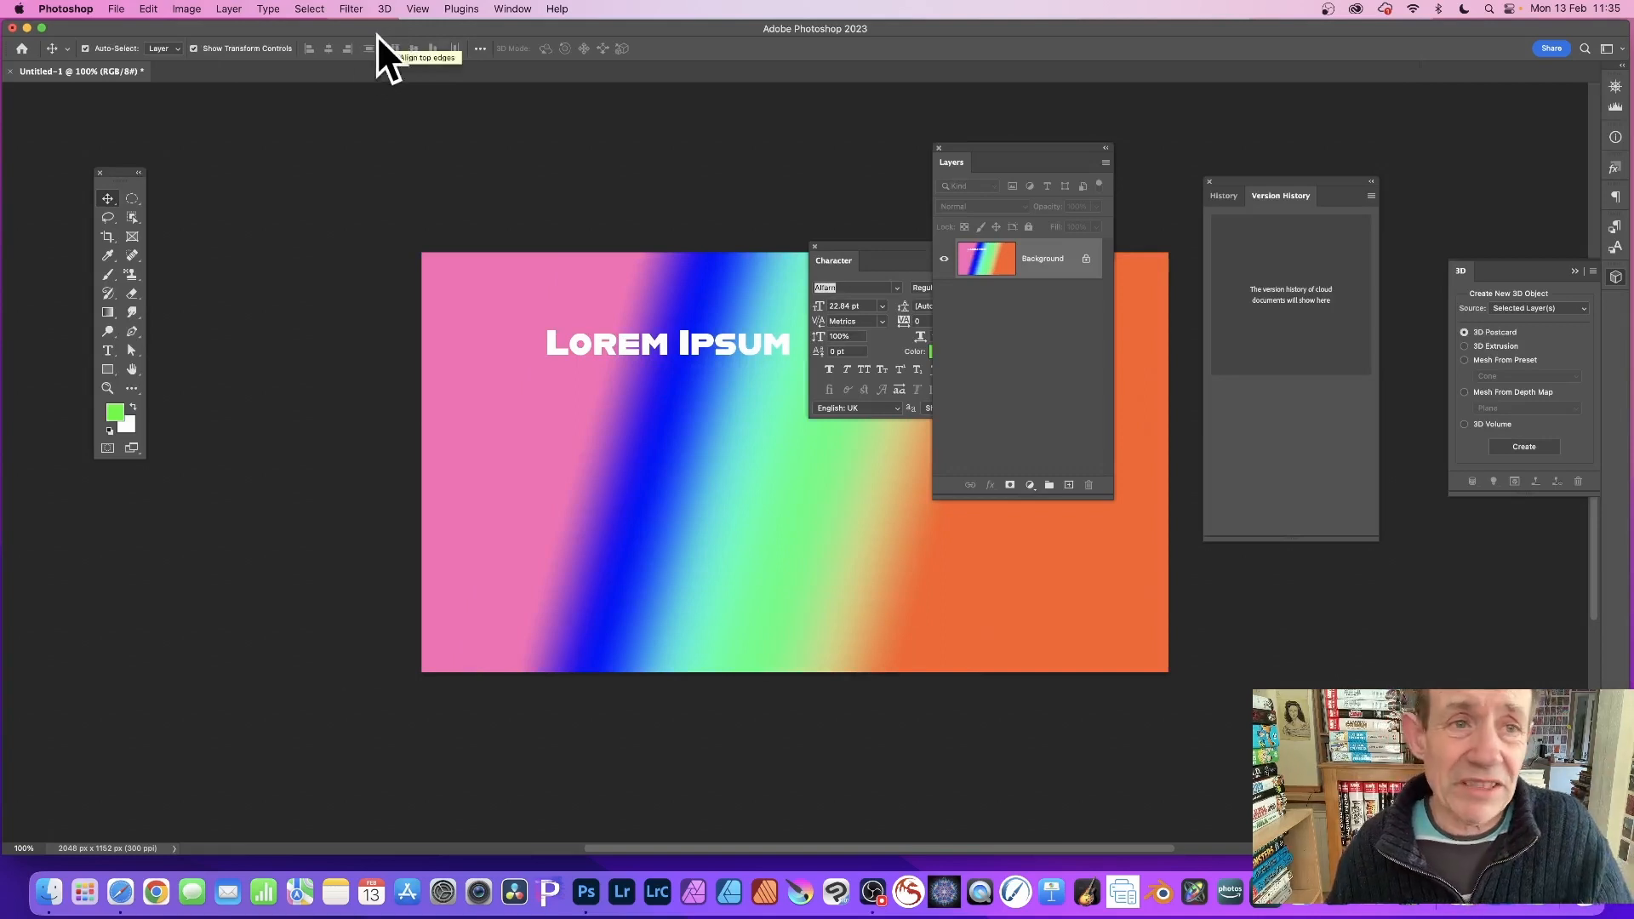
- Look over the Noise and Other filters, view the Custom filter's matrix settings, and cancel without applying
left_click(353, 9)
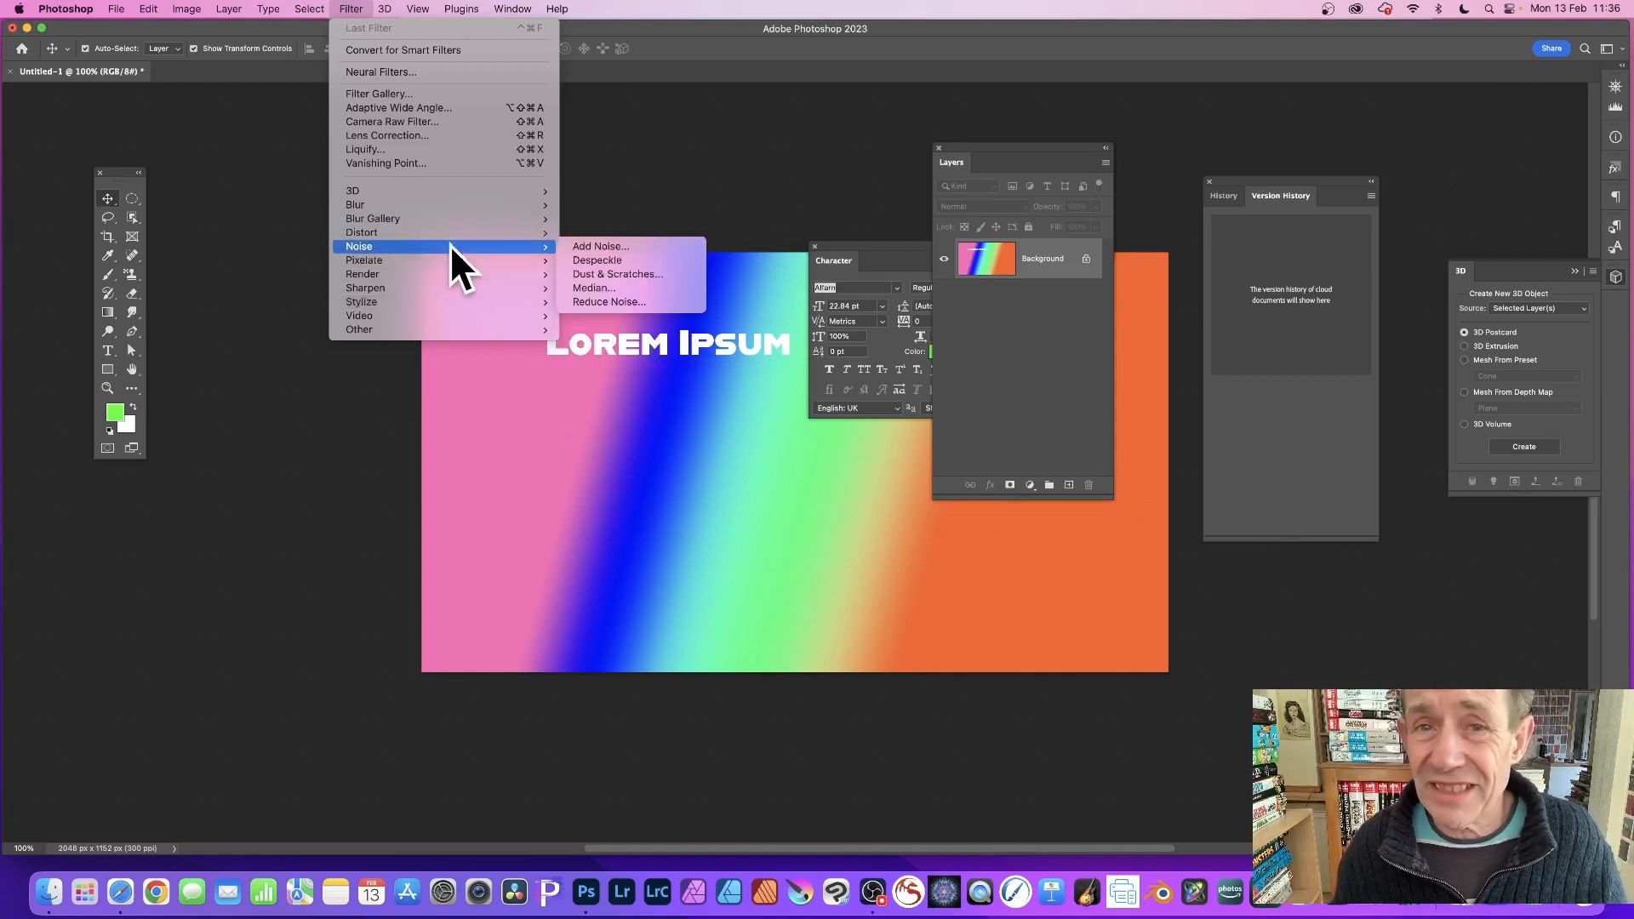
mouse_move(451, 277)
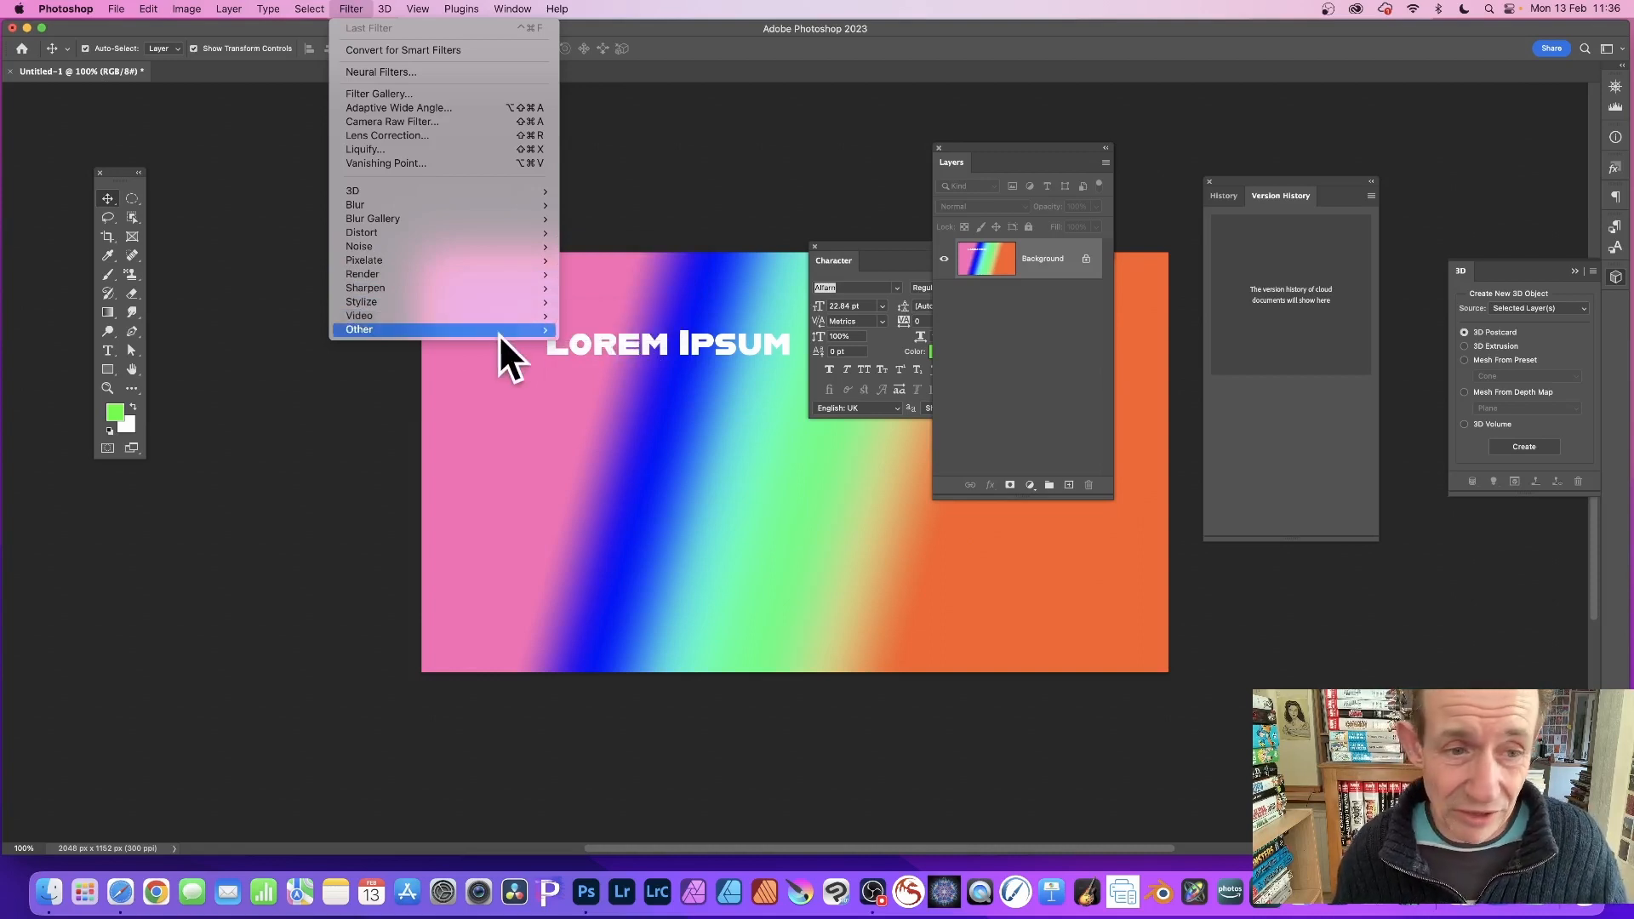
mouse_move(510, 330)
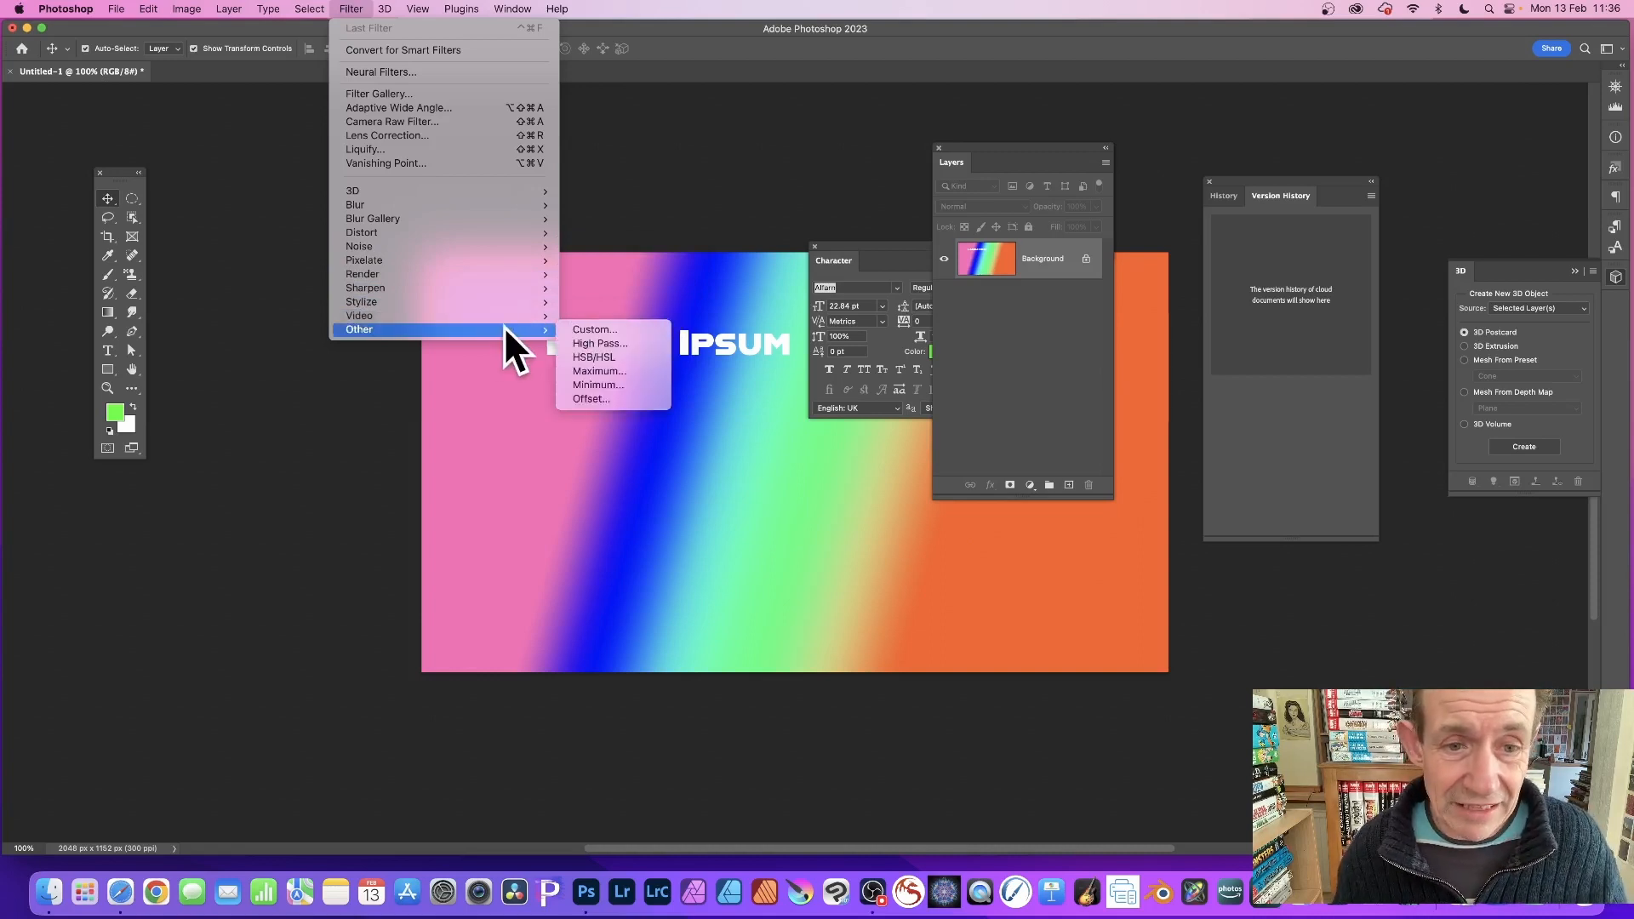
left_click(593, 330)
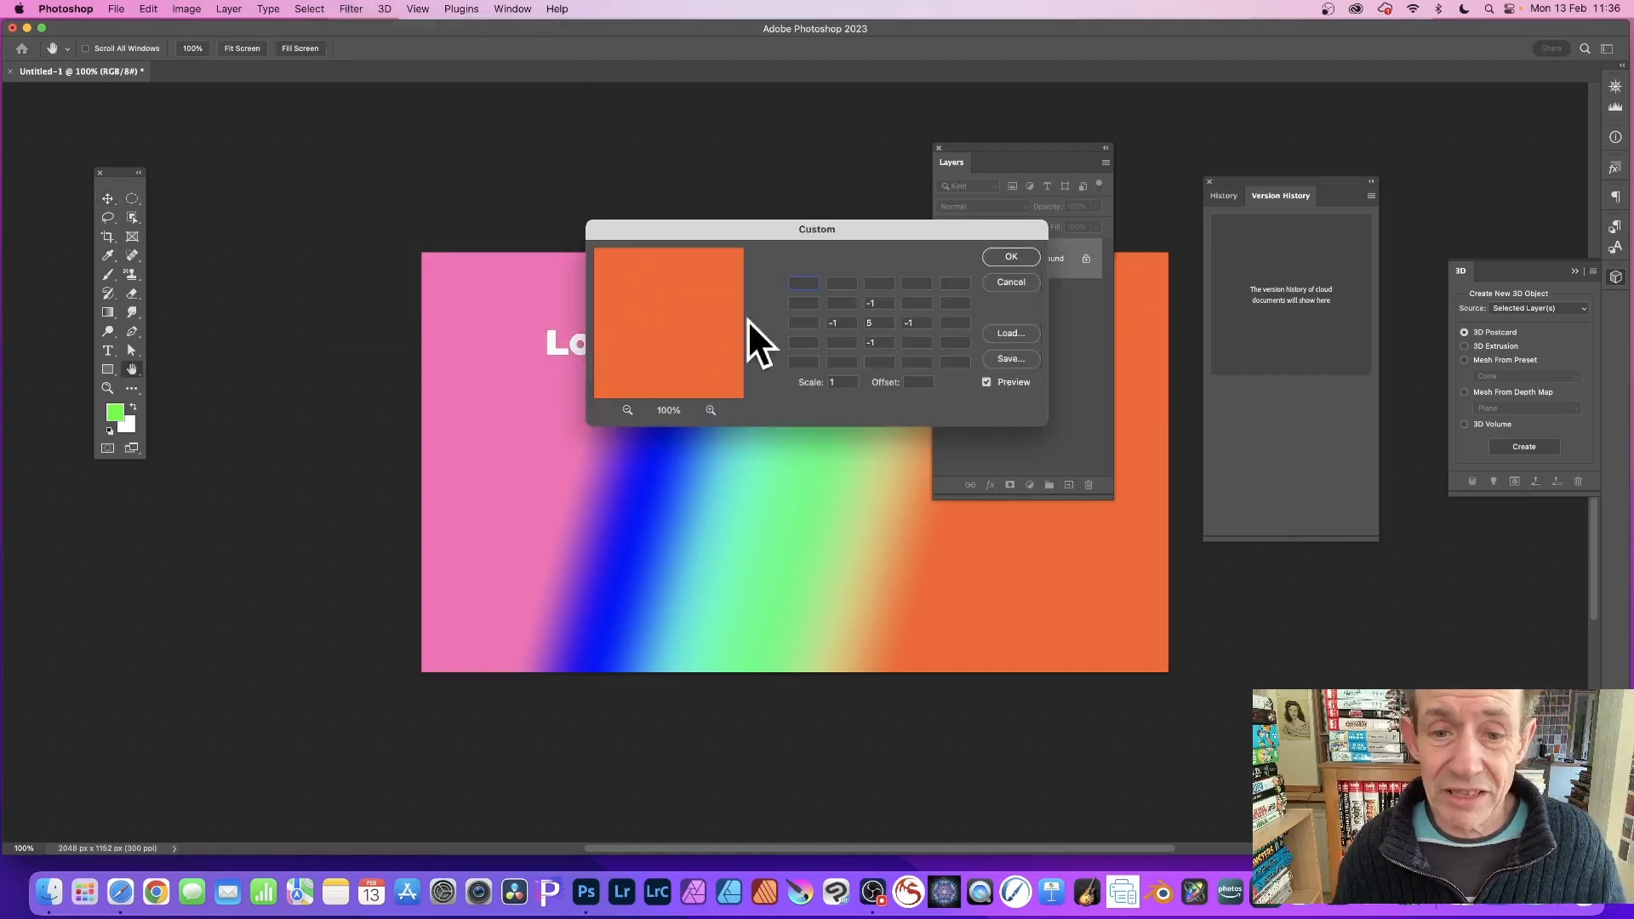
left_click(1027, 283)
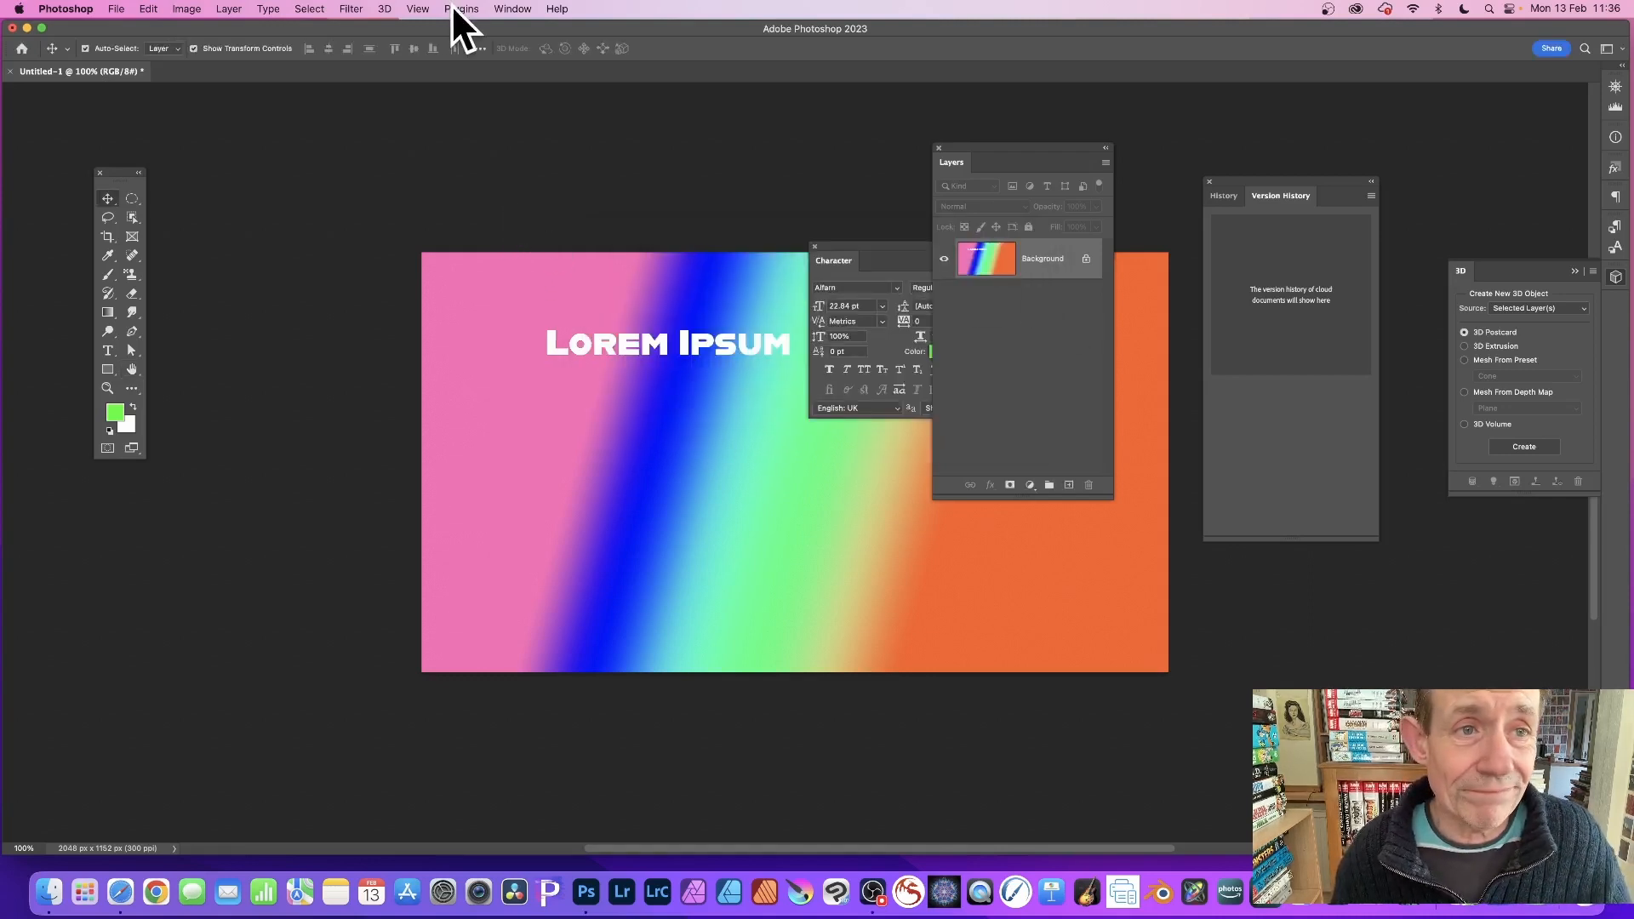
- Review the remaining Other filters, such as Offset, and the 3D commands without choosing any
left_click(351, 8)
mouse_move(443, 330)
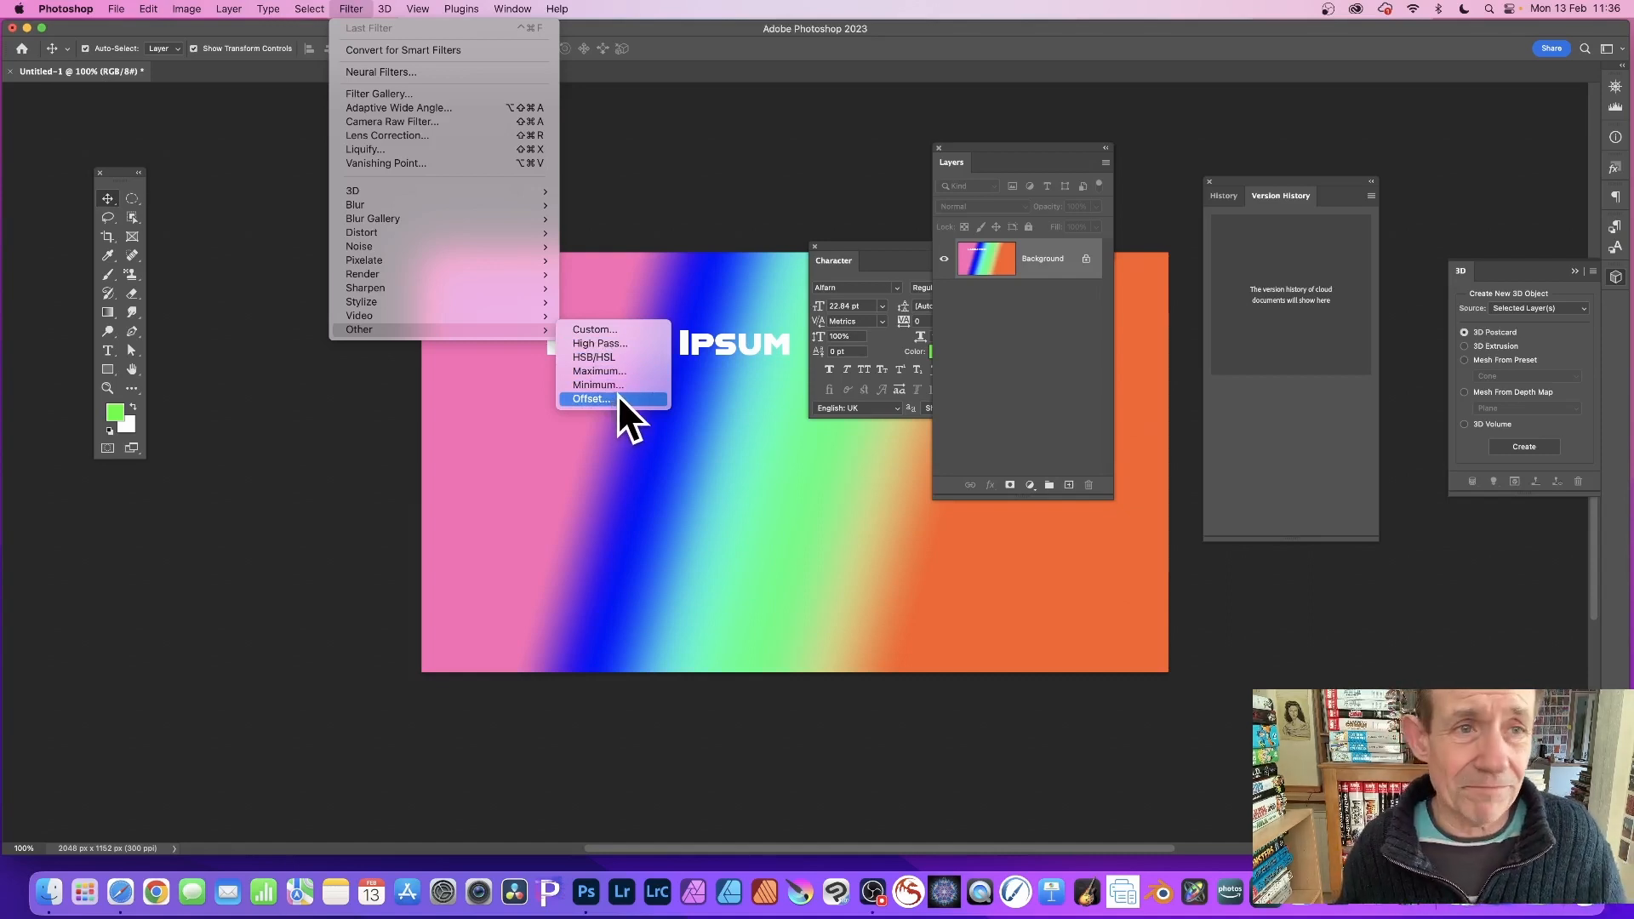
left_click(715, 34)
left_click(383, 9)
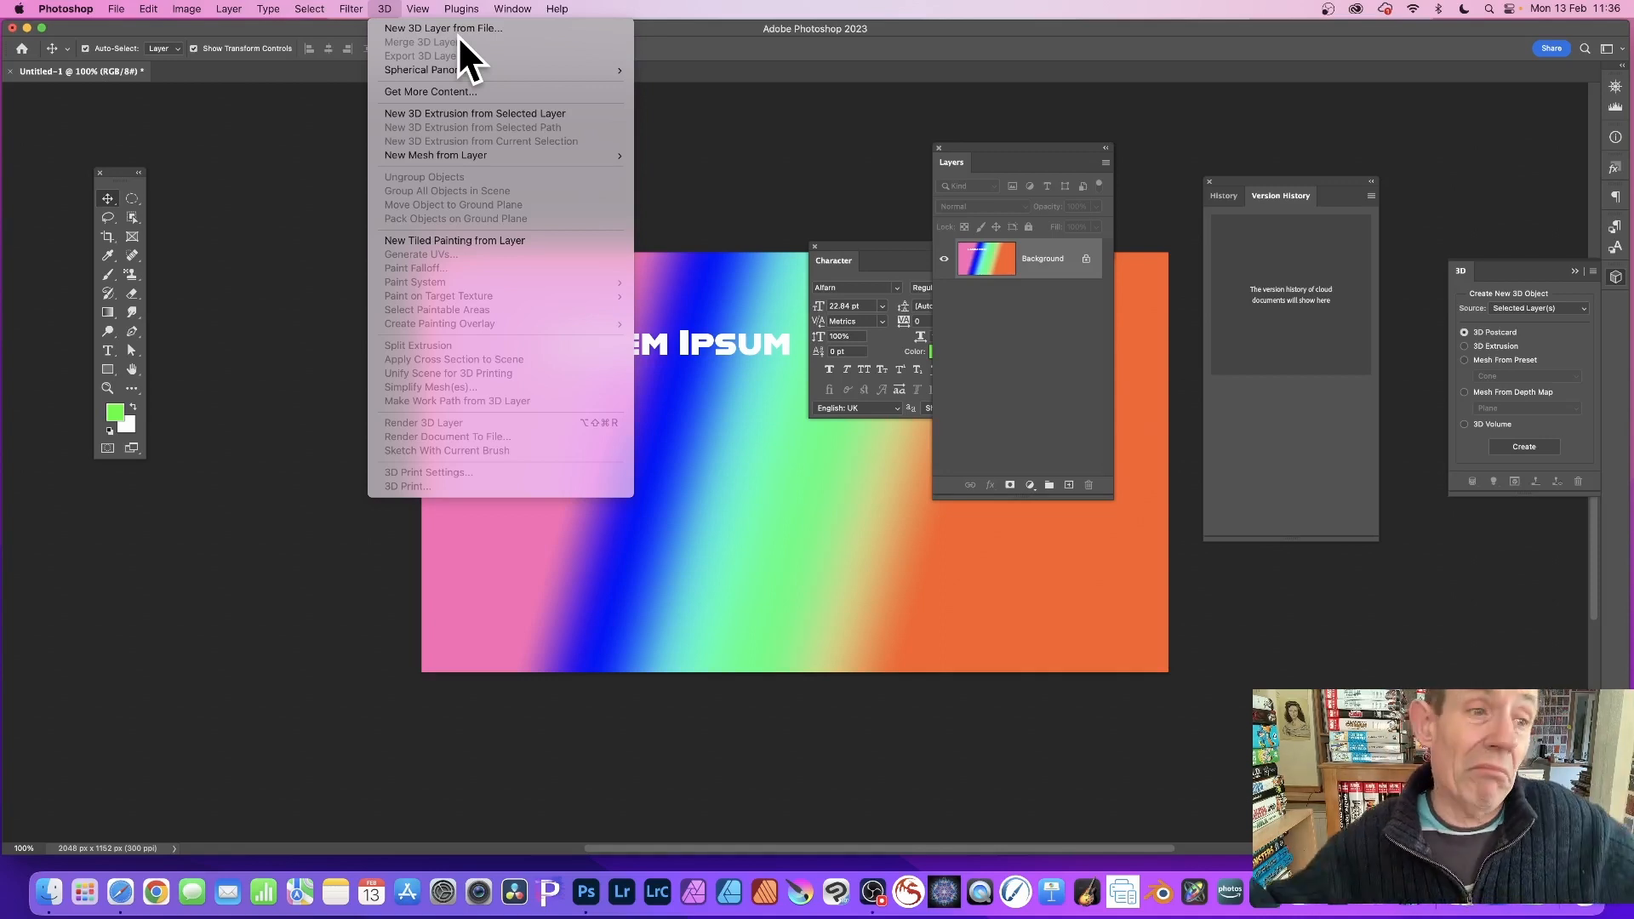
left_click(705, 21)
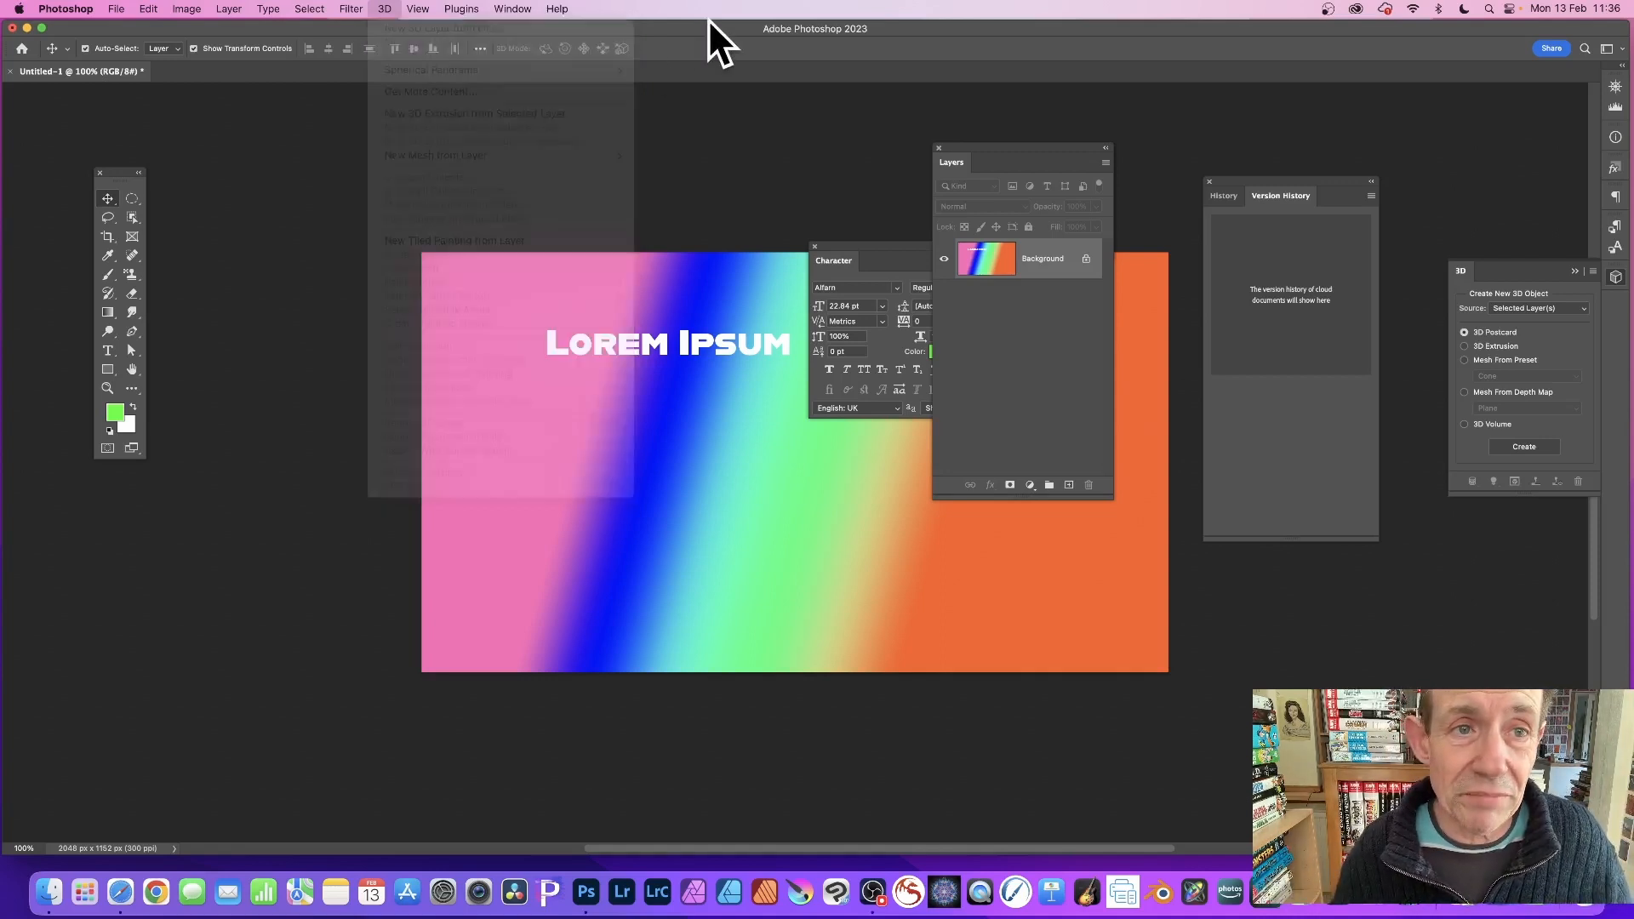
- Look over the Screen Mode and Show options, and turn on the document rulers
left_click(419, 9)
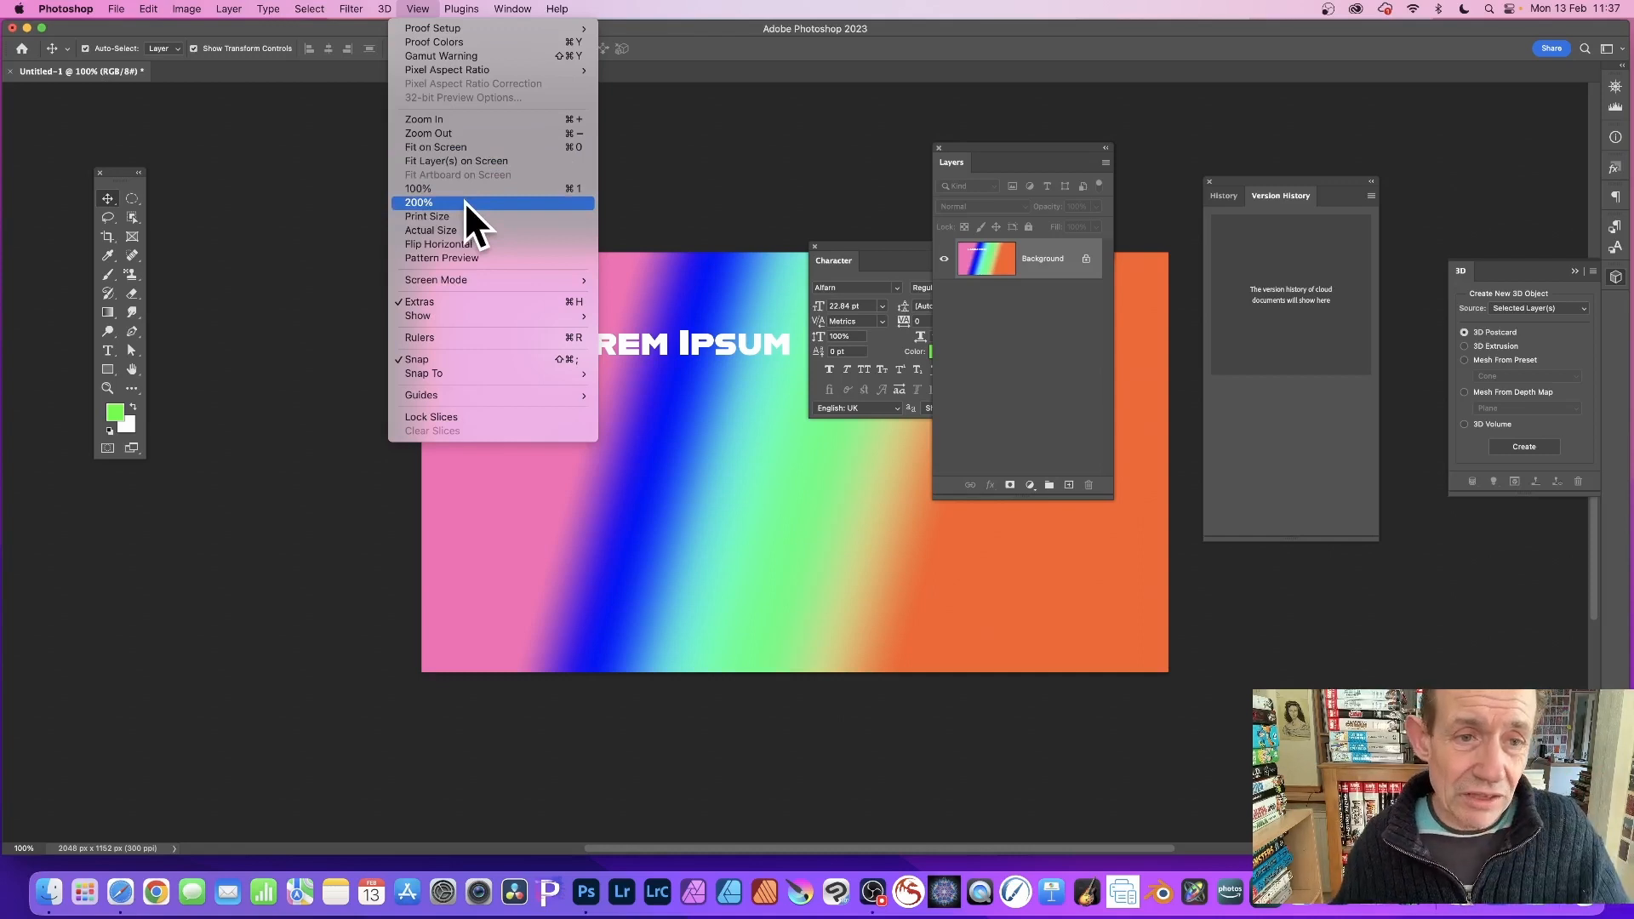
mouse_move(502, 281)
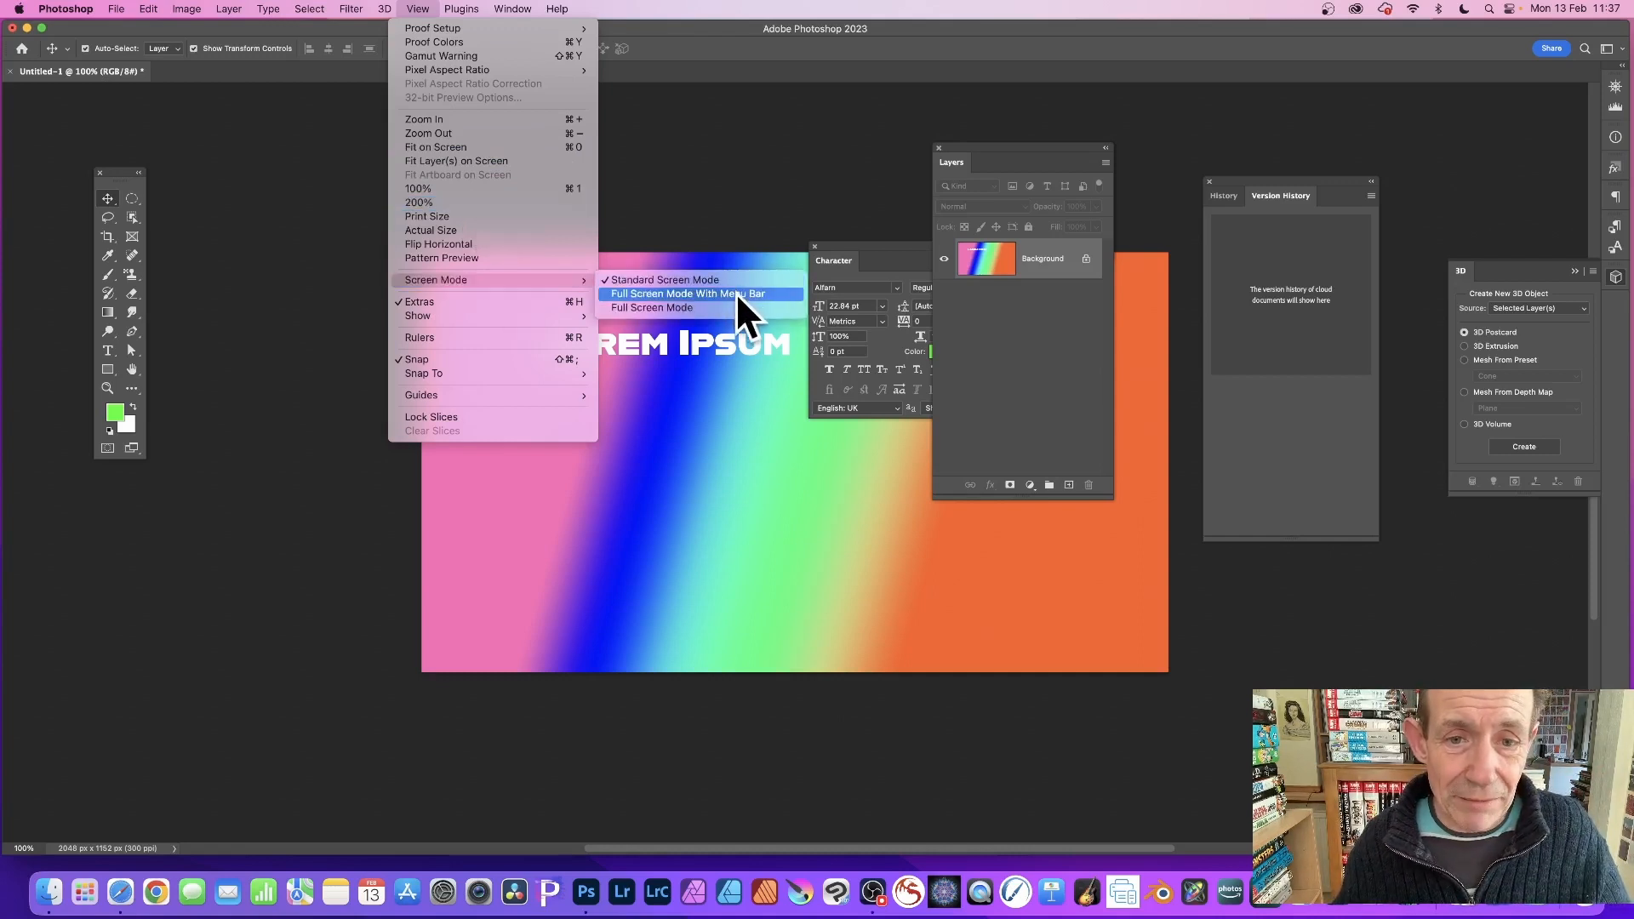
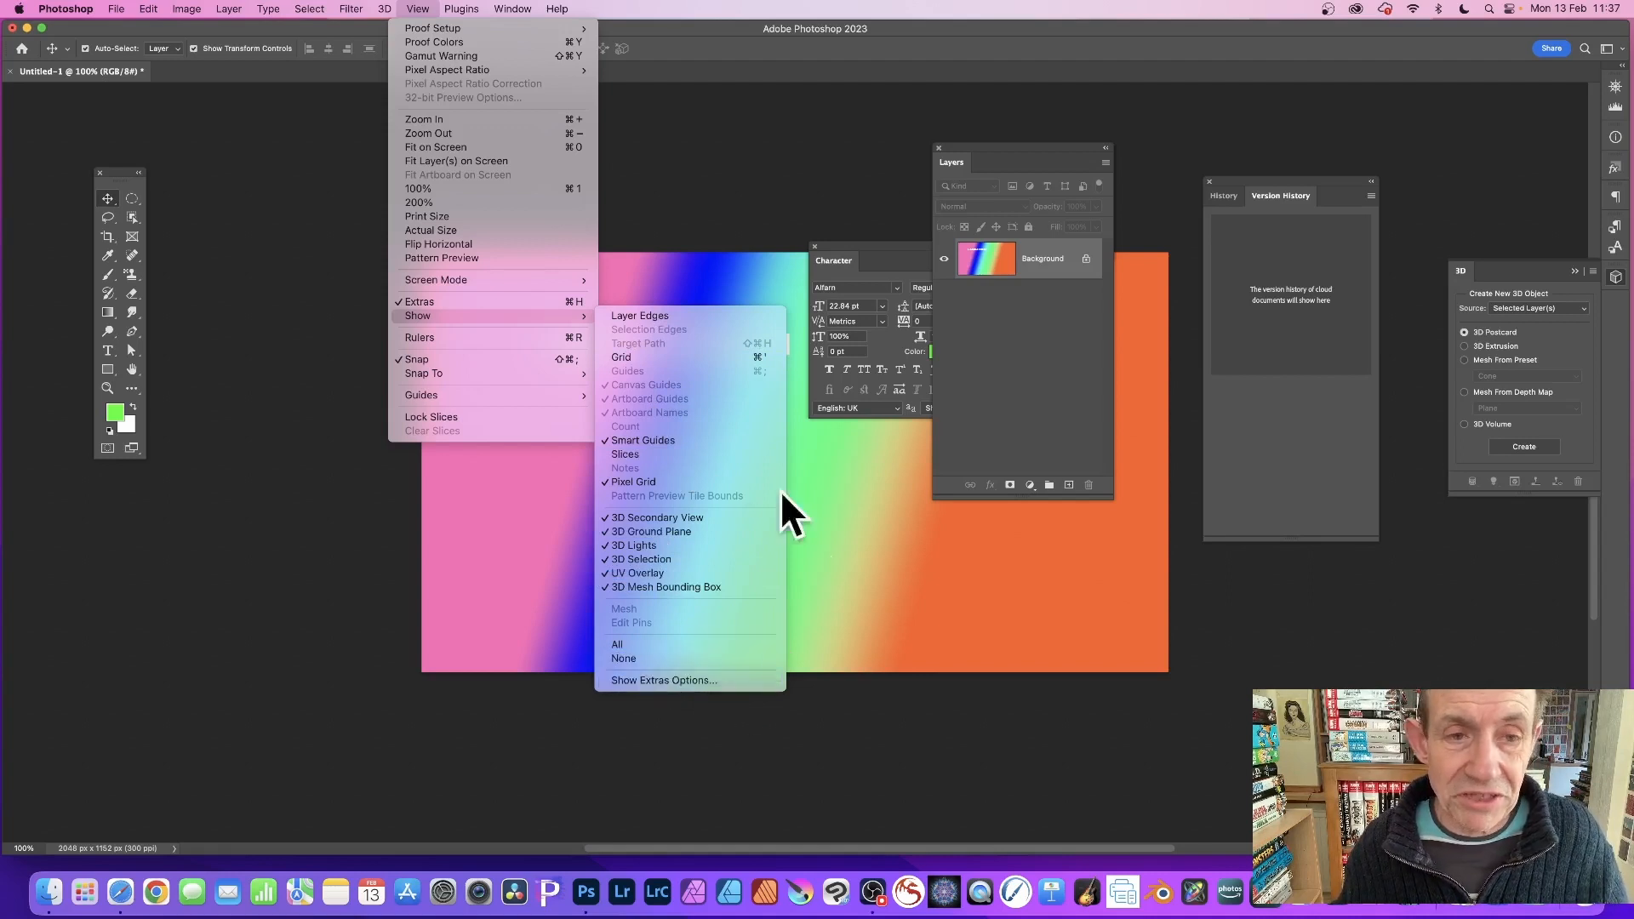
left_click(460, 338)
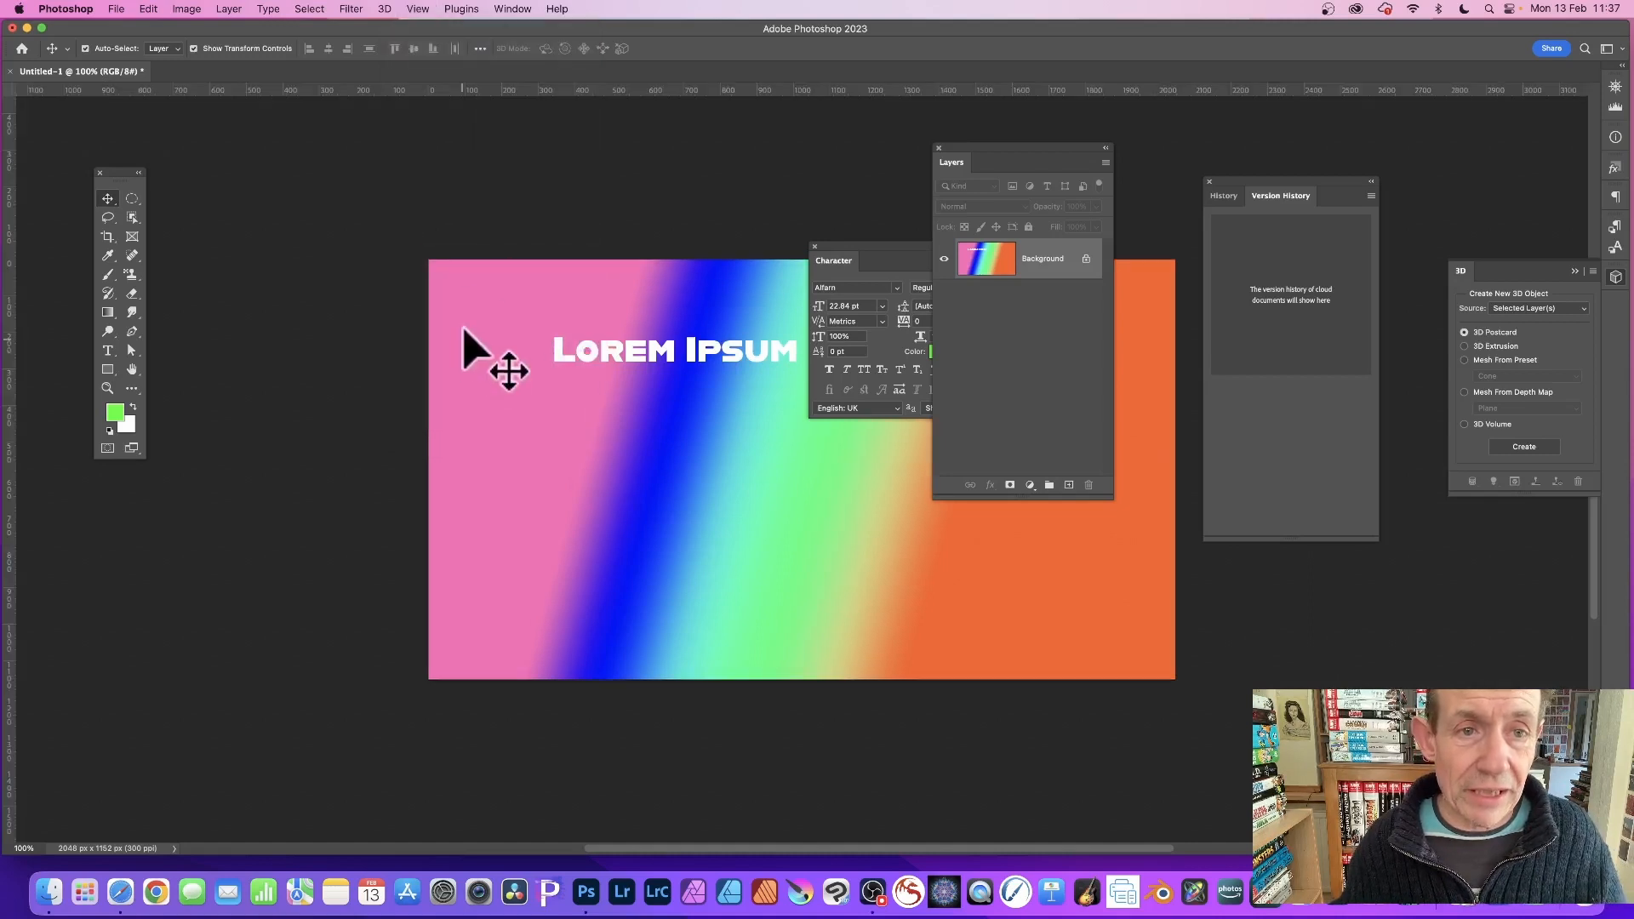
- Look over the Snap, Guides and Slices commands without changing any setting
left_click(421, 10)
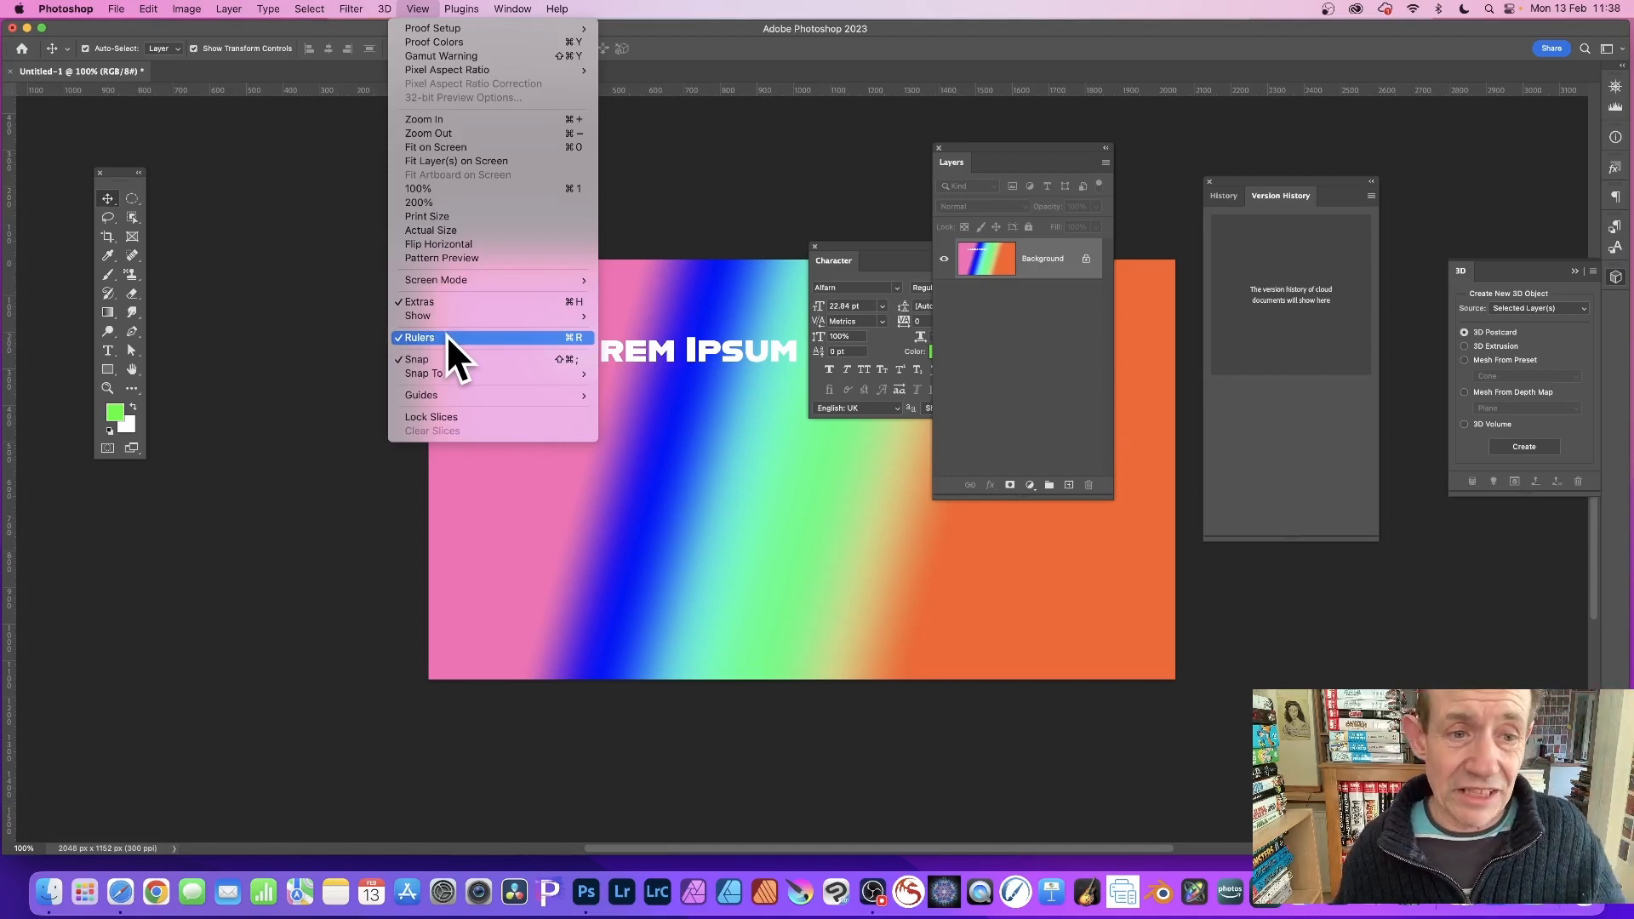
mouse_move(466, 397)
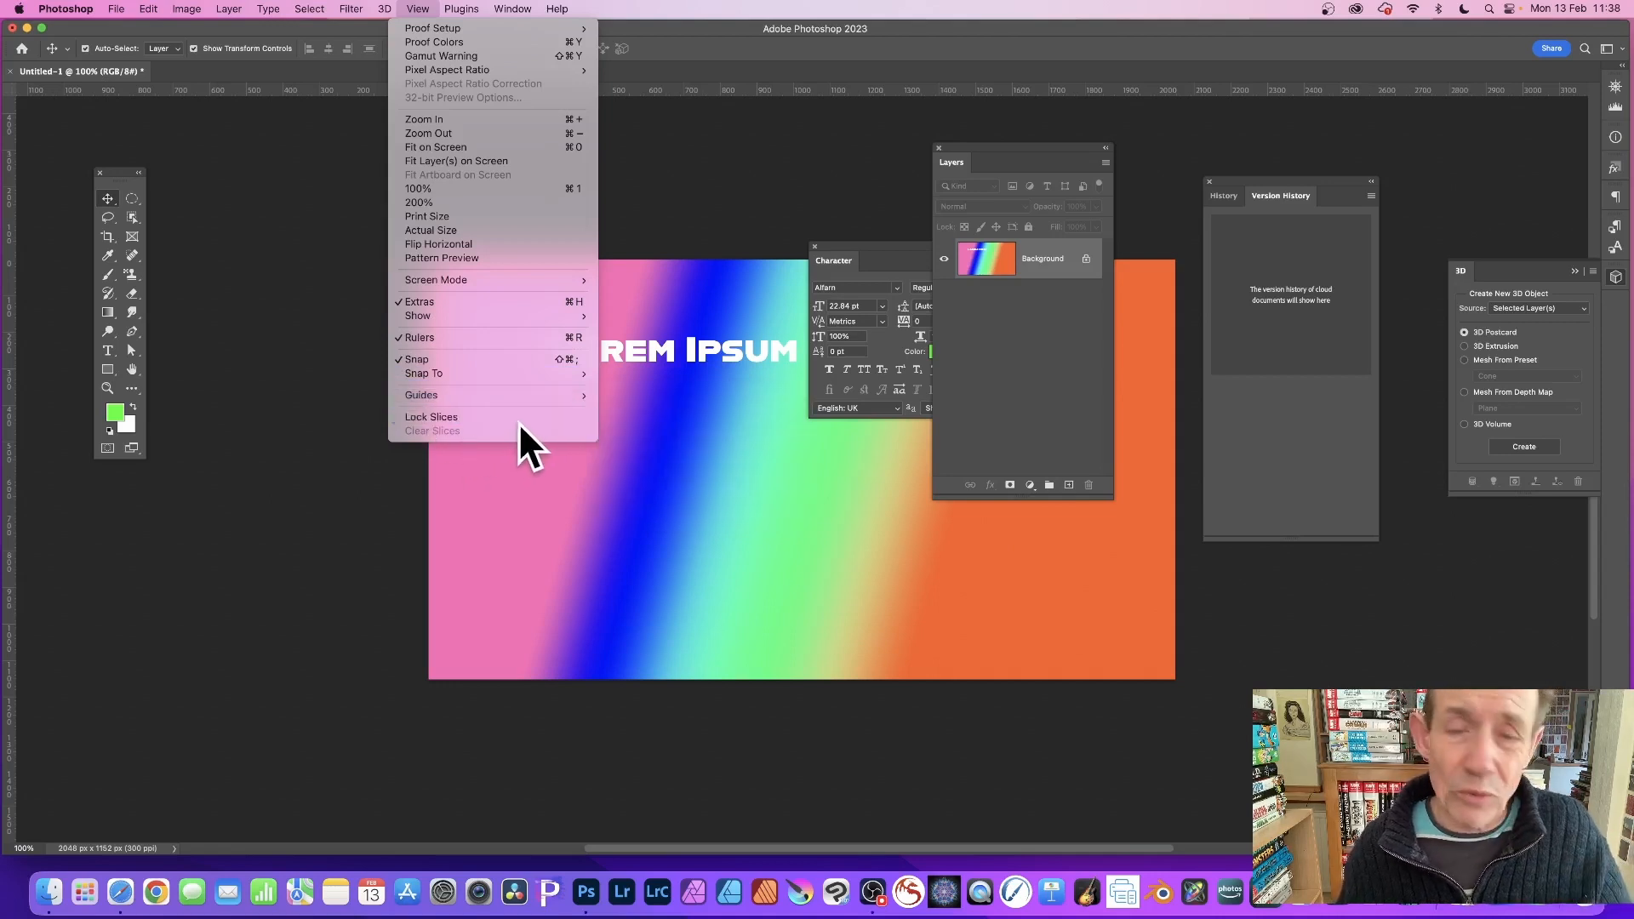
left_click(707, 427)
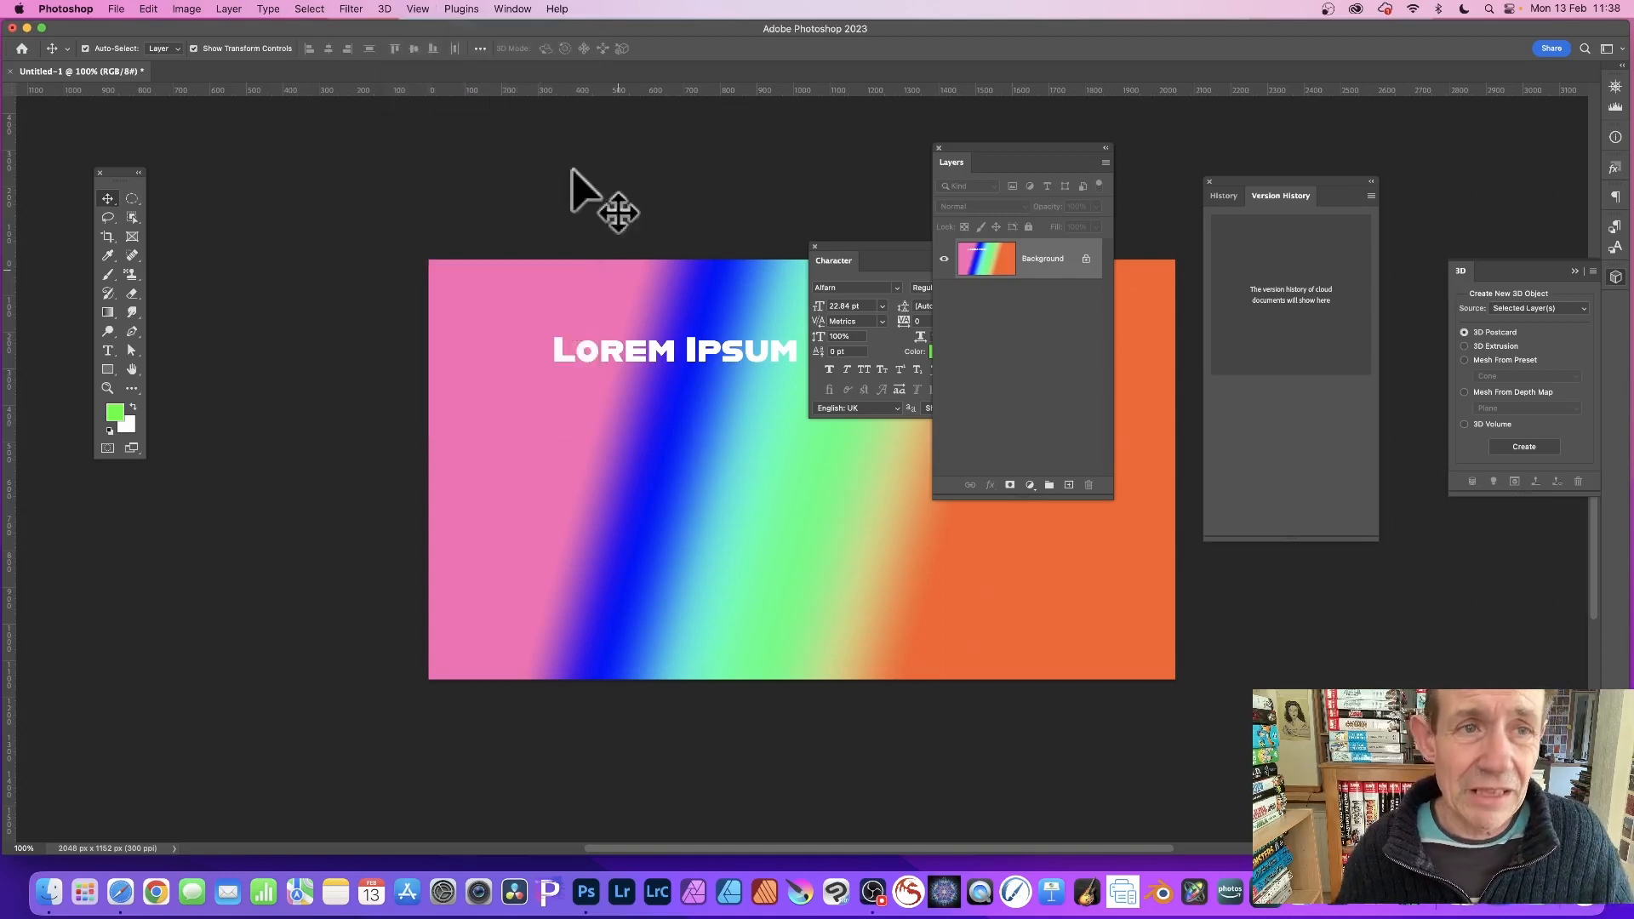
- Look over the plugin management commands and the Clockwork plugin's commands without running any
left_click(460, 9)
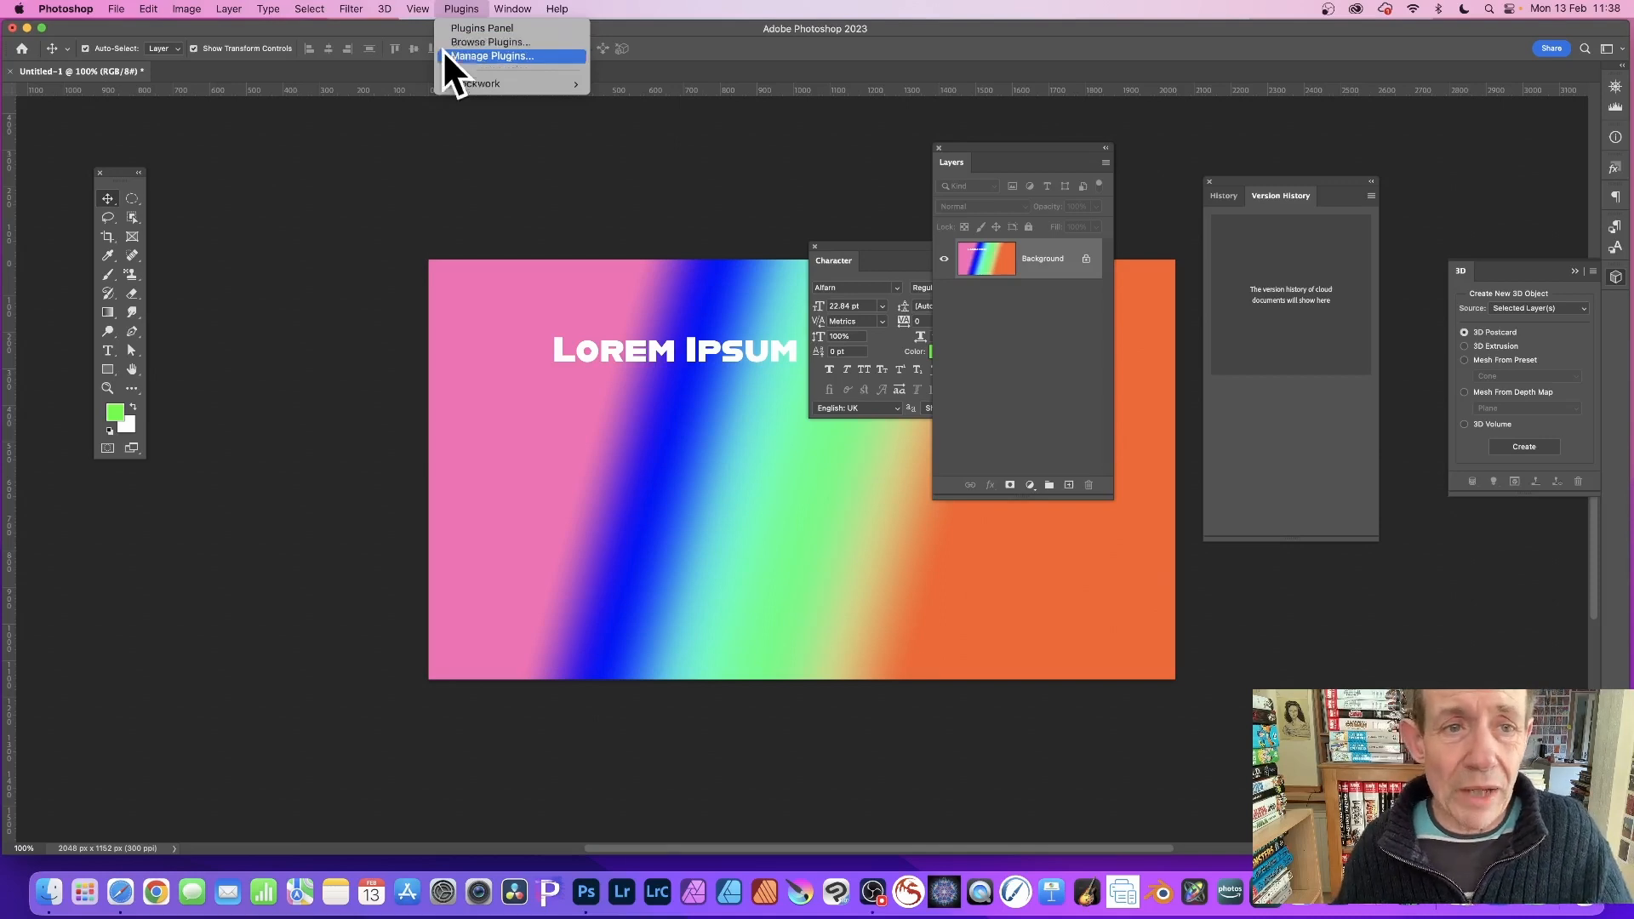
mouse_move(505, 82)
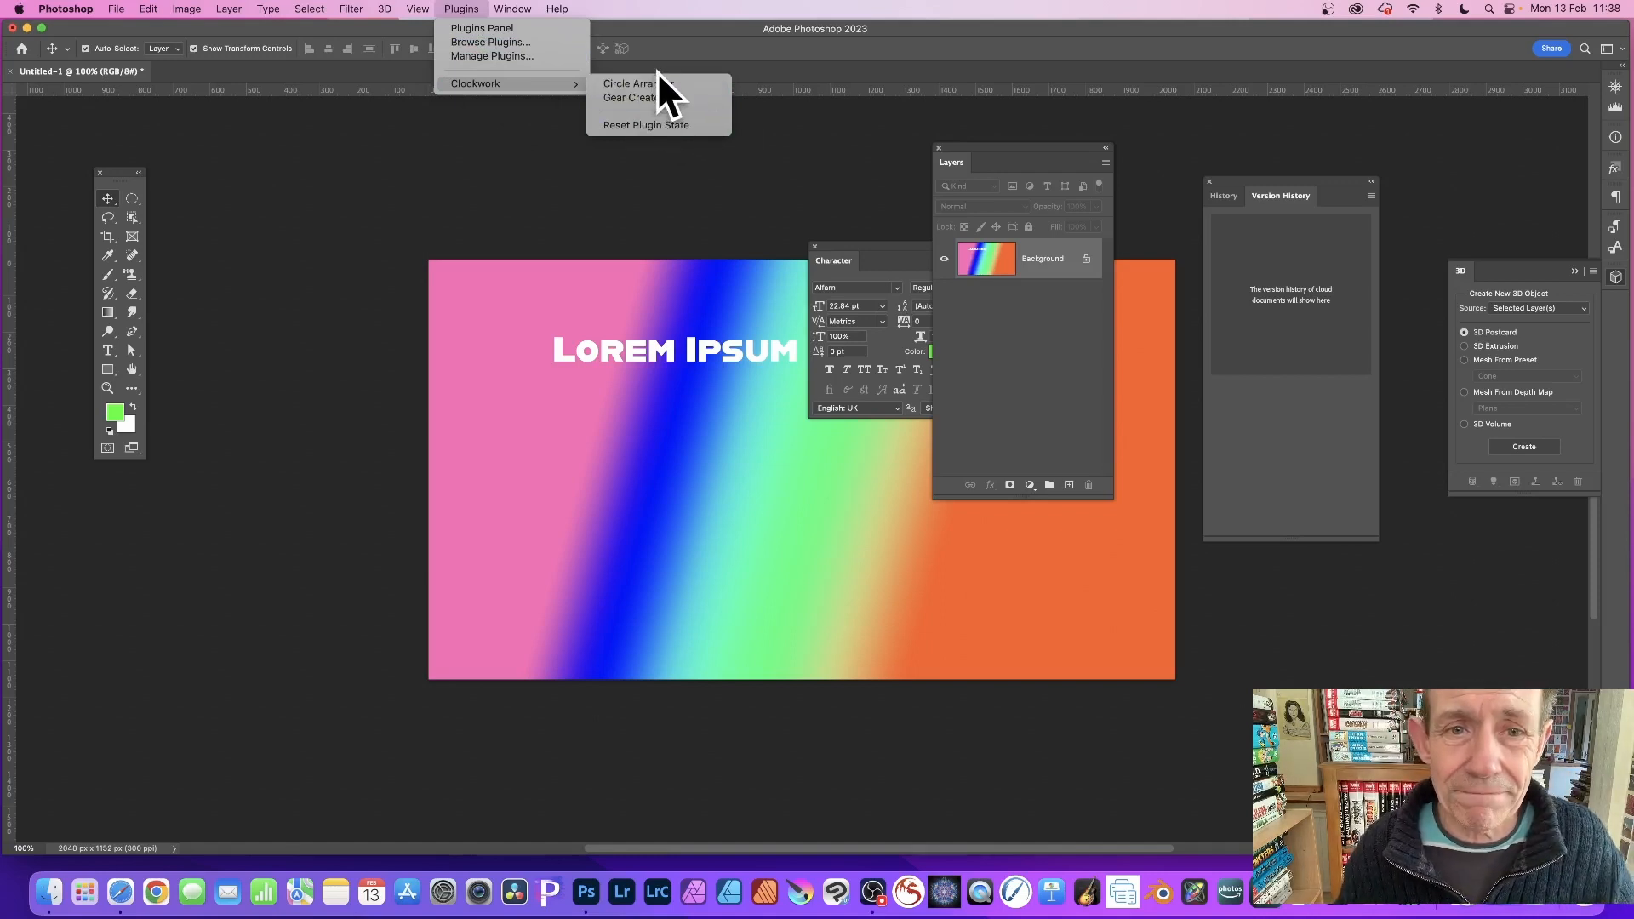
left_click(651, 2)
- Look over the list of available panels and the Arrange options, and float the Untitled-1 document in its own window
left_click(557, 9)
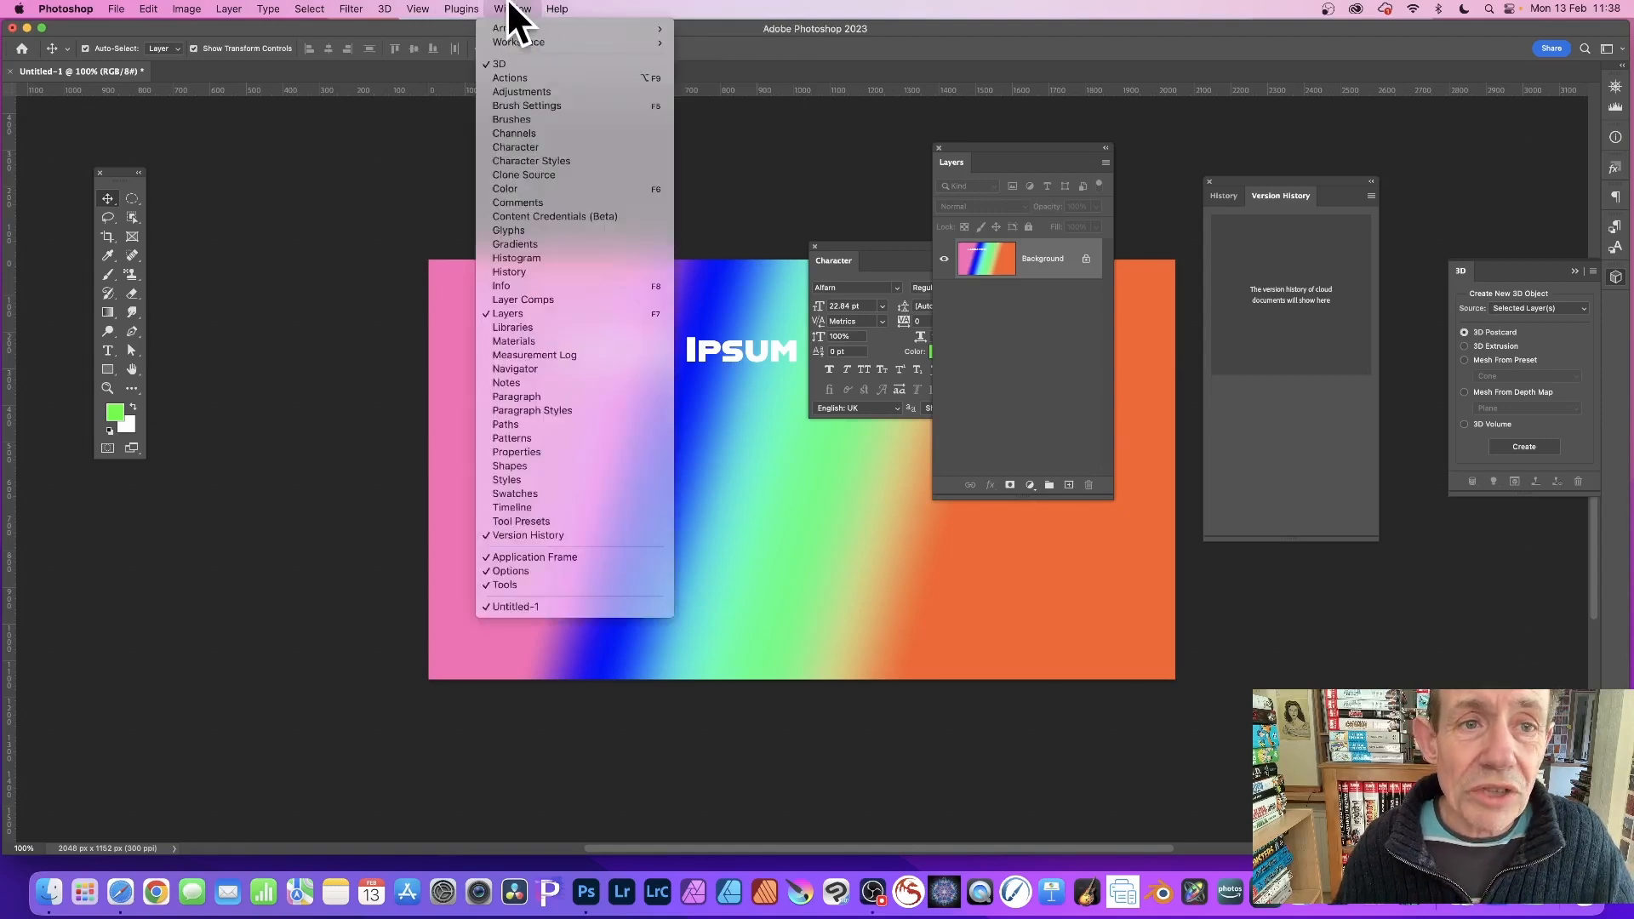
mouse_move(529, 28)
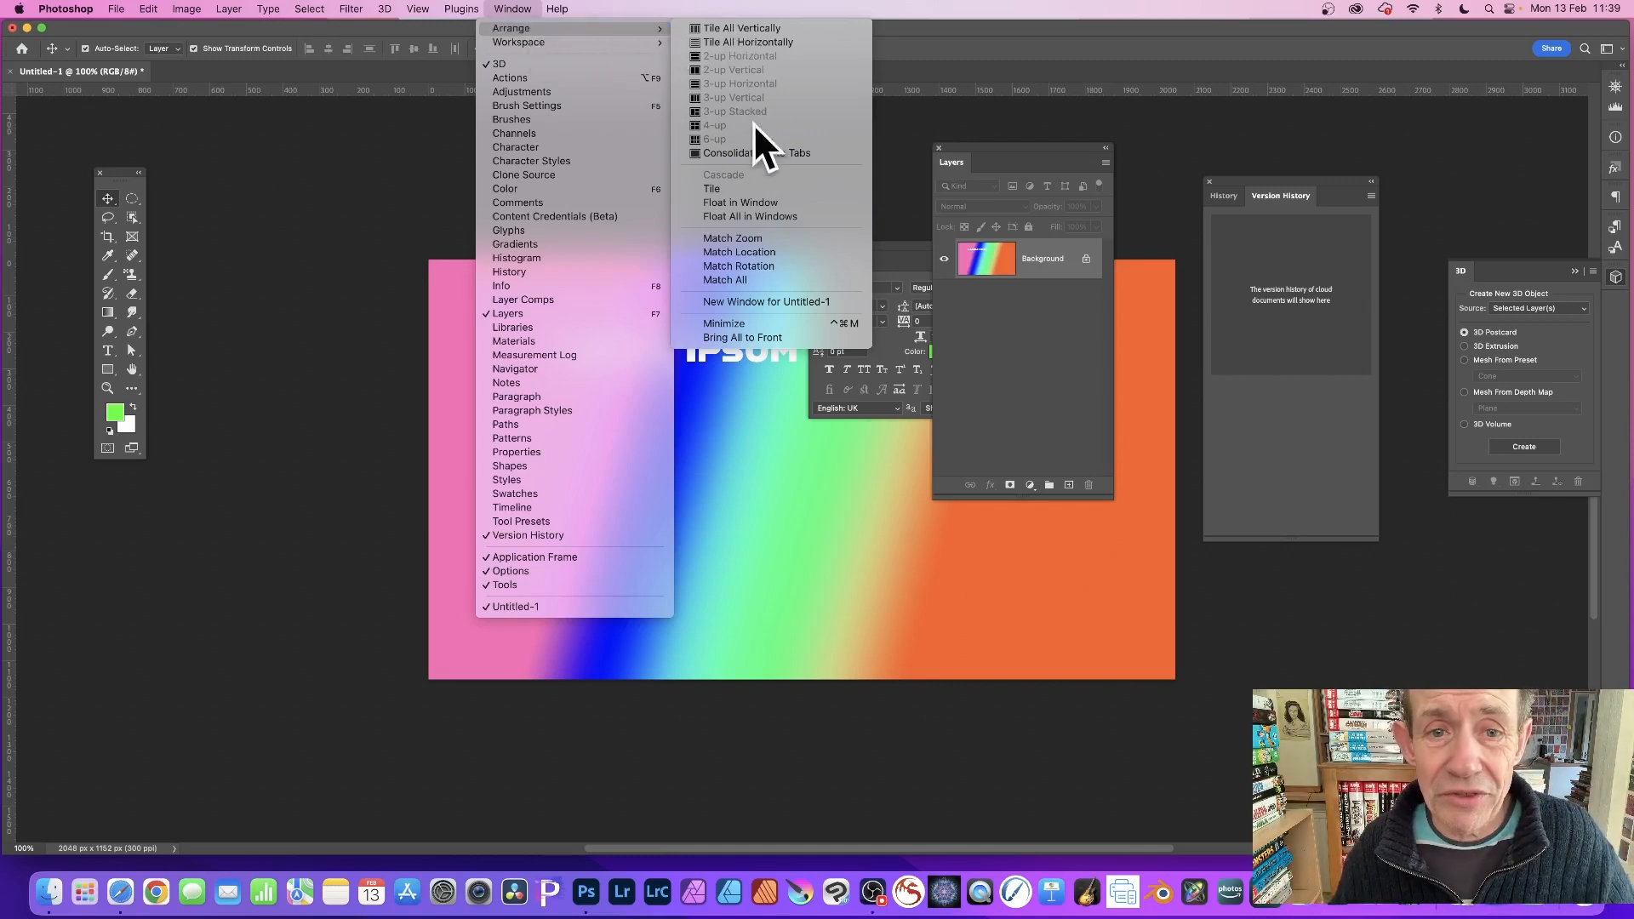
left_click(728, 201)
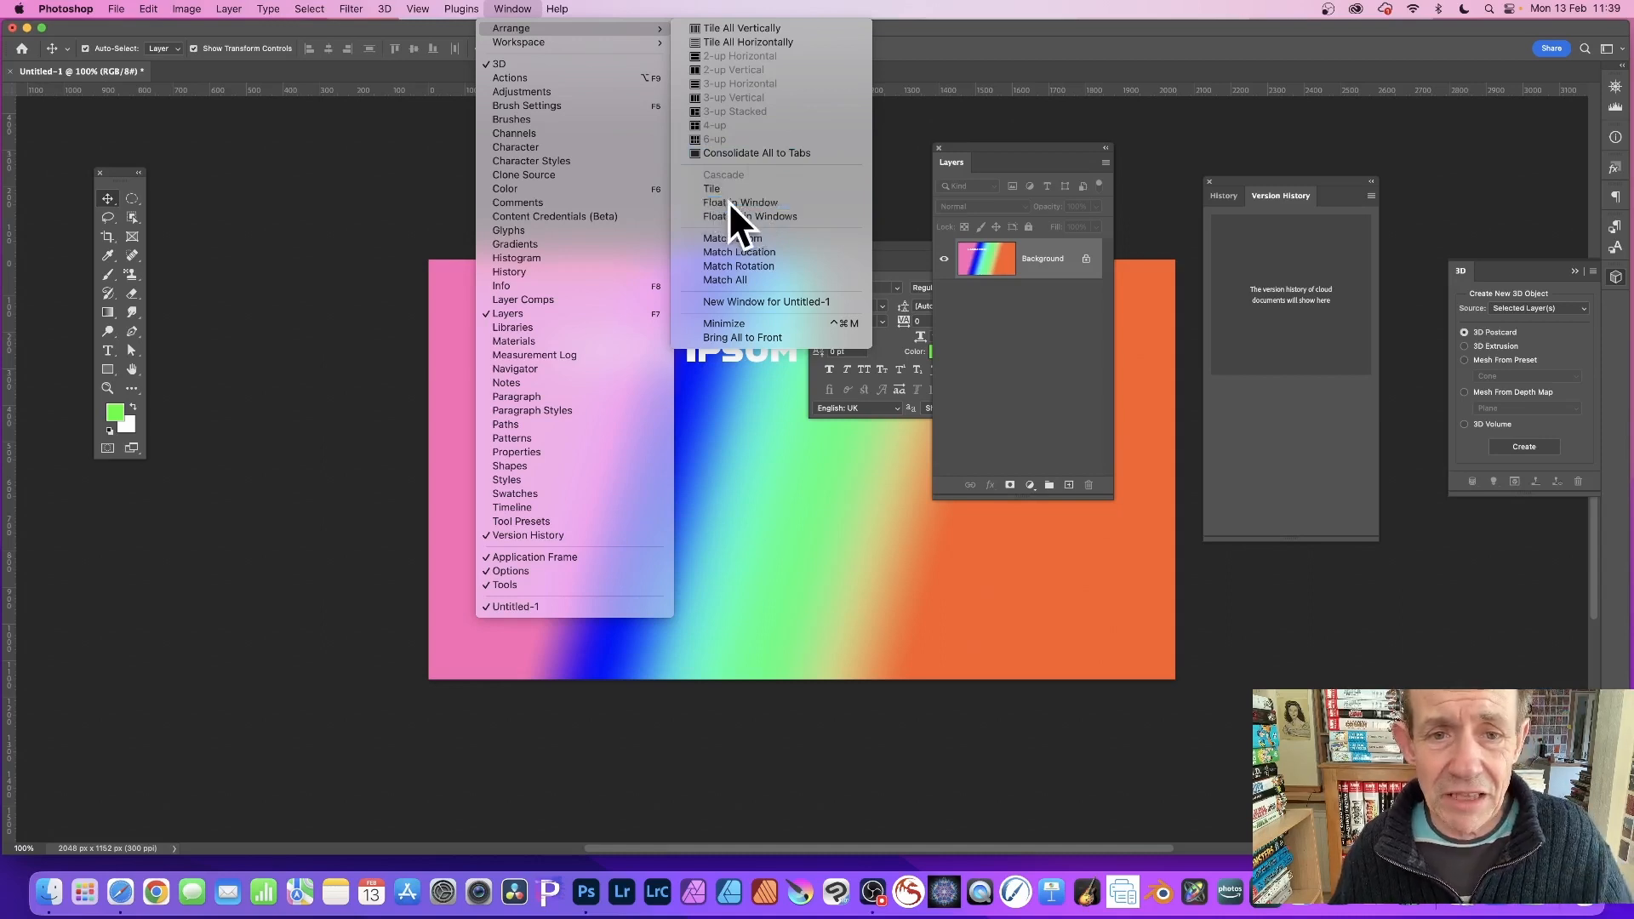
- Reposition the floating Untitled-1 window and look over the Arrange and Workspace options
left_click_drag(278, 79, 367, 120)
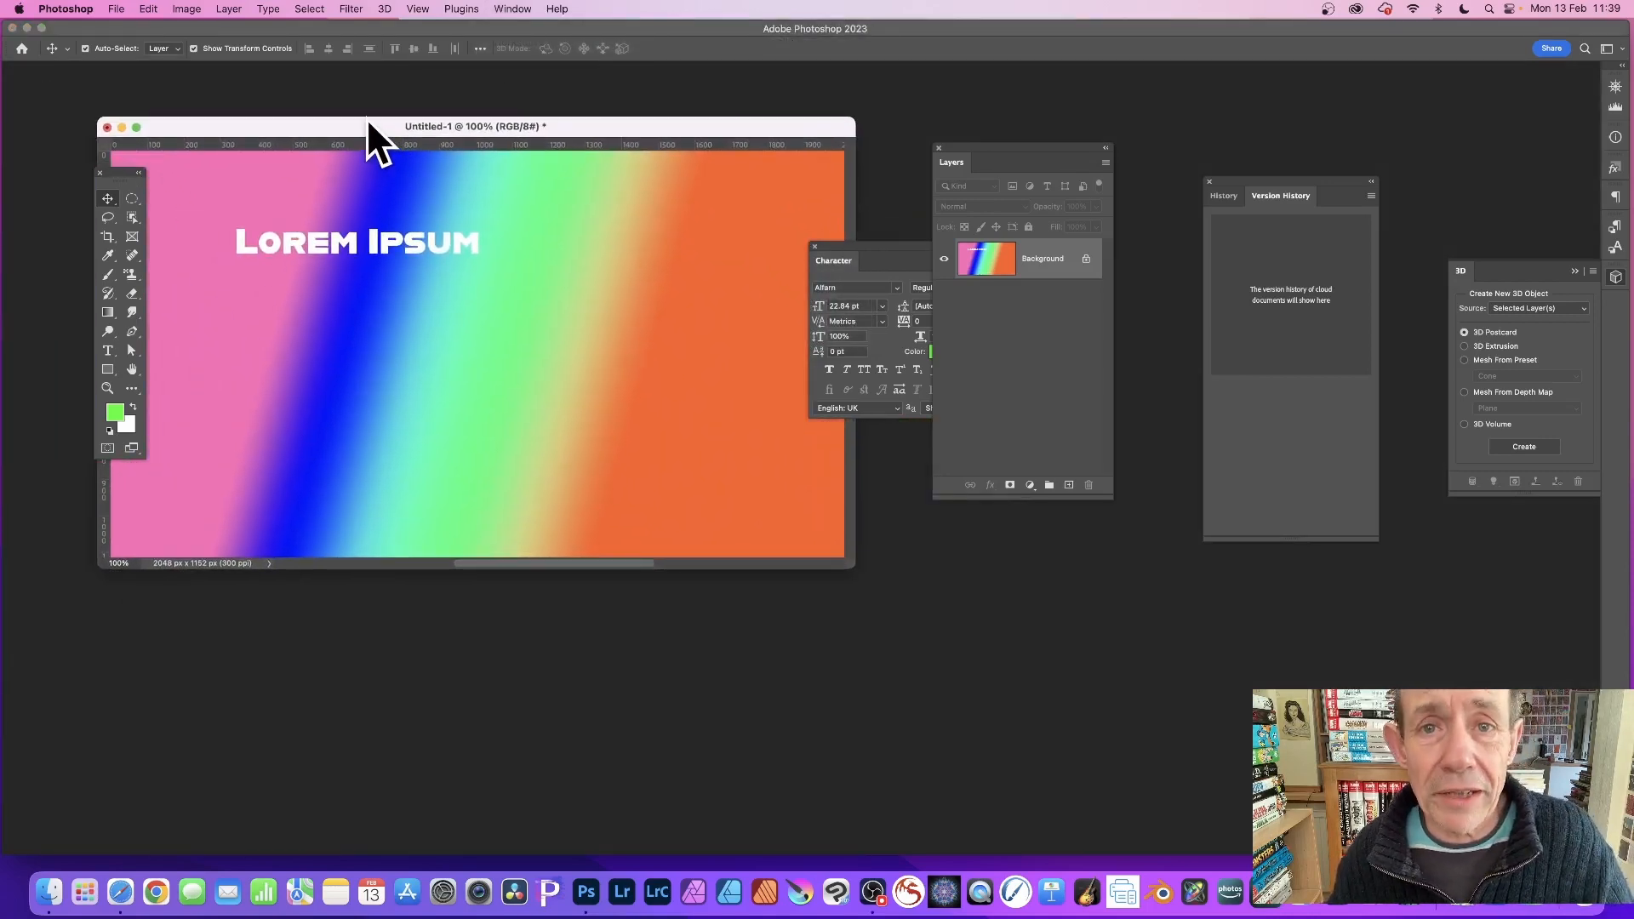
left_click(509, 7)
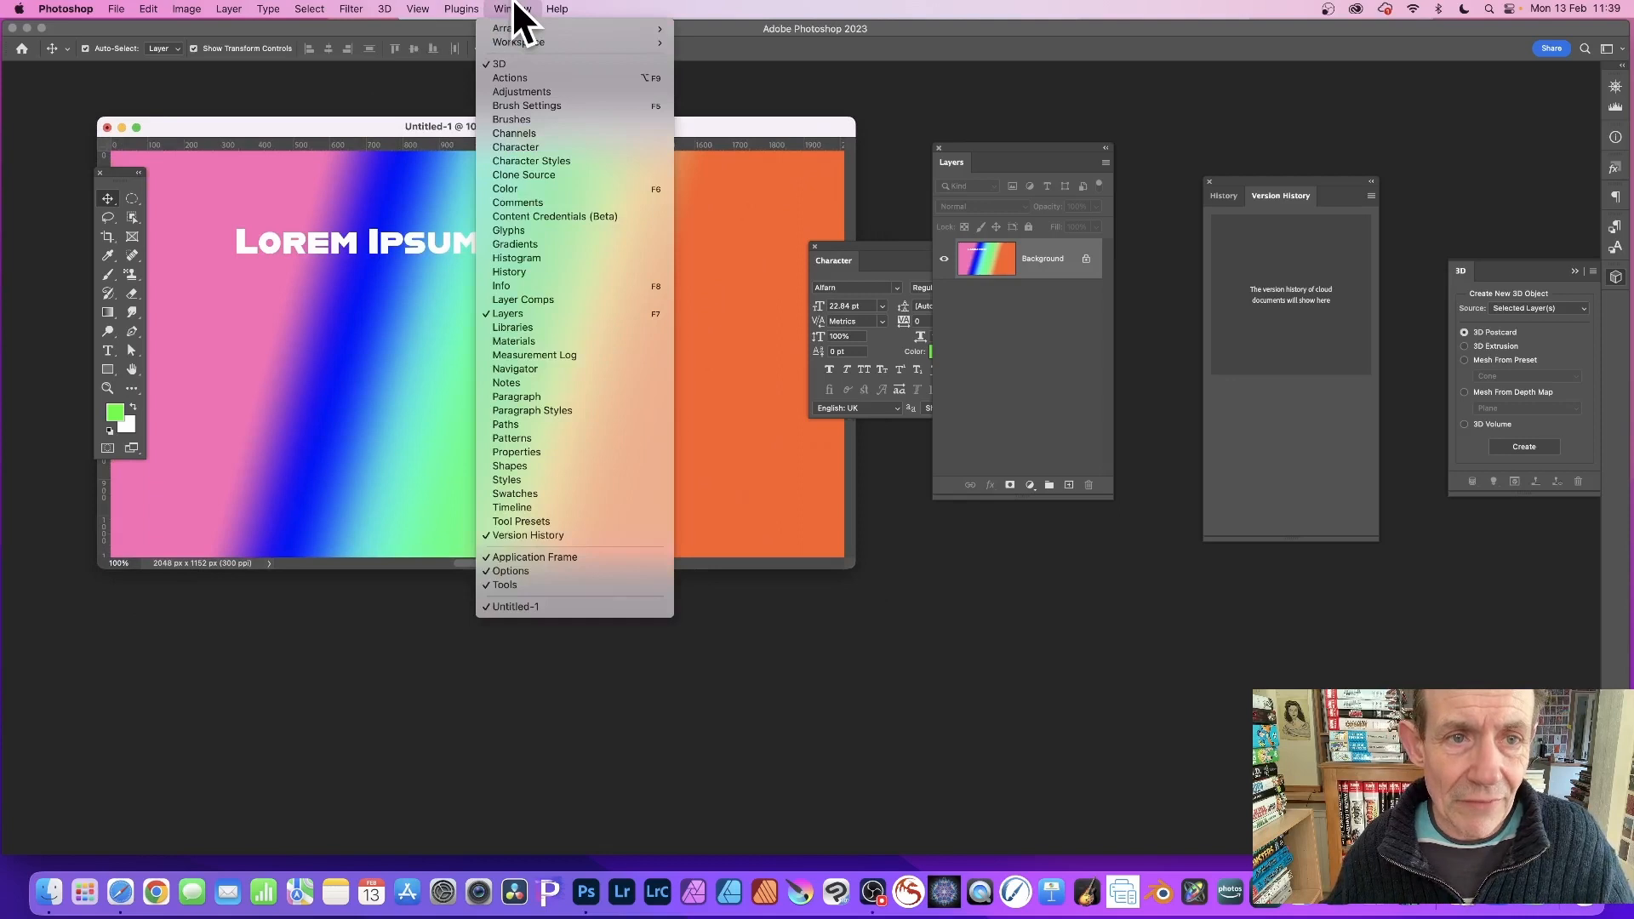
mouse_move(516, 28)
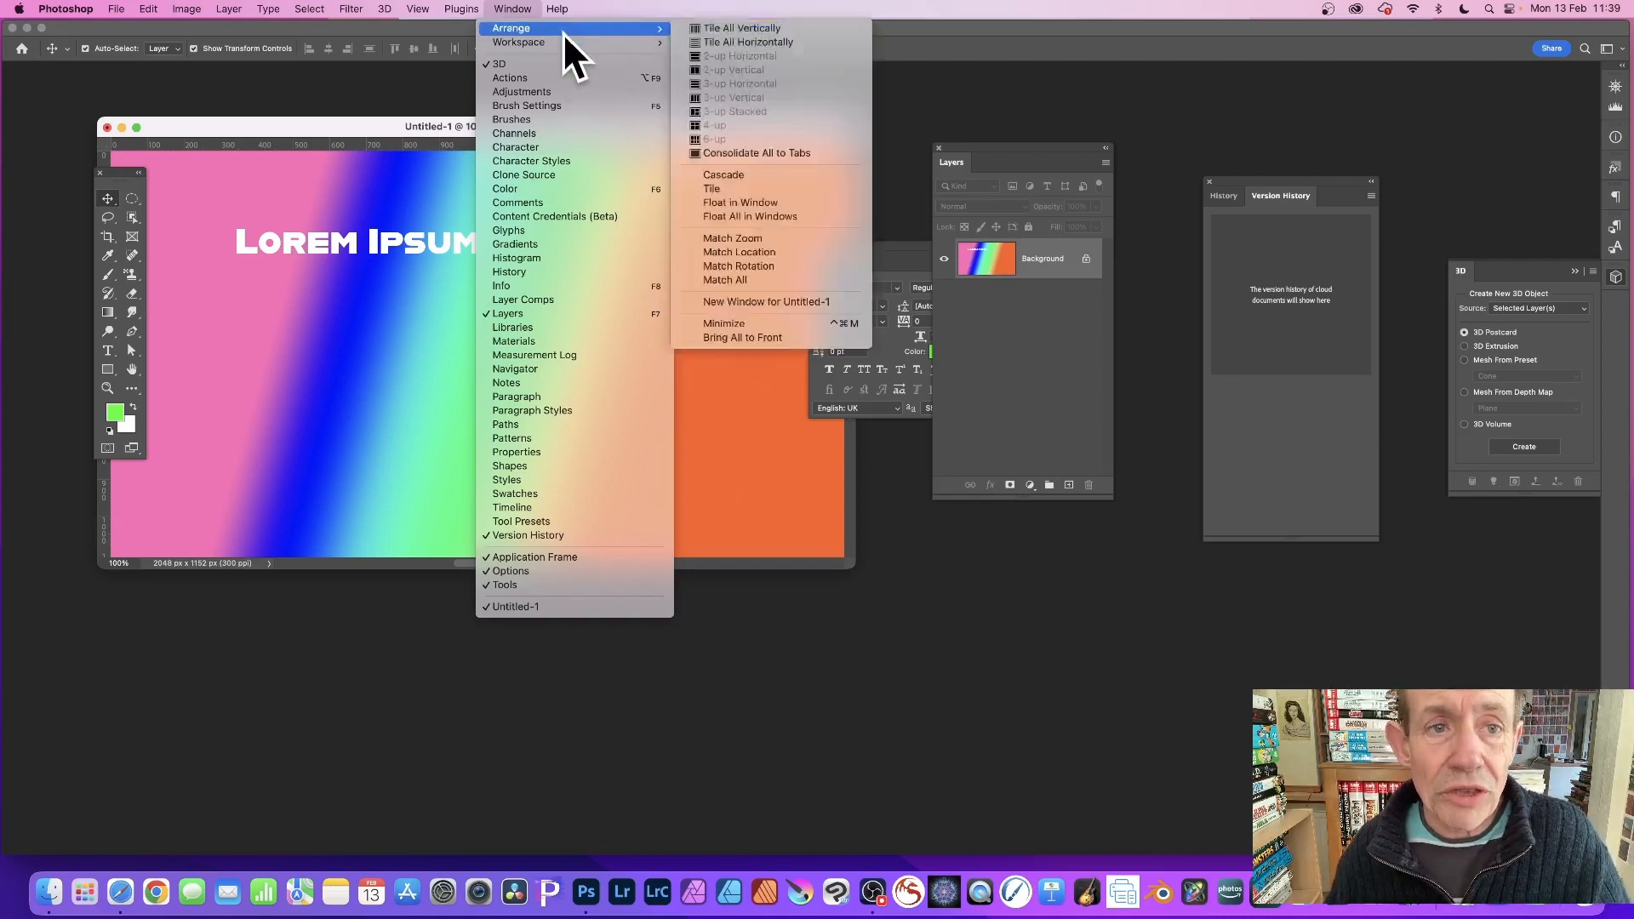
mouse_move(564, 41)
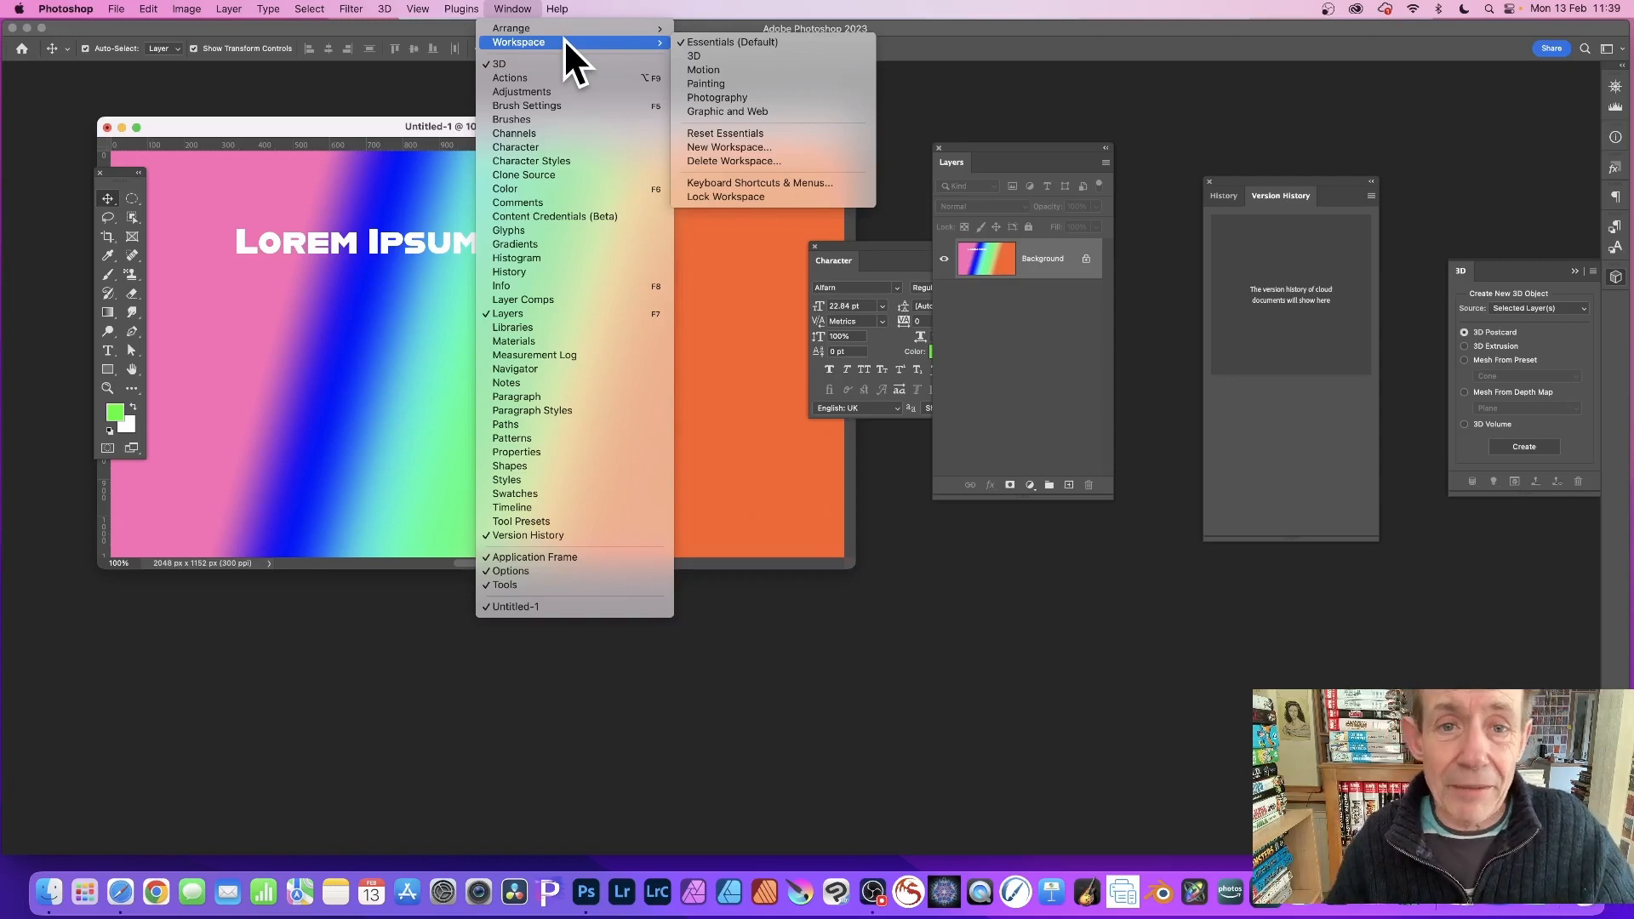
- View the Keyboard Shortcuts and Menus dialog without changing it, and look over the matching Edit commands
left_click(782, 183)
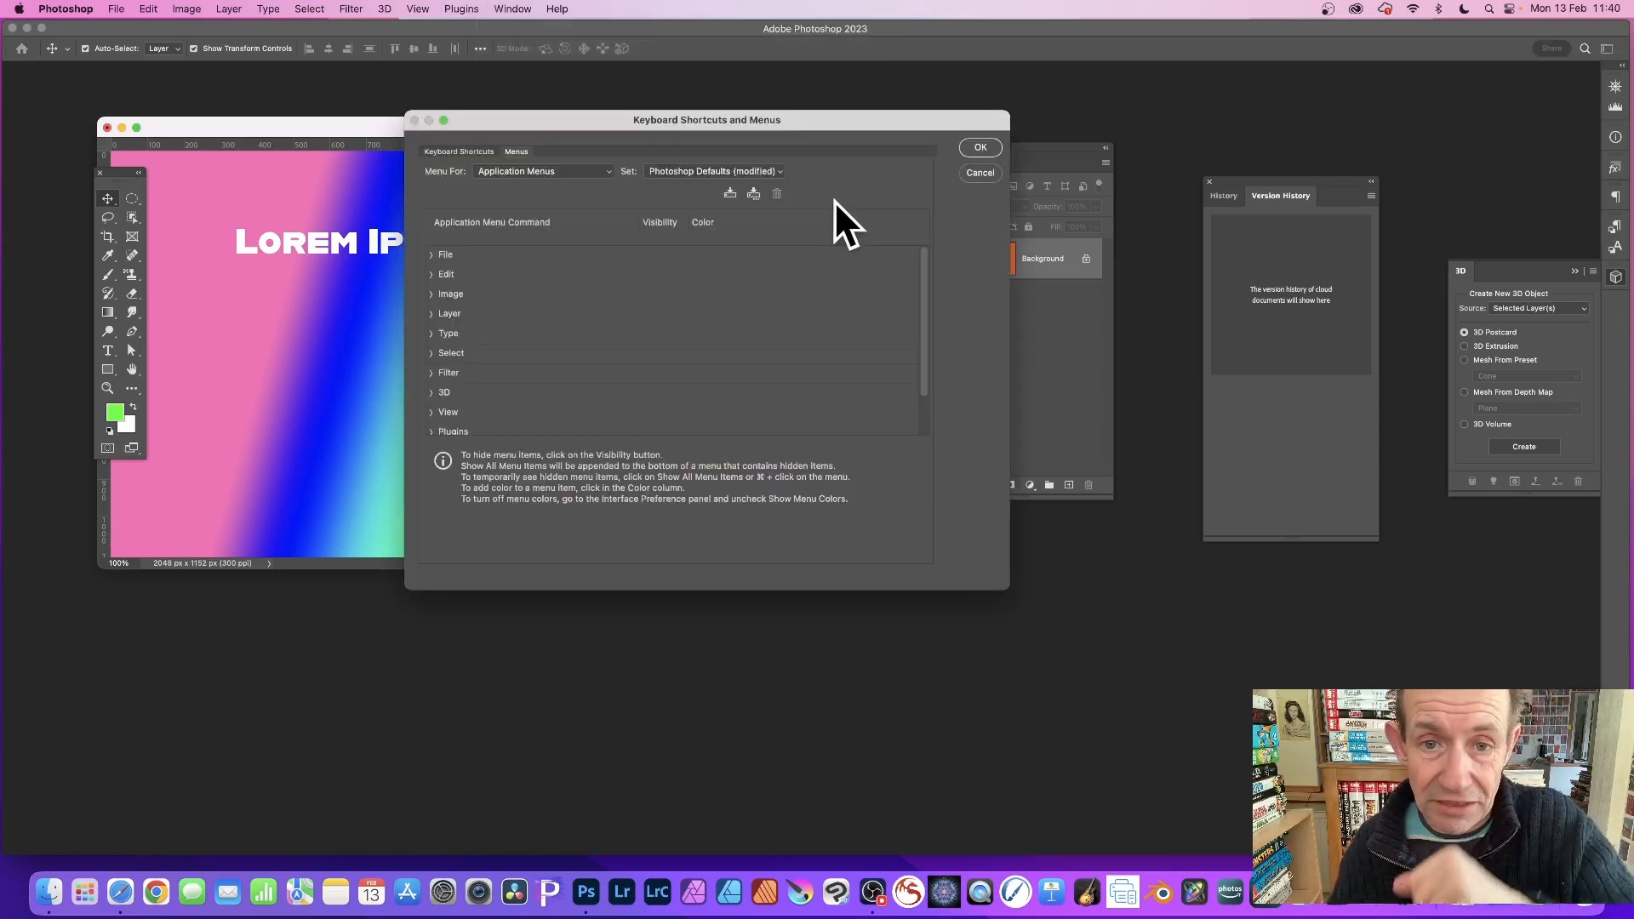
left_click(992, 168)
left_click(152, 9)
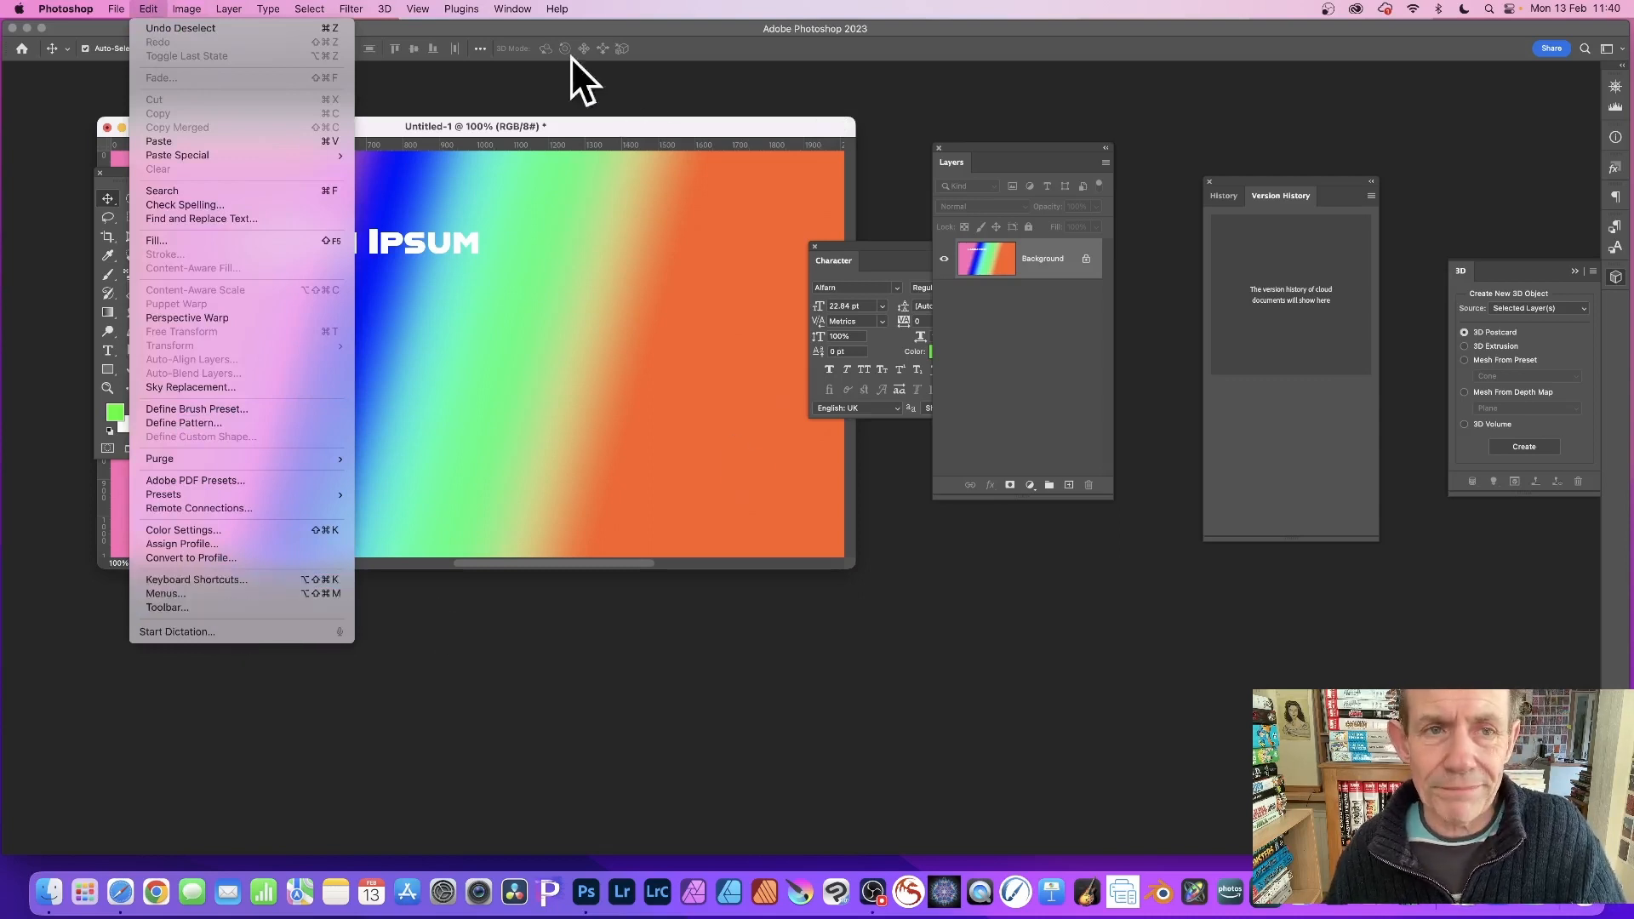
left_click(504, 4)
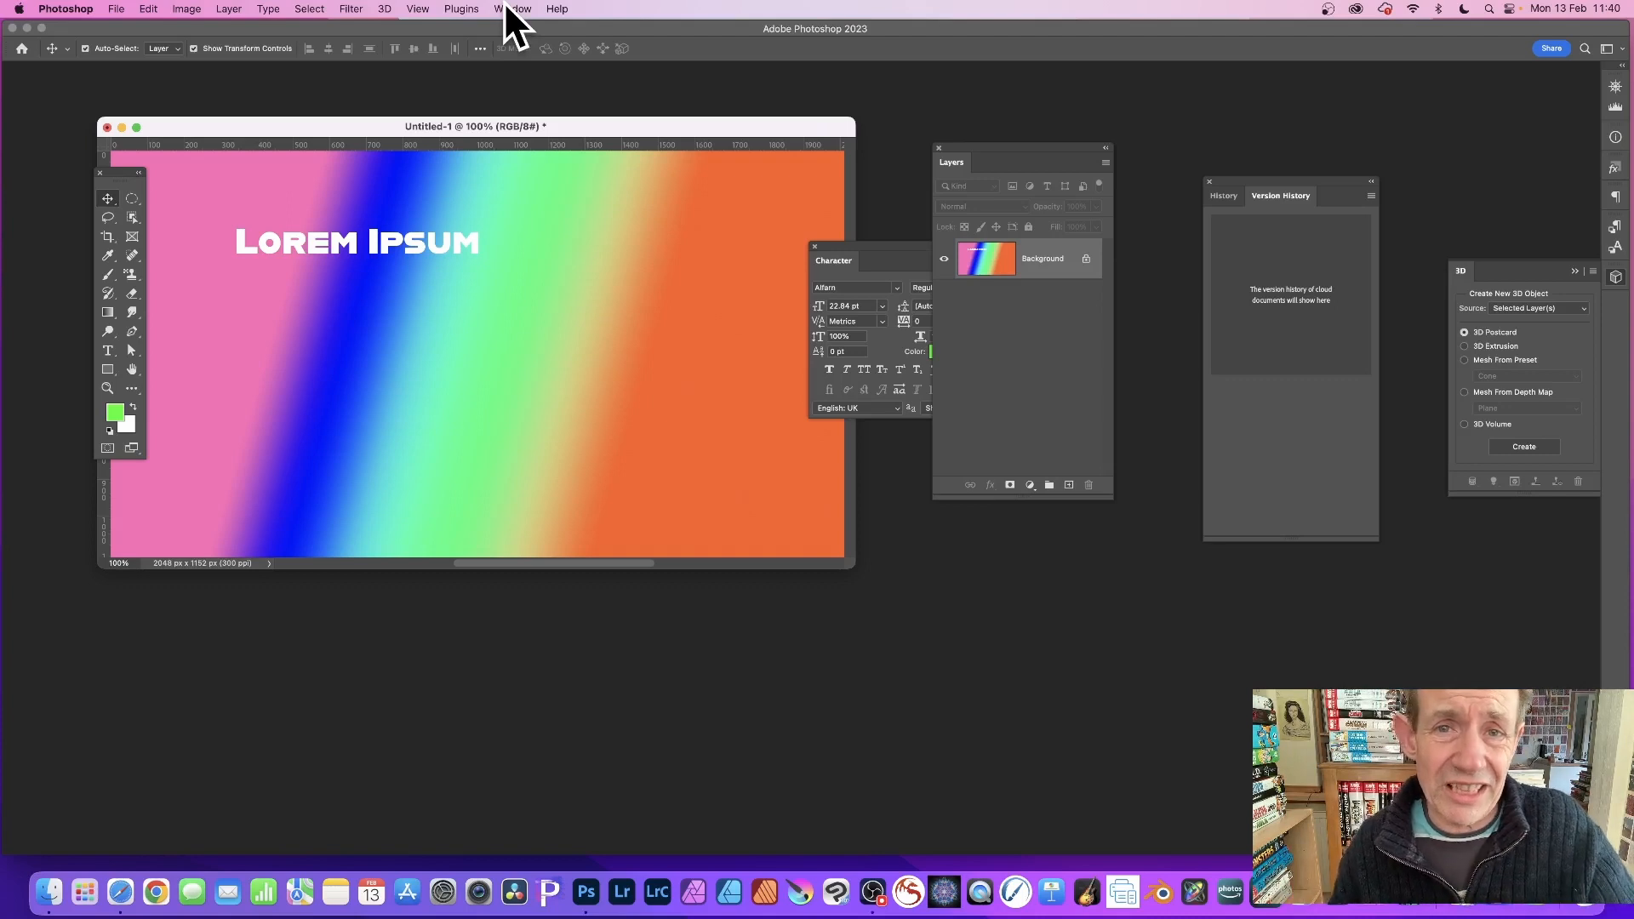
- Pull the Character panel out from behind Layers, group it with the Layers panel, and show Layers in front
left_click(506, 4)
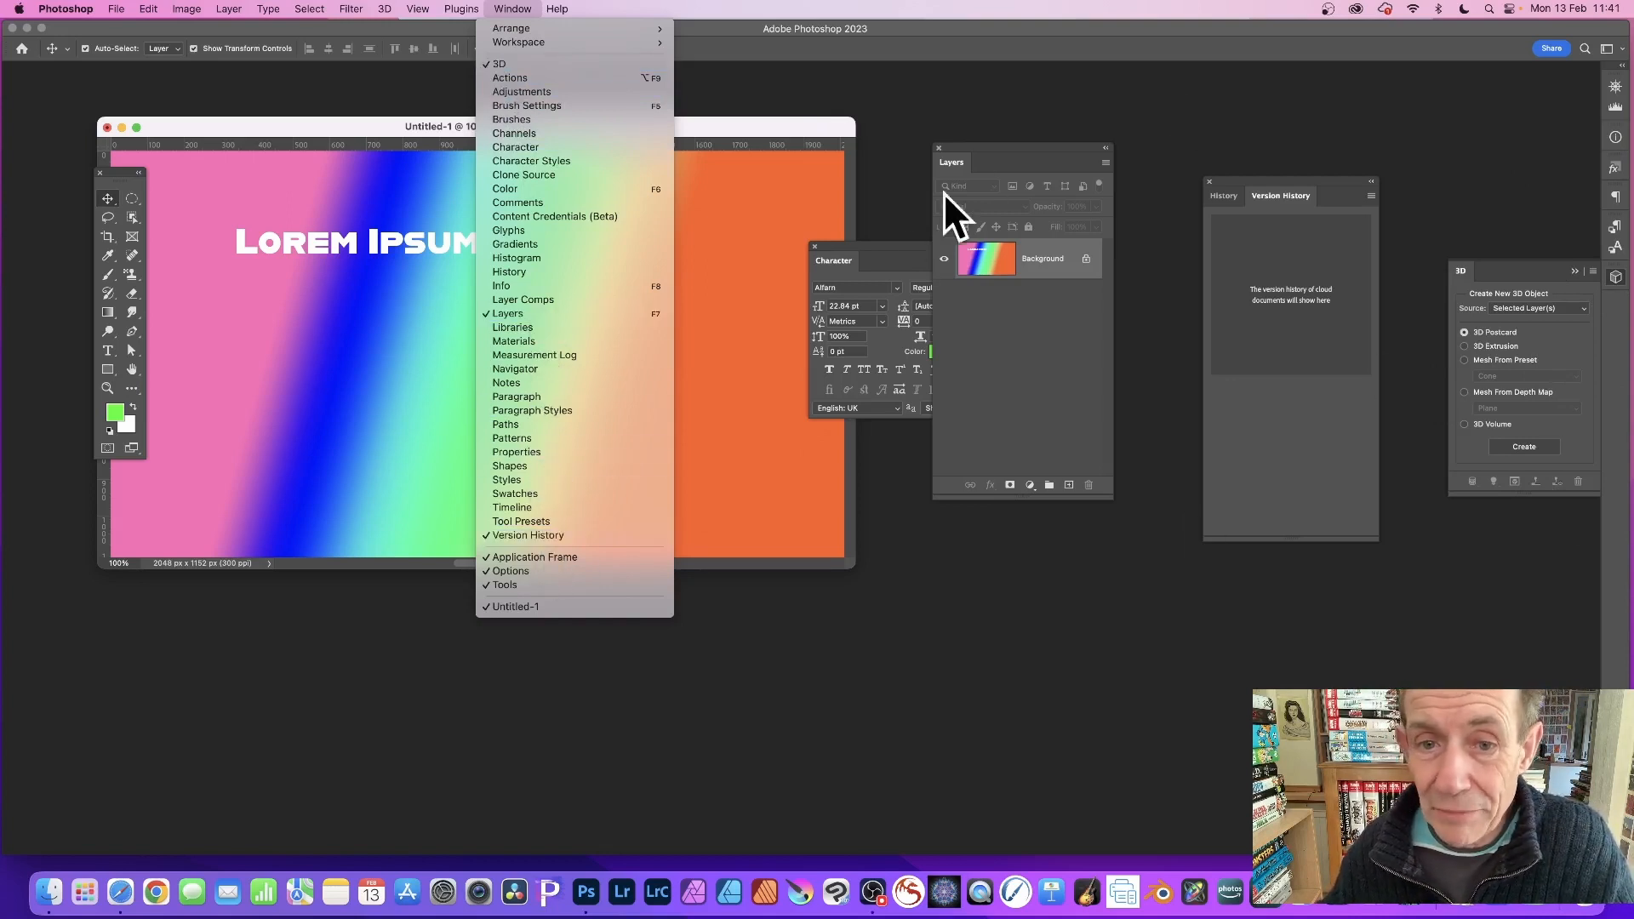
left_click(872, 247)
left_click_drag(850, 248, 778, 521)
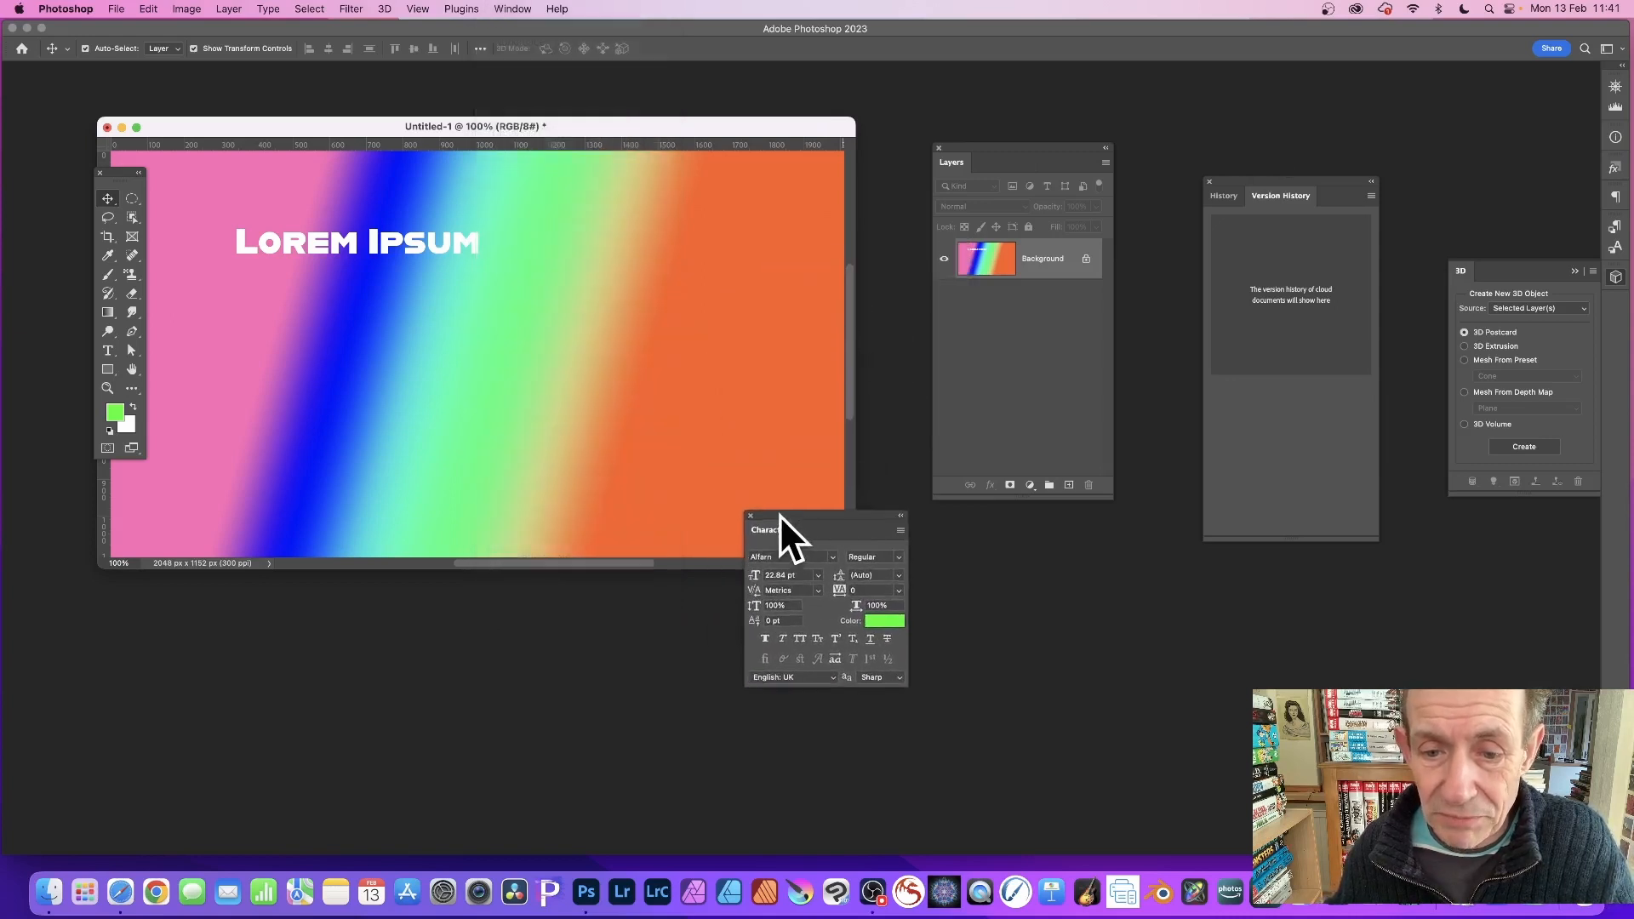
left_click(513, 9)
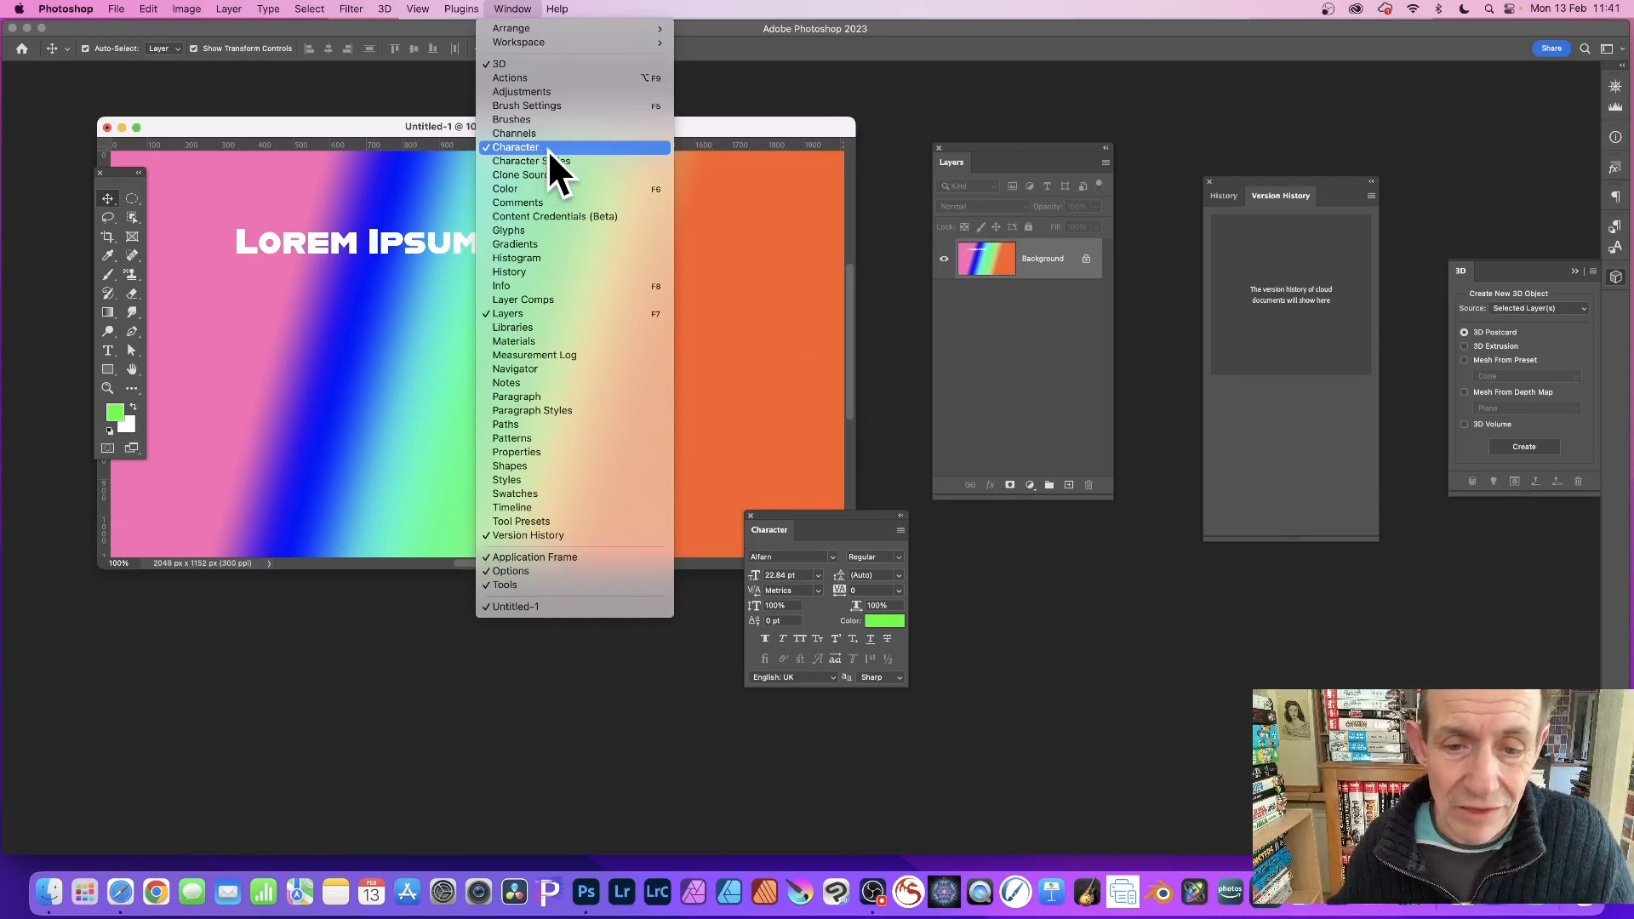
left_click(770, 521)
left_click_drag(771, 533, 1006, 162)
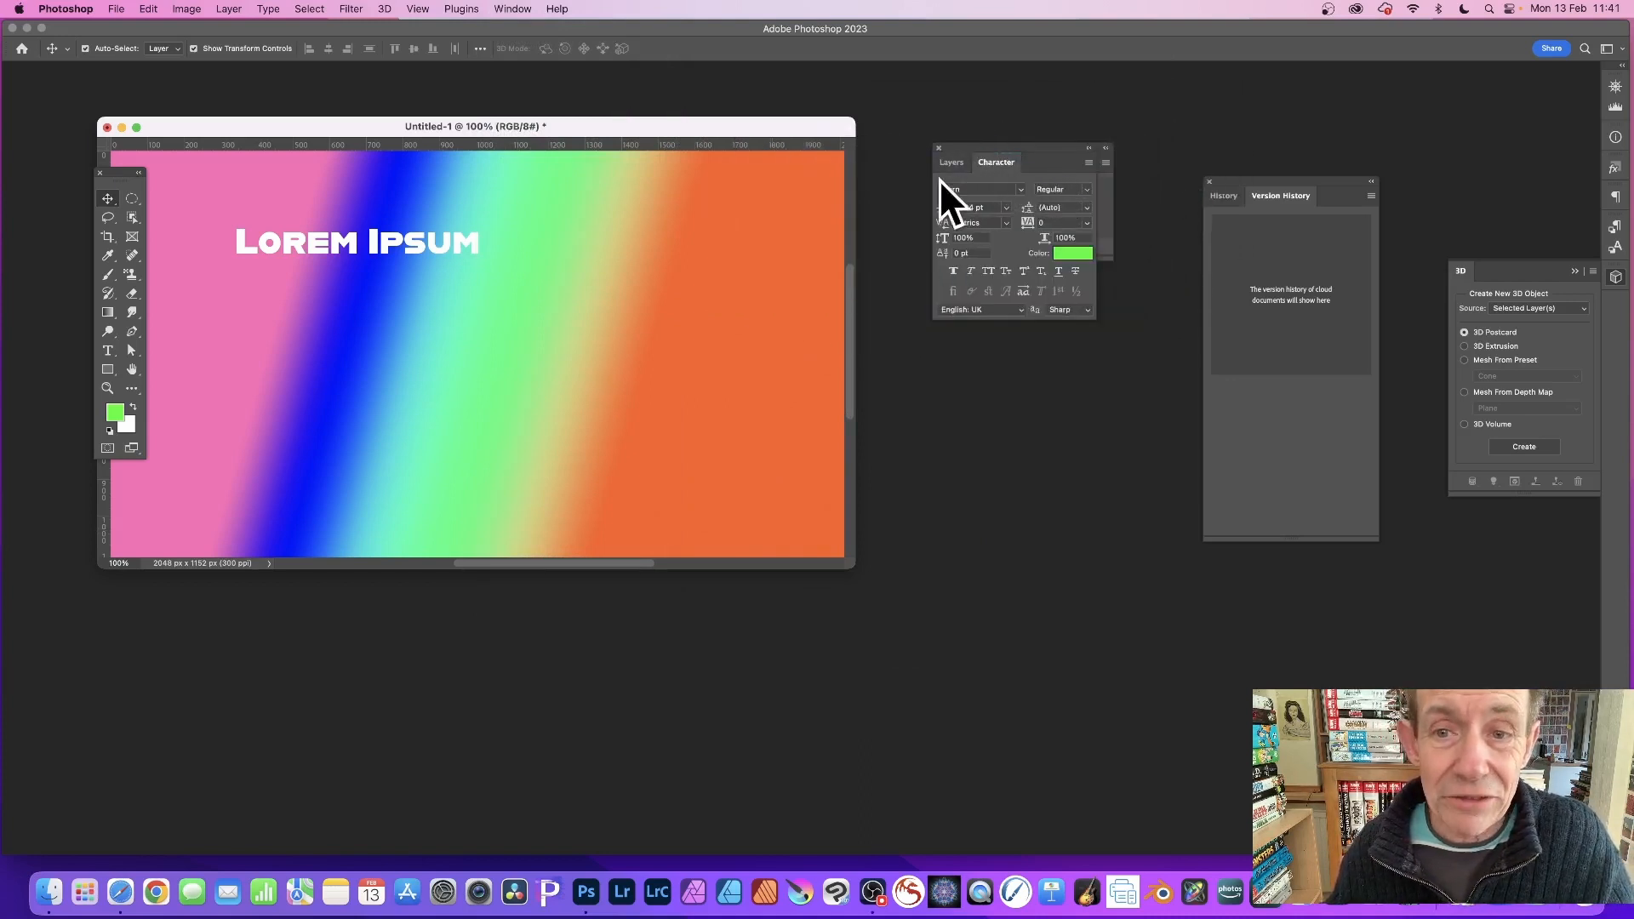
left_click(526, 9)
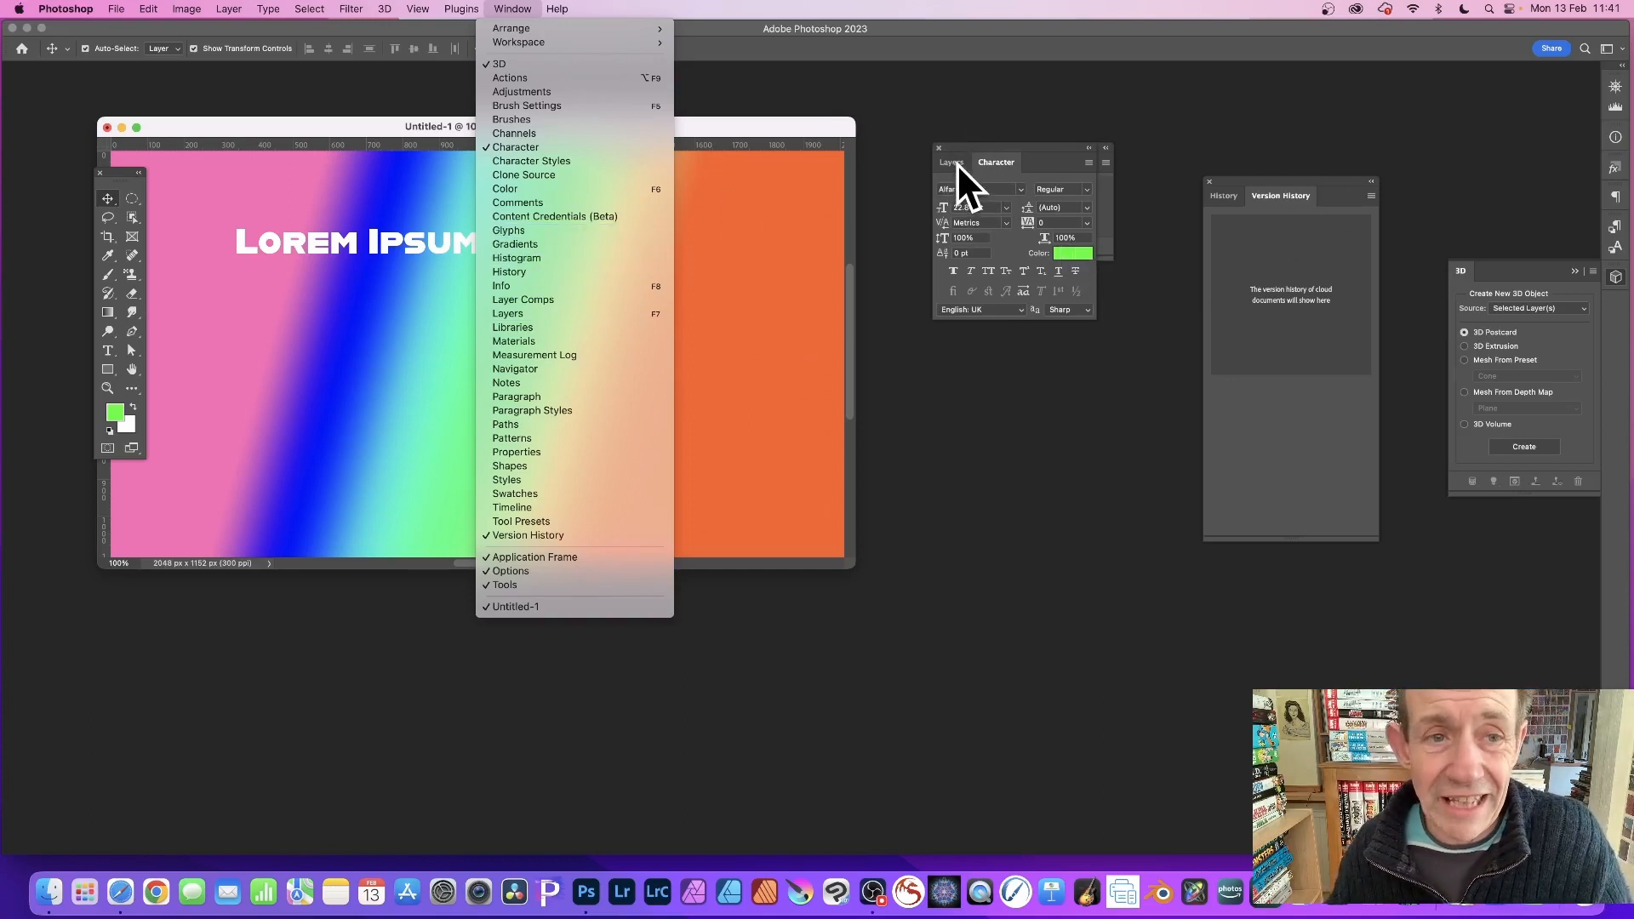
left_click(524, 313)
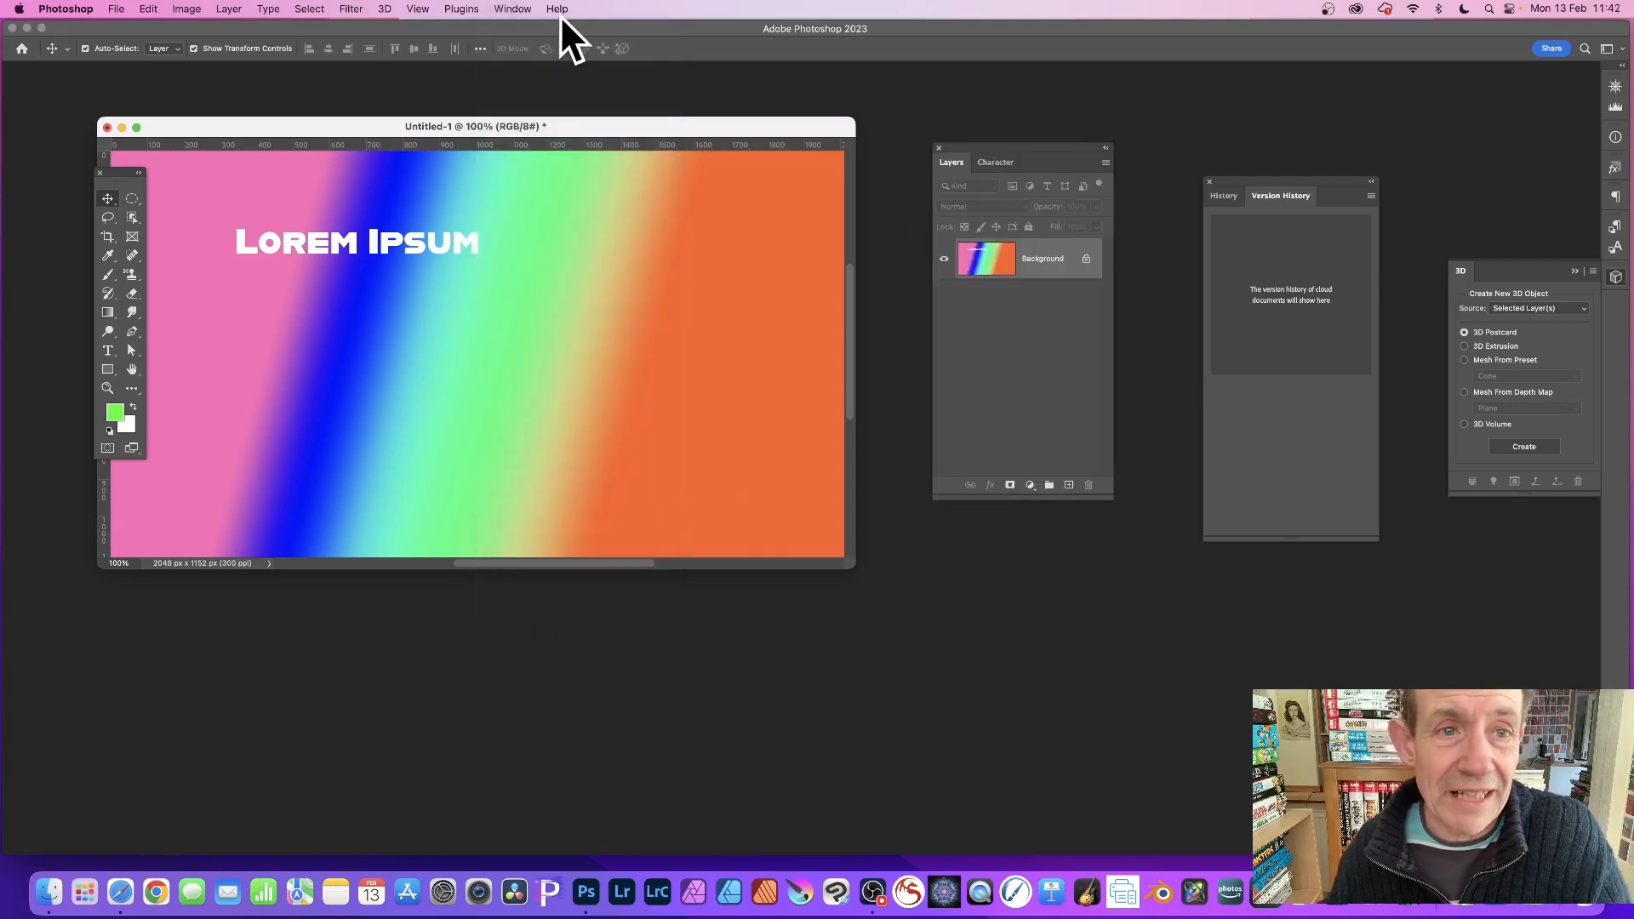
- Hide the Tools panel and show it again
left_click(518, 9)
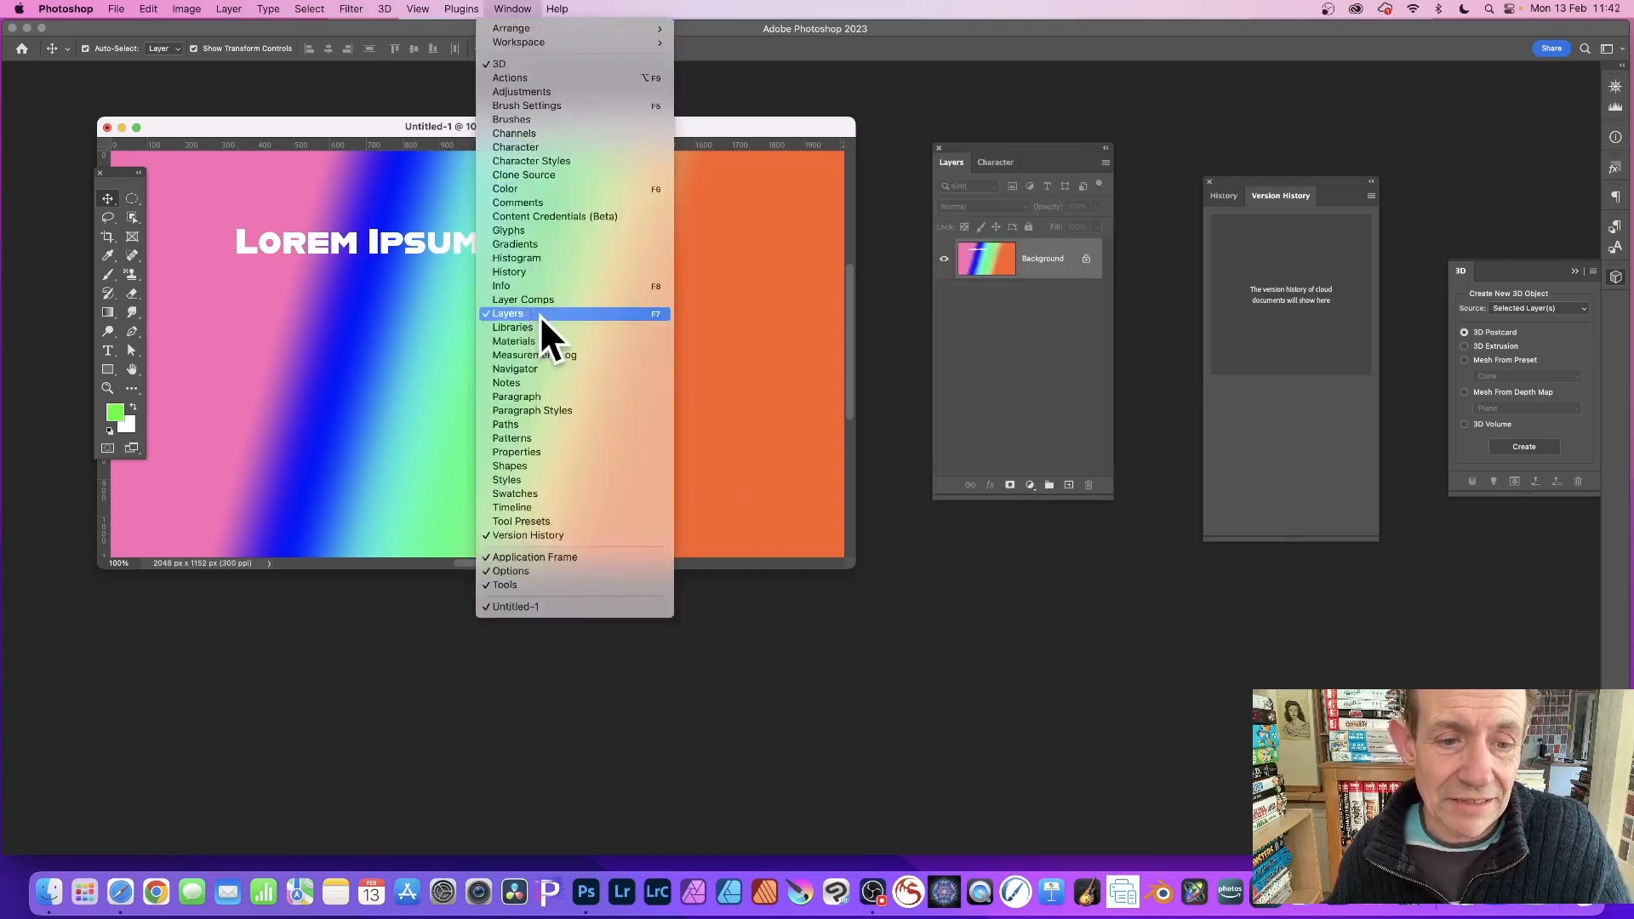
left_click(513, 585)
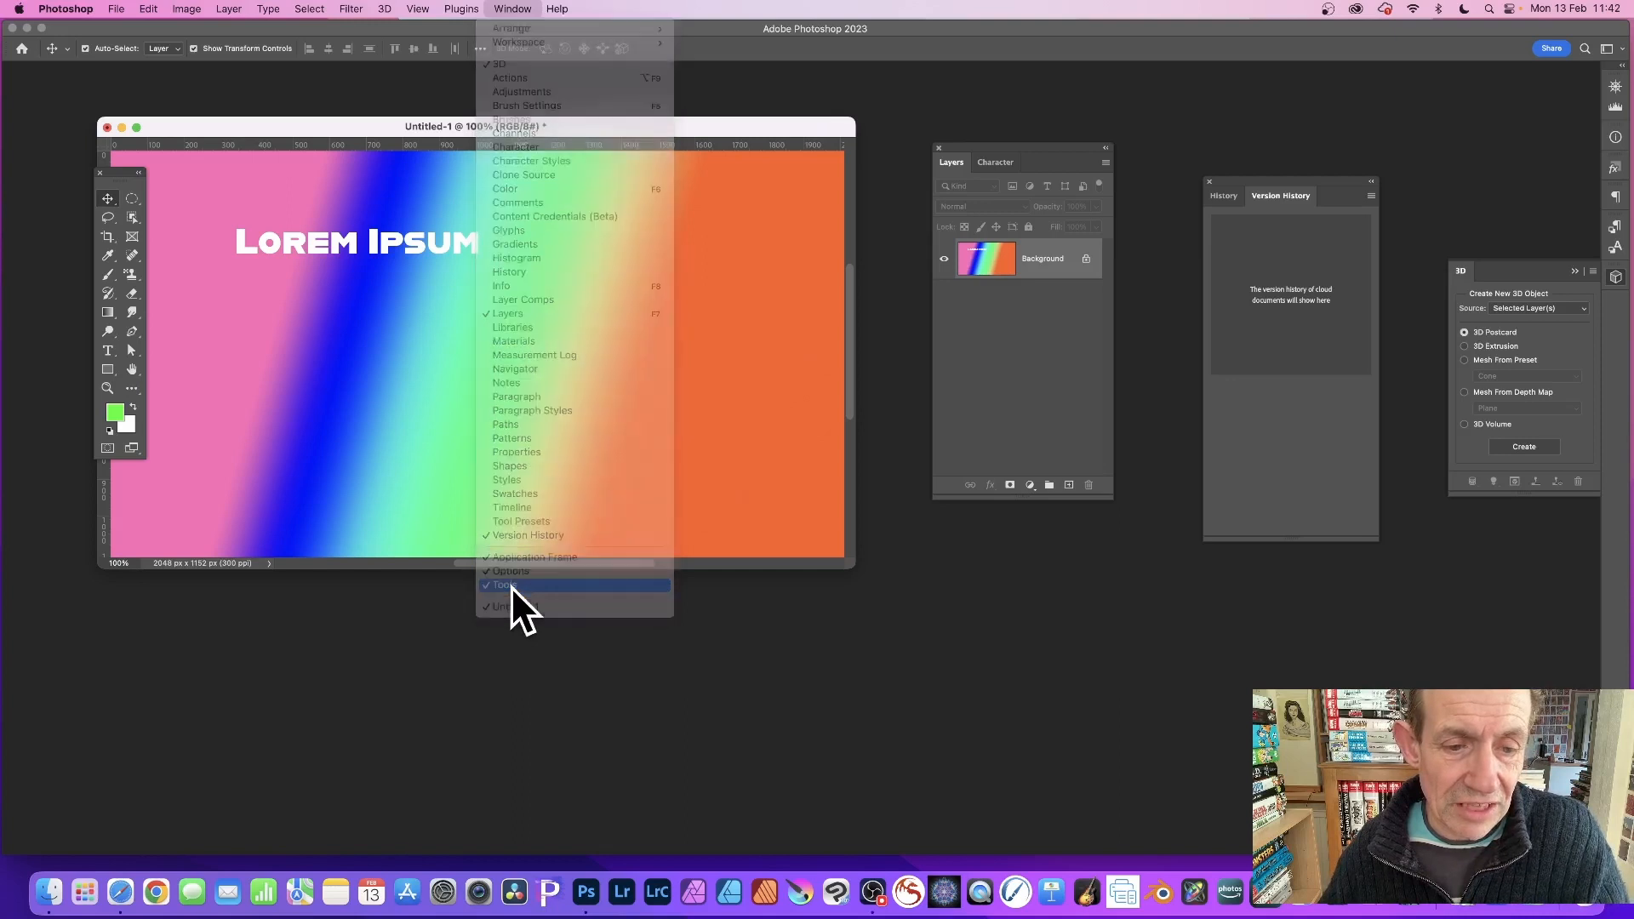
left_click(512, 10)
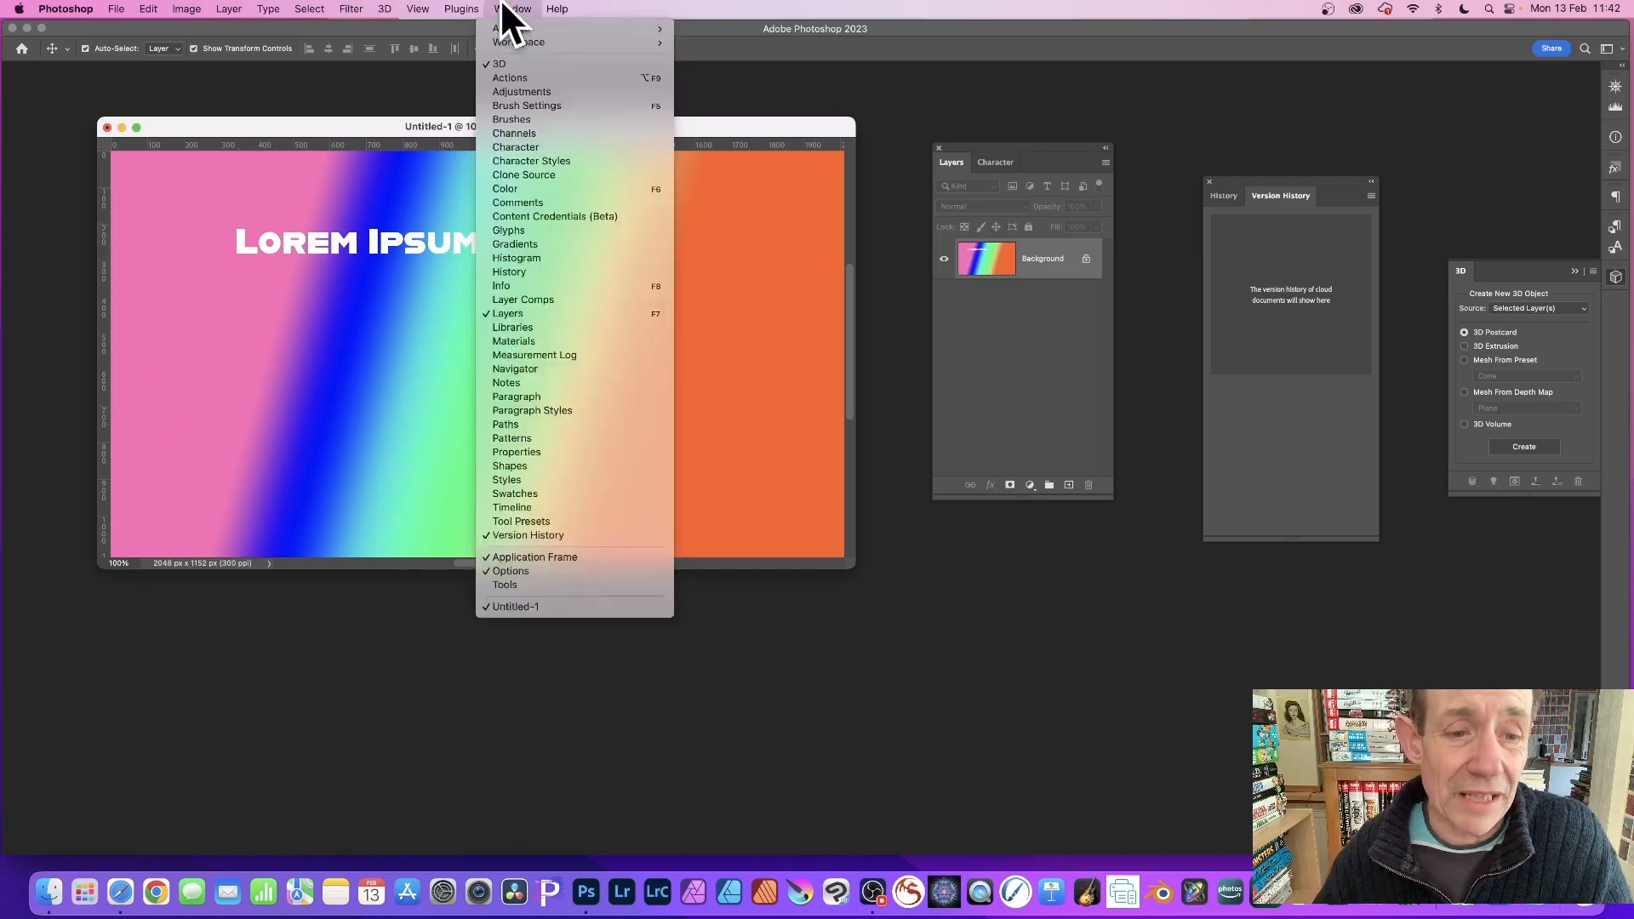
left_click(509, 586)
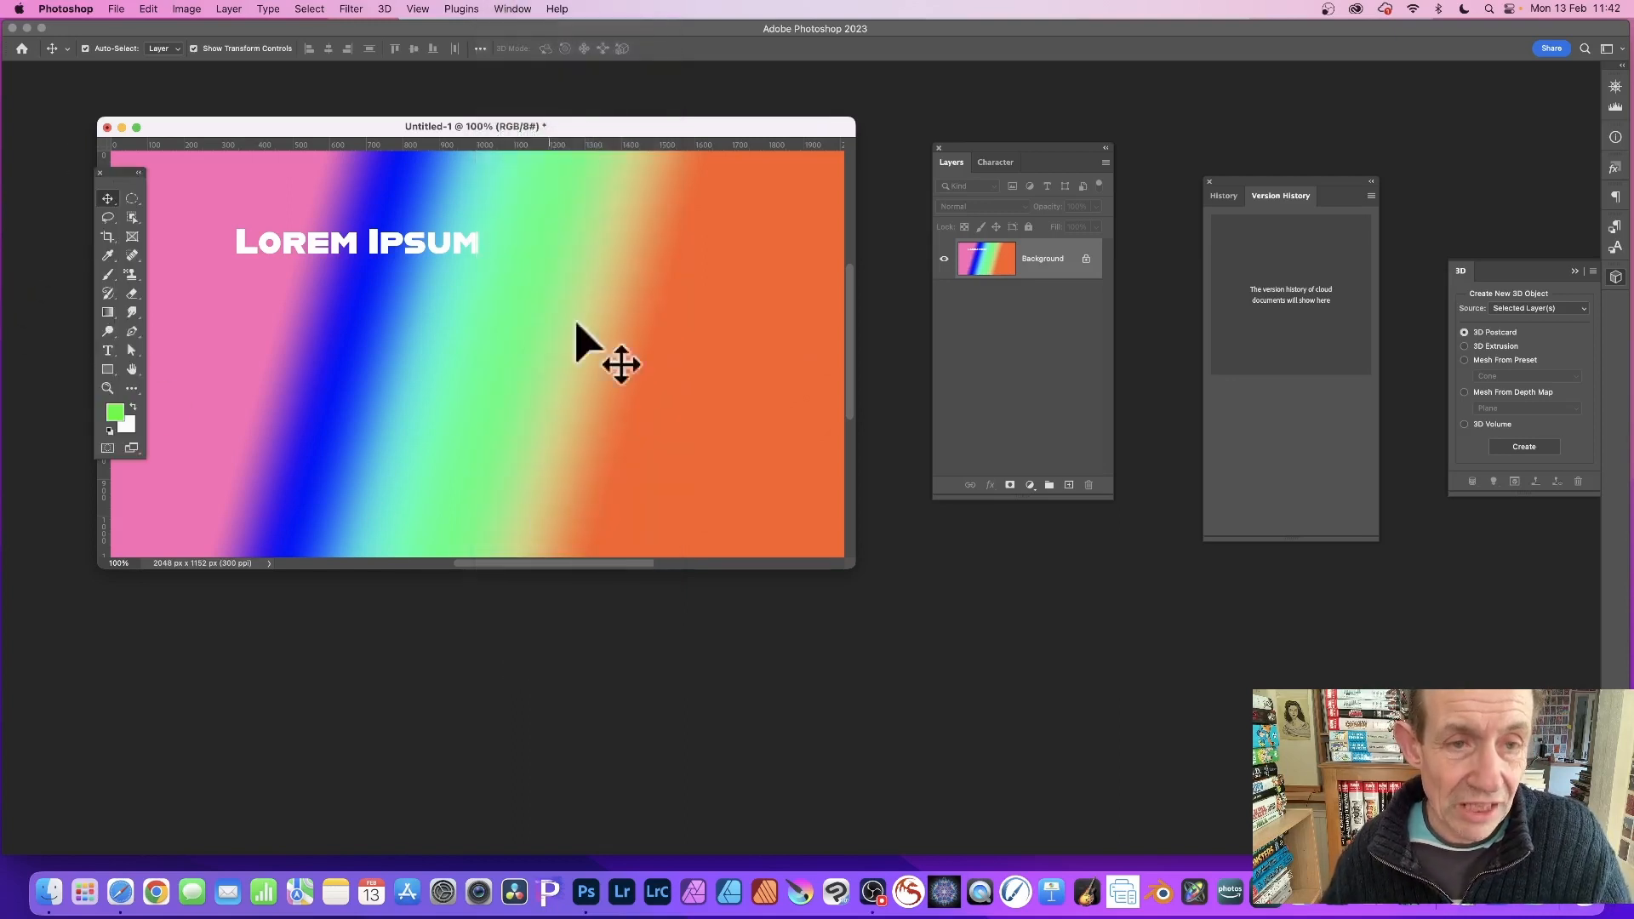
- Search Help for "type", view the Type preferences from the results, and leave them without changes
left_click(498, 11)
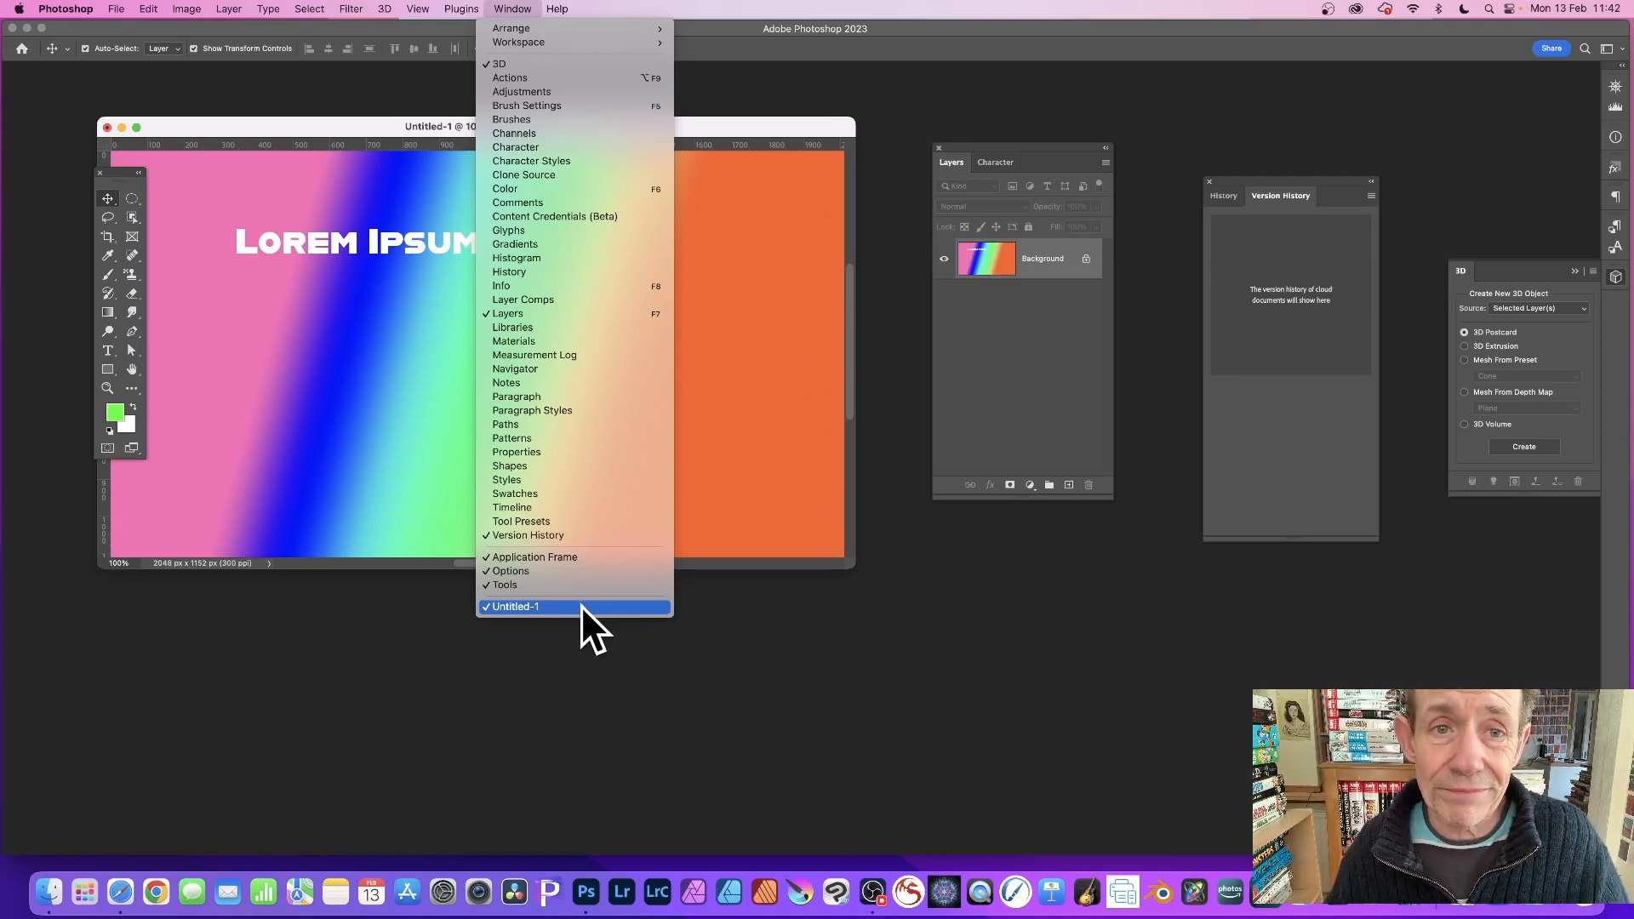
mouse_move(551, 12)
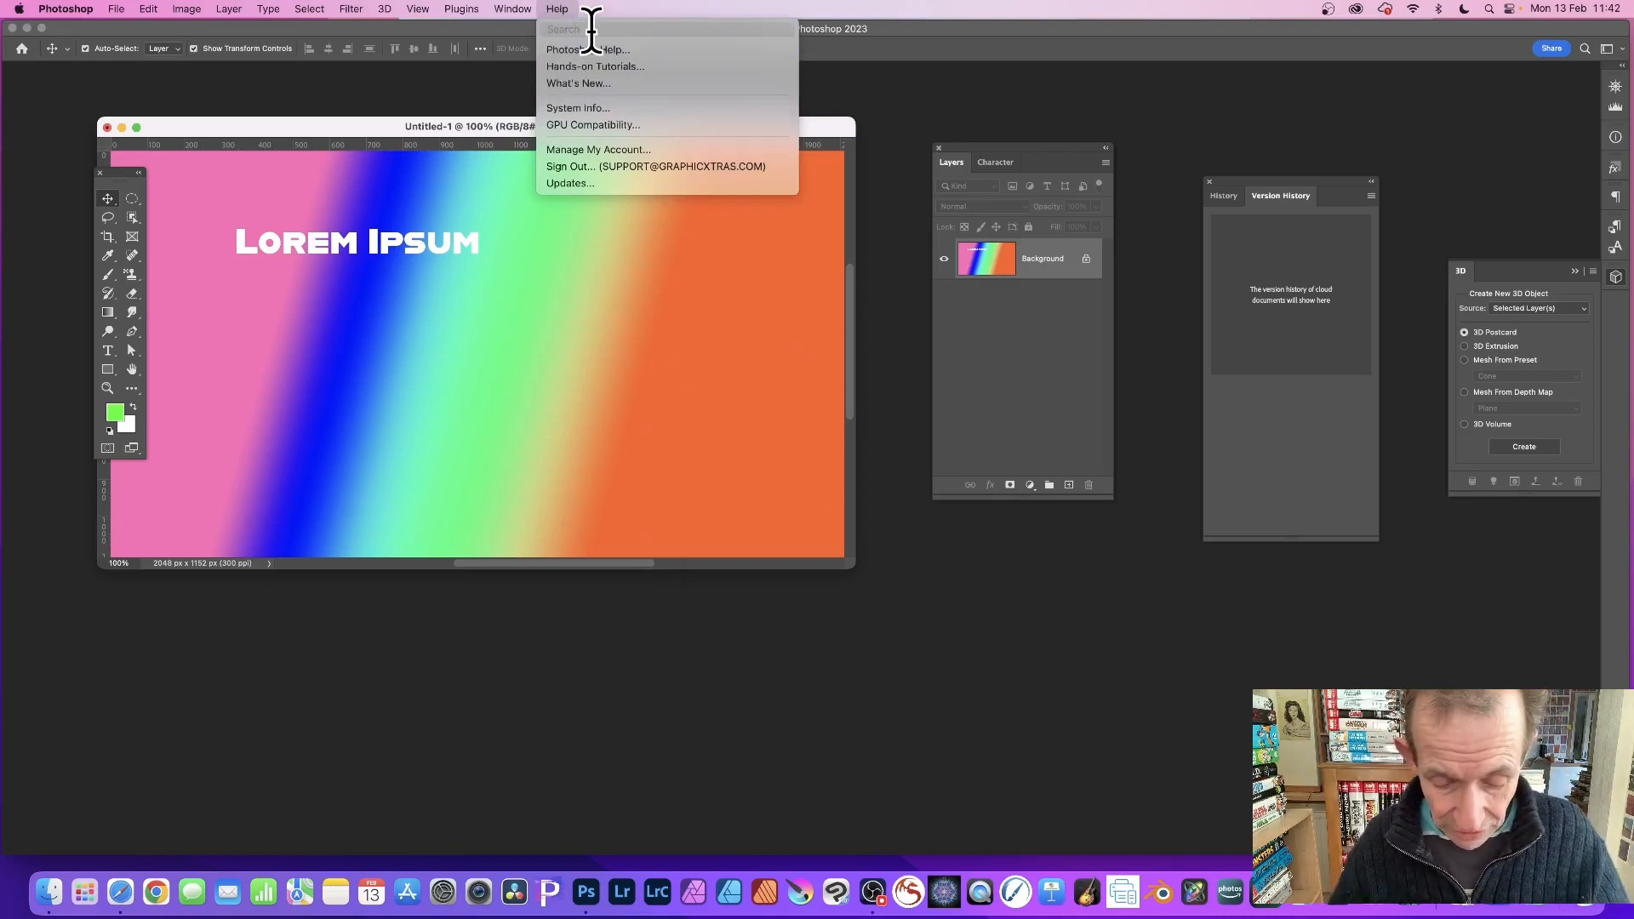
type("type")
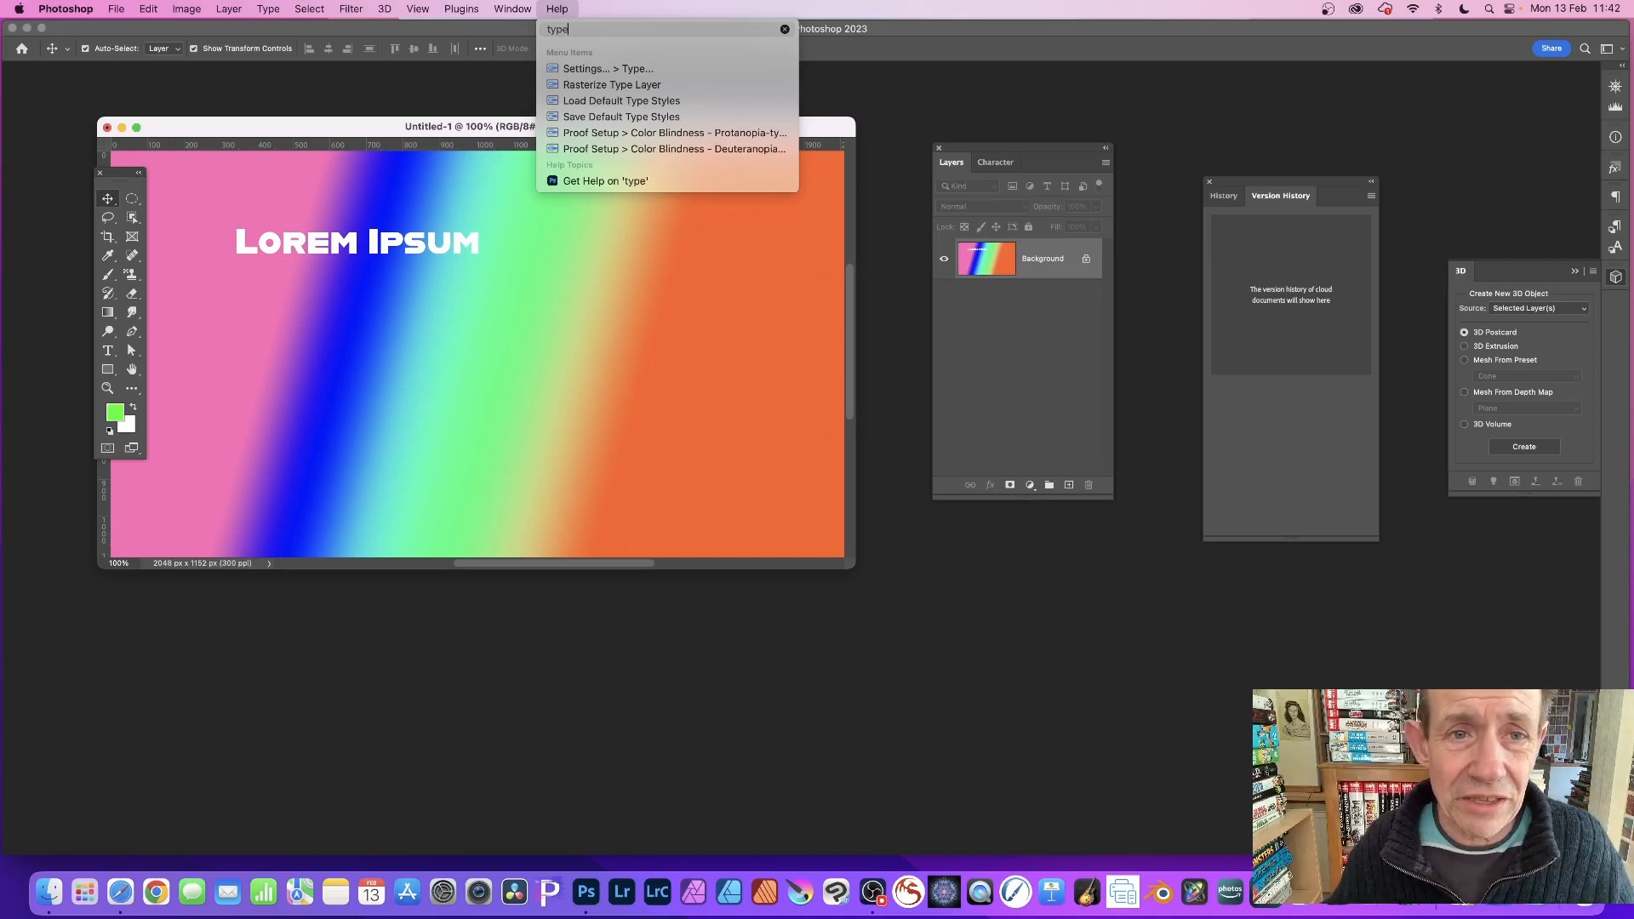
mouse_move(640, 102)
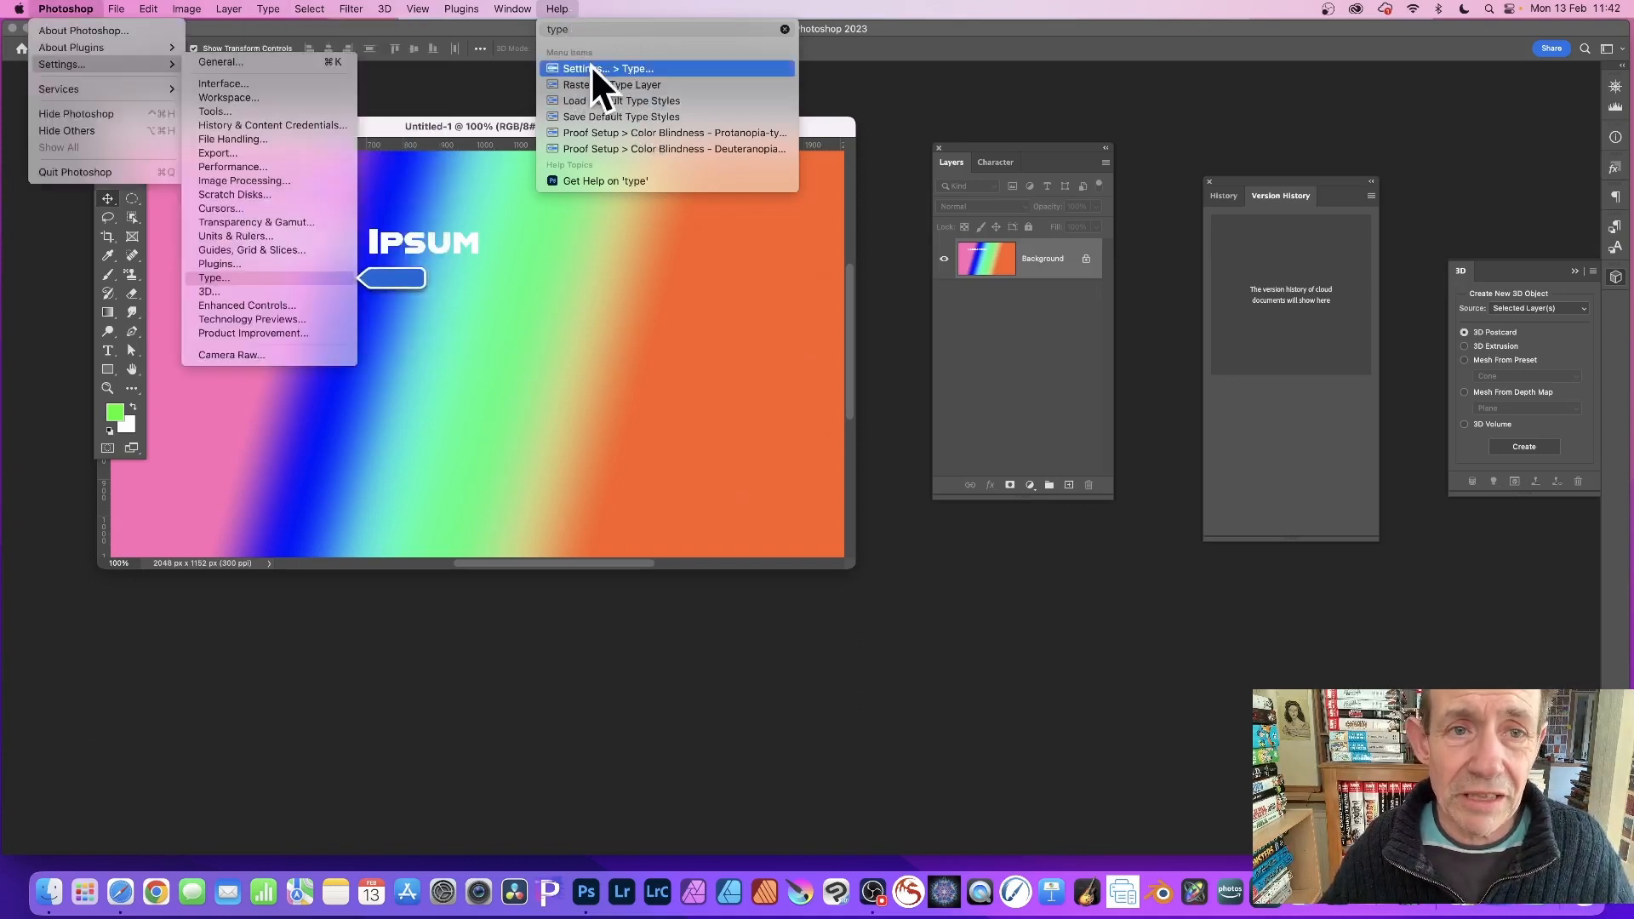
mouse_move(590, 95)
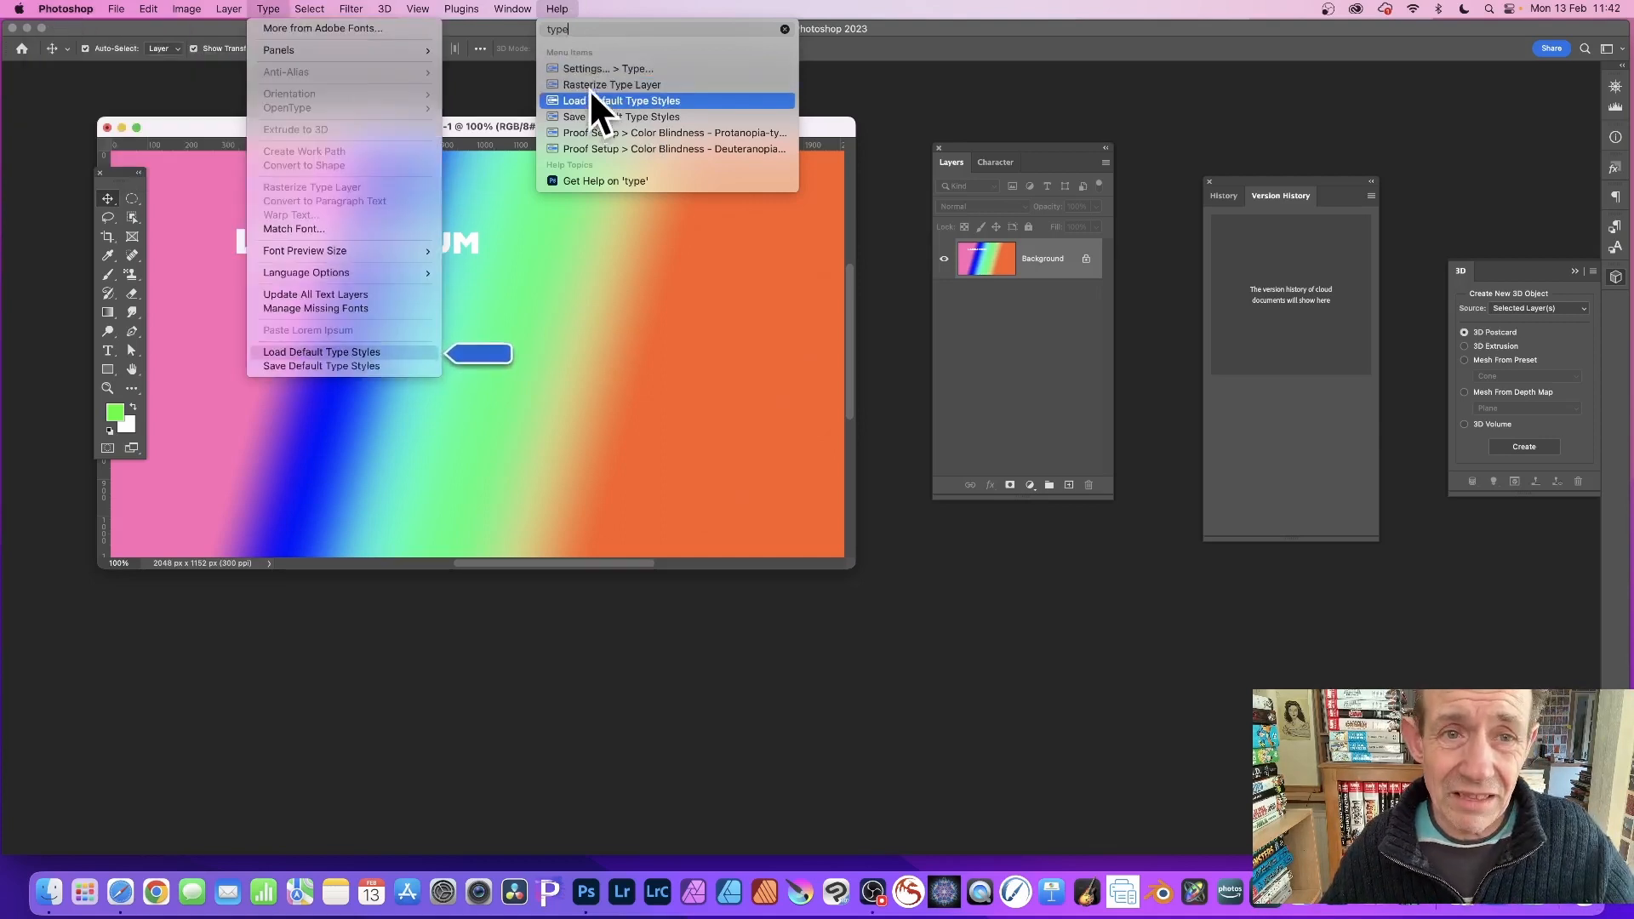
mouse_move(589, 66)
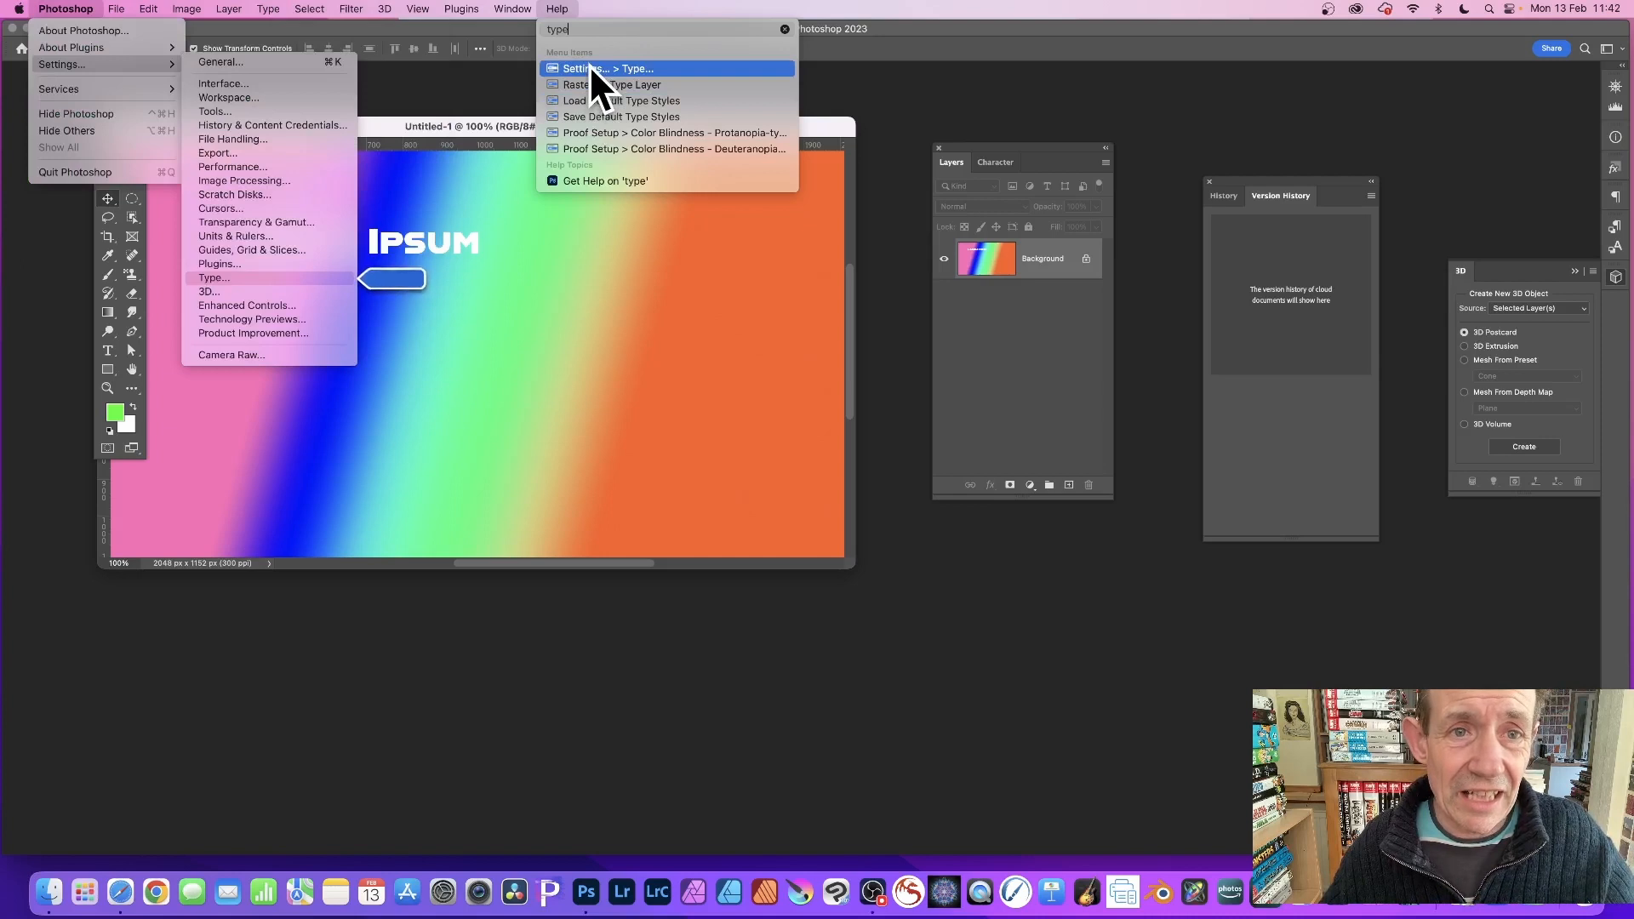
left_click(589, 68)
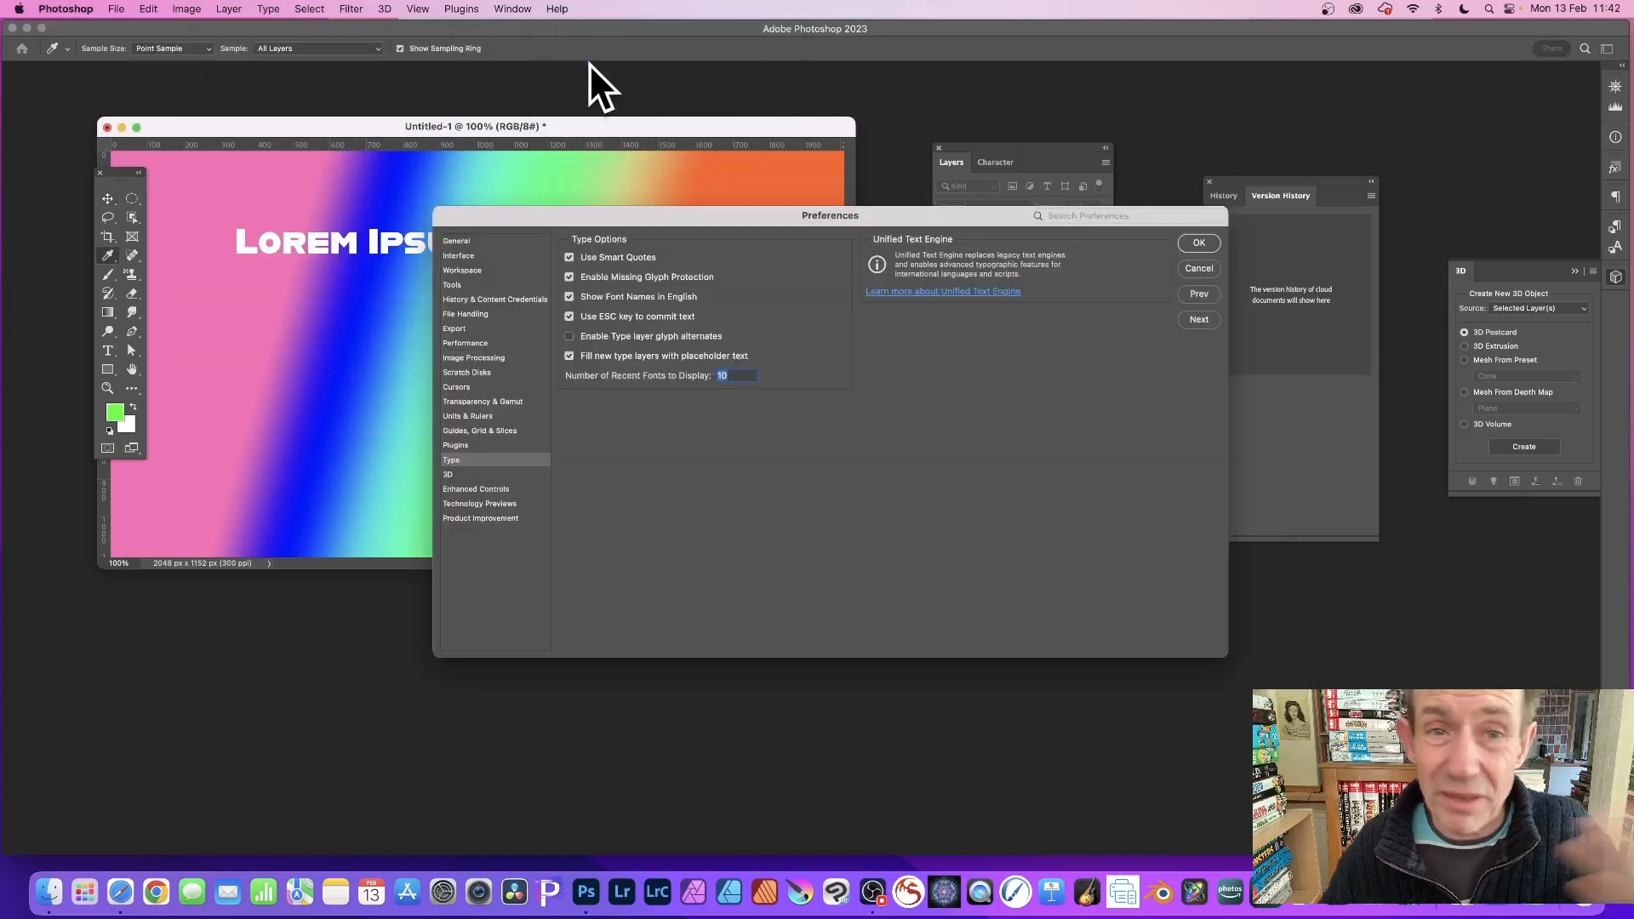
left_click(1194, 263)
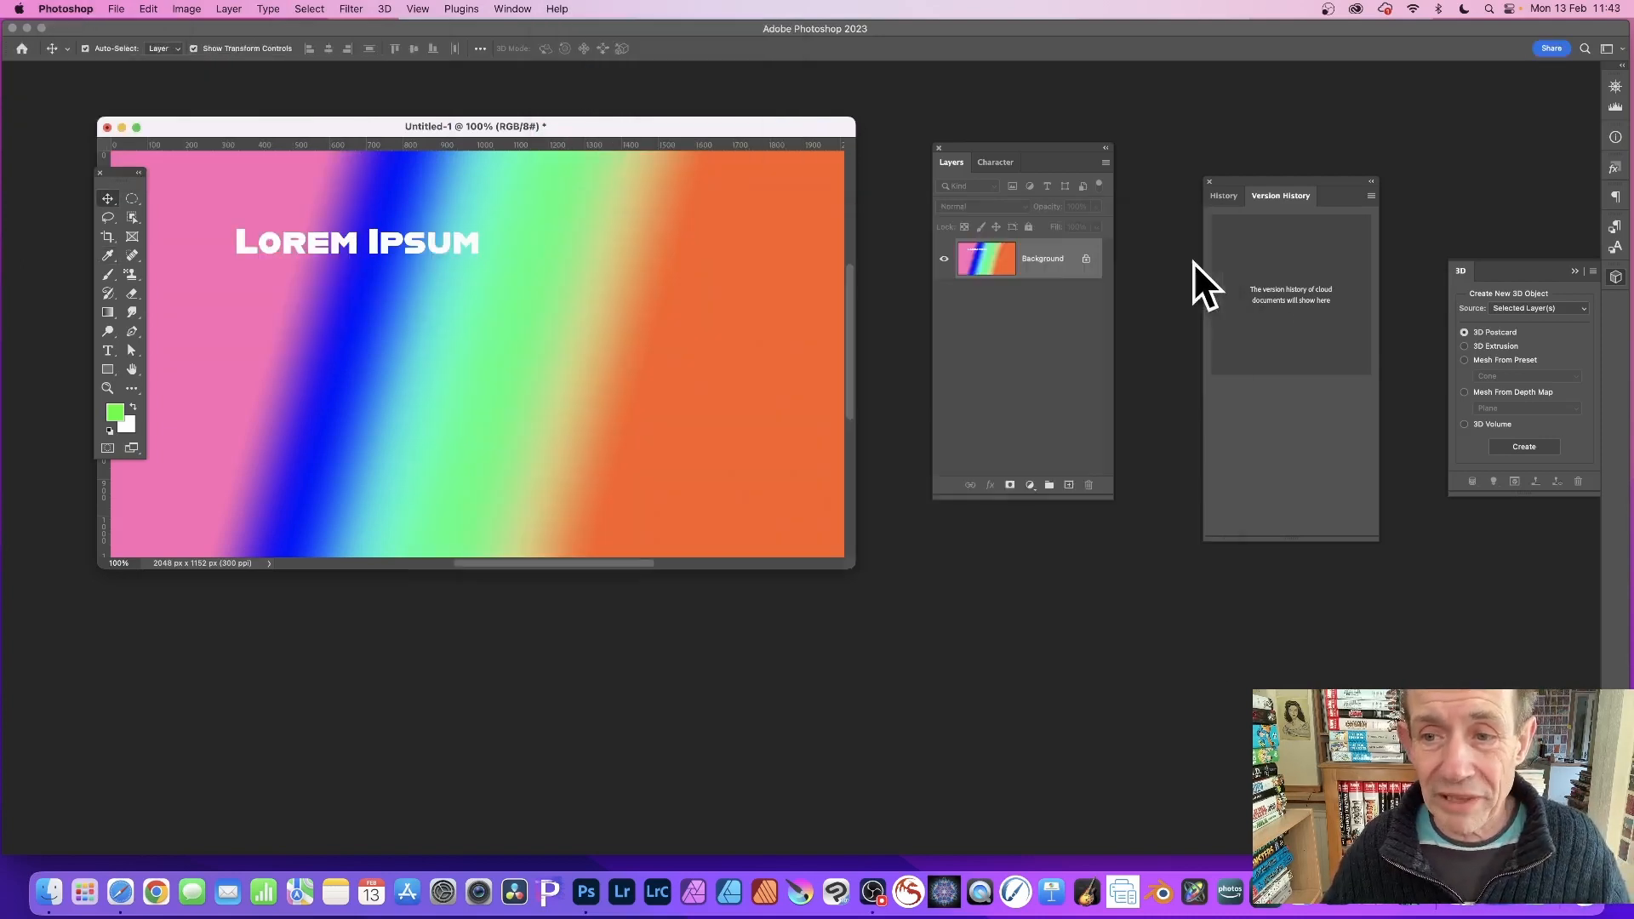
- Clear the Help search term "type" and view the System Info report
left_click(557, 8)
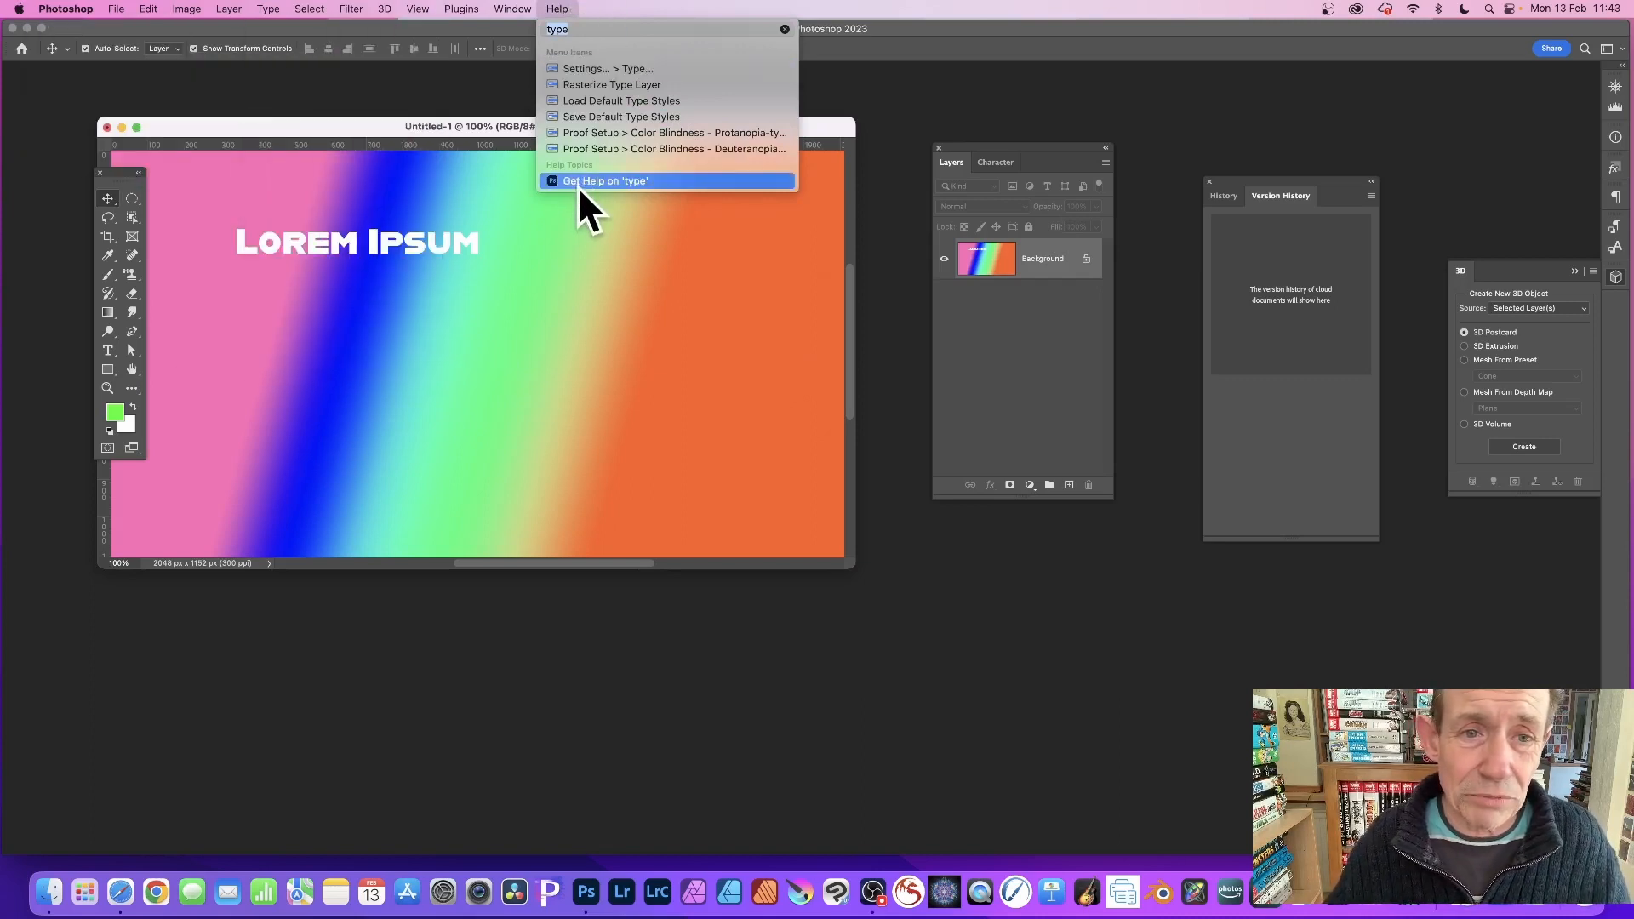
left_click(880, 43)
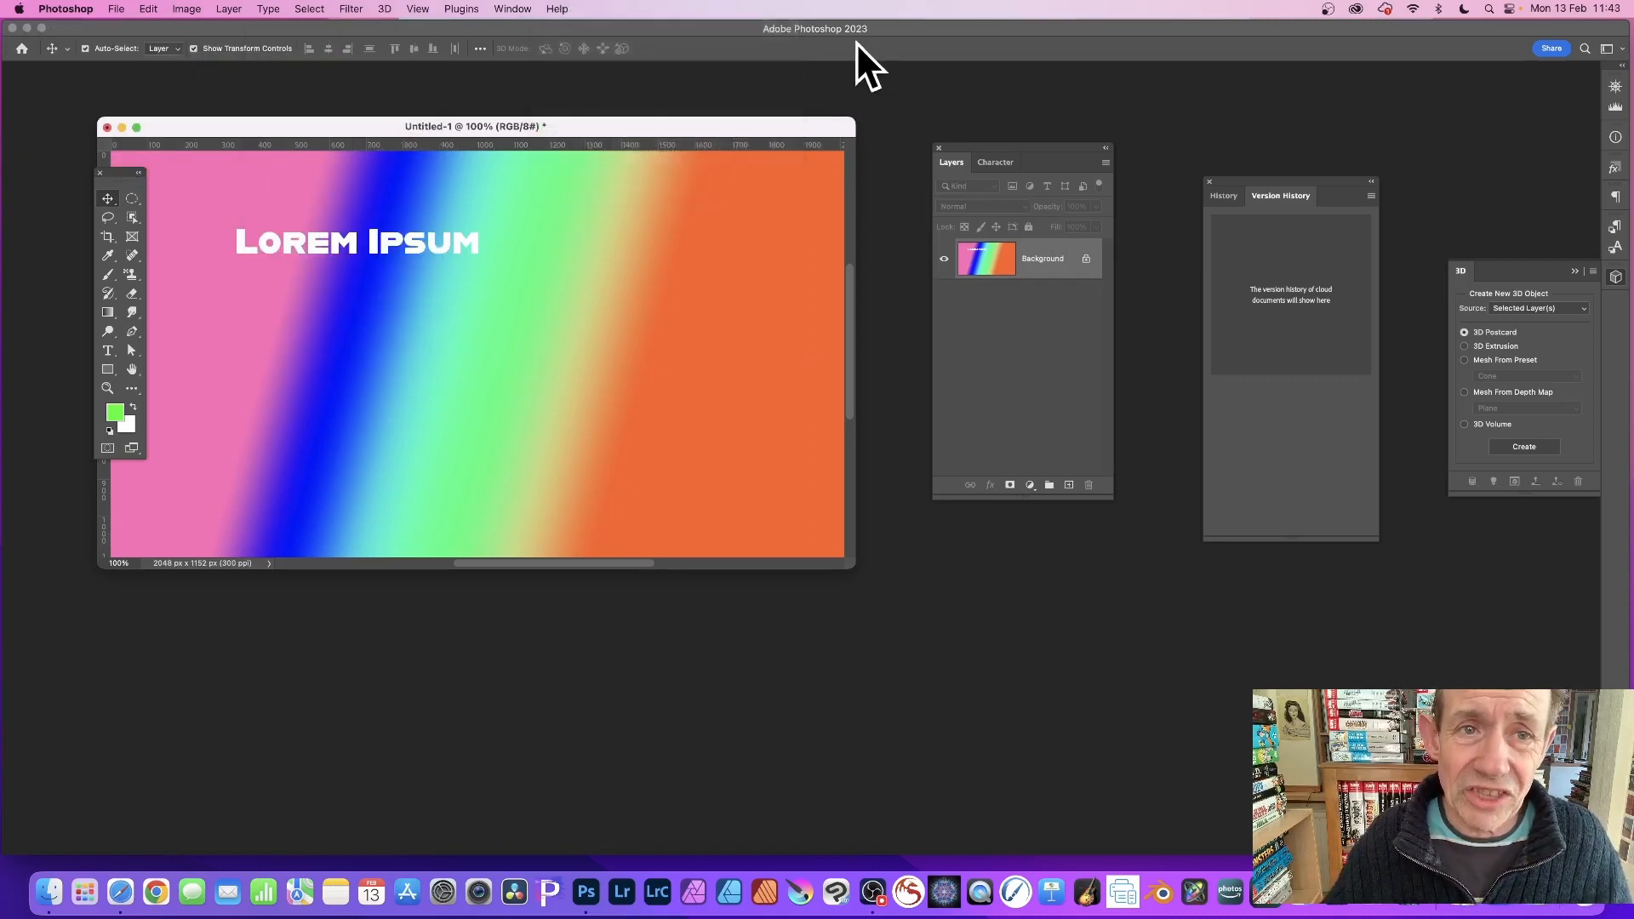
left_click(558, 10)
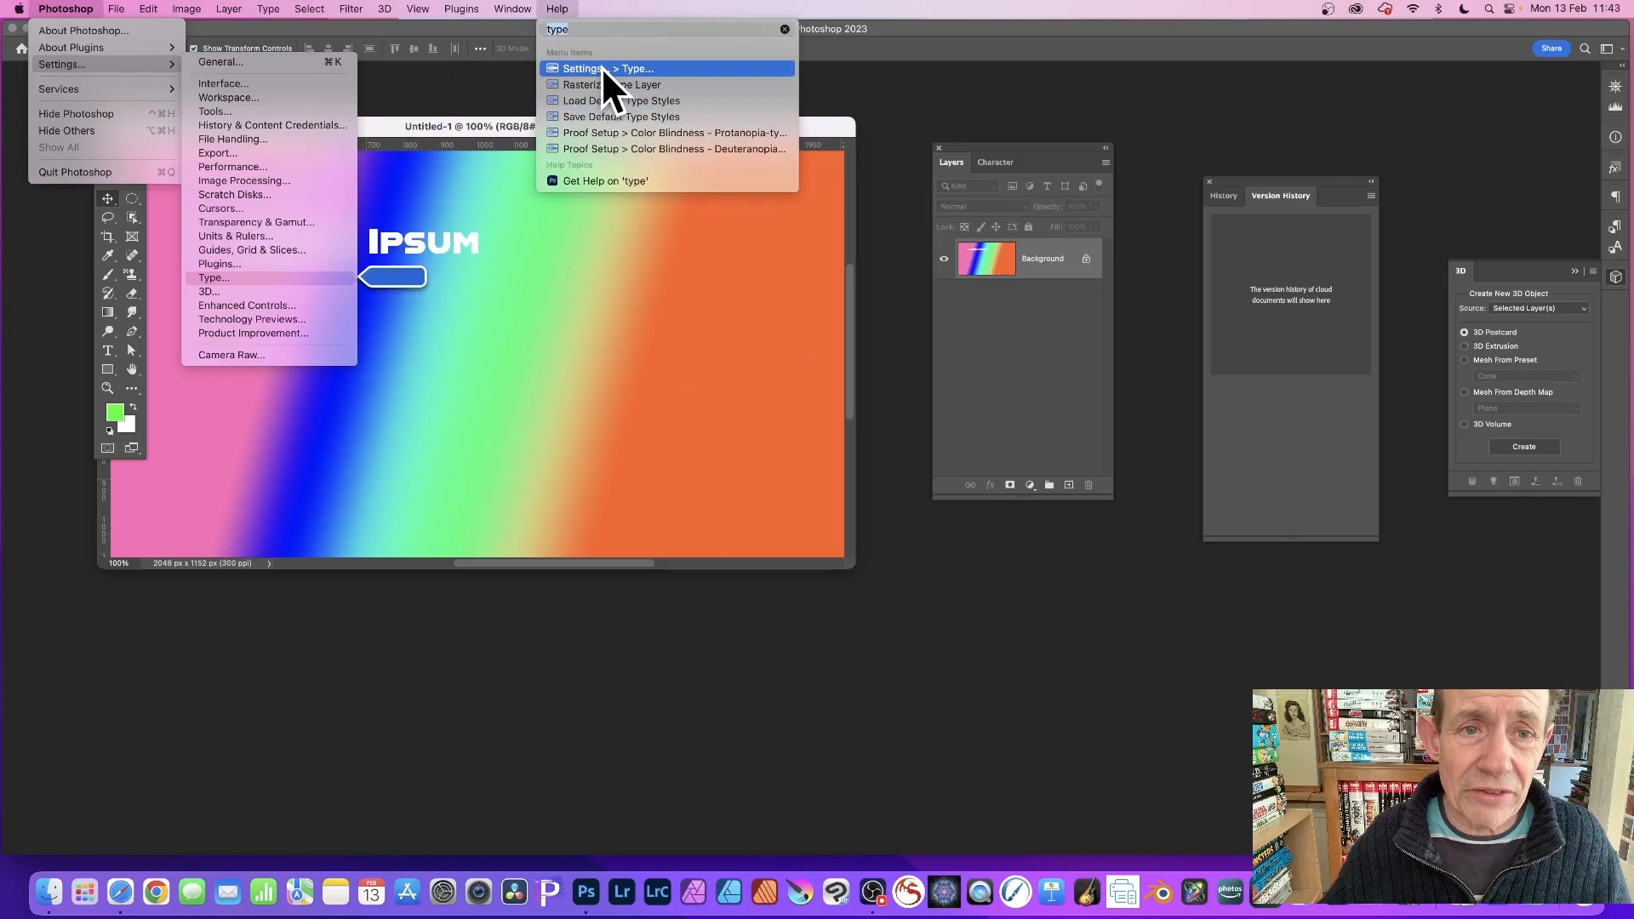
left_click(785, 28)
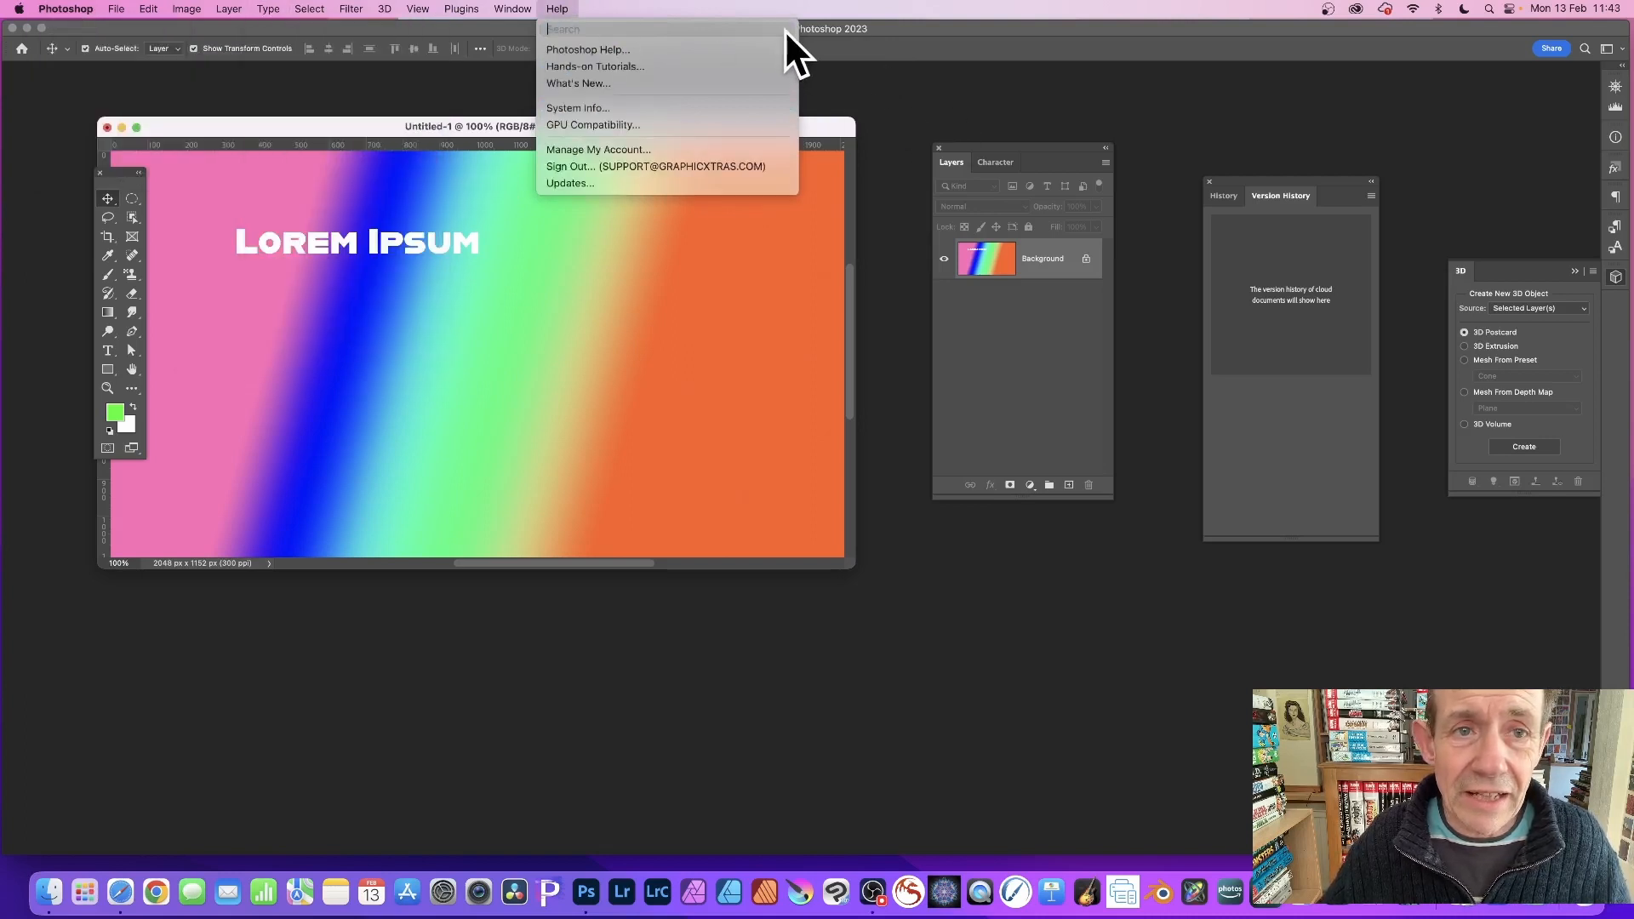
left_click(610, 109)
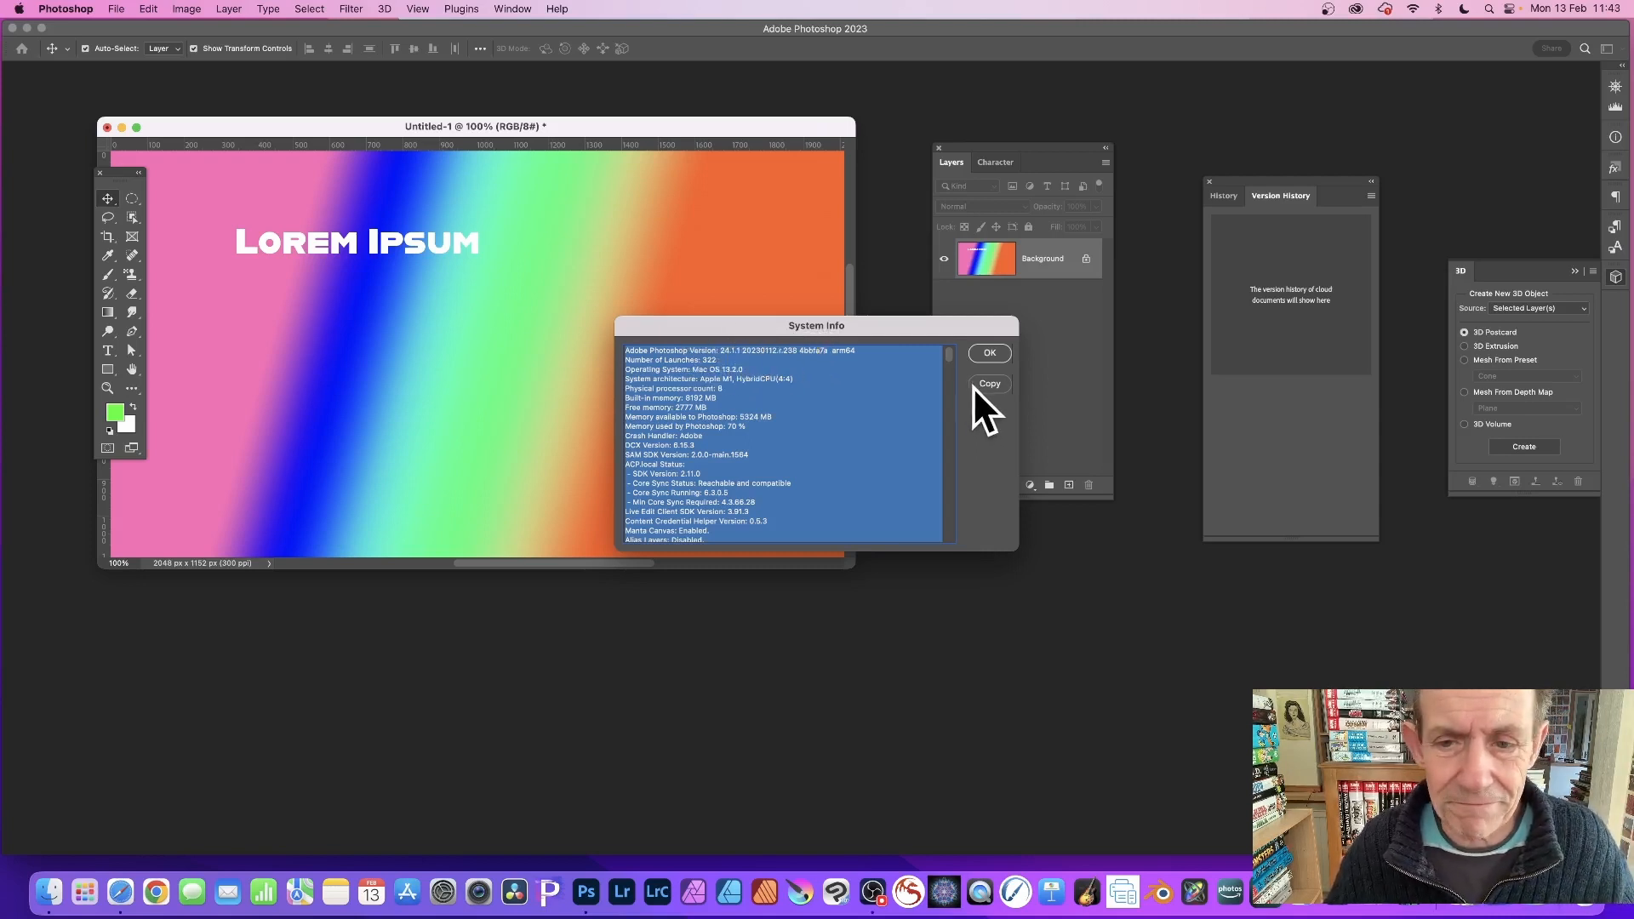
left_click(990, 352)
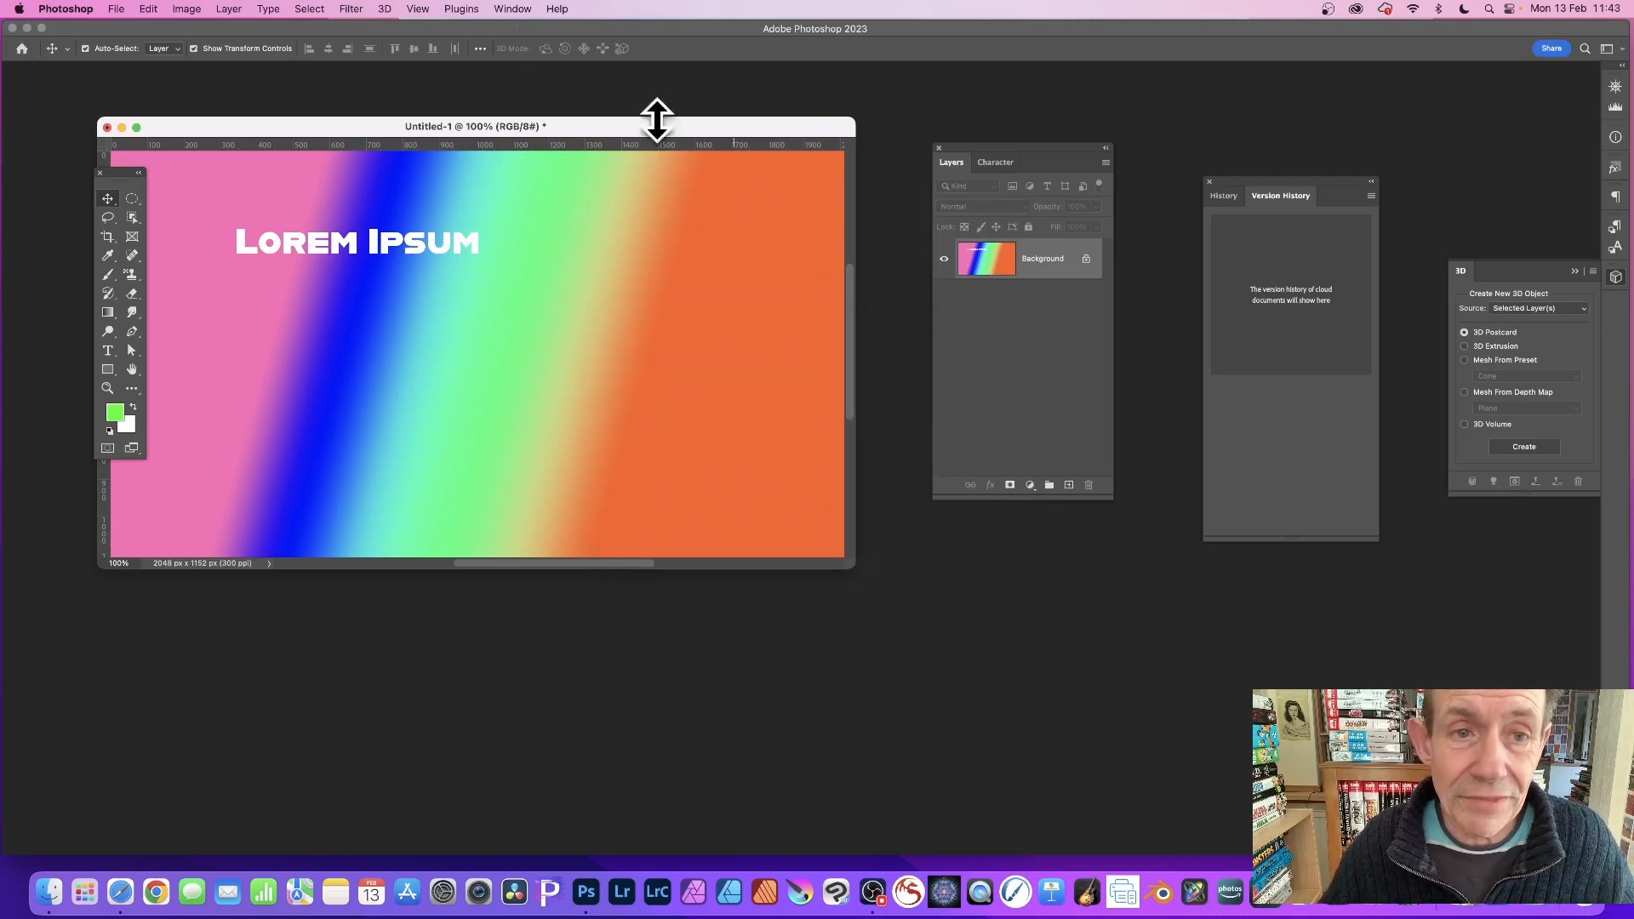
- Look over the remaining Help commands, including account management and Updates, without running any
left_click(504, 9)
mouse_move(562, 8)
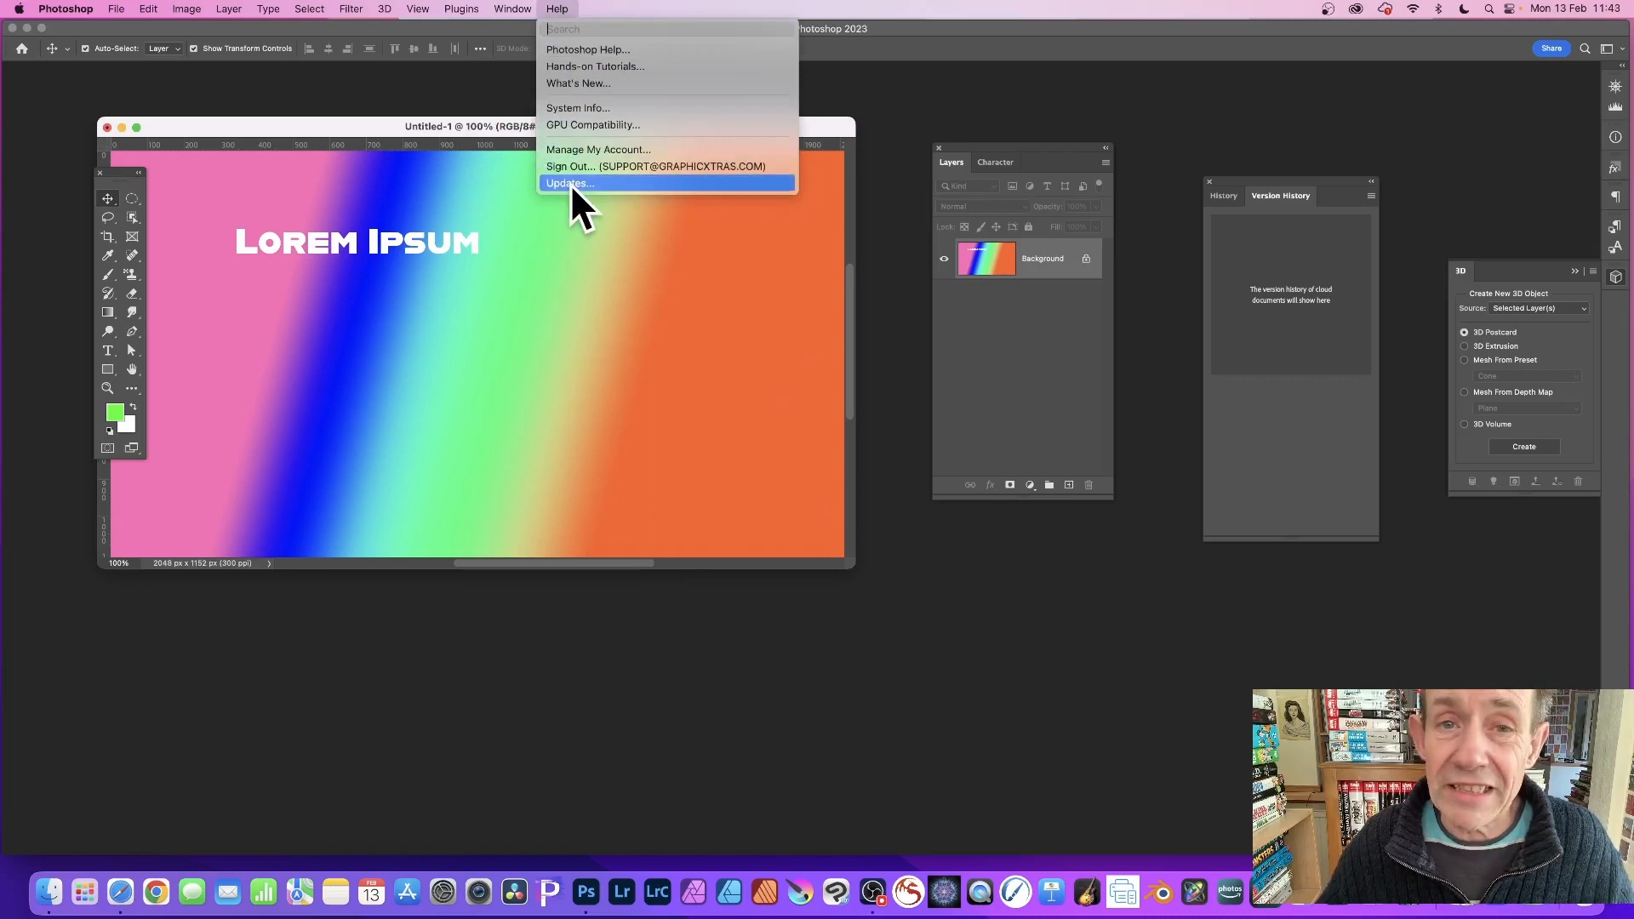
left_click(458, 125)
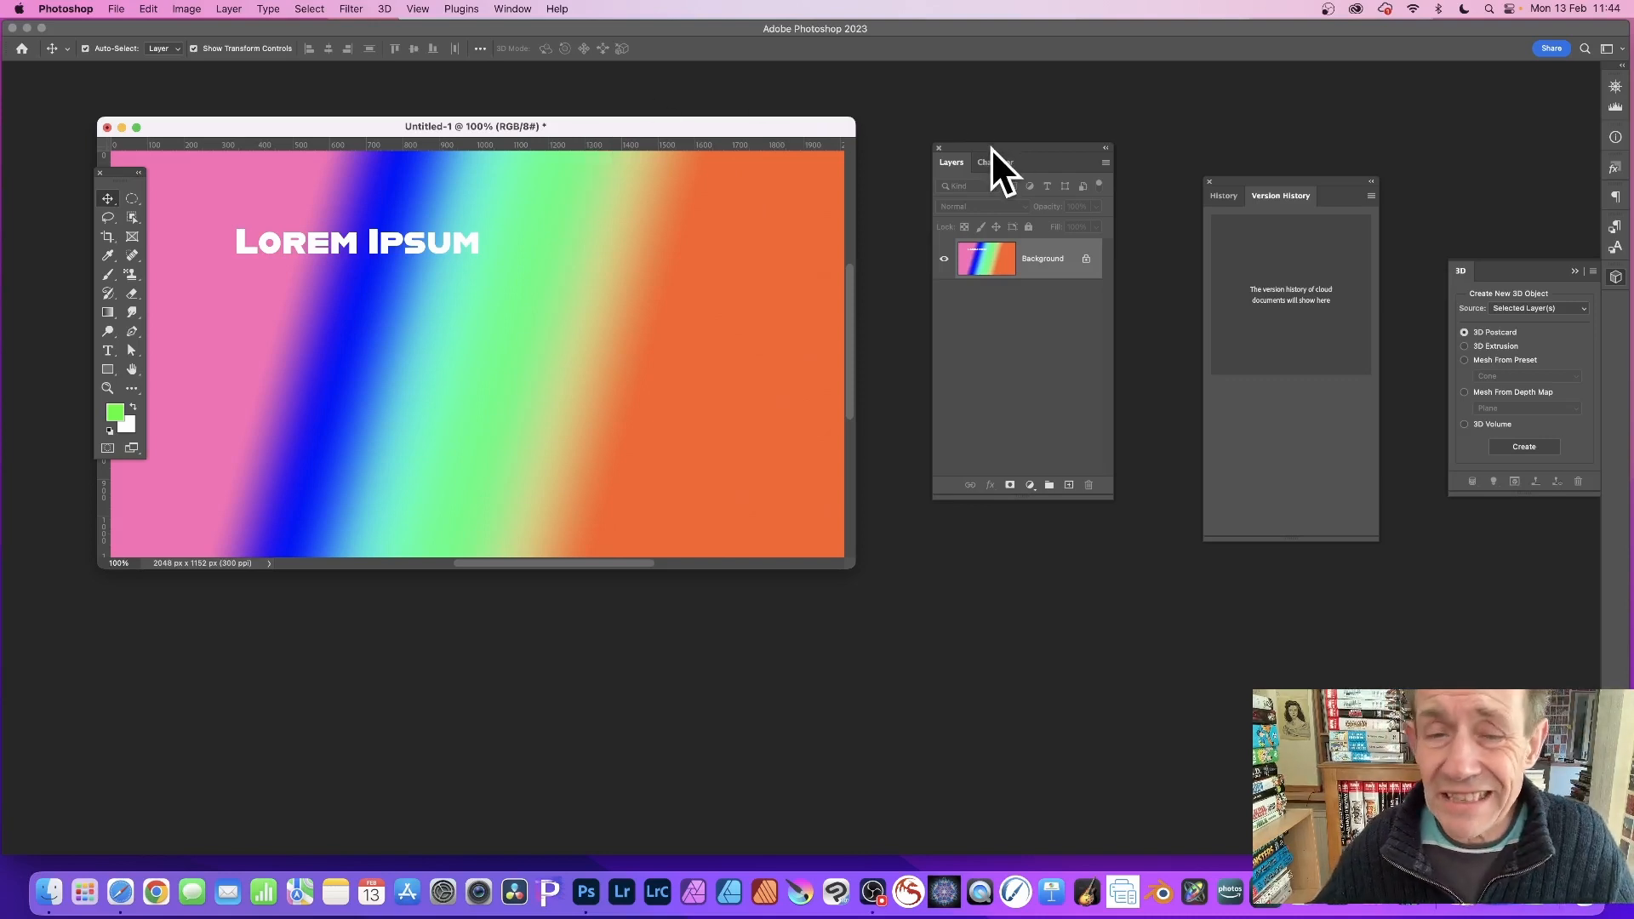
- Move the grouped Layers and Character panels over the document's edge and the Paths panel next to them
left_click_drag(991, 148, 764, 145)
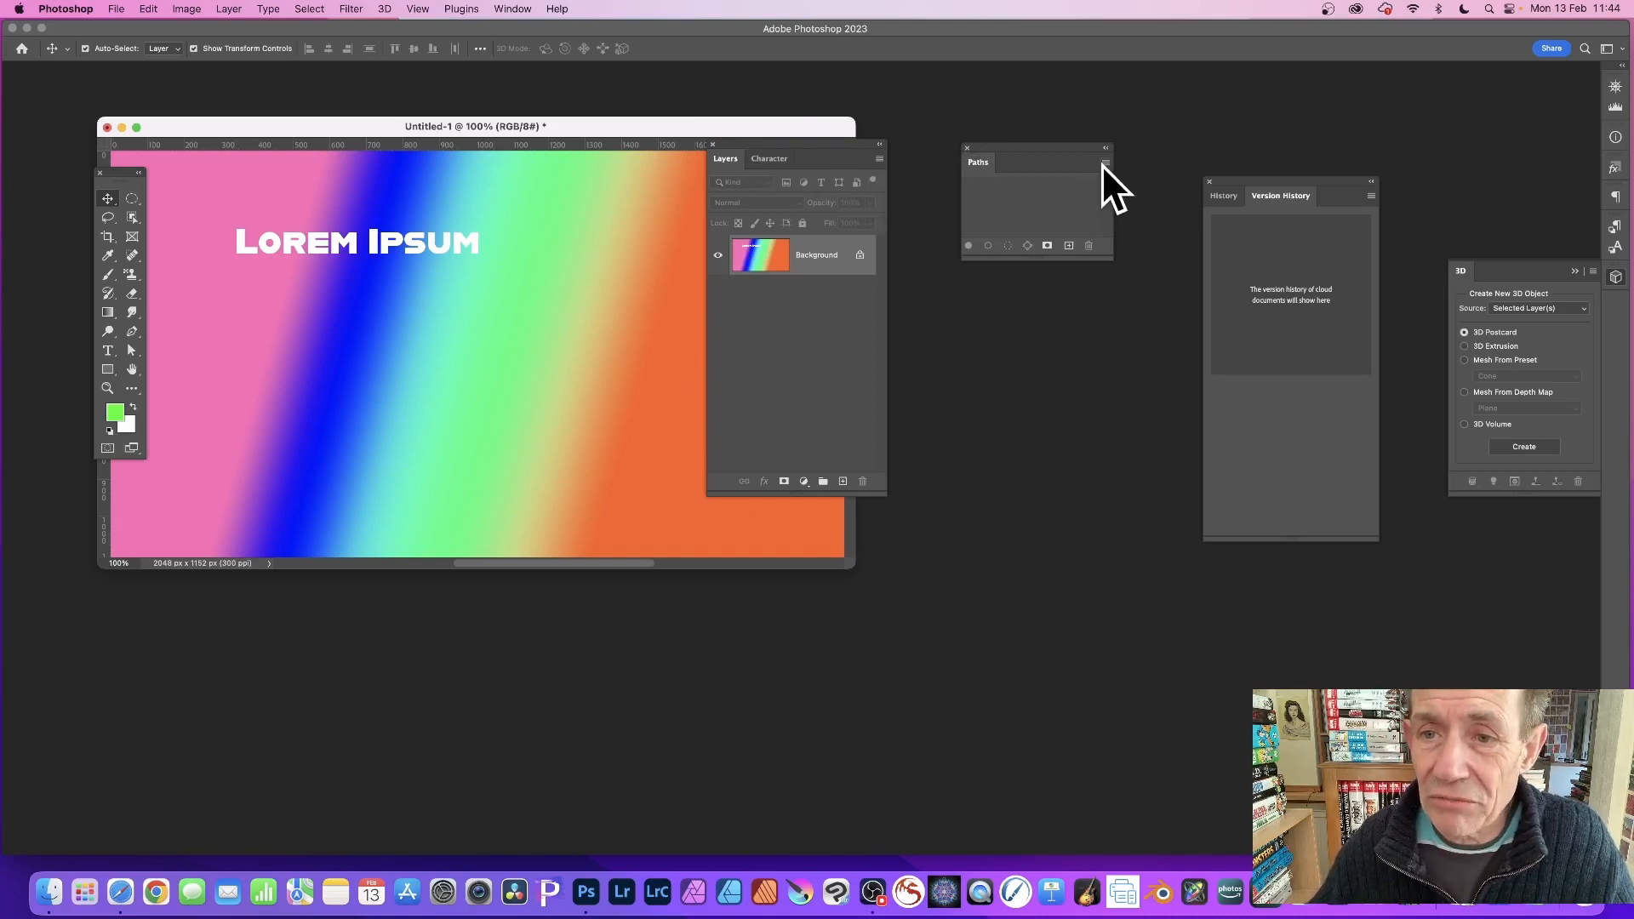
left_click_drag(1105, 161, 944, 130)
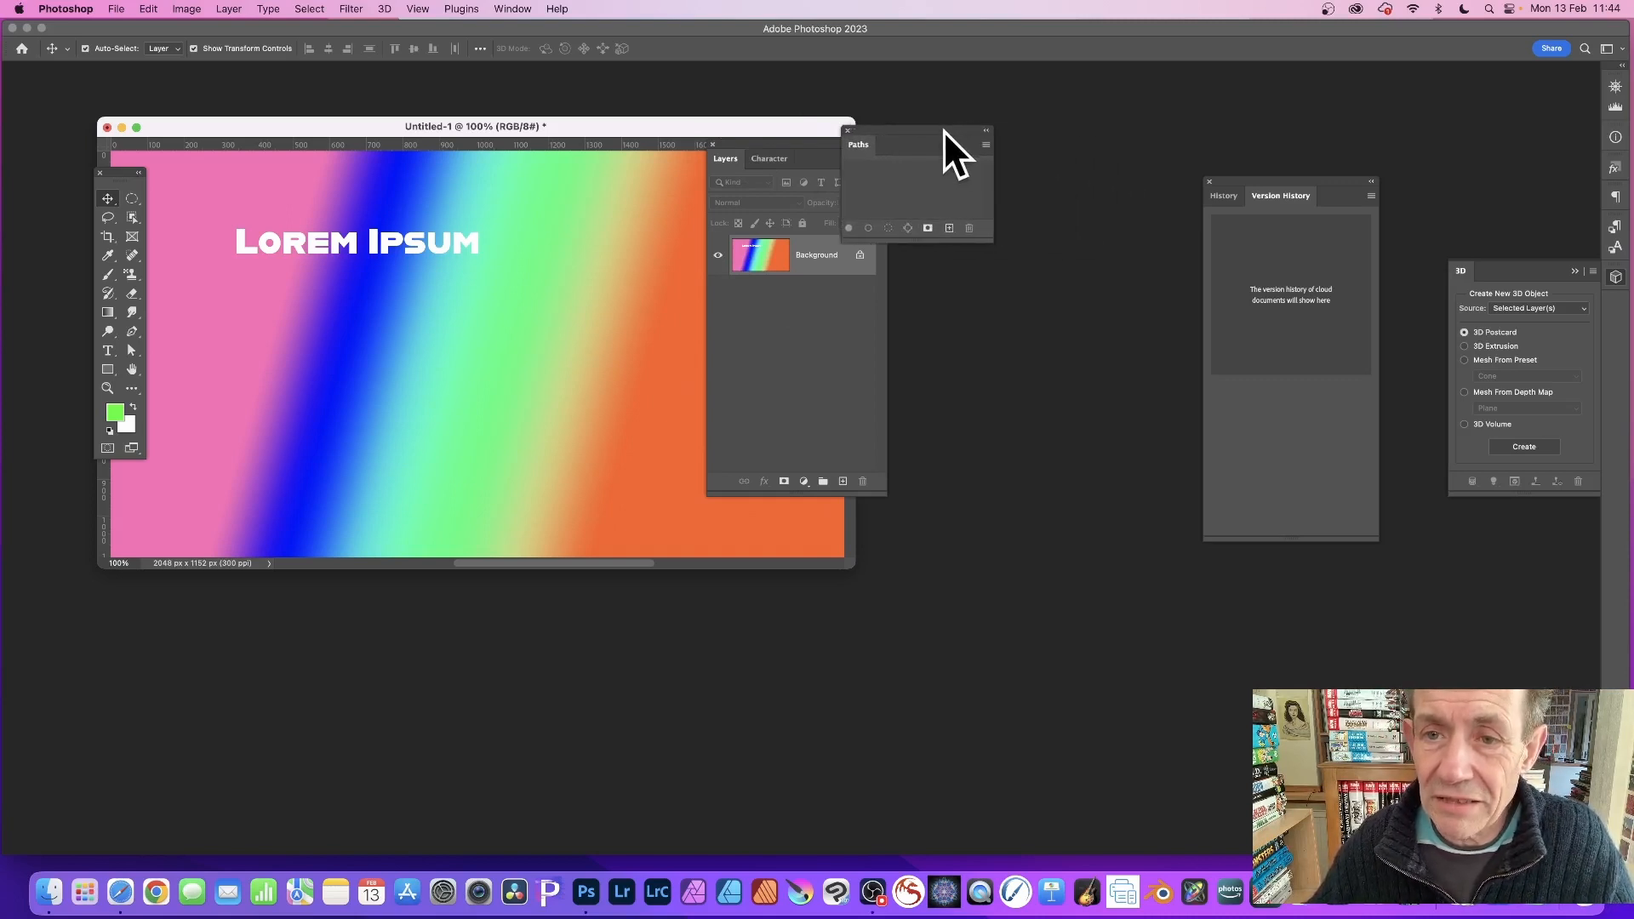
- Look over the options available for the Paths panel and the Layers panel without choosing any
left_click(986, 143)
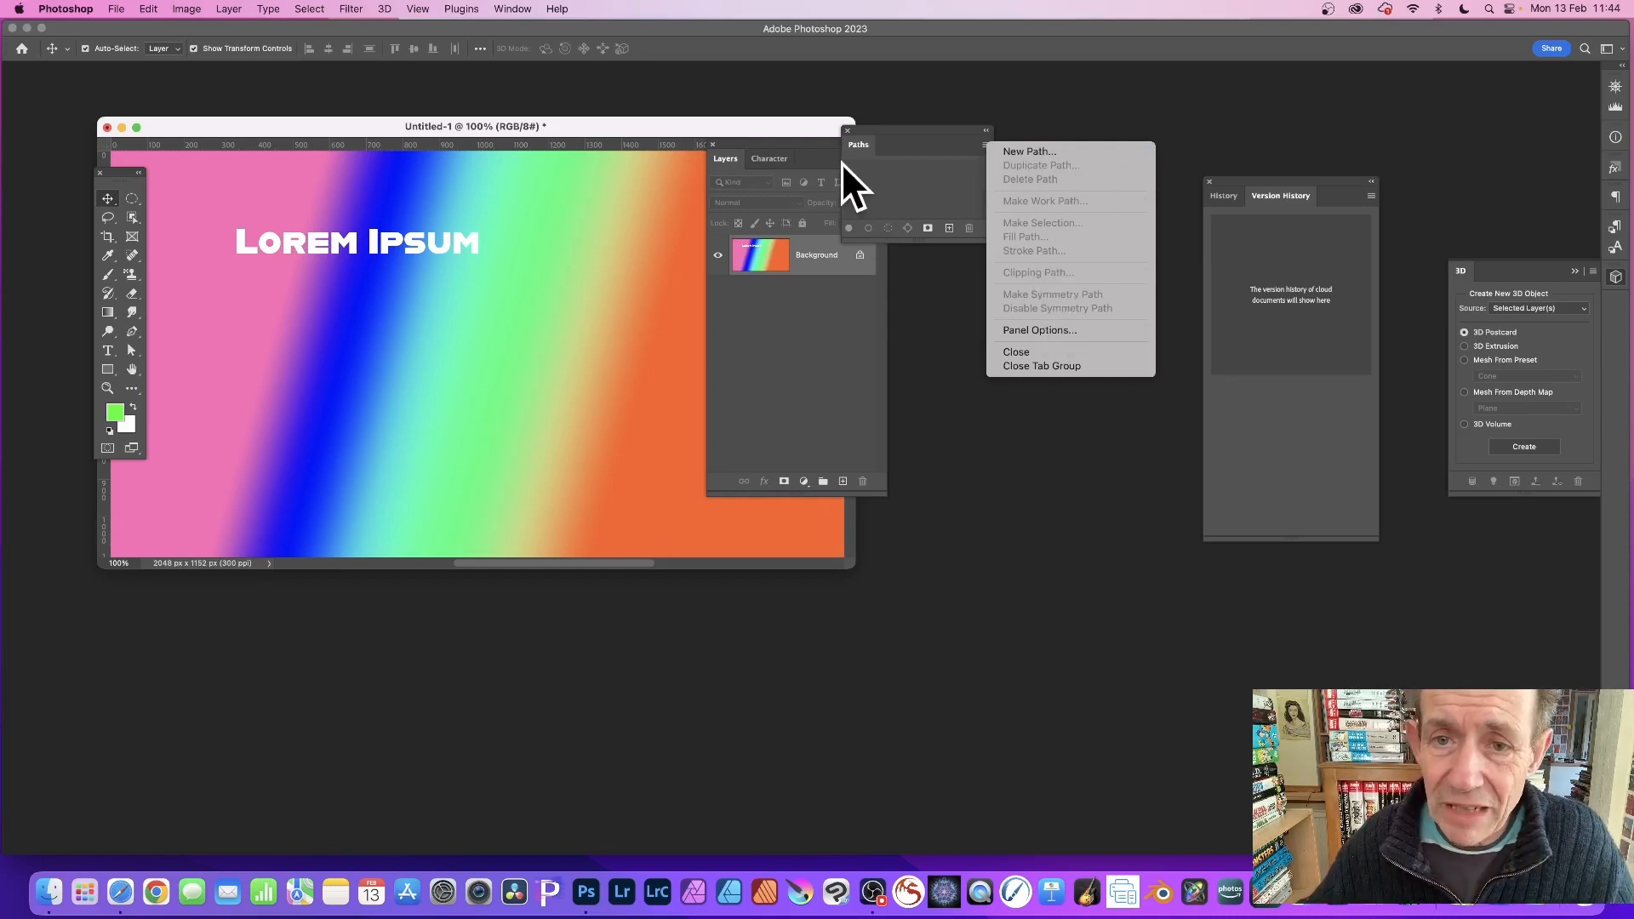
left_click(771, 263)
left_click(769, 263)
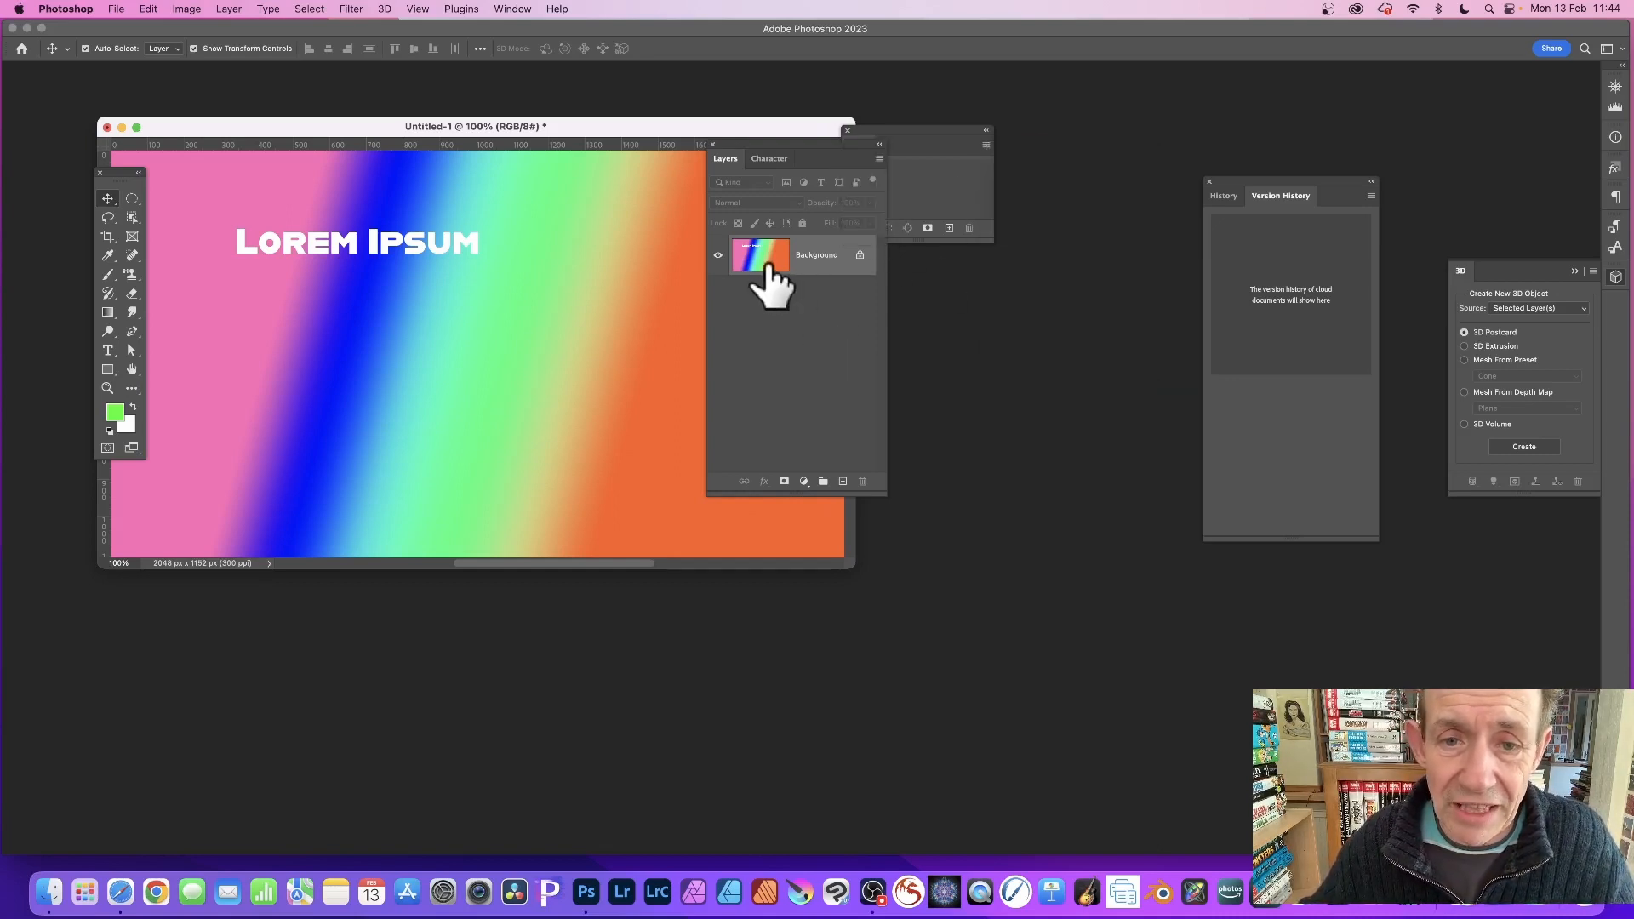
left_click(879, 158)
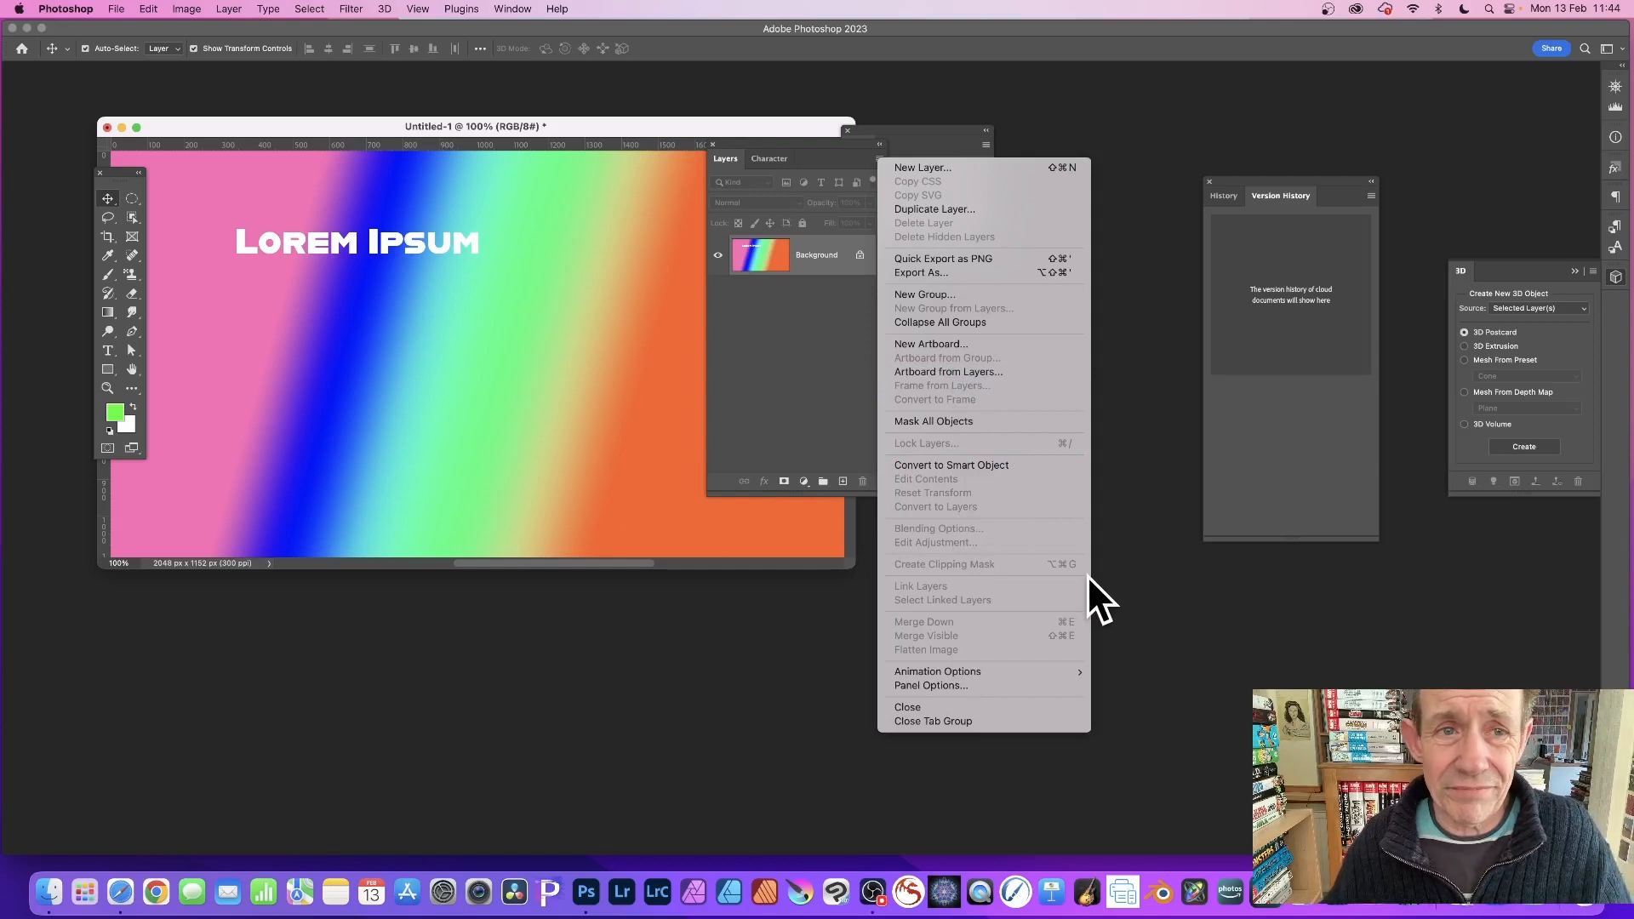
left_click(513, 9)
- Show the Timeline panel, move it over the lower part of the document, and look over its options without choosing any
left_click(514, 9)
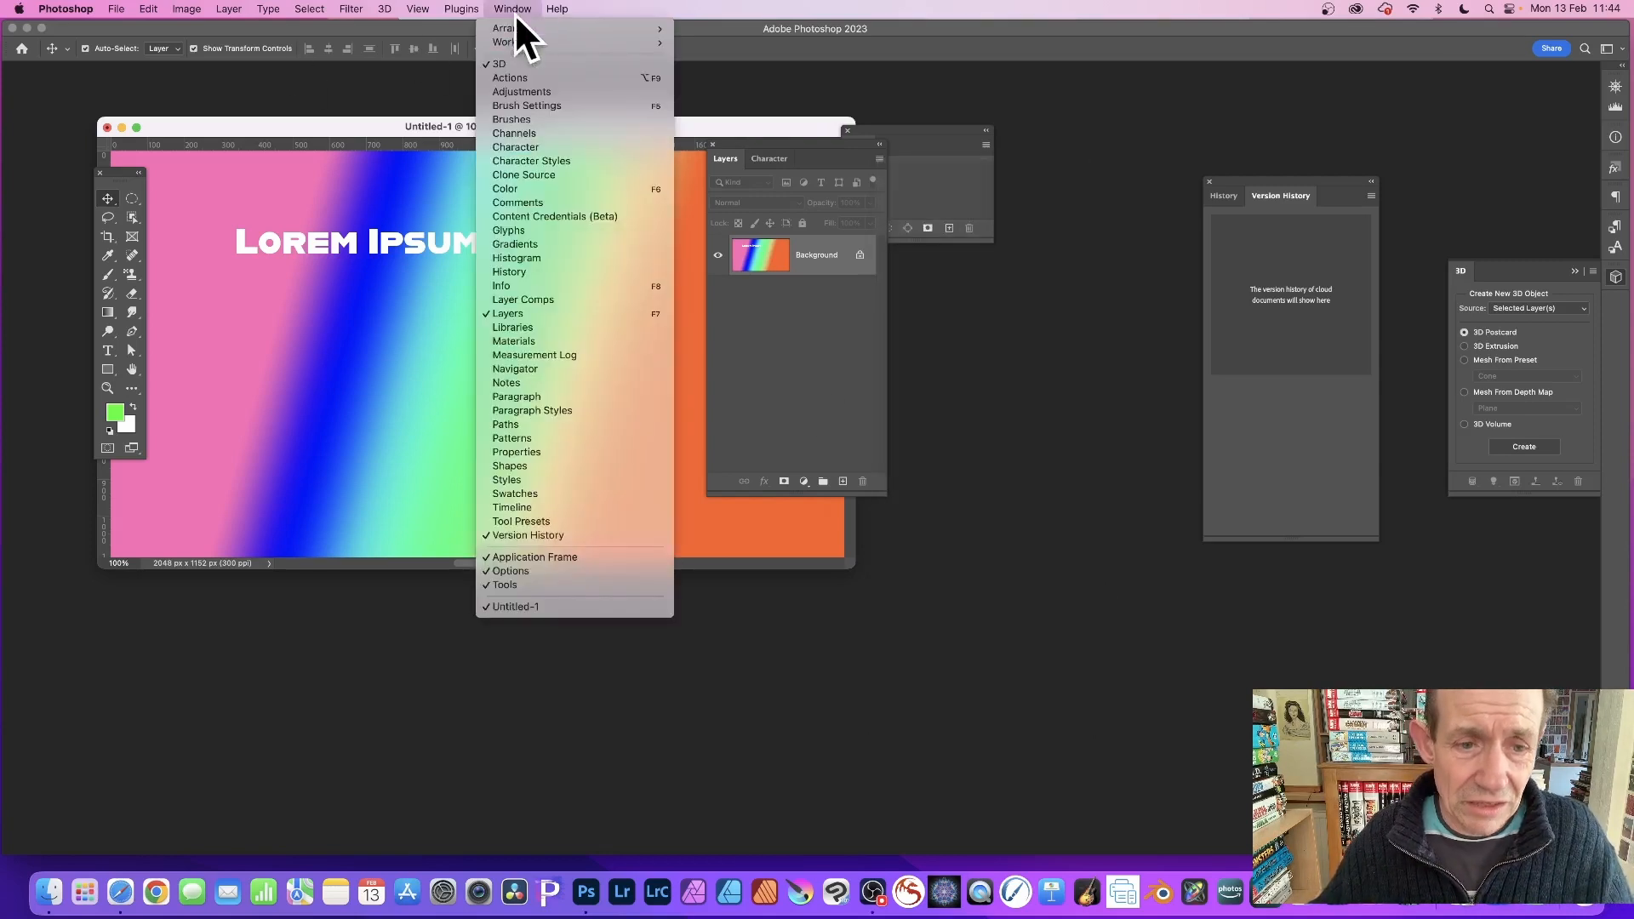
left_click(552, 508)
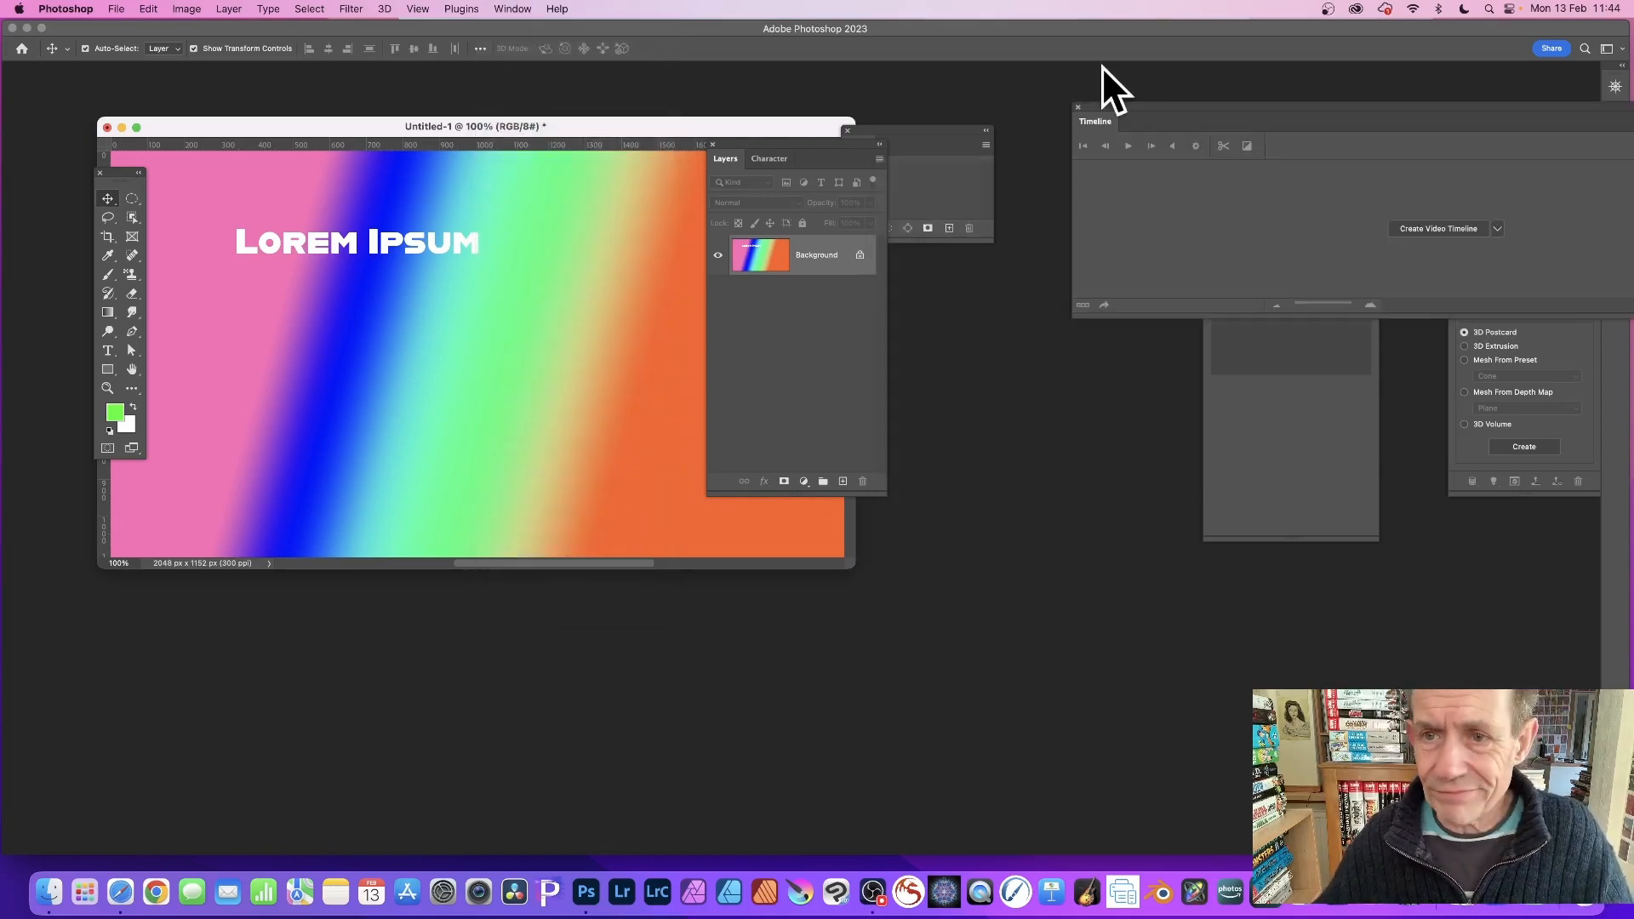
left_click_drag(1150, 106, 403, 377)
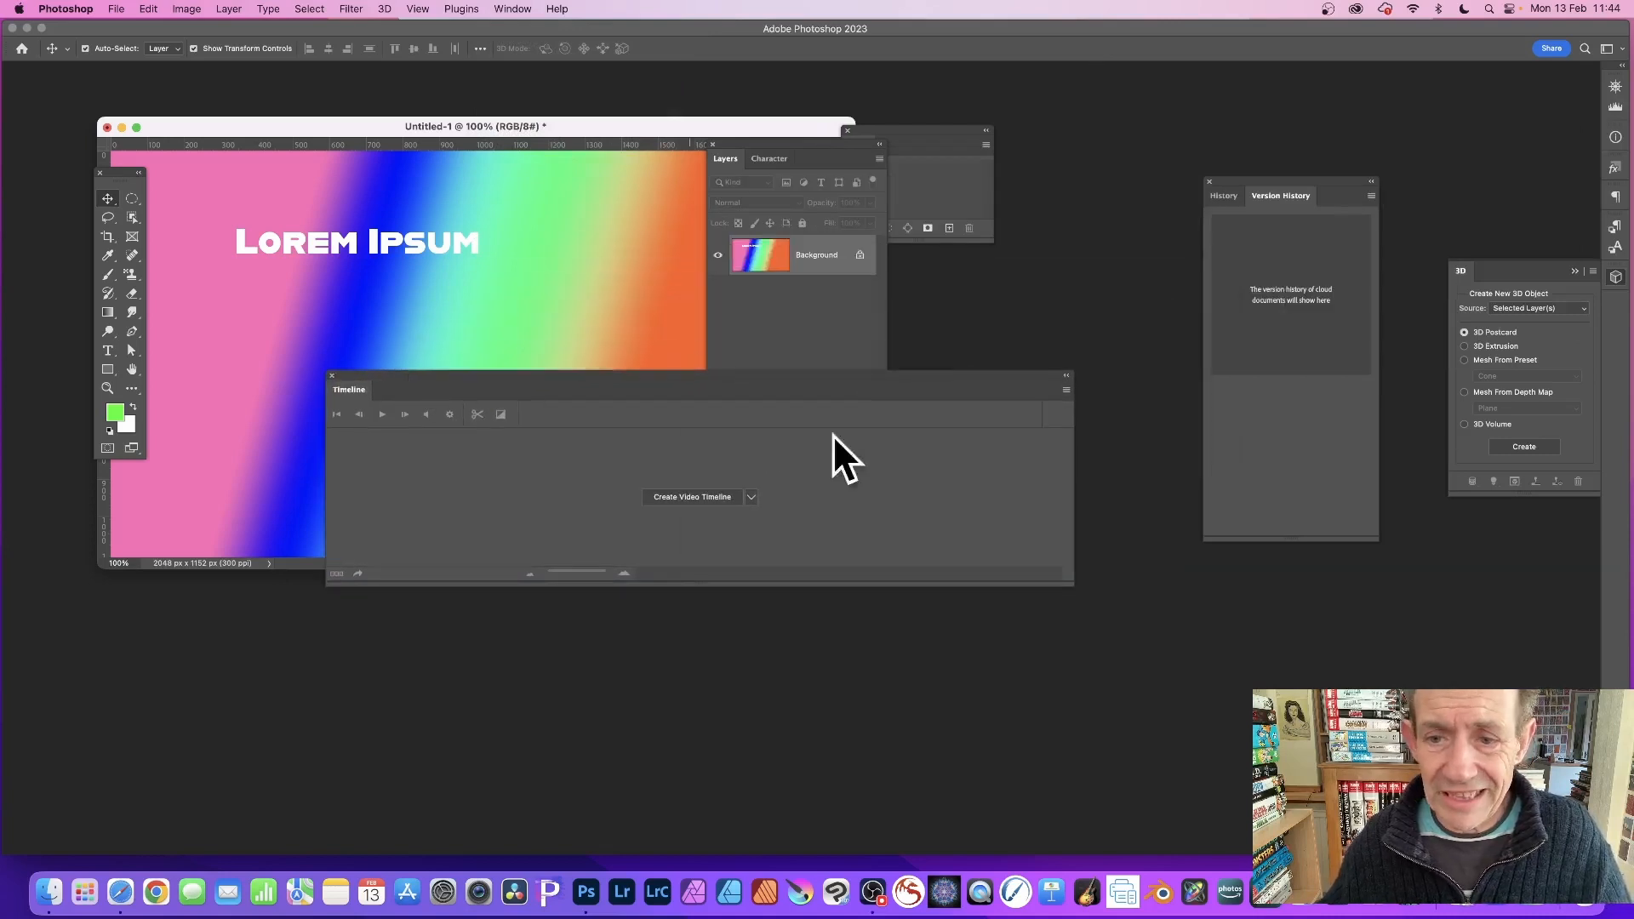
left_click(1066, 390)
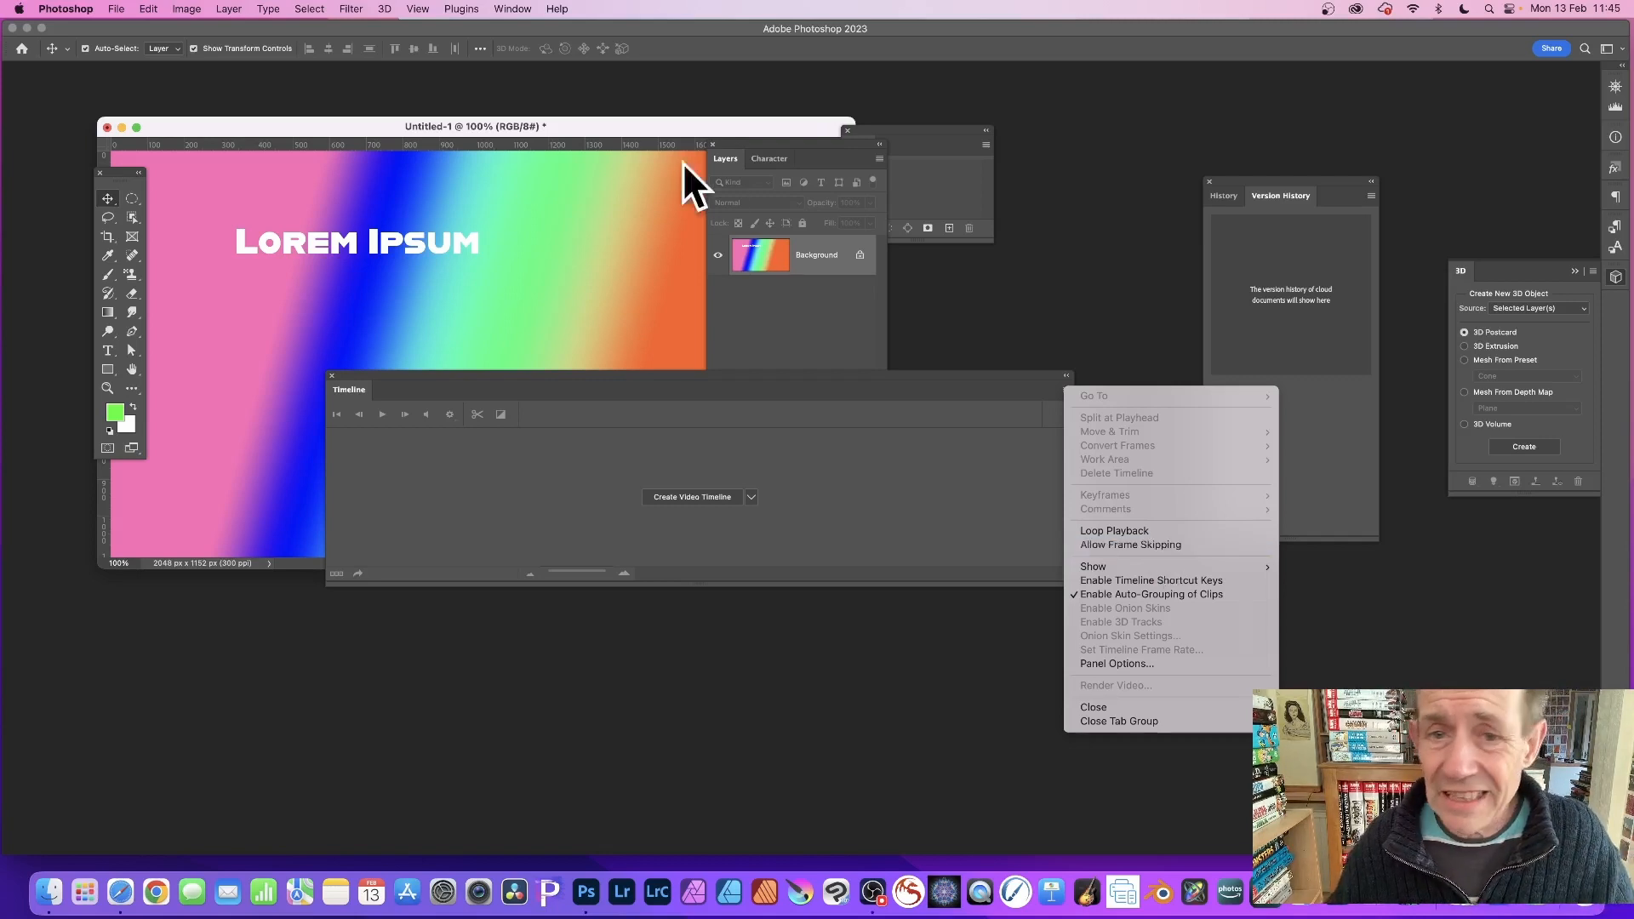
left_click(631, 121)
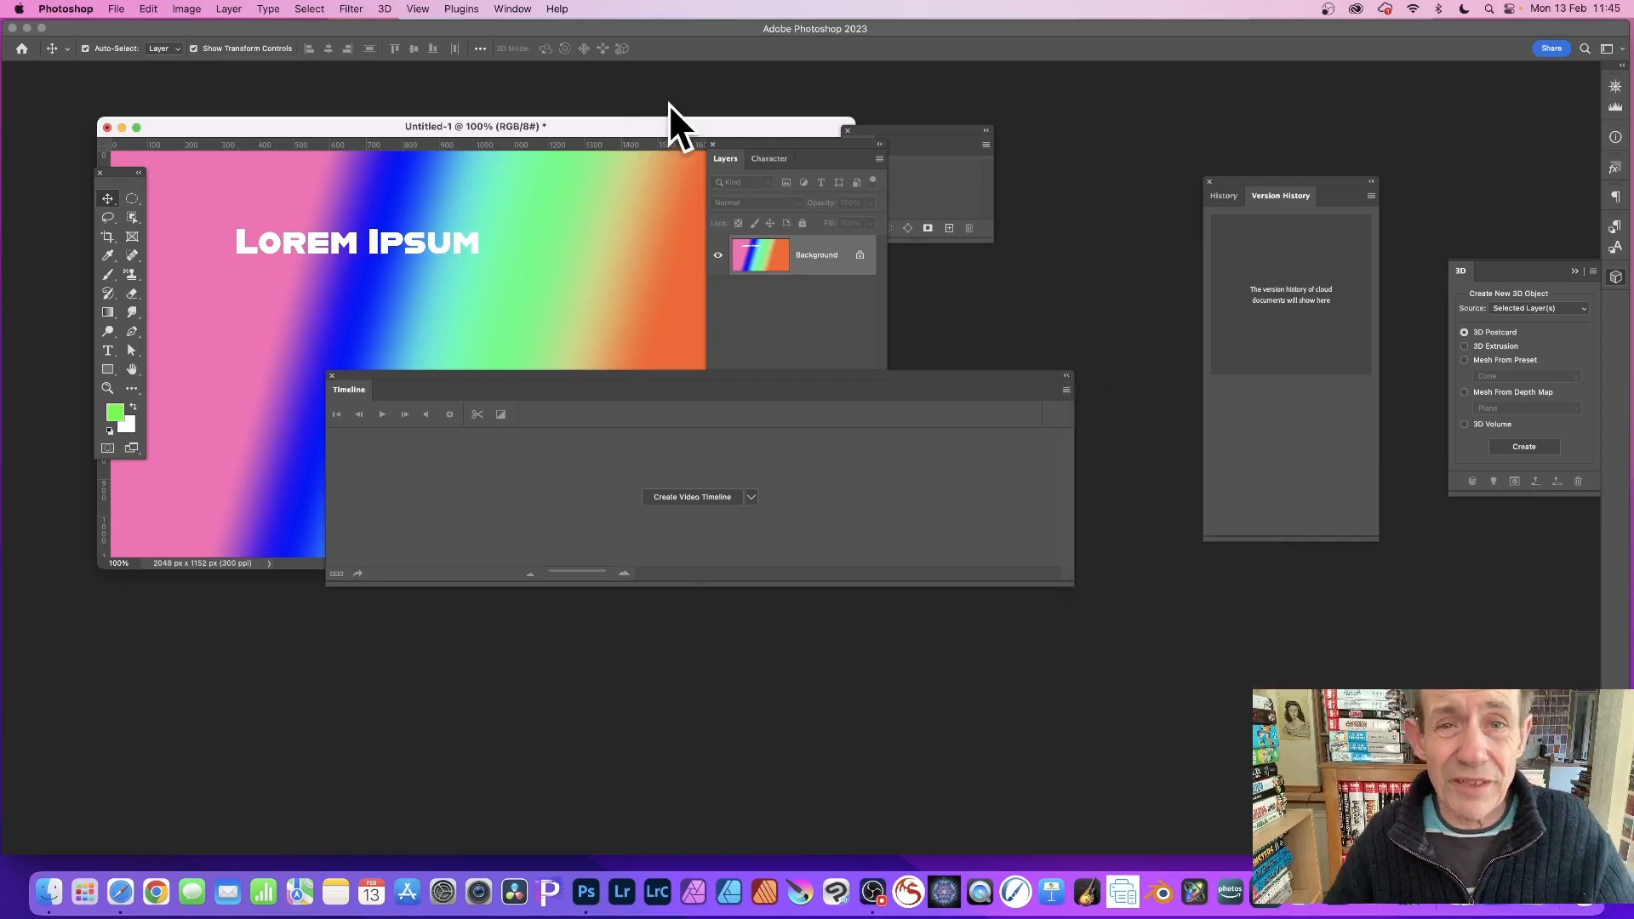